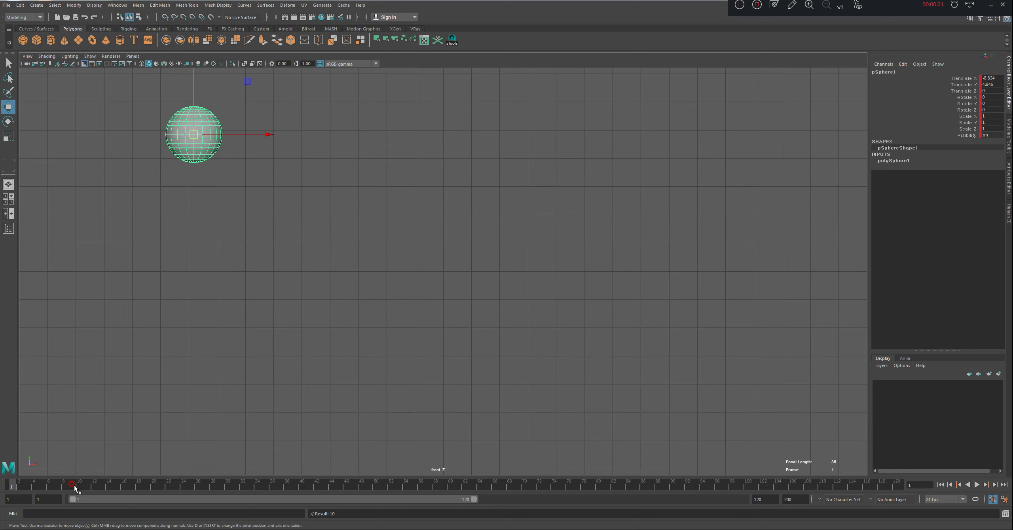
# Step: Key the sphere at frame 15 near X -12.9, Y 1.05, and at frame 27 near X -9.2, Y -2.9
pyautogui.click(116, 485)
pyautogui.moveTo(190, 136); pyautogui.dragTo(74, 243)
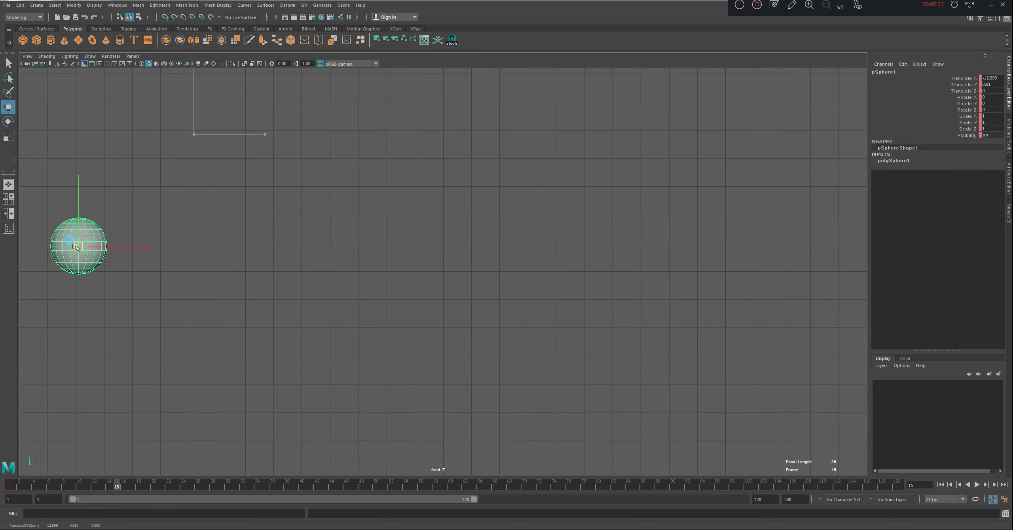
pyautogui.click(205, 485)
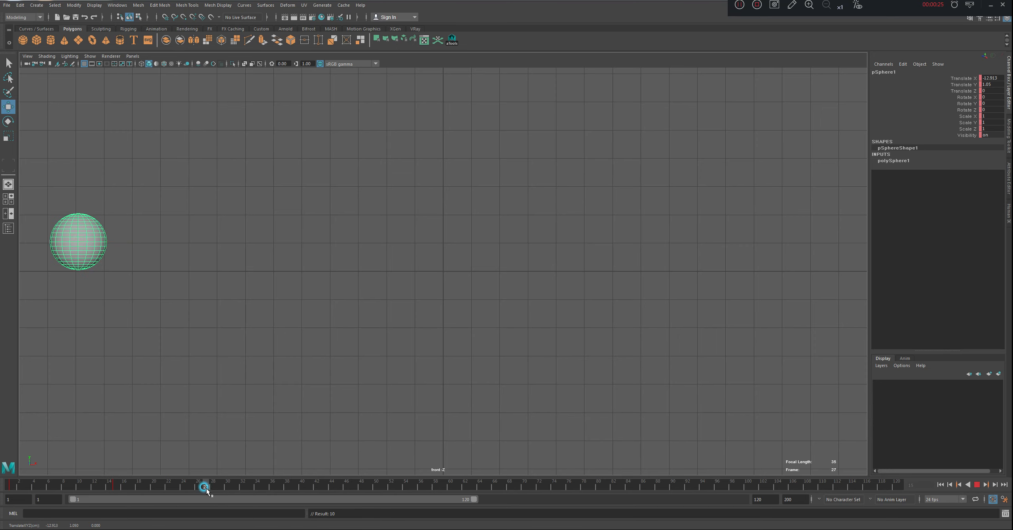
pyautogui.moveTo(79, 242); pyautogui.dragTo(192, 358)
pyautogui.press('s')
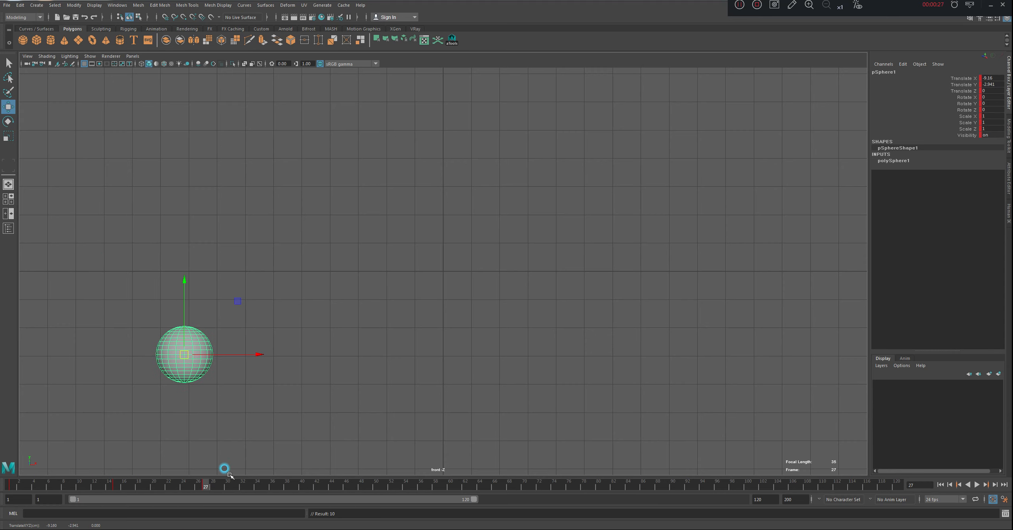
pyautogui.hotkey('alt', 'v')
# Step: Key the sphere at frame 40 near X -5.7, Y 1.3, and at frame 56 near X -7.8, Y 4.8
pyautogui.click(302, 487)
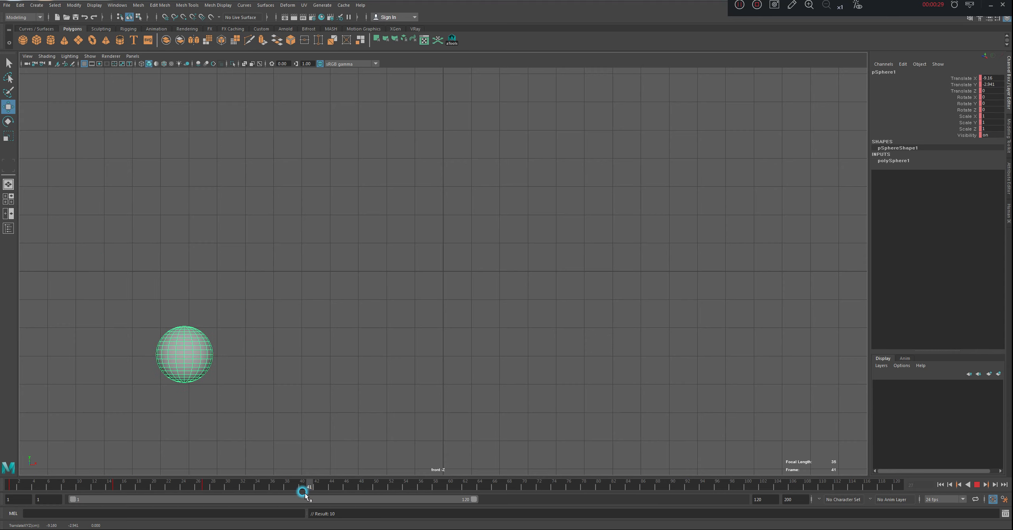
pyautogui.moveTo(194, 353); pyautogui.dragTo(291, 233)
pyautogui.press('s')
pyautogui.hotkey('alt', 'v')
pyautogui.click(419, 488)
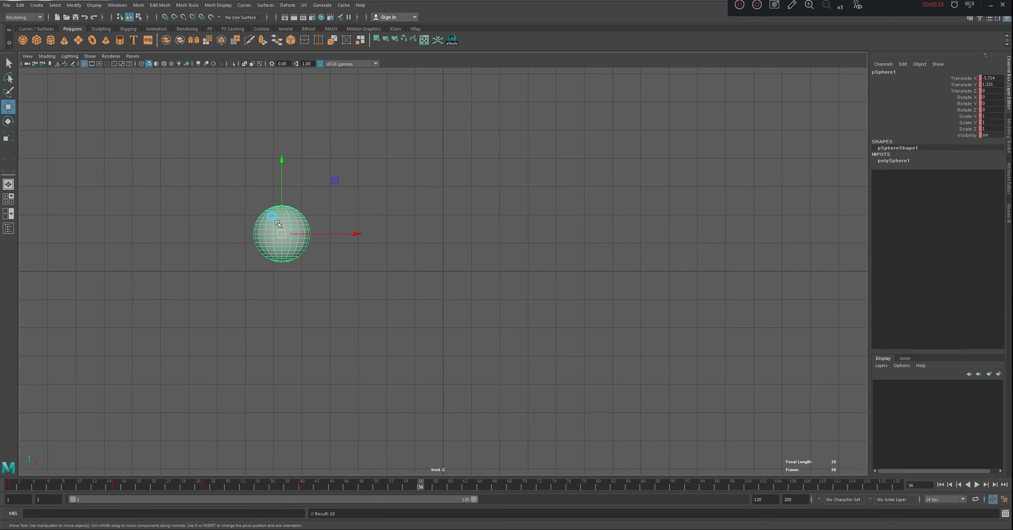
pyautogui.moveTo(281, 231); pyautogui.dragTo(222, 133)
pyautogui.press('s')
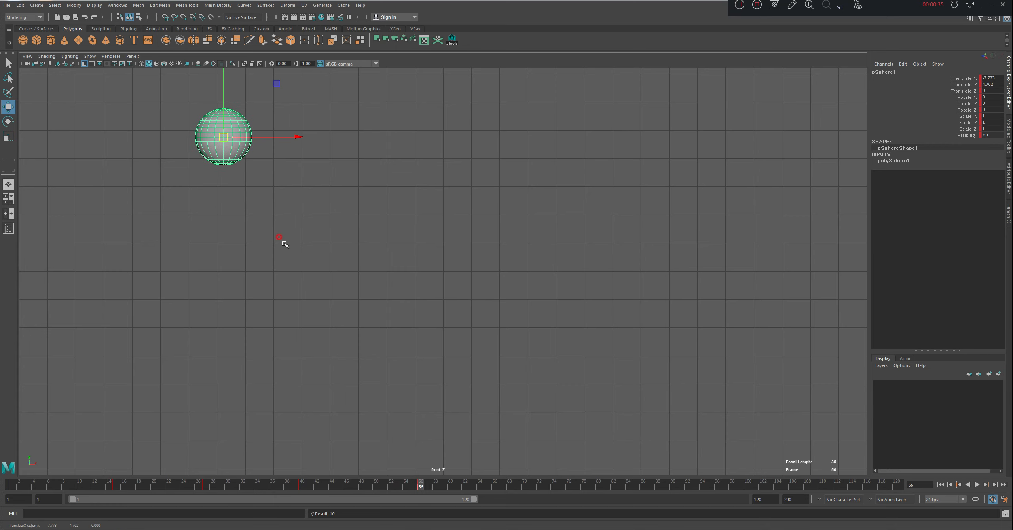
# Step: Play back and scrub through the sphere's animation to review its motion, ending at frame 56
pyautogui.hotkey('alt', 'v')
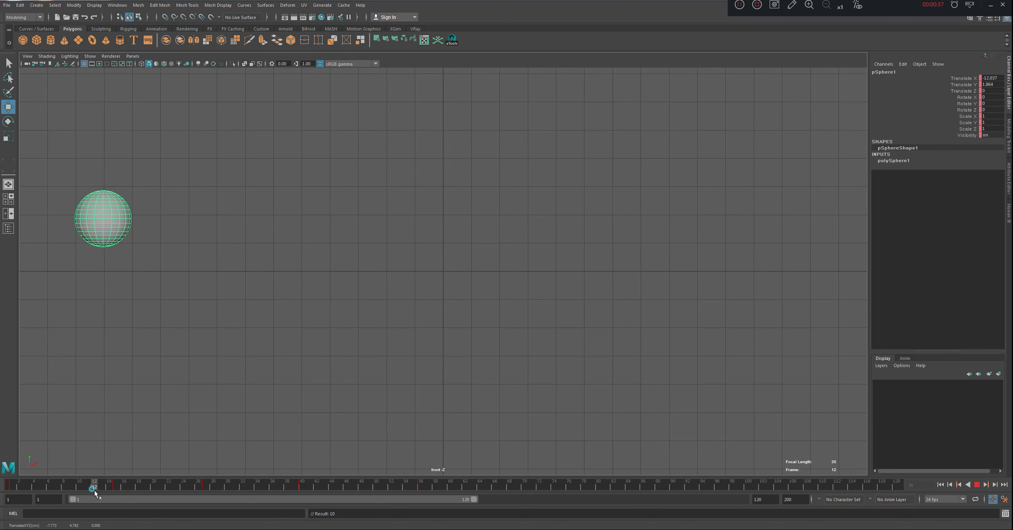
pyautogui.hotkey('alt', 'v')
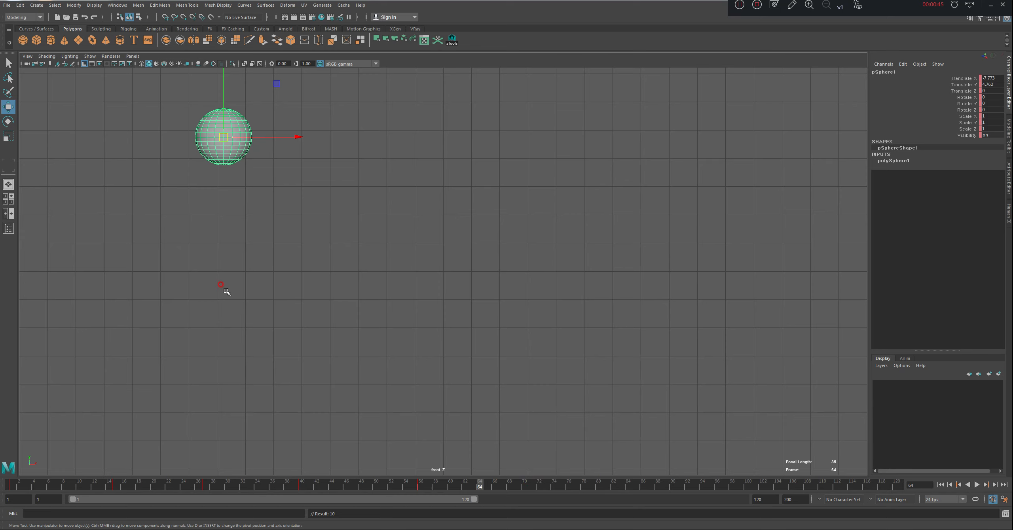
pyautogui.press('k')
pyautogui.hotkey('alt', 'v')
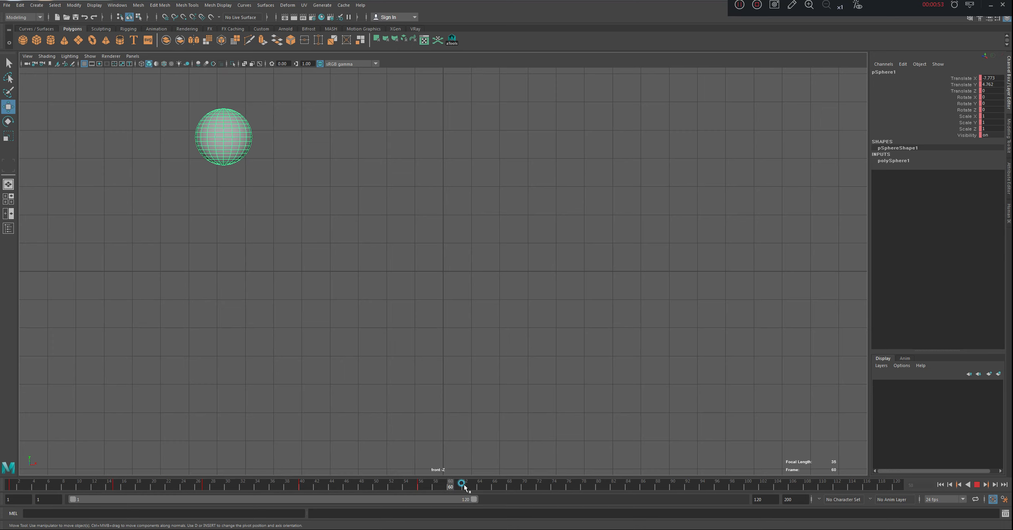
pyautogui.moveTo(465, 487); pyautogui.dragTo(146, 484)
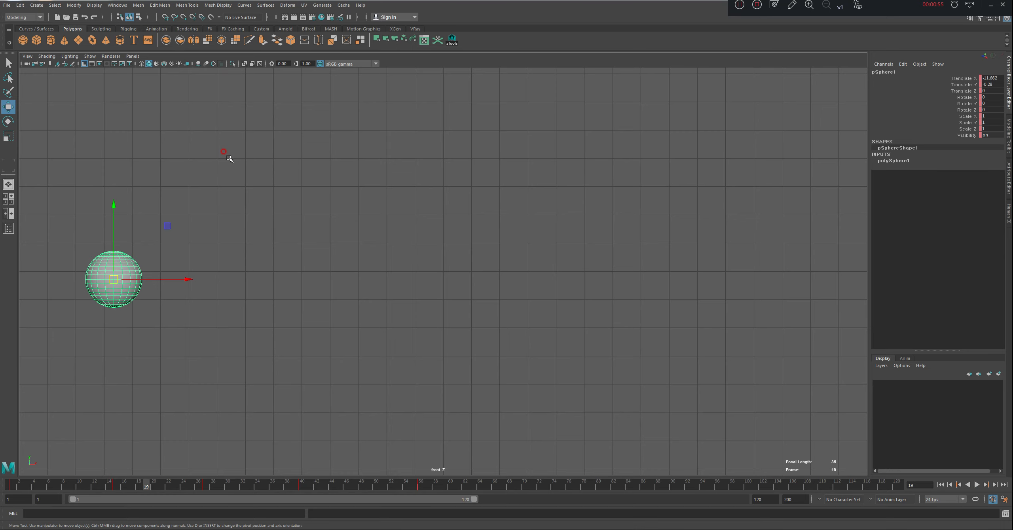
pyautogui.press('k')
pyautogui.hotkey('alt', 'v')
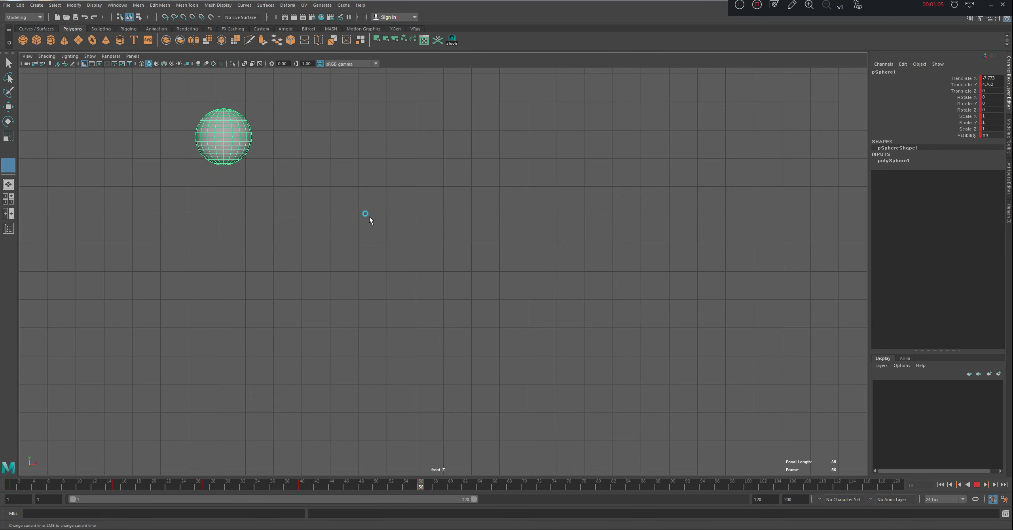
pyautogui.press('w')
pyautogui.click(146, 484)
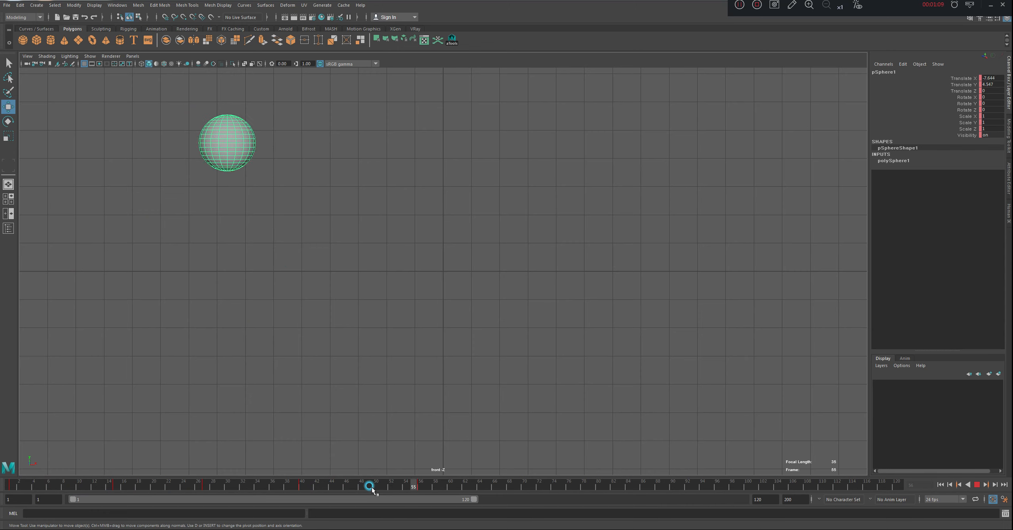
pyautogui.click(418, 486)
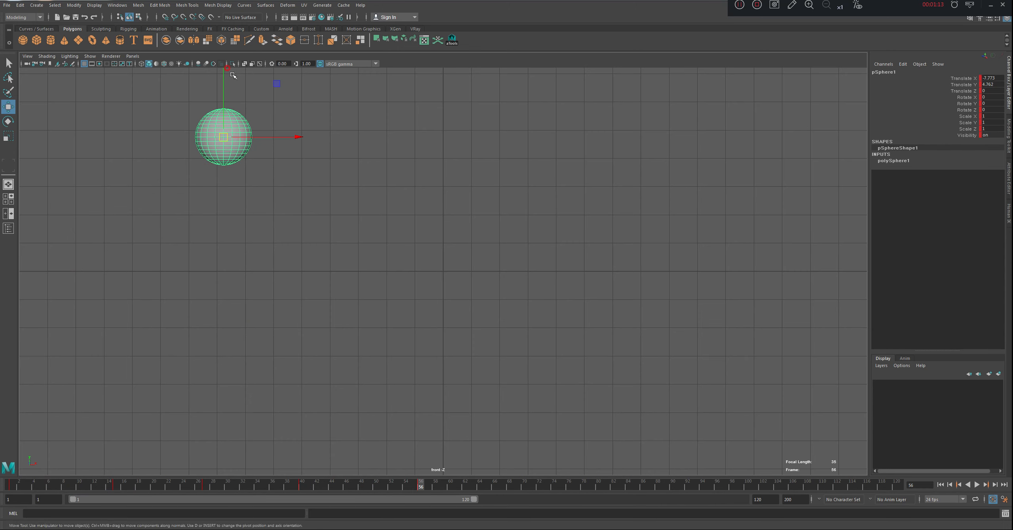
# Step: Open the Graph Editor to show the sphere's animation curves
pyautogui.click(117, 6)
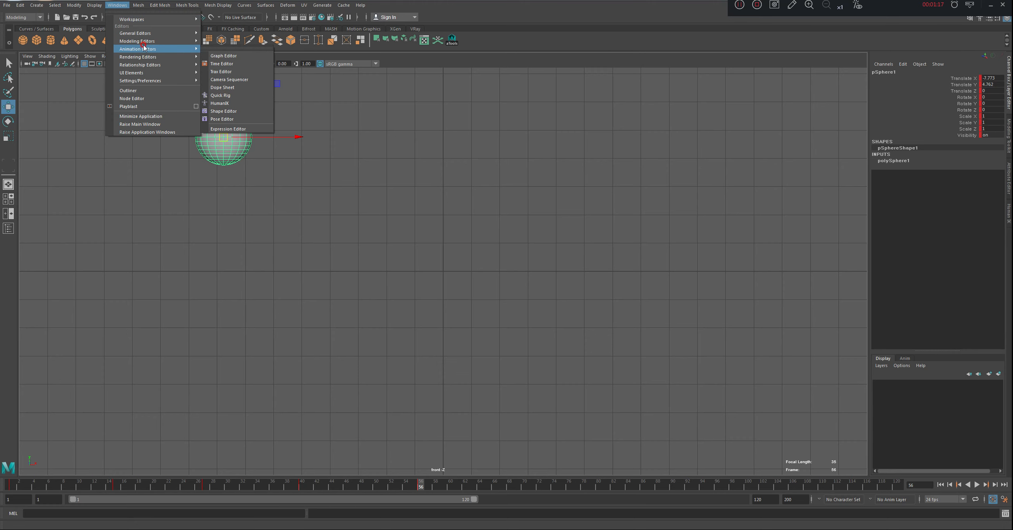
pyautogui.click(196, 44)
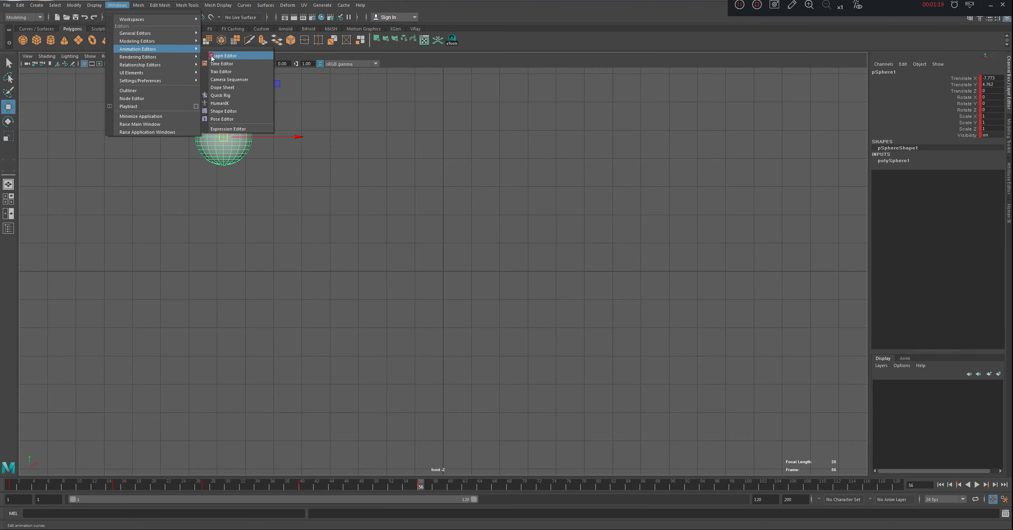
pyautogui.click(224, 58)
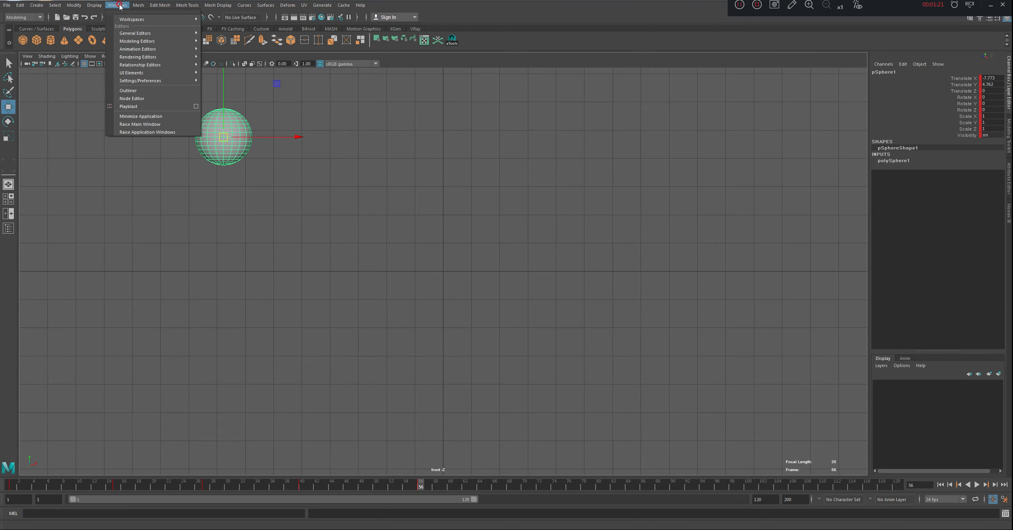
pyautogui.click(136, 51)
pyautogui.click(219, 56)
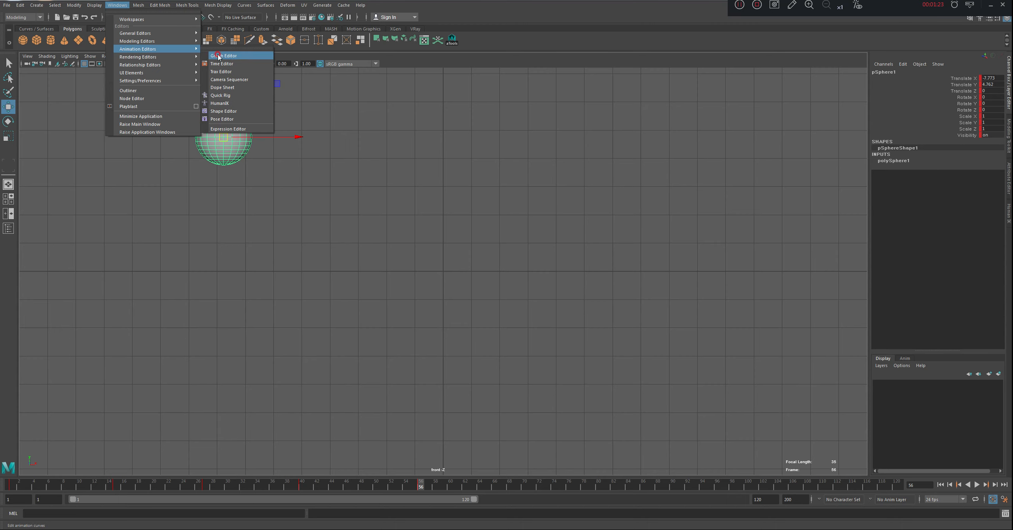
pyautogui.click(224, 56)
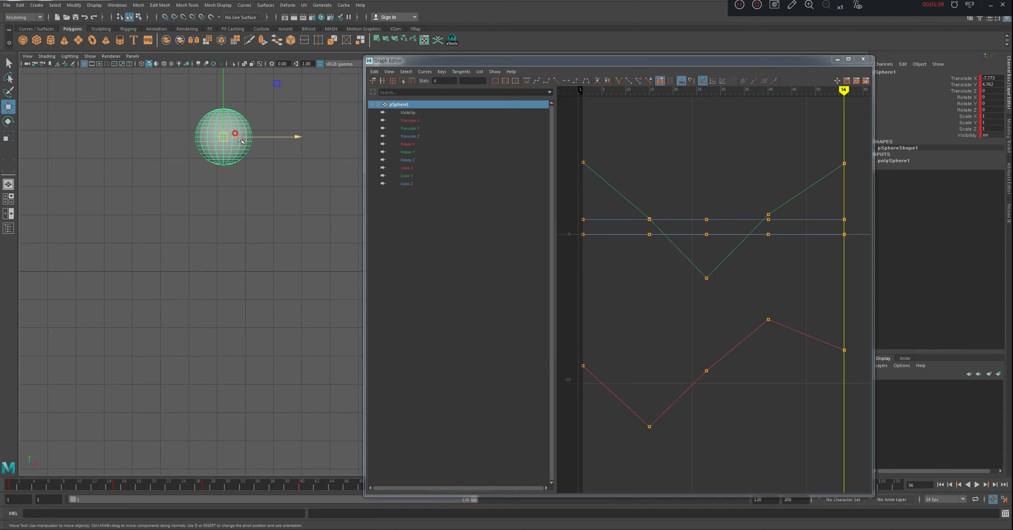
# Step: Move the sphere horizontally at frame 56 to about X -6, with its Translate X curve isolated in the graph
pyautogui.moveTo(265, 137)
pyautogui.mouseDown()
pyautogui.moveTo(294, 138)
pyautogui.moveTo(283, 140)
pyautogui.mouseUp()
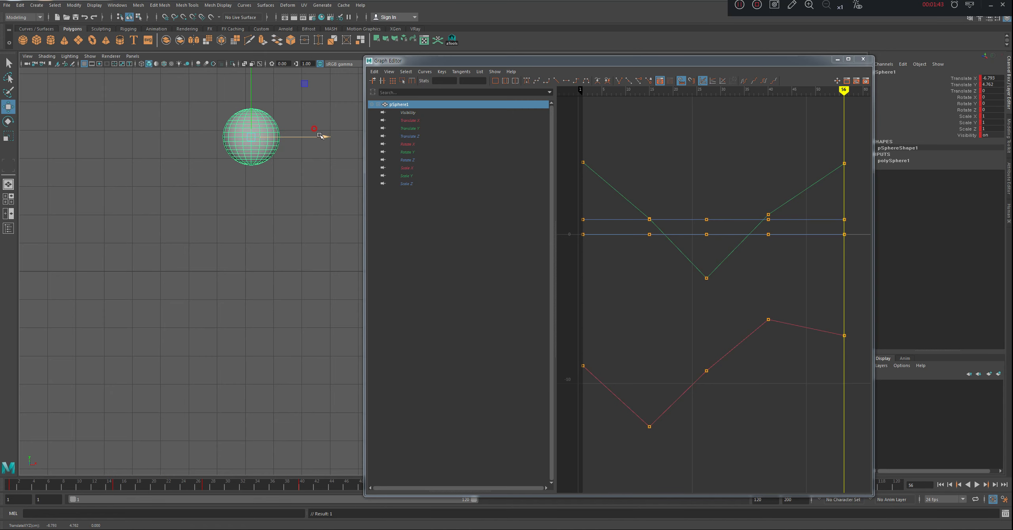
pyautogui.click(408, 120)
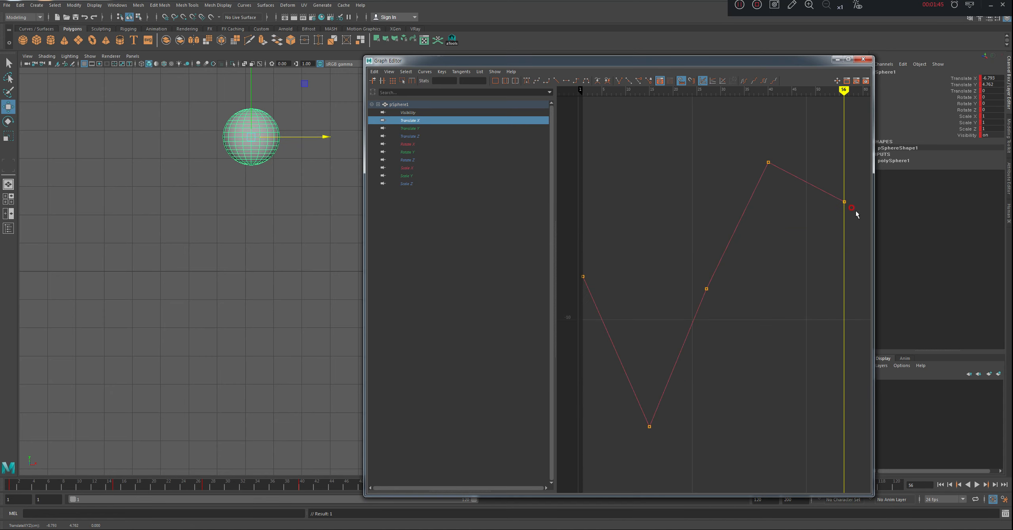
pyautogui.moveTo(291, 139); pyautogui.dragTo(316, 147)
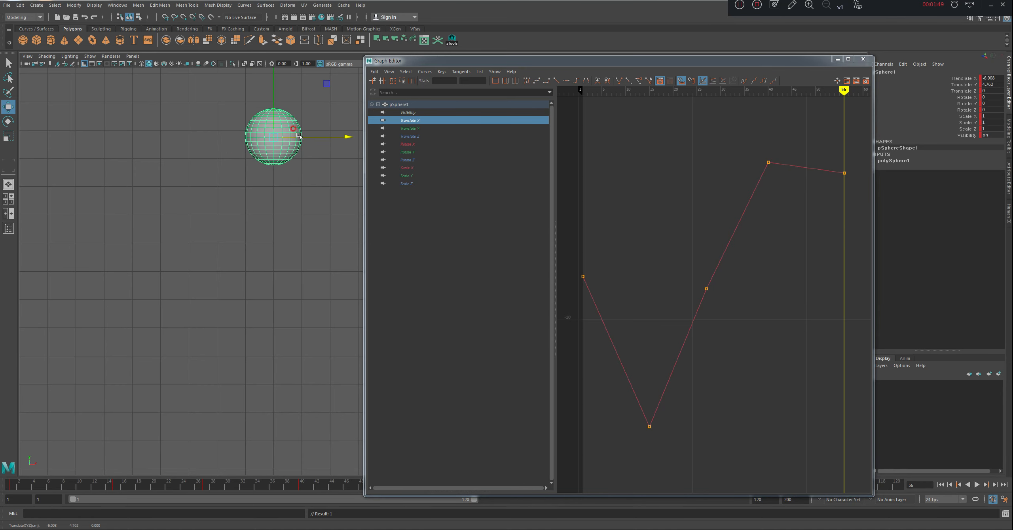
# Step: Isolate the Translate Y curve and lower the sphere at frame 56 to about Y 3.2
pyautogui.click(374, 129)
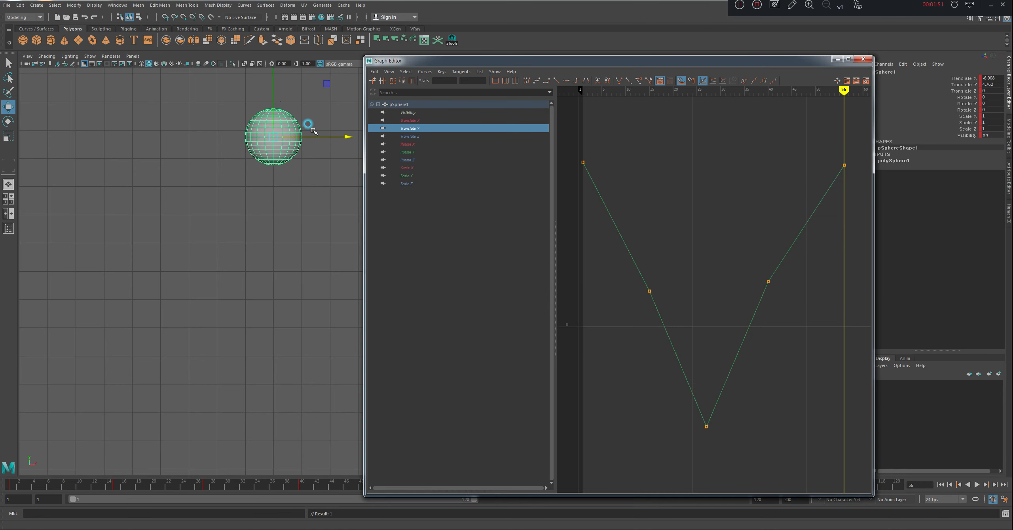
pyautogui.moveTo(273, 89); pyautogui.dragTo(277, 137)
pyautogui.click(273, 162)
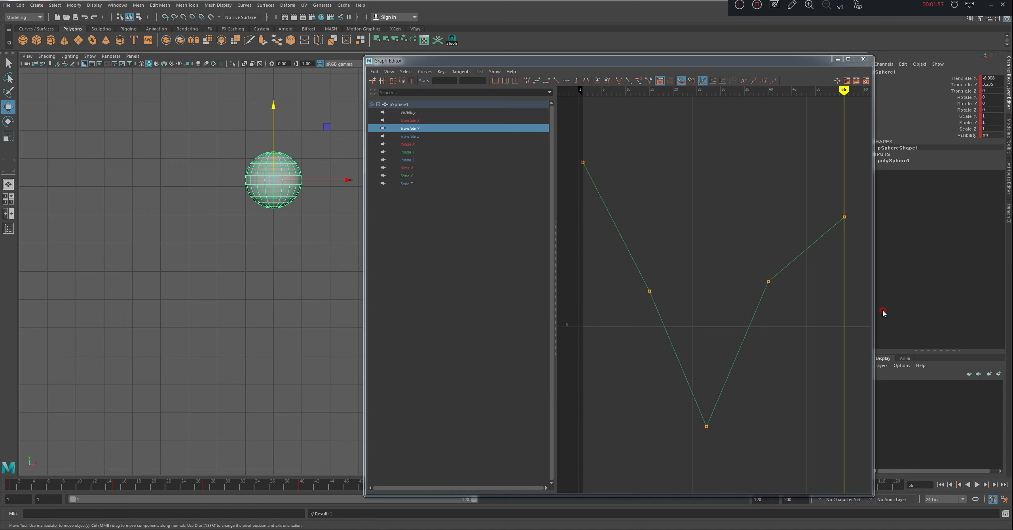
pyautogui.click(605, 395)
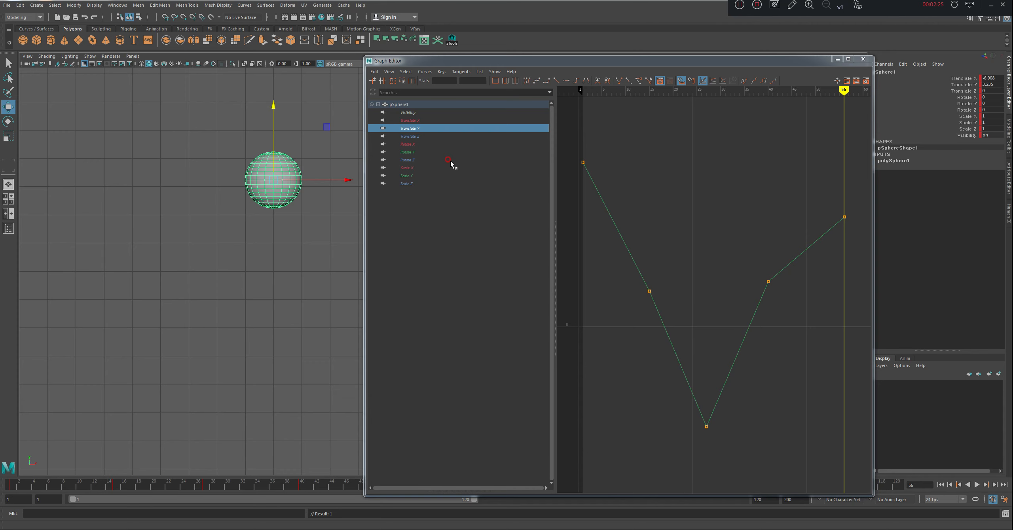
# Step: Examine the curves of the sphere's Translate, Rotate and Scale channels one at a time
pyautogui.click(415, 121)
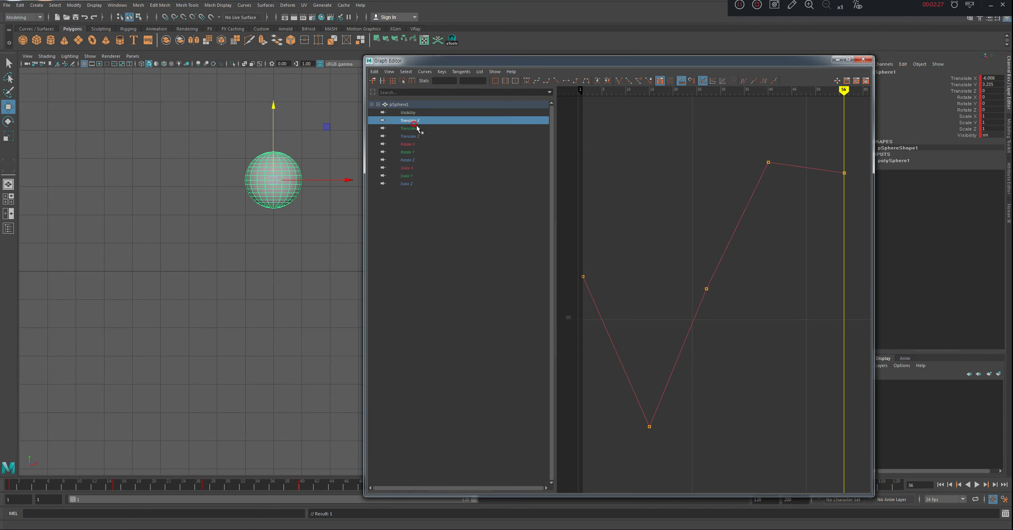
pyautogui.click(415, 128)
pyautogui.click(409, 136)
pyautogui.click(406, 145)
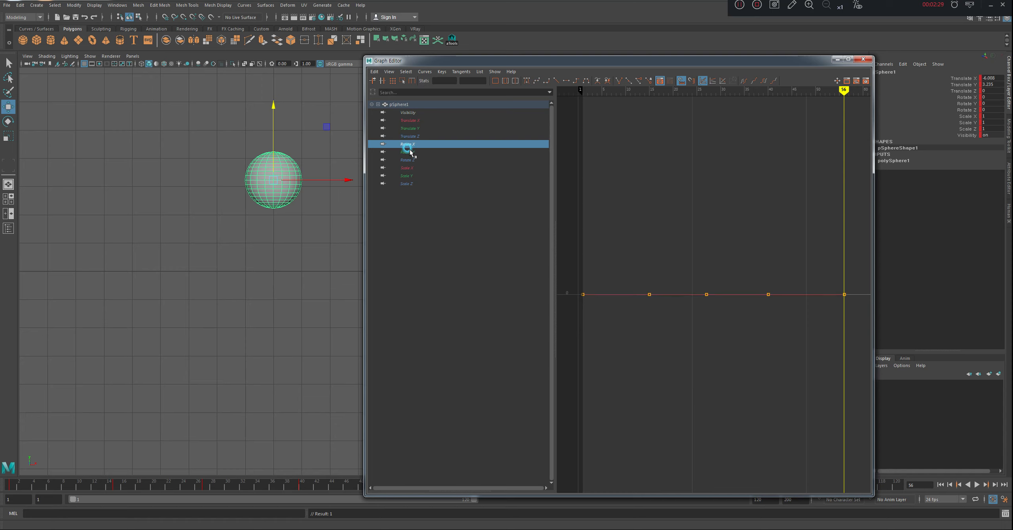
pyautogui.click(409, 152)
pyautogui.click(409, 160)
pyautogui.click(408, 168)
pyautogui.click(409, 184)
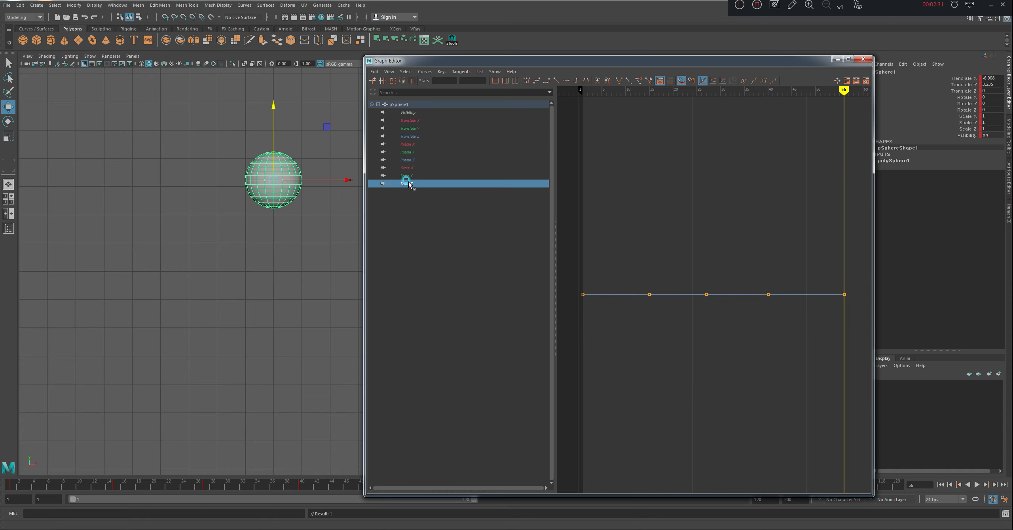
pyautogui.moveTo(636, 274); pyautogui.dragTo(641, 277)
# Step: View the three Translate curves together, followed by the three Rotate curves together
pyautogui.click(411, 121)
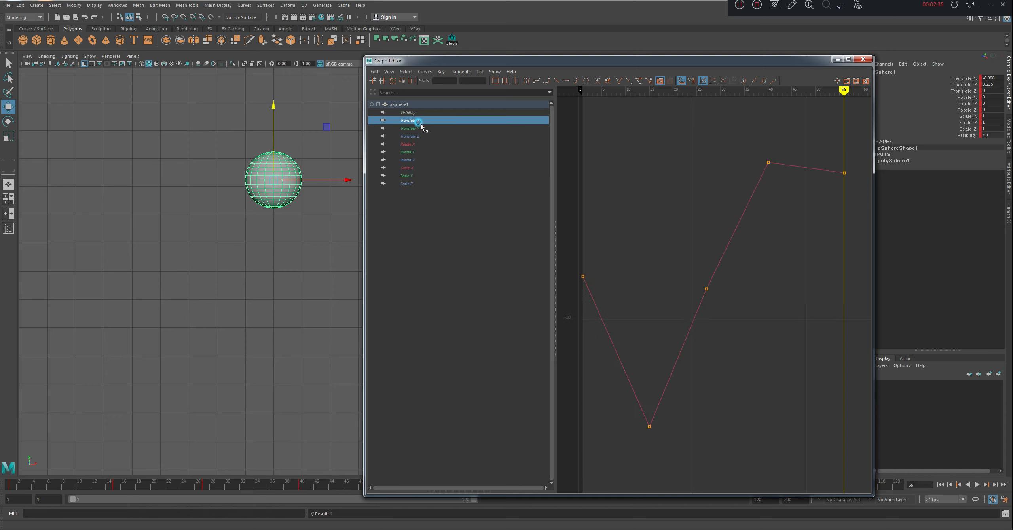
pyautogui.keyDown('shift'); pyautogui.click(412, 137); pyautogui.keyUp('shift')
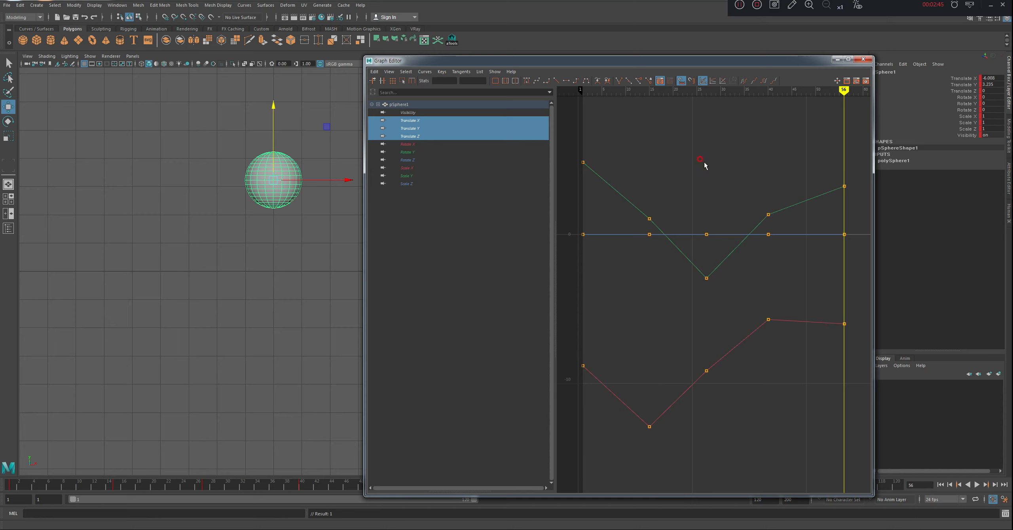
pyautogui.click(407, 144)
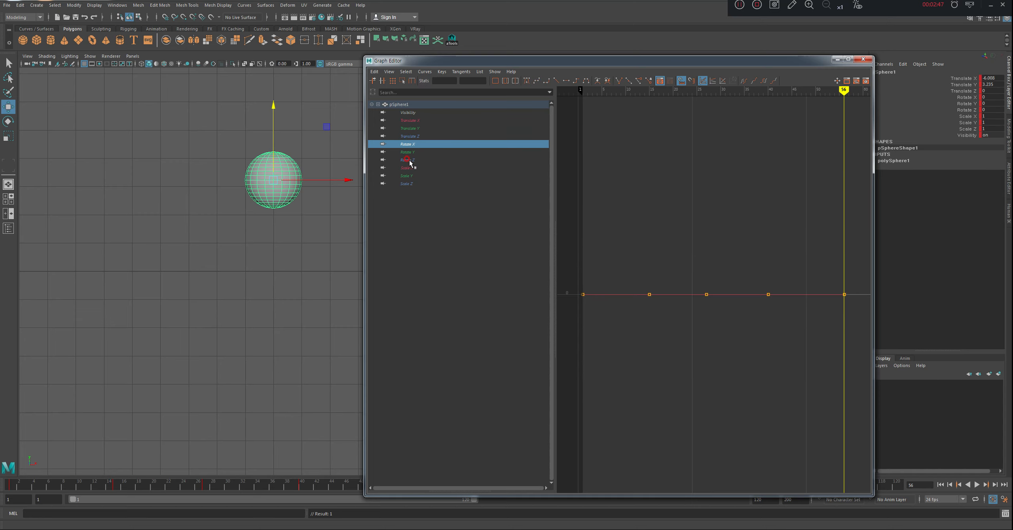
pyautogui.keyDown('shift'); pyautogui.click(408, 160); pyautogui.keyUp('shift')
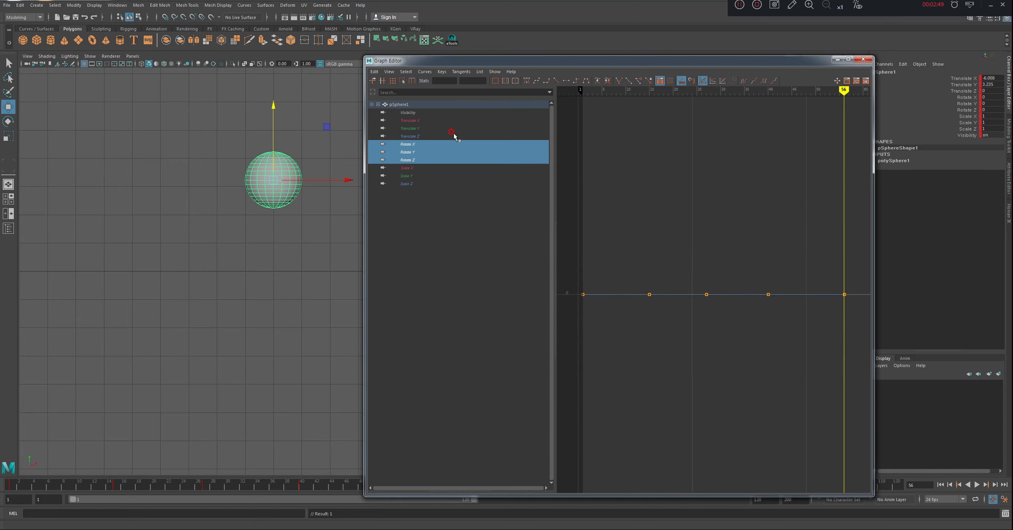
# Step: Display all of pSphere1's curves and select the frame 1 keys lying at values 0 and 1
pyautogui.click(398, 104)
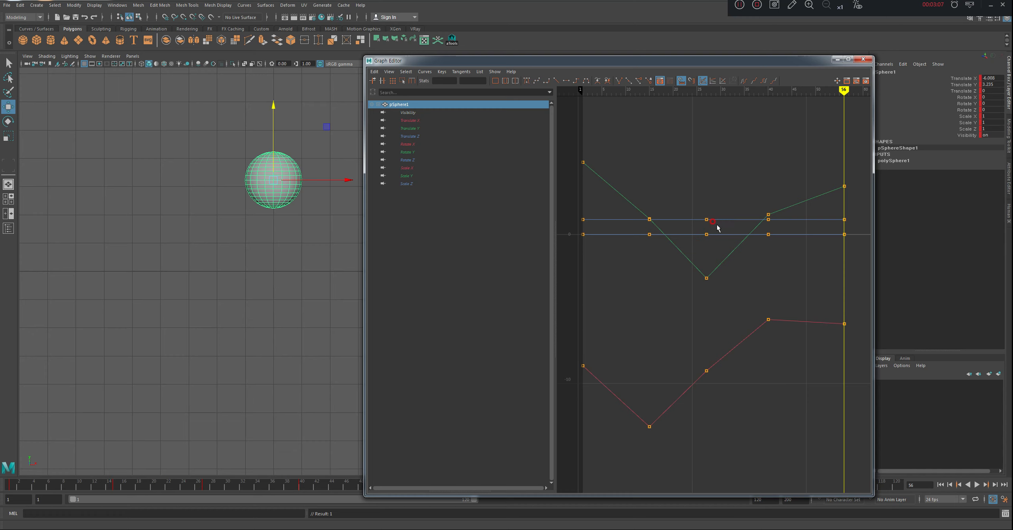
pyautogui.keyDown('alt'); pyautogui.moveTo(734, 233); pyautogui.dragTo(764, 243, button='middle'); pyautogui.keyUp('alt')
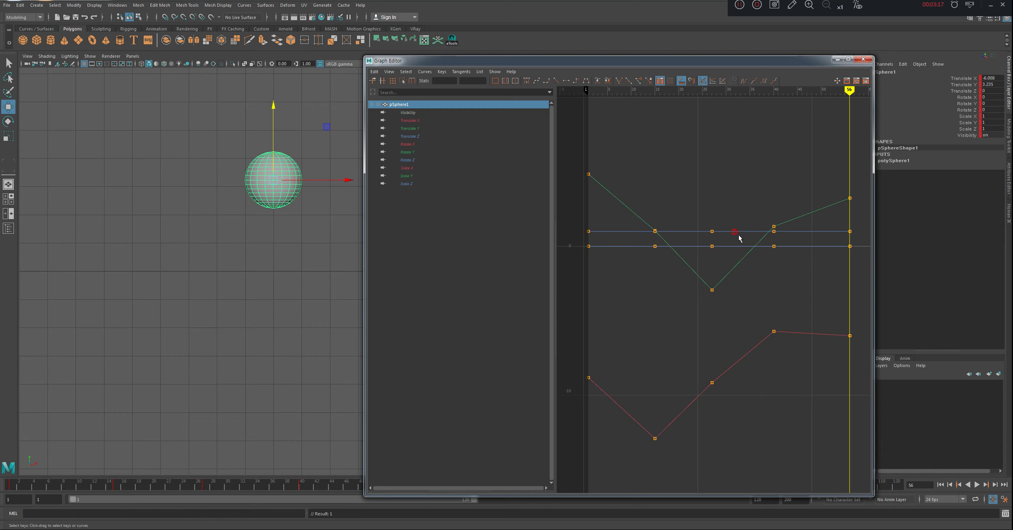
pyautogui.keyDown('alt'); pyautogui.moveTo(754, 230); pyautogui.dragTo(739, 248, button='right'); pyautogui.keyUp('alt')
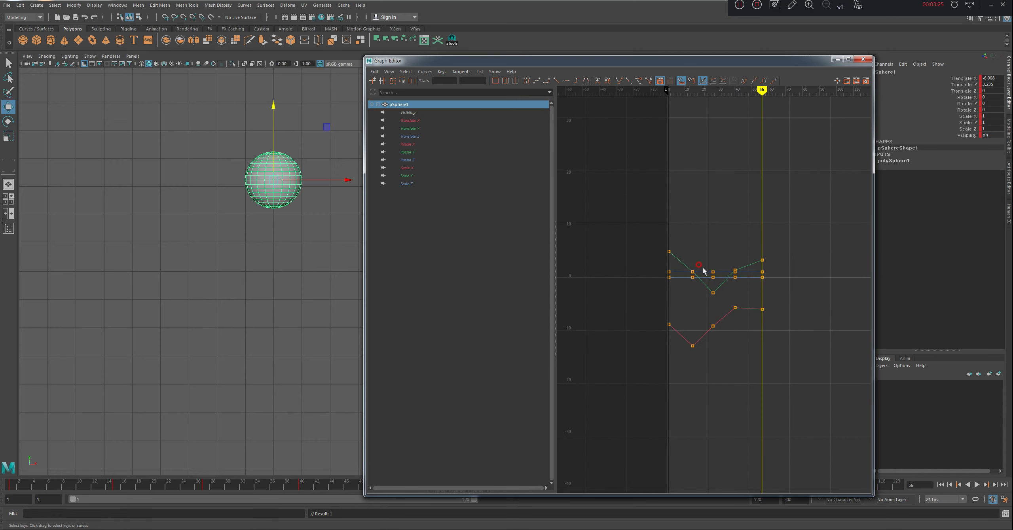
pyautogui.moveTo(658, 269); pyautogui.dragTo(687, 293)
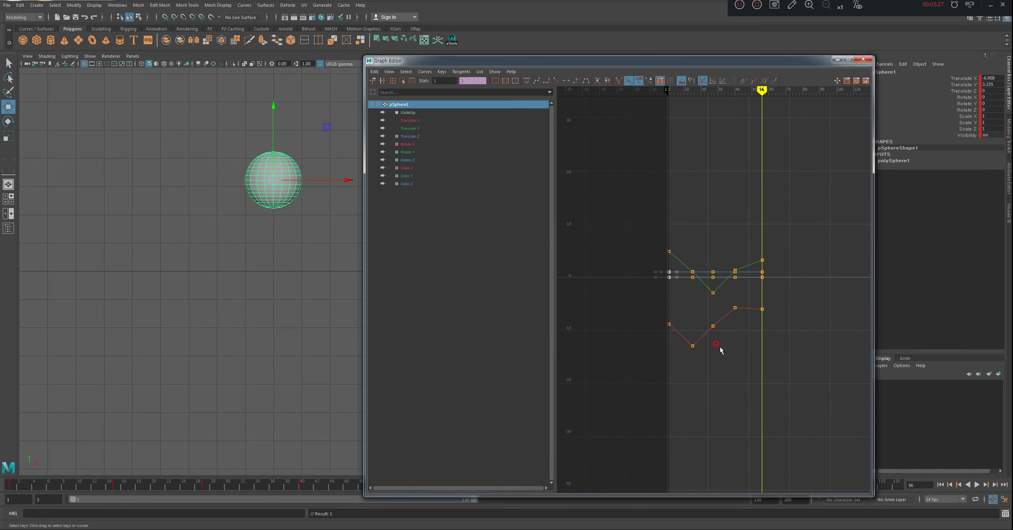
# Step: Frame the graph view on the selected frame 1 keys, and again on the last two Translate Y keys
pyautogui.press('f')
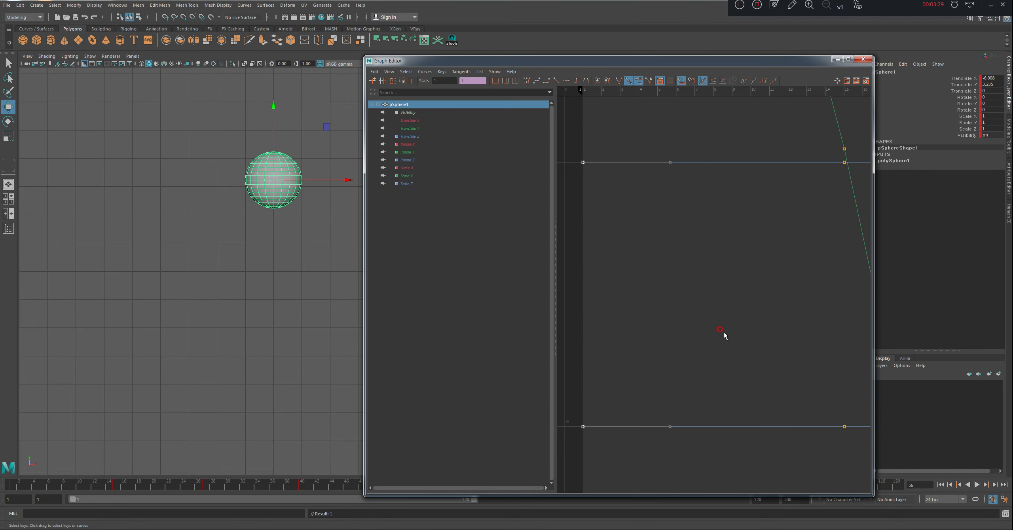
pyautogui.keyDown('alt'); pyautogui.moveTo(747, 307); pyautogui.dragTo(688, 293, button='right'); pyautogui.keyUp('alt')
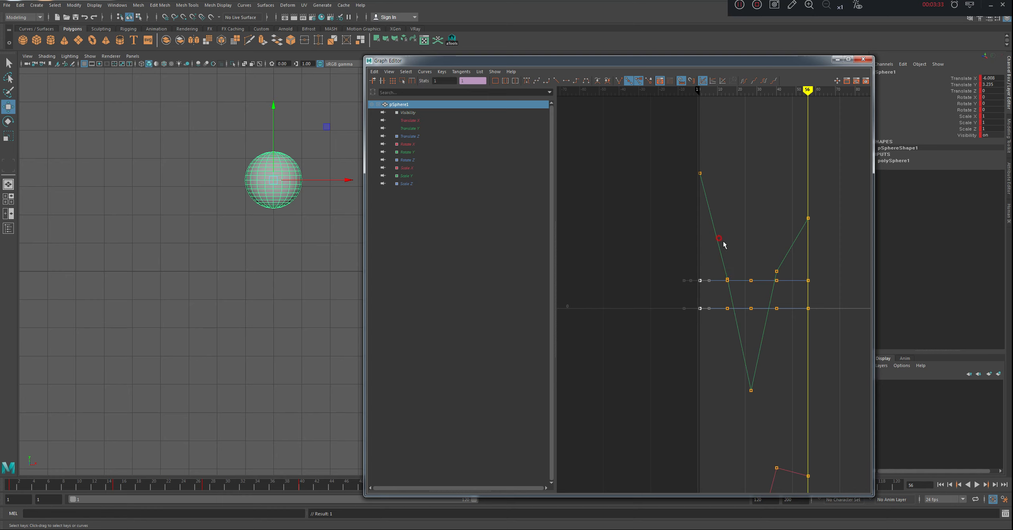
pyautogui.moveTo(816, 210); pyautogui.dragTo(767, 284)
pyautogui.press('f')
# Step: Zoom, pan and stretch the graph view around all of pSphere1's curves, and clear the key selection
pyautogui.moveTo(695, 329)
pyautogui.keyDown('alt'); pyautogui.mouseDown(button='right')
pyautogui.moveTo(629, 330)
pyautogui.moveTo(690, 353)
pyautogui.moveTo(692, 339)
pyautogui.mouseUp(button='right'); pyautogui.keyUp('alt')
pyautogui.keyDown('alt'); pyautogui.moveTo(692, 339); pyautogui.dragTo(700, 333, button='middle'); pyautogui.keyUp('alt')
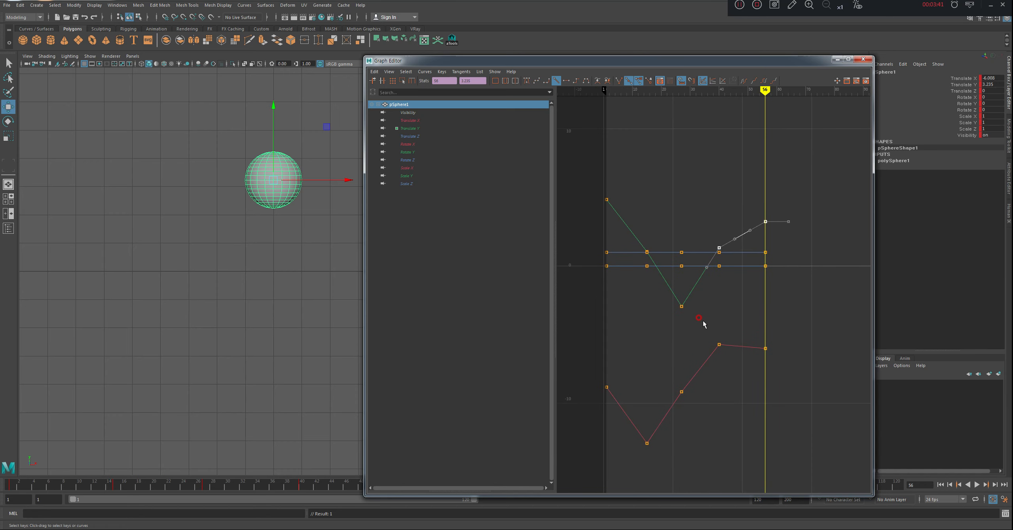
pyautogui.keyDown('alt'); pyautogui.moveTo(704, 312); pyautogui.dragTo(726, 291, button='middle'); pyautogui.keyUp('alt')
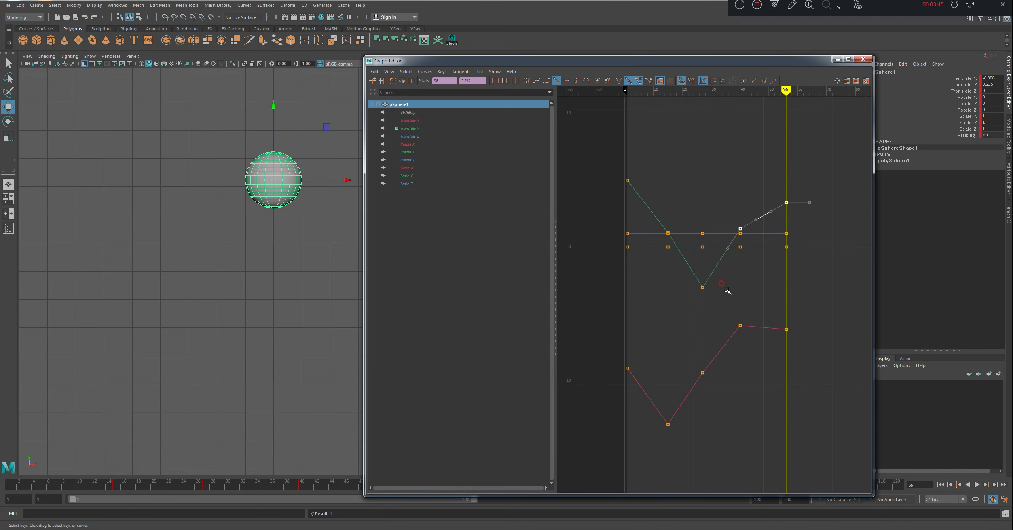
pyautogui.moveTo(747, 285)
pyautogui.keyDown('alt'); pyautogui.keyDown('shift'); pyautogui.mouseDown(button='right')
pyautogui.moveTo(728, 272)
pyautogui.moveTo(764, 283)
pyautogui.moveTo(717, 267)
pyautogui.moveTo(766, 272)
pyautogui.moveTo(737, 264)
pyautogui.moveTo(764, 264)
pyautogui.moveTo(729, 248)
pyautogui.moveTo(766, 264)
pyautogui.moveTo(723, 260)
pyautogui.moveTo(746, 262)
pyautogui.moveTo(740, 258)
pyautogui.moveTo(737, 275)
pyautogui.moveTo(742, 264)
pyautogui.moveTo(751, 273)
pyautogui.moveTo(751, 293)
pyautogui.moveTo(737, 219)
pyautogui.moveTo(752, 282)
pyautogui.moveTo(746, 231)
pyautogui.moveTo(746, 270)
pyautogui.mouseUp(button='right'); pyautogui.keyUp('shift'); pyautogui.keyUp('alt')
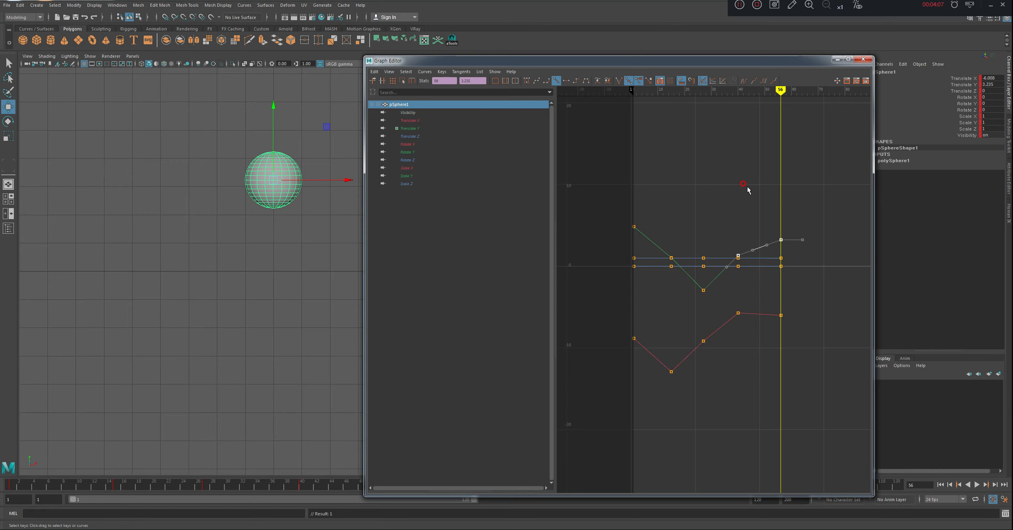
pyautogui.keyDown('alt'); pyautogui.keyDown('shift'); pyautogui.moveTo(747, 190); pyautogui.dragTo(750, 216, button='right'); pyautogui.keyUp('shift'); pyautogui.keyUp('alt')
pyautogui.click(785, 307)
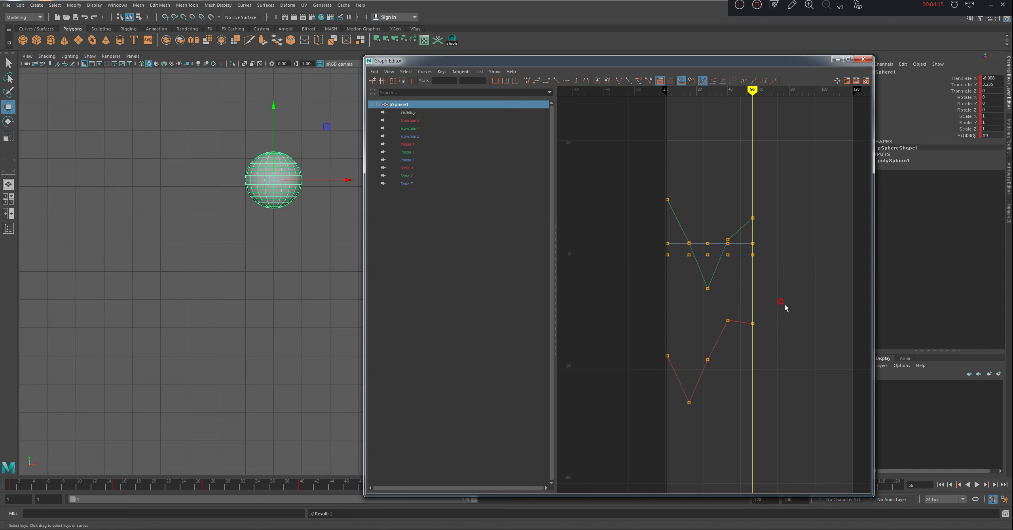
# Step: Isolate the Translate X curve and move its frame 27 key to frame 30
pyautogui.click(410, 121)
pyautogui.click(741, 187)
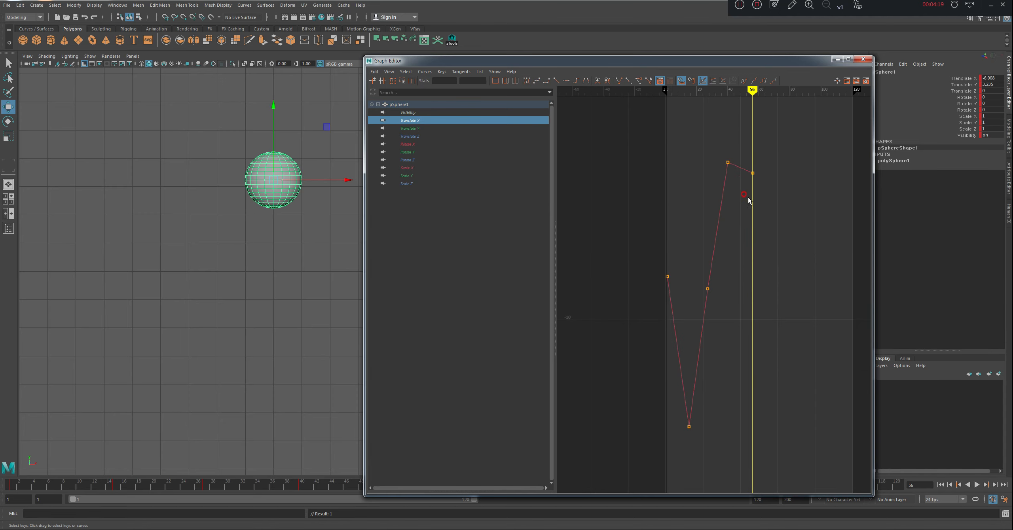
pyautogui.keyDown('alt'); pyautogui.keyDown('shift'); pyautogui.moveTo(726, 228); pyautogui.dragTo(747, 237, button='right'); pyautogui.keyUp('shift'); pyautogui.keyUp('alt')
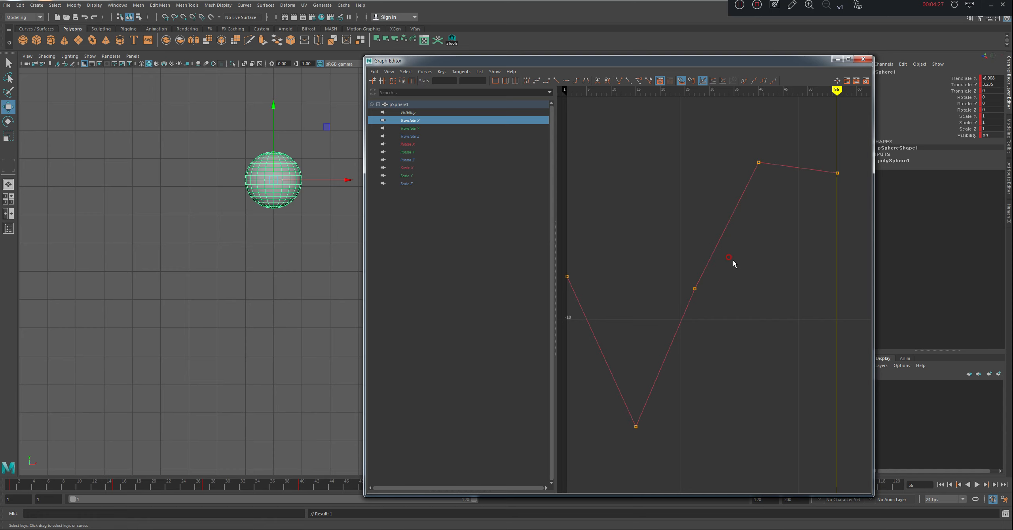
pyautogui.moveTo(780, 181); pyautogui.dragTo(761, 200)
pyautogui.moveTo(768, 157); pyautogui.dragTo(767, 158)
pyautogui.click(758, 162)
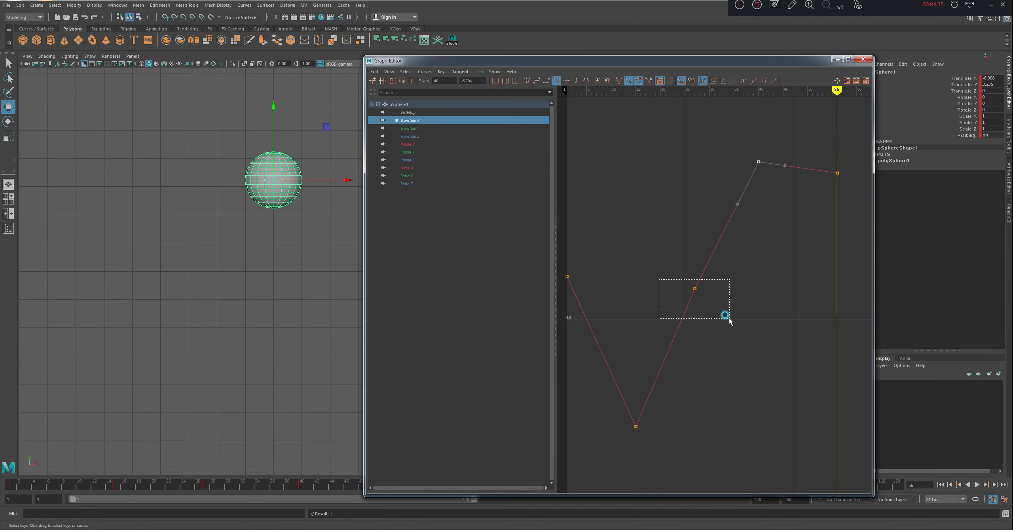
pyautogui.moveTo(729, 318); pyautogui.dragTo(710, 280)
# Step: Move the lowest Translate X key, at frame 15, to frame 17 and deselect it
pyautogui.click(635, 423)
pyautogui.moveTo(634, 421); pyautogui.dragTo(651, 428)
pyautogui.moveTo(660, 62); pyautogui.dragTo(659, 46)
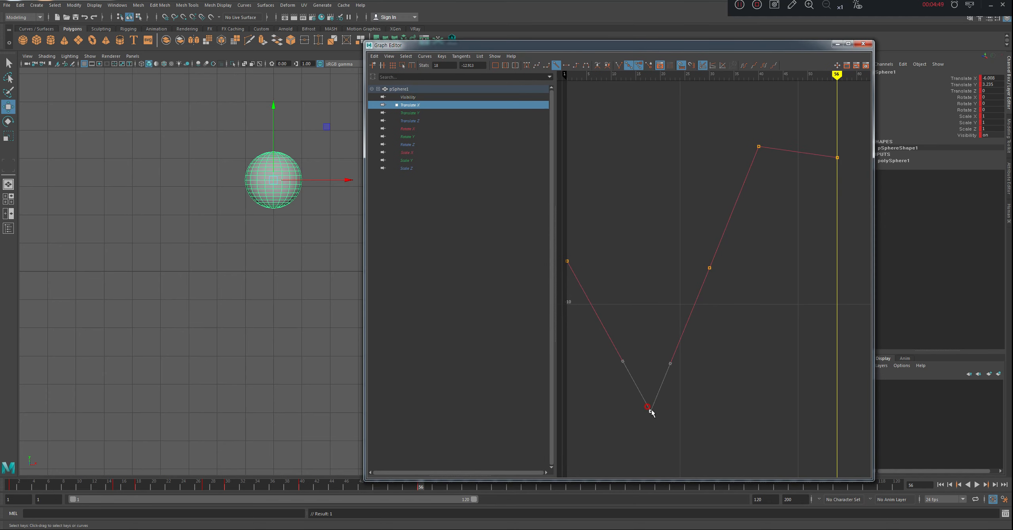
pyautogui.moveTo(650, 411)
pyautogui.mouseDown()
pyautogui.moveTo(615, 404)
pyautogui.moveTo(643, 410)
pyautogui.mouseUp()
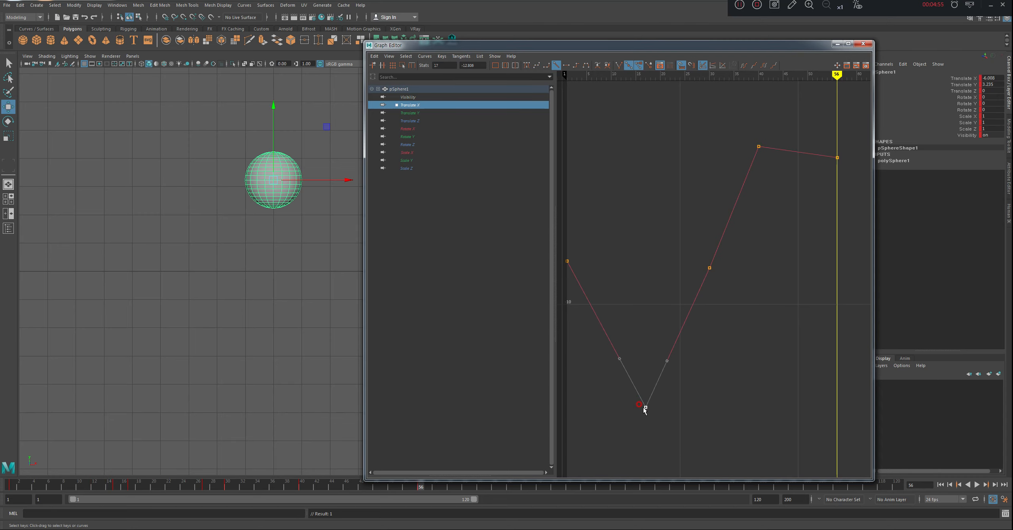
pyautogui.click(666, 410)
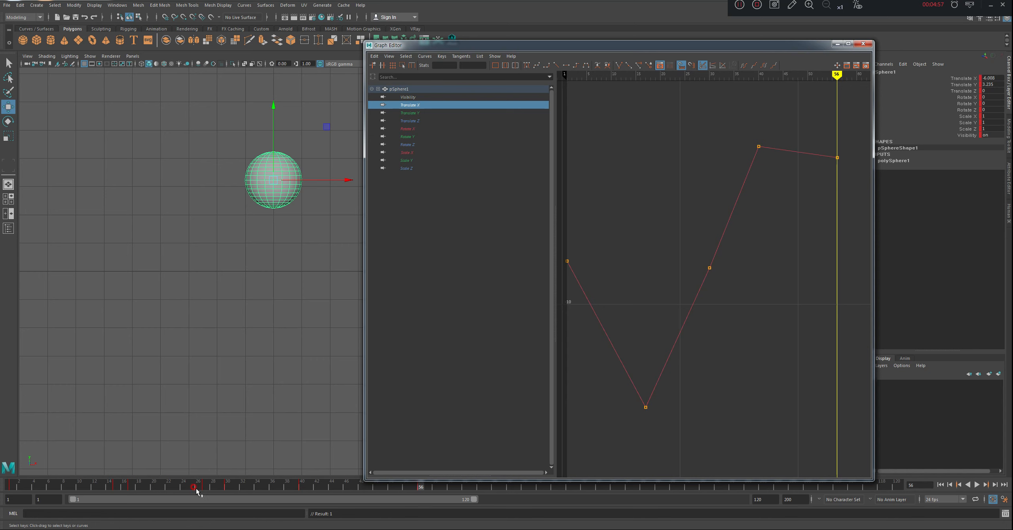
# Step: Go to frame 26 and move the Translate X key at frame 30 to it, at a value of about -9.16
pyautogui.click(205, 487)
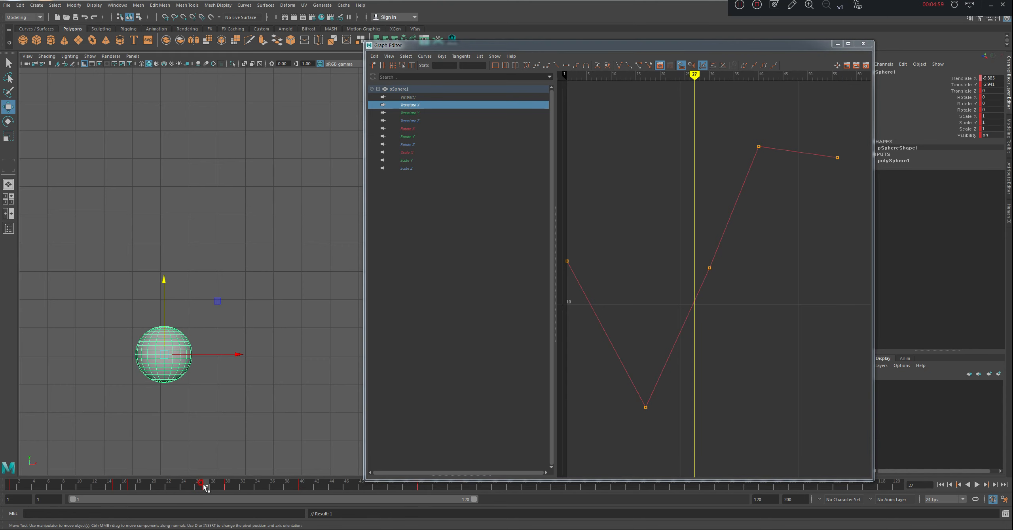
pyautogui.moveTo(205, 489)
pyautogui.mouseDown()
pyautogui.moveTo(185, 489)
pyautogui.moveTo(196, 490)
pyautogui.mouseUp()
pyautogui.click(671, 344)
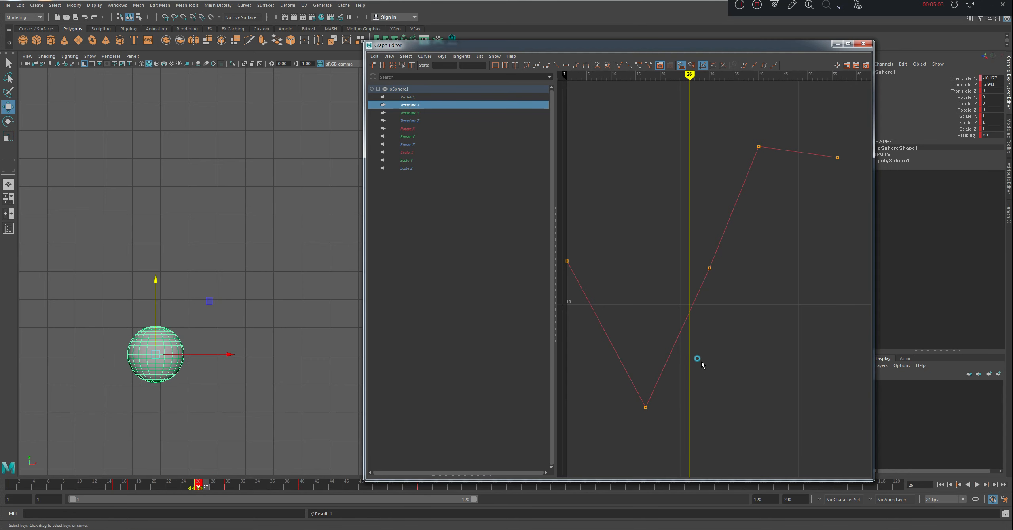
pyautogui.moveTo(730, 254); pyautogui.dragTo(671, 309)
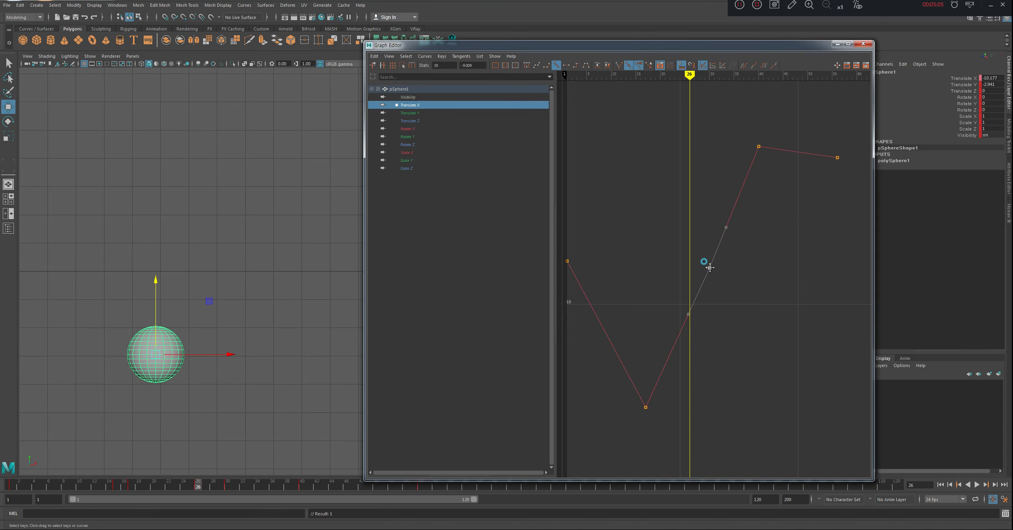
pyautogui.moveTo(710, 267); pyautogui.dragTo(694, 276, button='middle')
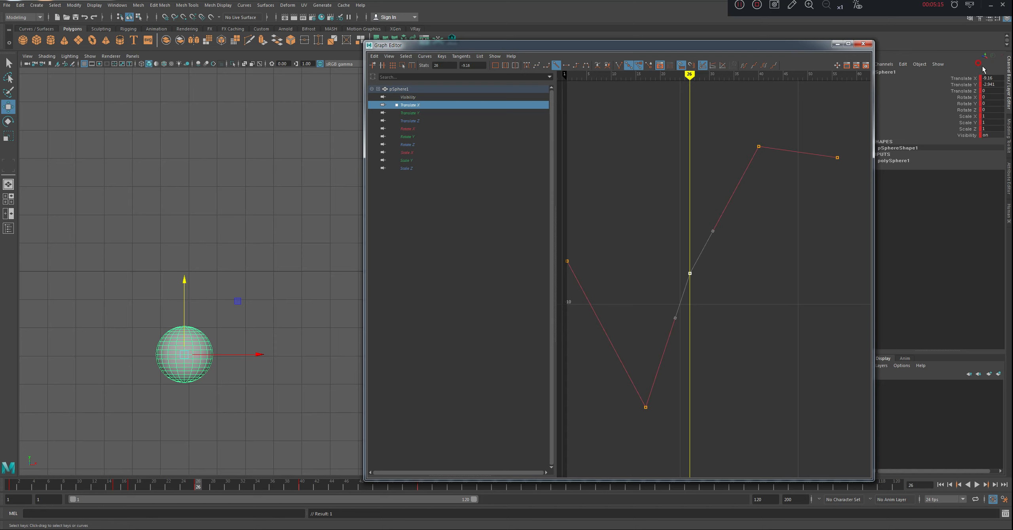
# Step: Try moving the Translate X key at frame 26 to frame 22, and undo the move
pyautogui.moveTo(707, 314); pyautogui.dragTo(653, 252)
pyautogui.moveTo(689, 276); pyautogui.dragTo(671, 273, button='middle')
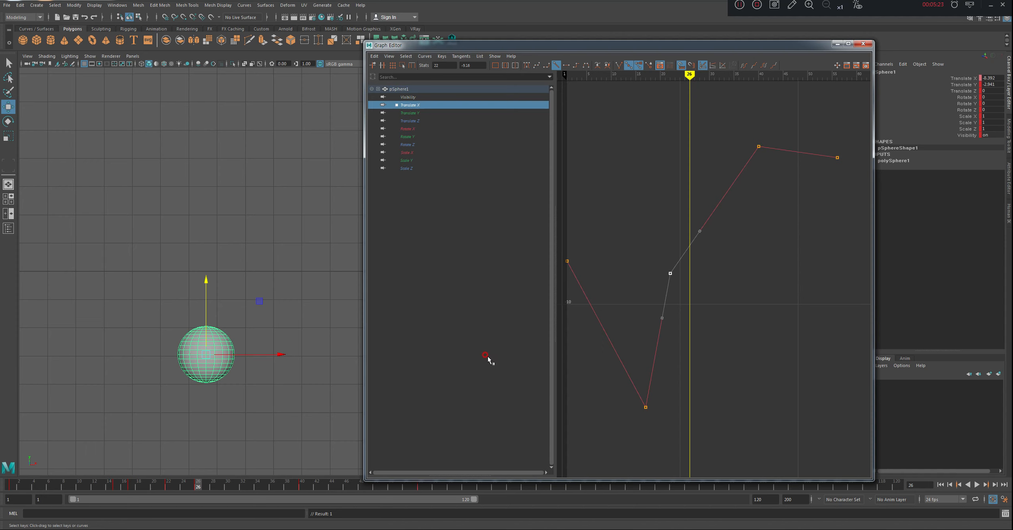
pyautogui.hotkey('ctrl', 'z')
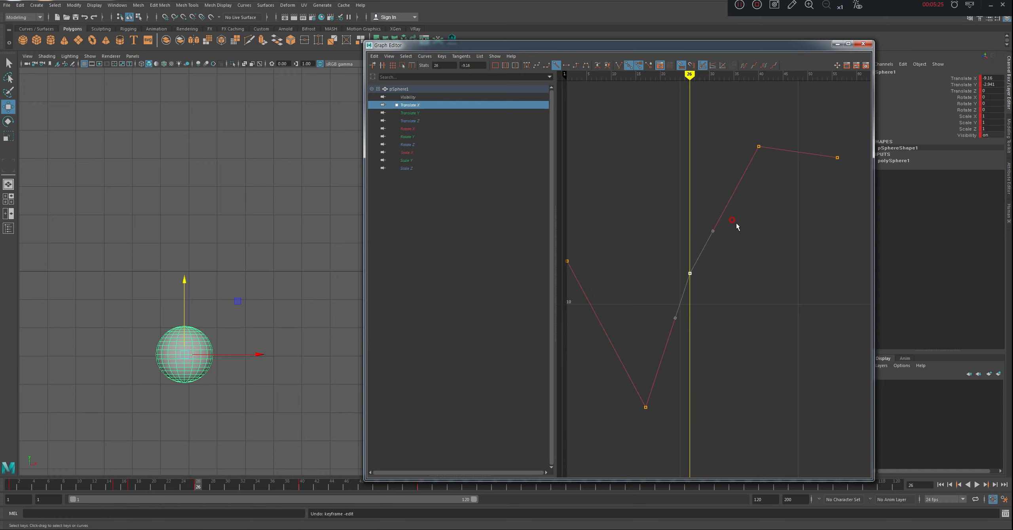
# Step: Try the frame 26 Translate X key at frame 21, undo it, and scrub to frame 24 and back to frame 26
pyautogui.moveTo(690, 275); pyautogui.dragTo(660, 271, button='middle')
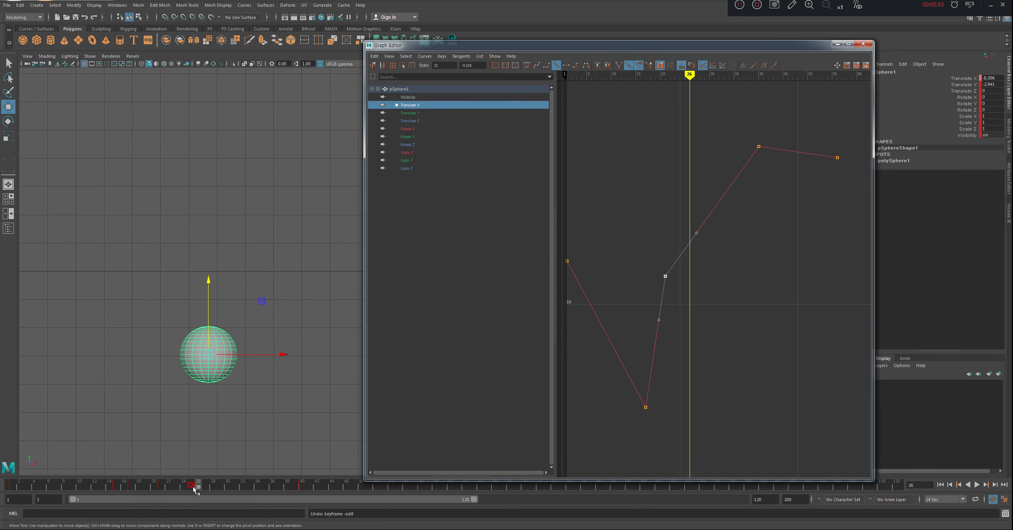
pyautogui.click(160, 487)
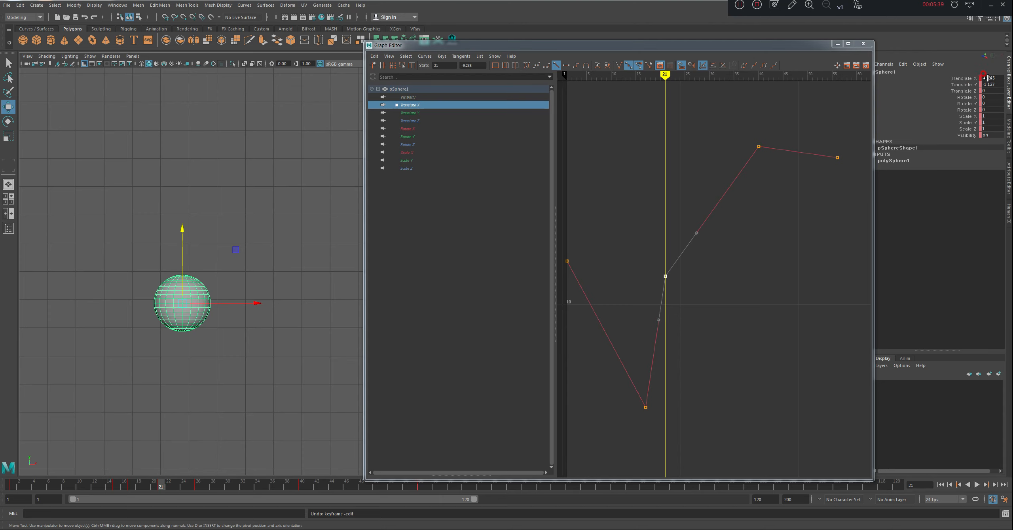
pyautogui.press('.')
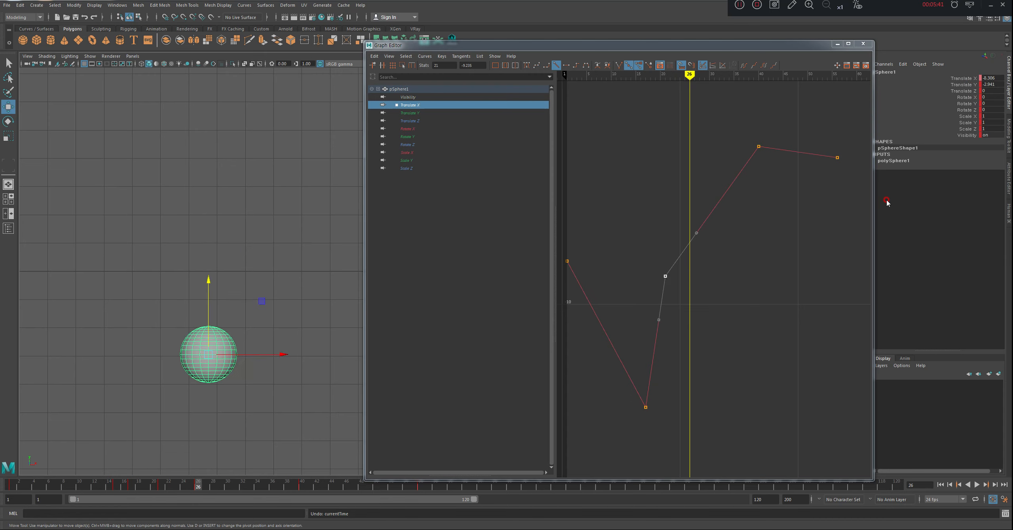
pyautogui.hotkey('ctrl', 'z')
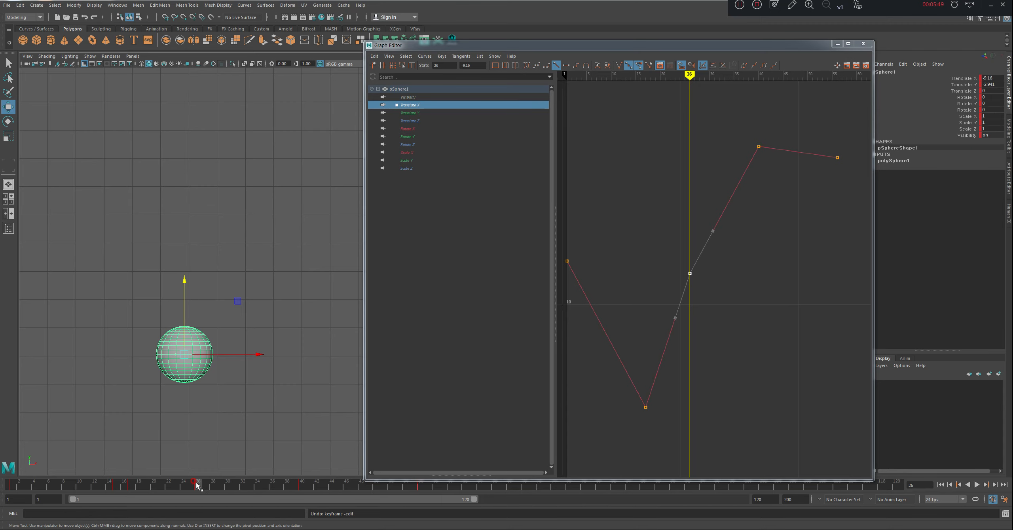
pyautogui.moveTo(197, 485); pyautogui.dragTo(186, 483)
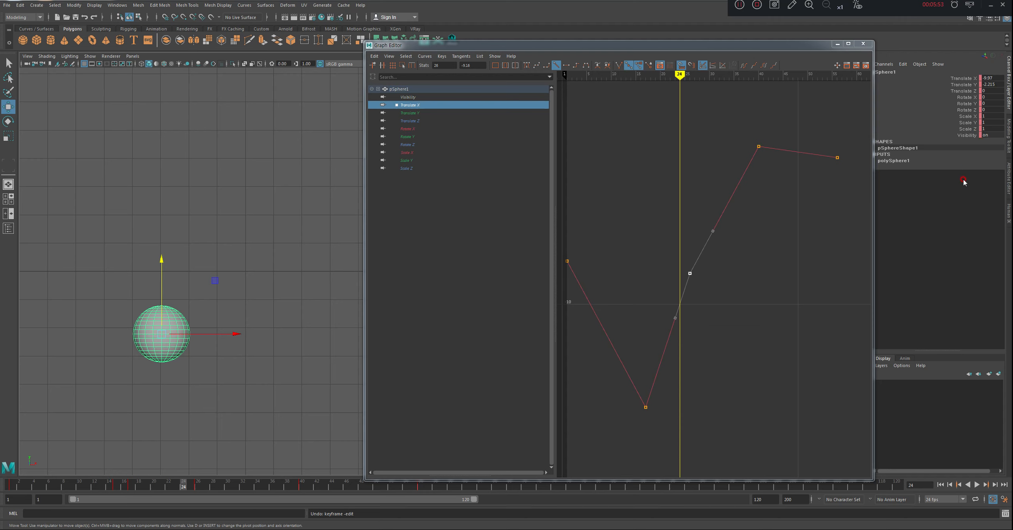
pyautogui.moveTo(184, 487); pyautogui.dragTo(198, 487)
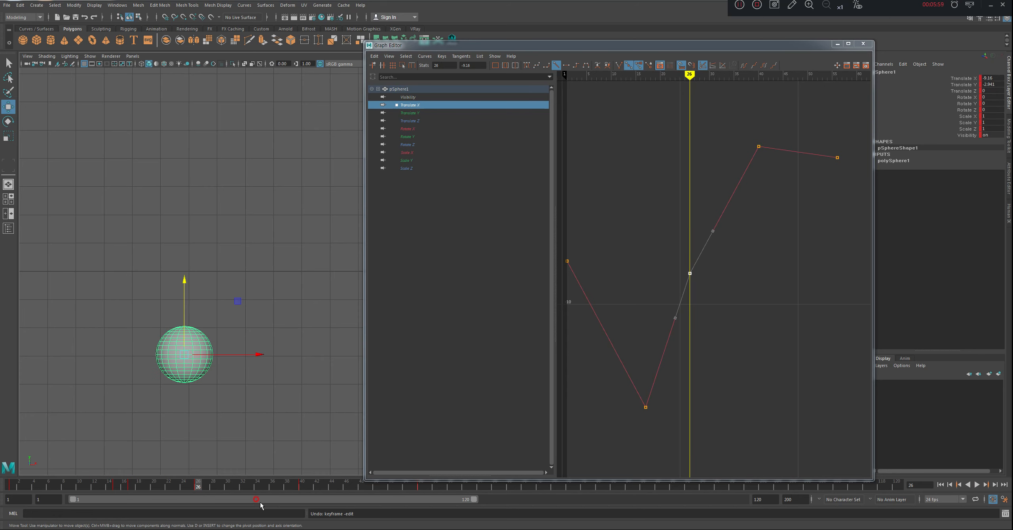
# Step: View the curves from Translate Y through the Rotate channels to Scale X one at a time
pyautogui.click(414, 113)
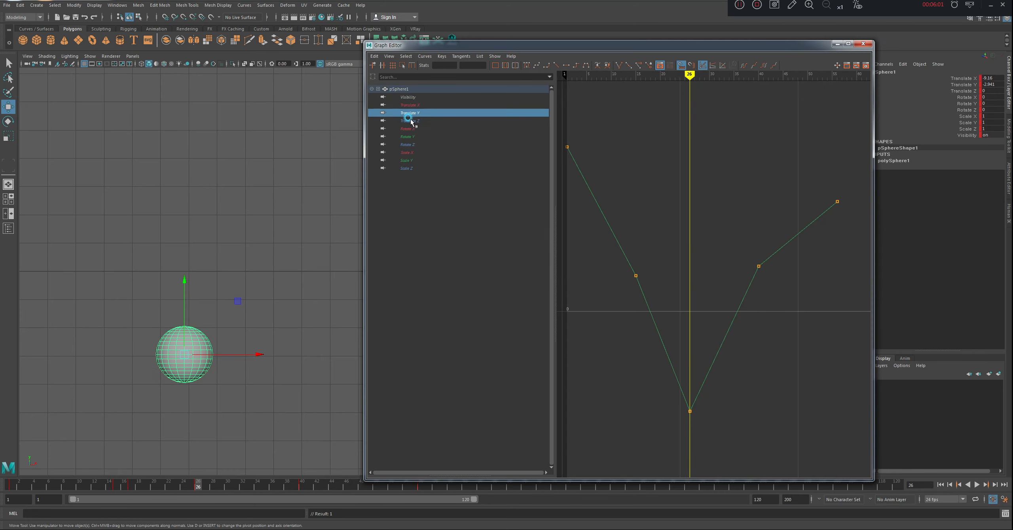
pyautogui.click(413, 121)
pyautogui.click(413, 129)
pyautogui.click(412, 136)
pyautogui.click(411, 145)
pyautogui.click(409, 152)
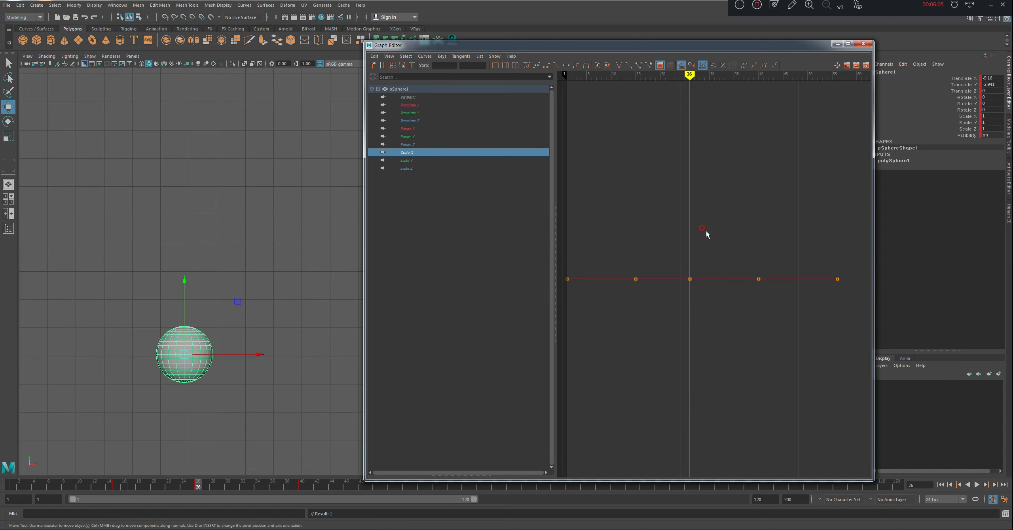
# Step: Try moving the Scale X key at frame 26 to frame 24, and undo the move
pyautogui.click(690, 279)
pyautogui.moveTo(692, 281); pyautogui.dragTo(679, 280)
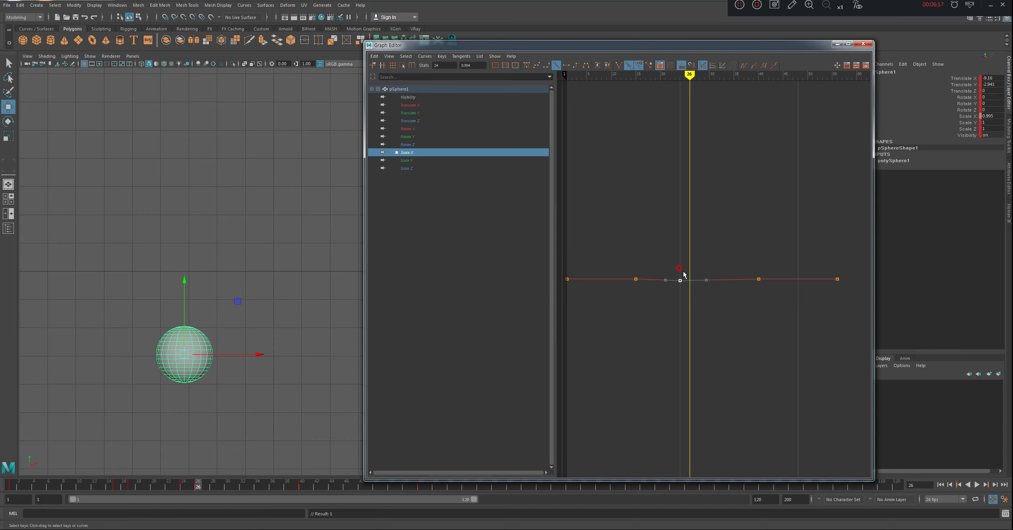
pyautogui.hotkey('ctrl', 'z')
# Step: Display the Translate X, Y and Z curves individually, and switch among them again by selecting the sphere's Channel Box attributes
pyautogui.click(409, 105)
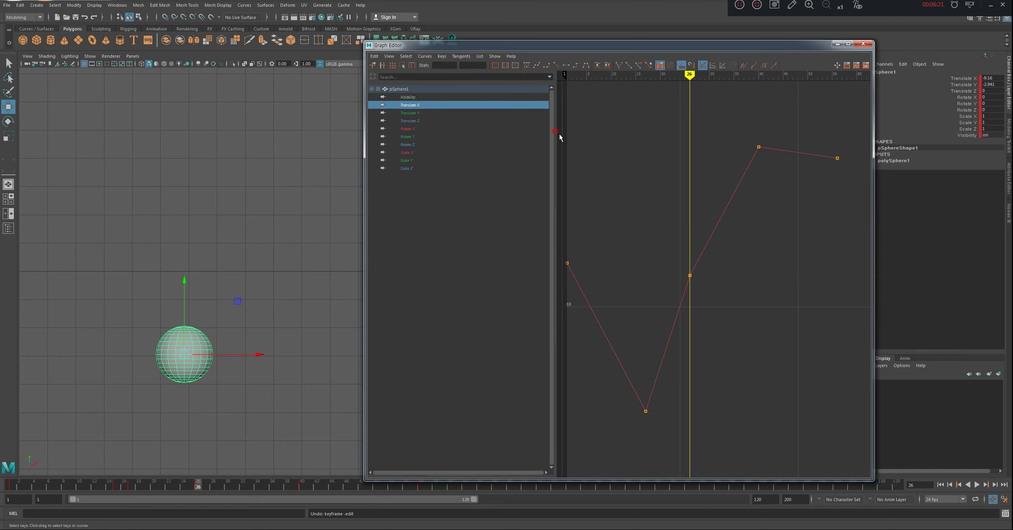
pyautogui.click(409, 113)
pyautogui.click(410, 121)
pyautogui.click(968, 77)
pyautogui.click(968, 85)
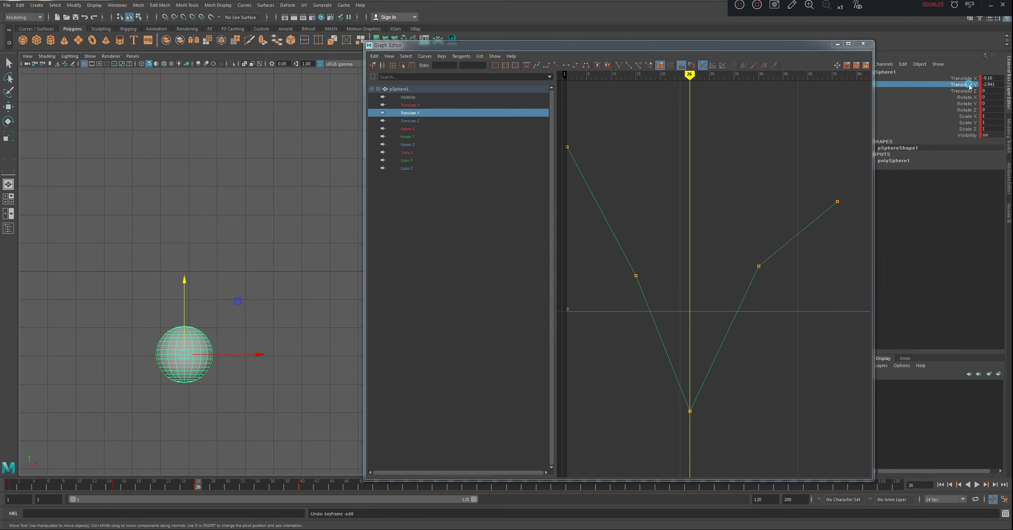
pyautogui.click(966, 79)
pyautogui.click(967, 84)
pyautogui.click(966, 91)
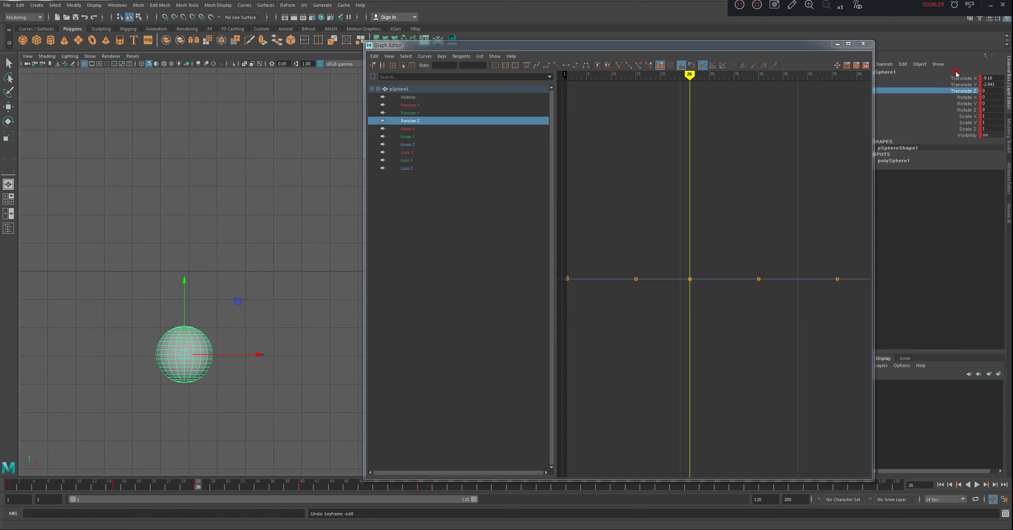
# Step: Turn off Sync Graph Editor Display for the channels and test it by selecting different Translate and Rotate attributes
pyautogui.rightClick(965, 91)
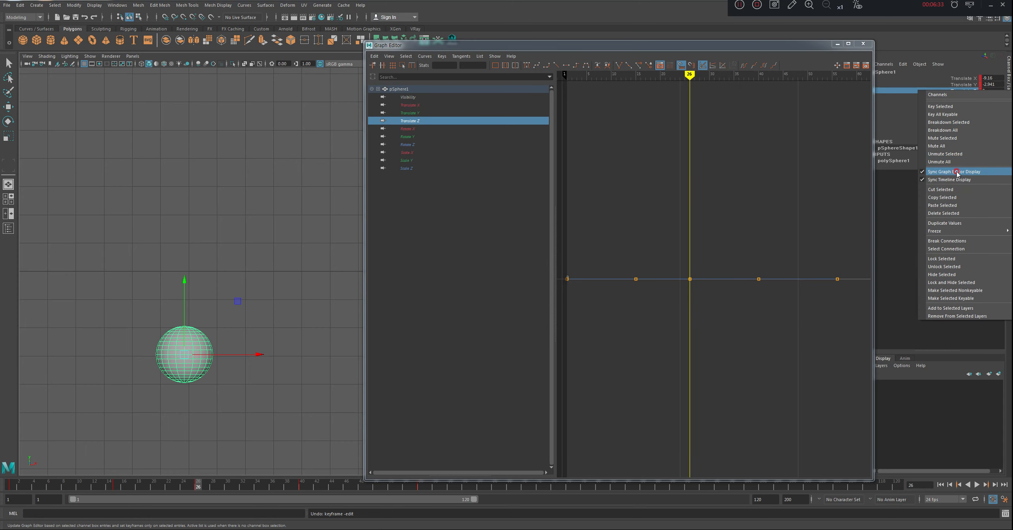
pyautogui.click(921, 173)
pyautogui.click(958, 83)
pyautogui.click(964, 77)
pyautogui.click(963, 96)
pyautogui.click(966, 89)
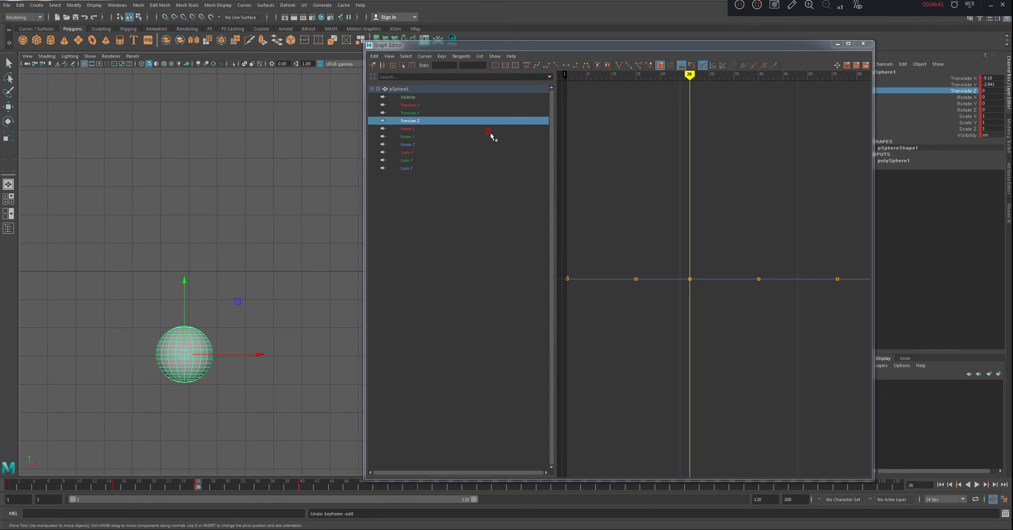
# Step: View the Translate X, Y and Z curves individually again and recheck the Sync Graph Editor Display setting on the Translate Z attribute
pyautogui.click(411, 105)
pyautogui.click(410, 113)
pyautogui.click(410, 121)
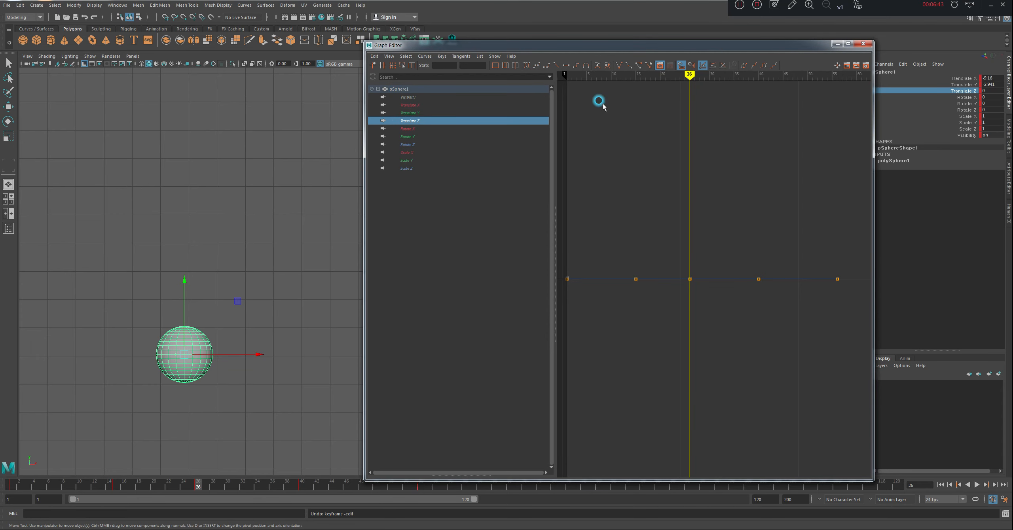
pyautogui.click(959, 79)
pyautogui.click(962, 91)
pyautogui.rightClick(963, 93)
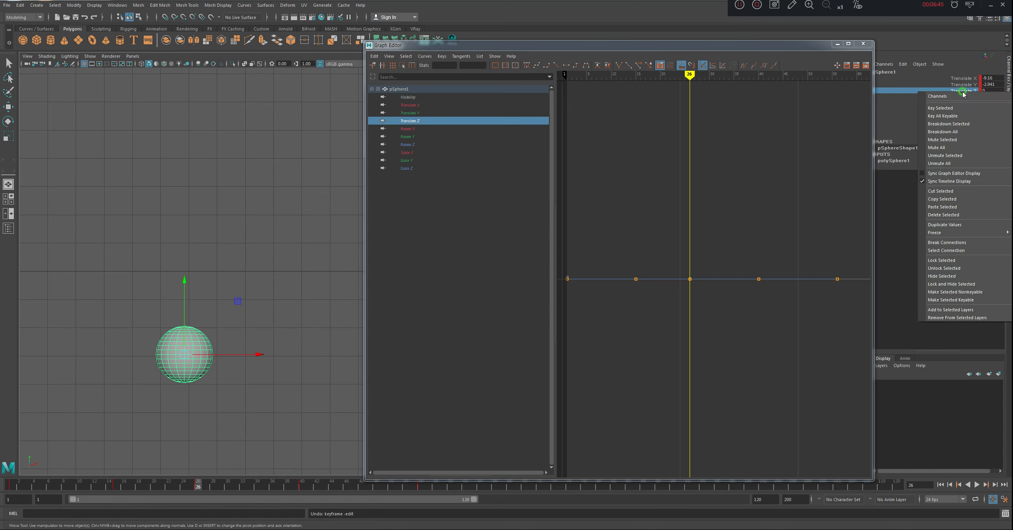
pyautogui.click(916, 193)
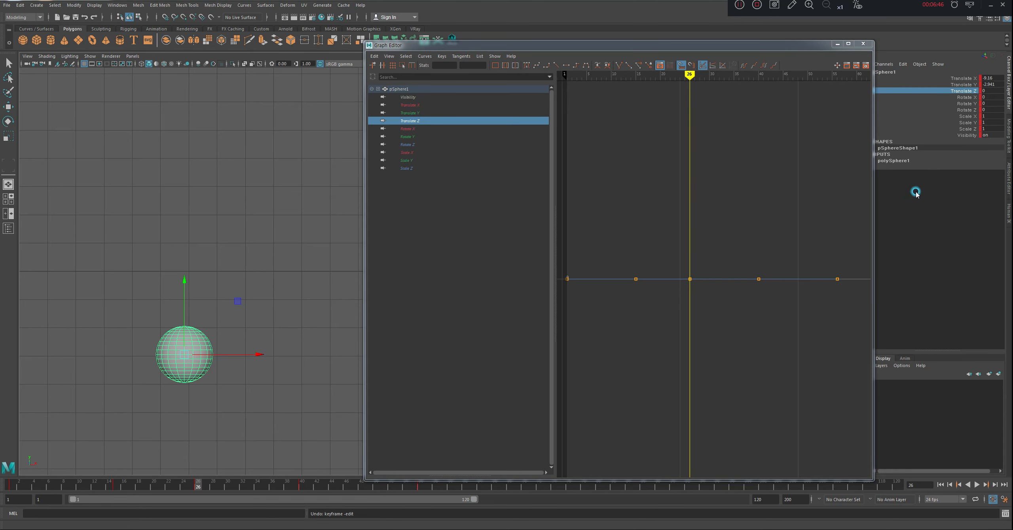
# Step: Display the Translate X and Translate Y curves individually through the channel attributes, and display all three Translate curves together
pyautogui.click(964, 84)
pyautogui.click(965, 78)
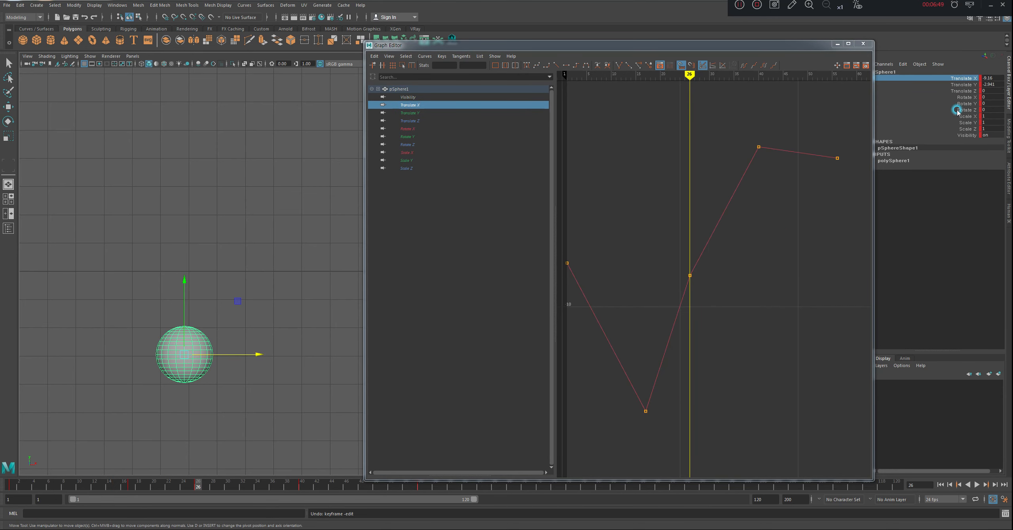
pyautogui.click(967, 86)
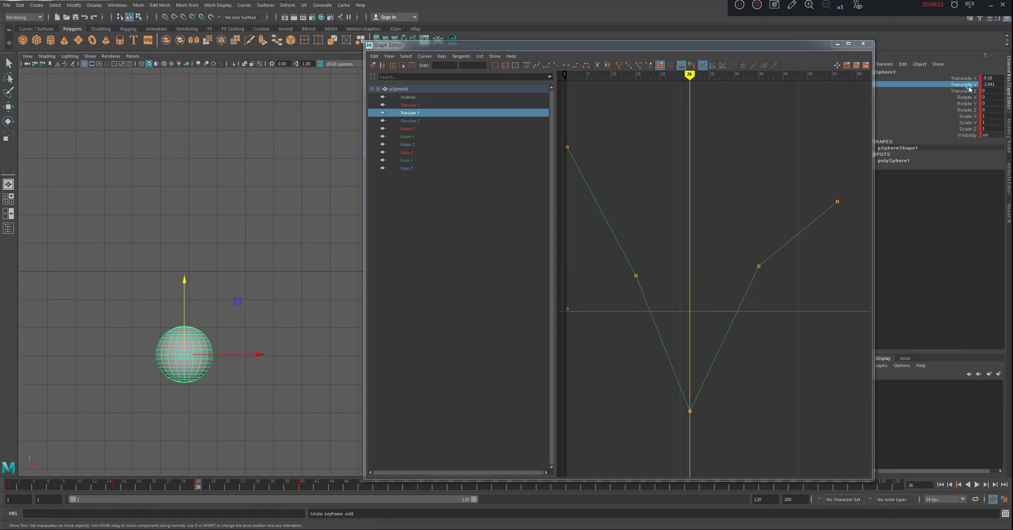
pyautogui.moveTo(967, 79); pyautogui.dragTo(967, 91)
pyautogui.click(929, 174)
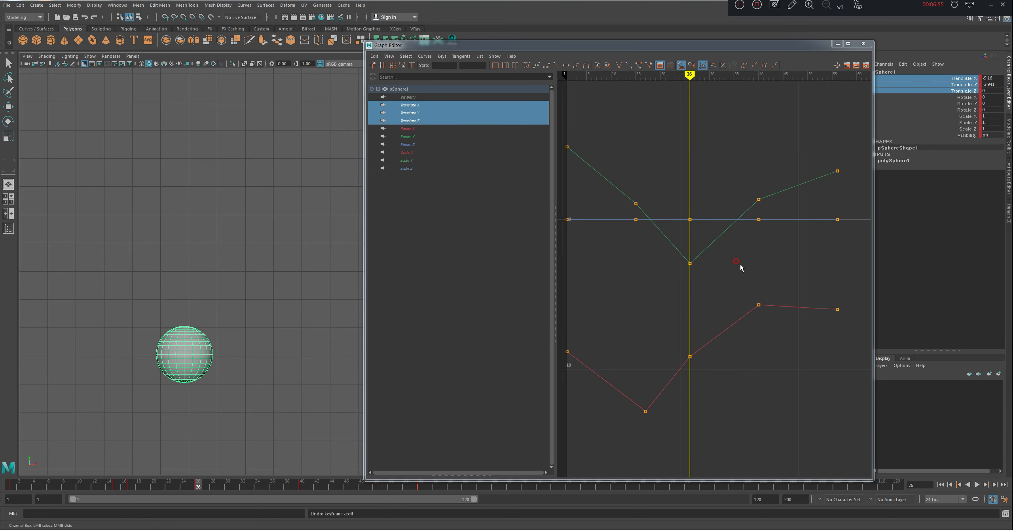
# Step: Deselect and reselect the sphere with the Move tool, and display only its Translate Y curve in the Graph Editor
pyautogui.click(277, 305)
pyautogui.press('w')
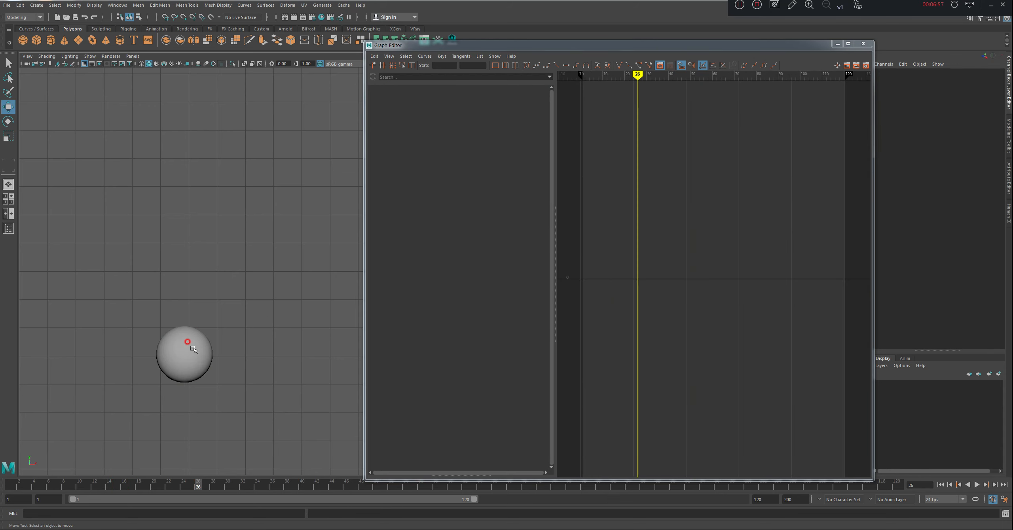
pyautogui.click(193, 349)
pyautogui.click(718, 262)
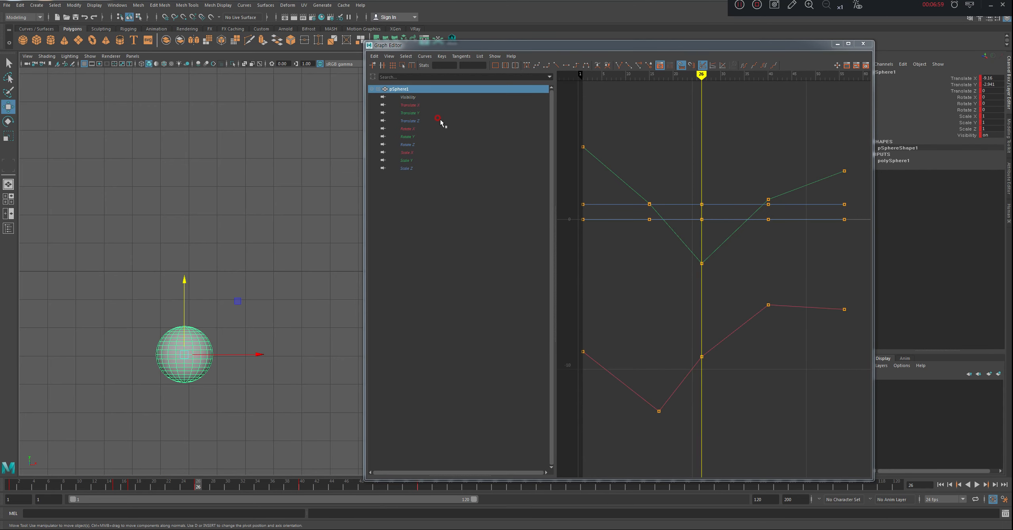
pyautogui.click(405, 112)
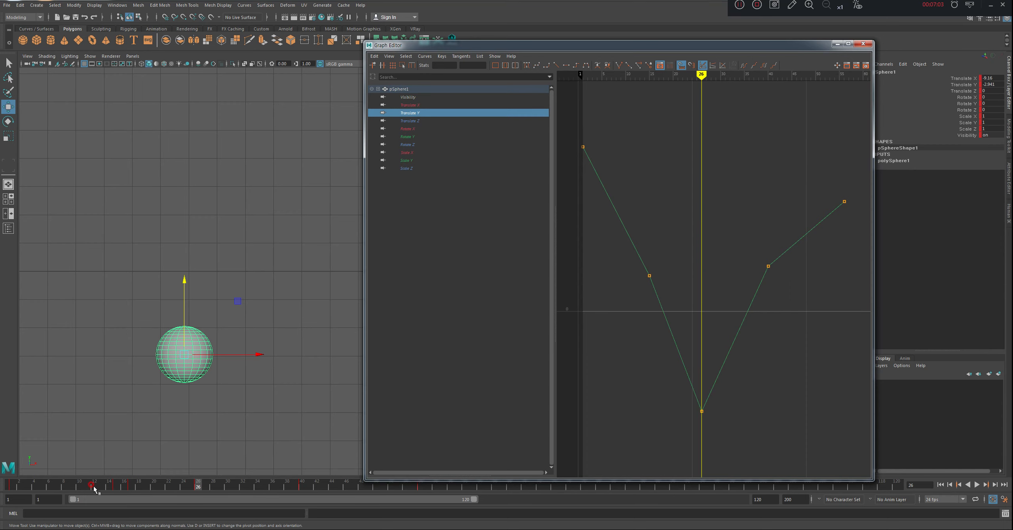
# Step: Scrub the animation to frame 80, switch to the Animation menu set and create an editable motion trail for the sphere
pyautogui.moveTo(94, 489); pyautogui.dragTo(598, 494)
pyautogui.click(30, 19)
pyautogui.click(21, 40)
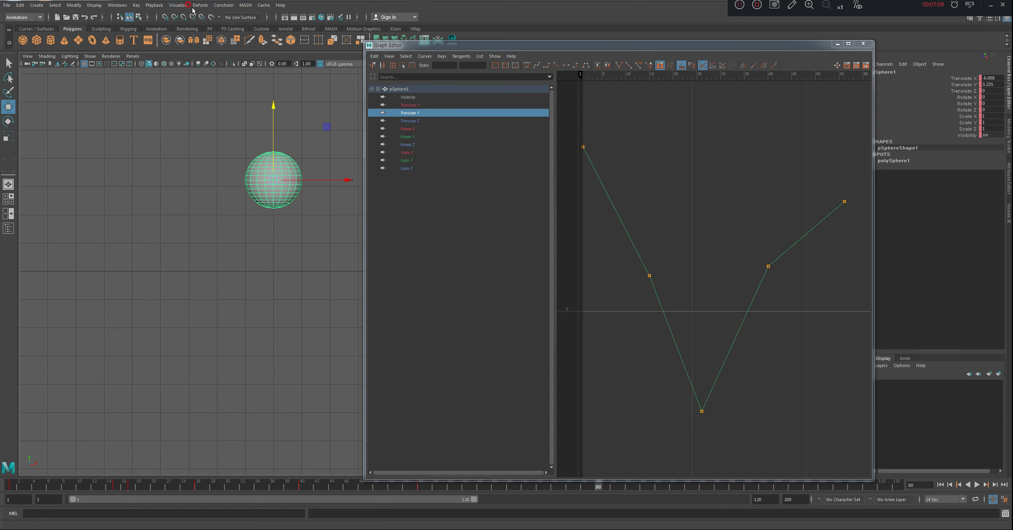
pyautogui.click(177, 5)
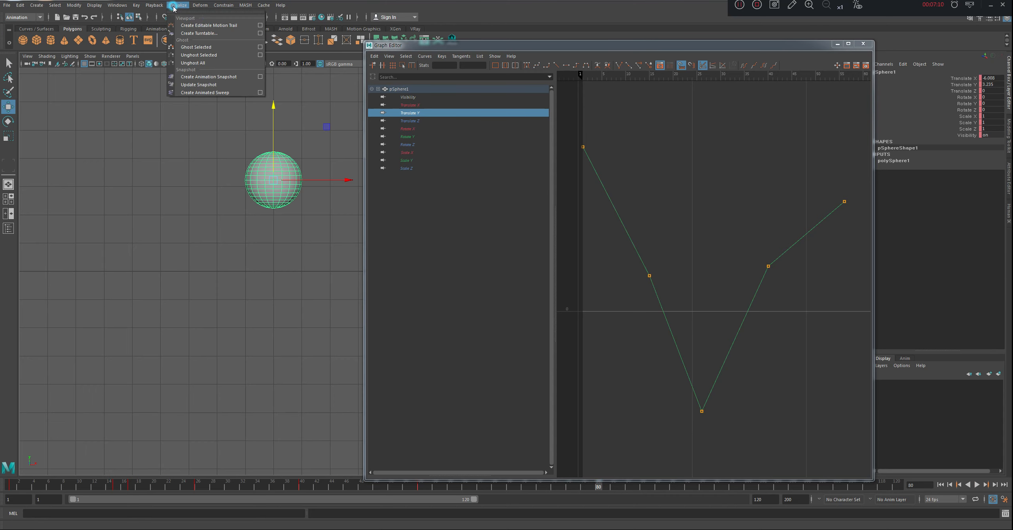
pyautogui.click(233, 25)
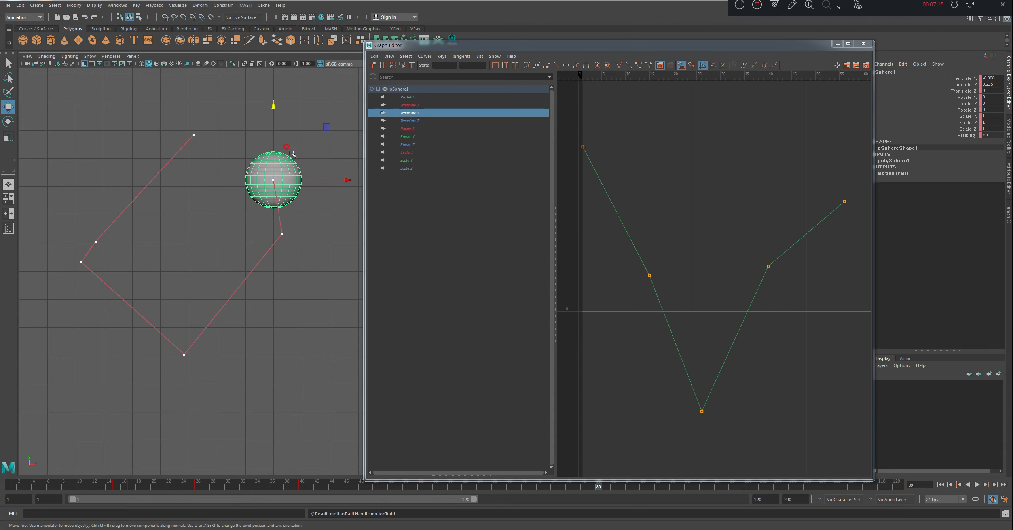
# Step: Return to frame 1, display the Translate X, Y and Z curves together and select all of their keys
pyautogui.moveTo(57, 484)
pyautogui.mouseDown()
pyautogui.moveTo(316, 480)
pyautogui.moveTo(351, 469)
pyautogui.moveTo(15, 467)
pyautogui.moveTo(253, 451)
pyautogui.moveTo(4, 470)
pyautogui.mouseUp()
pyautogui.click(489, 221)
pyautogui.click(419, 106)
pyautogui.keyDown('shift'); pyautogui.click(414, 121); pyautogui.keyUp('shift')
pyautogui.click(620, 167)
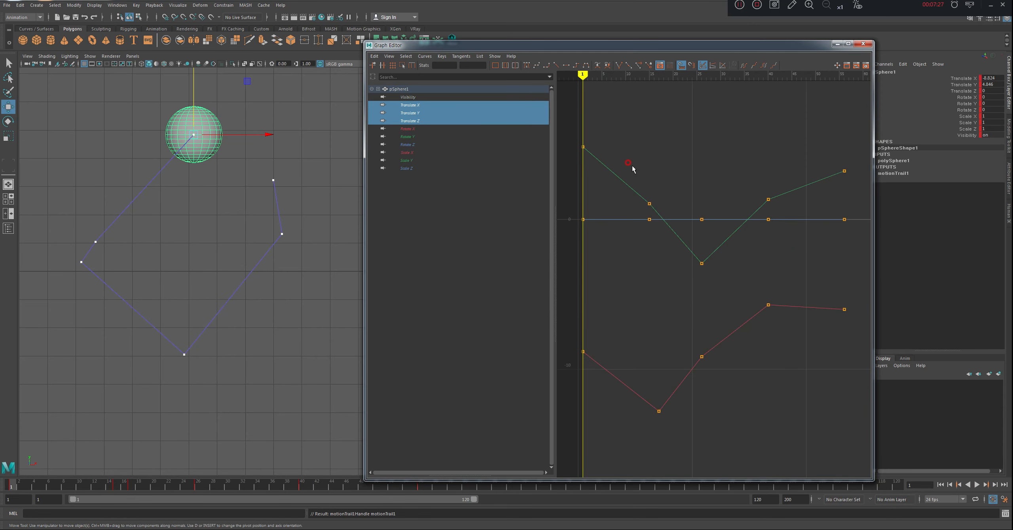
pyautogui.moveTo(564, 122); pyautogui.dragTo(851, 459)
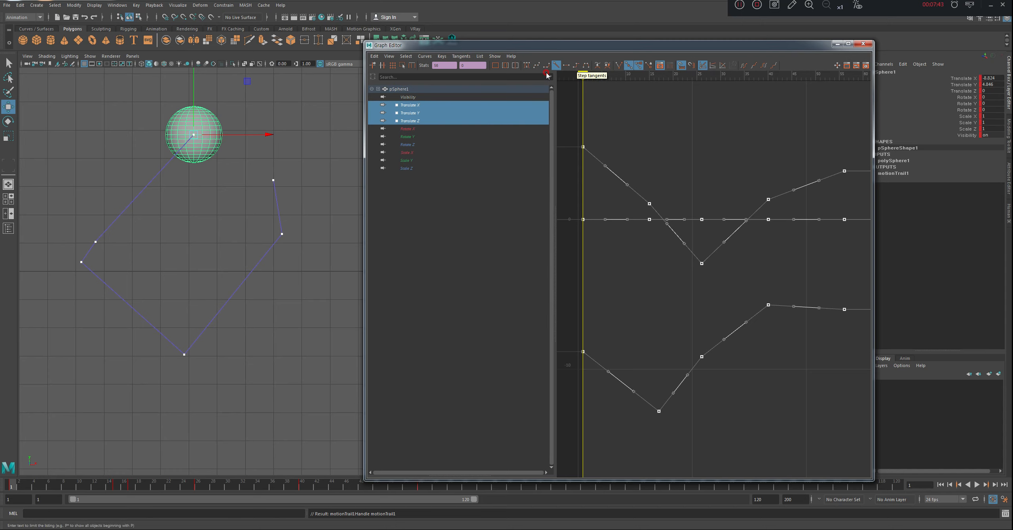
# Step: Try Auto, Linear and Step tangents in turn on the selected Translate keys
pyautogui.click(527, 67)
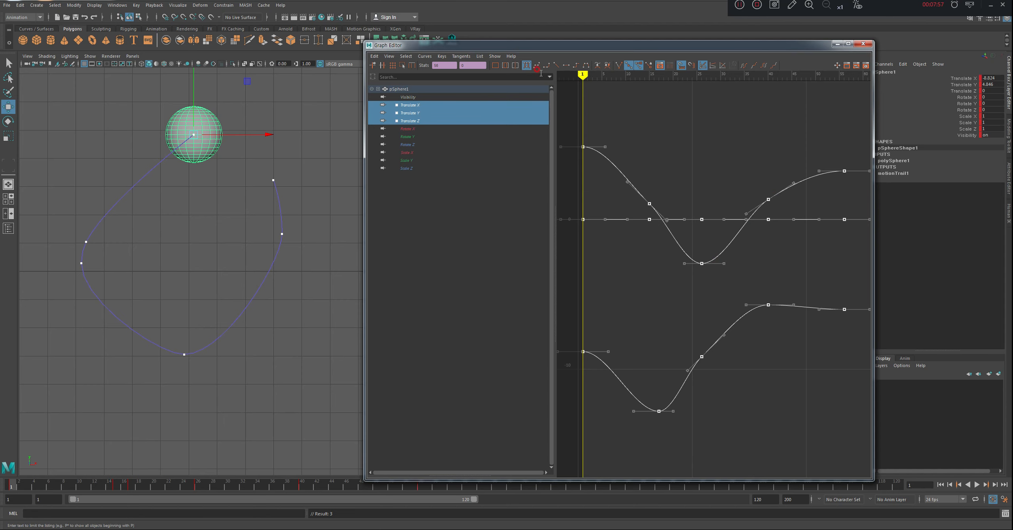
pyautogui.click(556, 65)
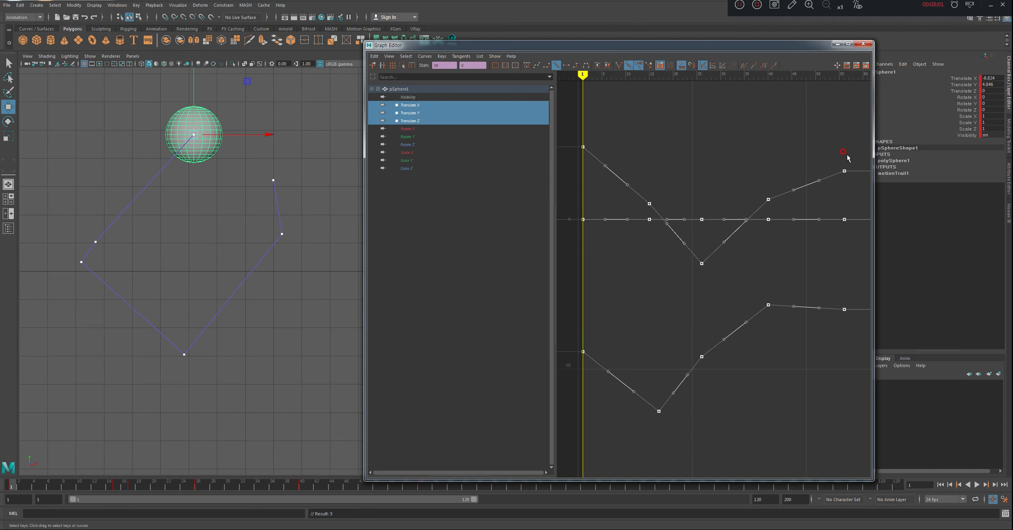
pyautogui.click(575, 65)
pyautogui.click(590, 192)
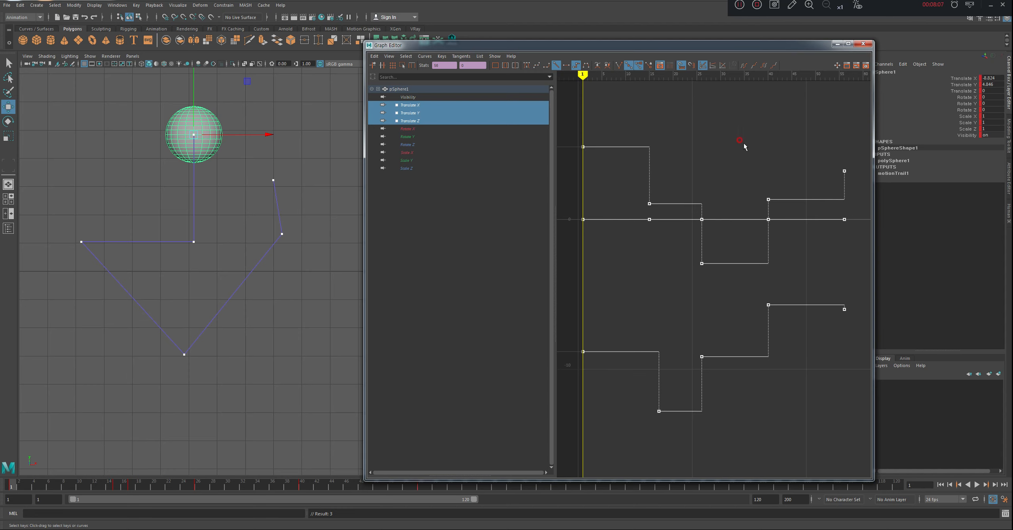
# Step: Apply Auto tangents to the selected keys, play the animation, stop it and return to frame 1
pyautogui.click(524, 69)
pyautogui.moveTo(50, 488); pyautogui.dragTo(11, 485)
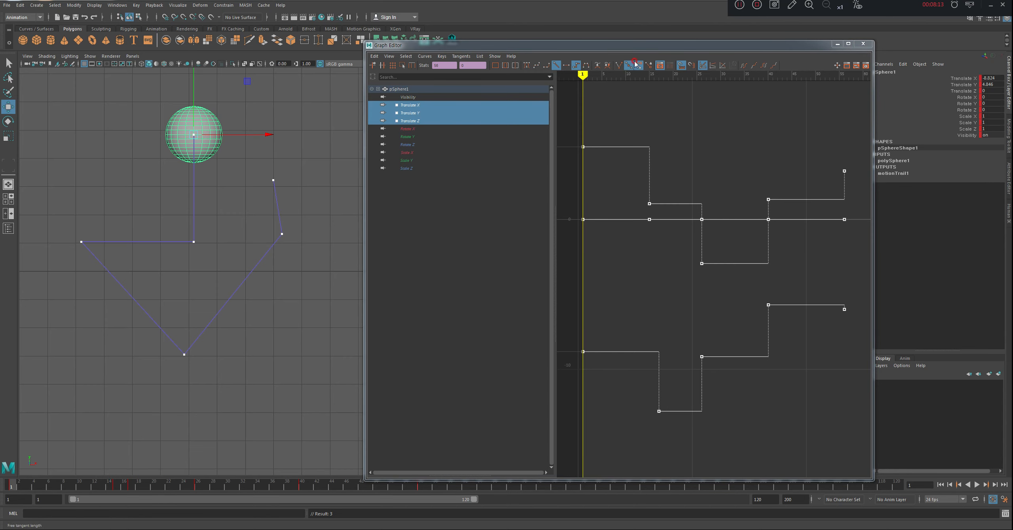
pyautogui.click(528, 66)
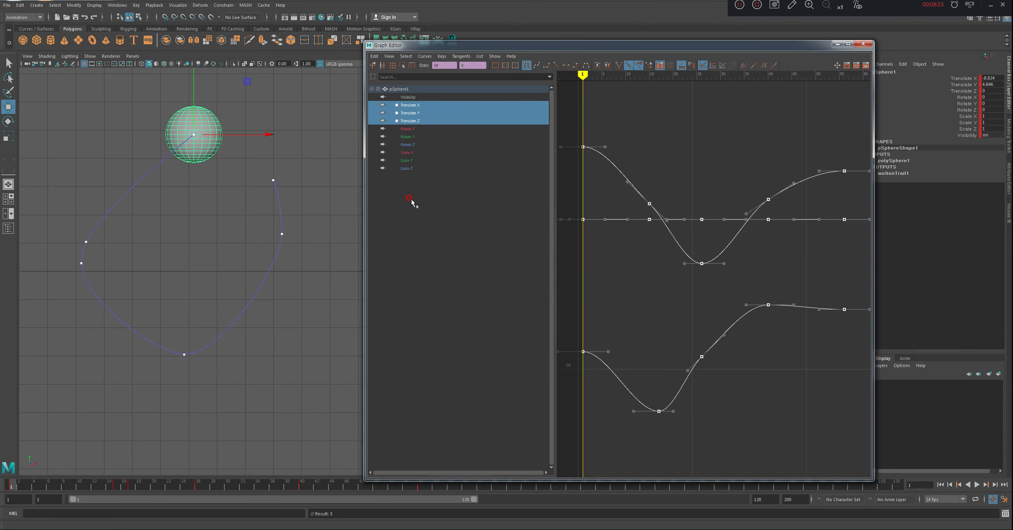
pyautogui.hotkey('alt', 'v')
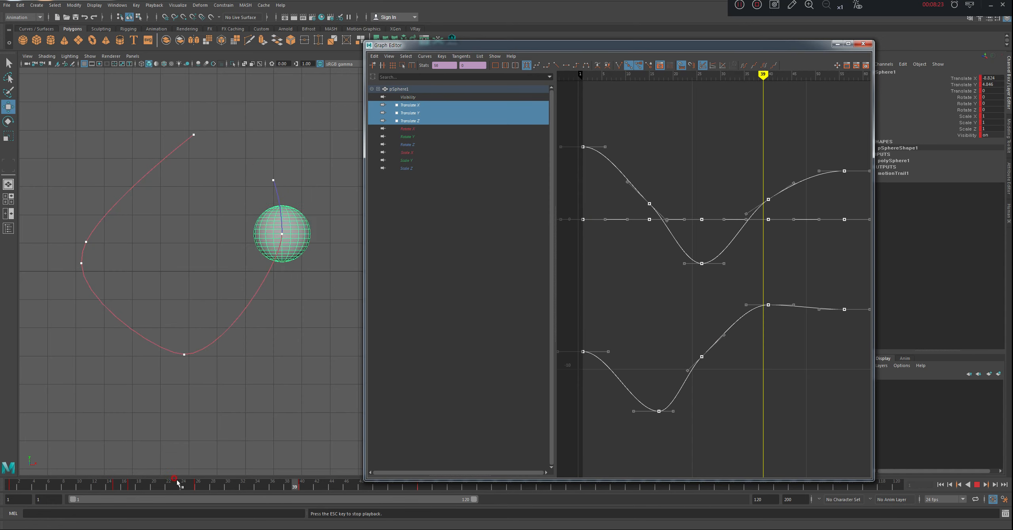
pyautogui.press('Escape')
pyautogui.moveTo(33, 486); pyautogui.dragTo(10, 486)
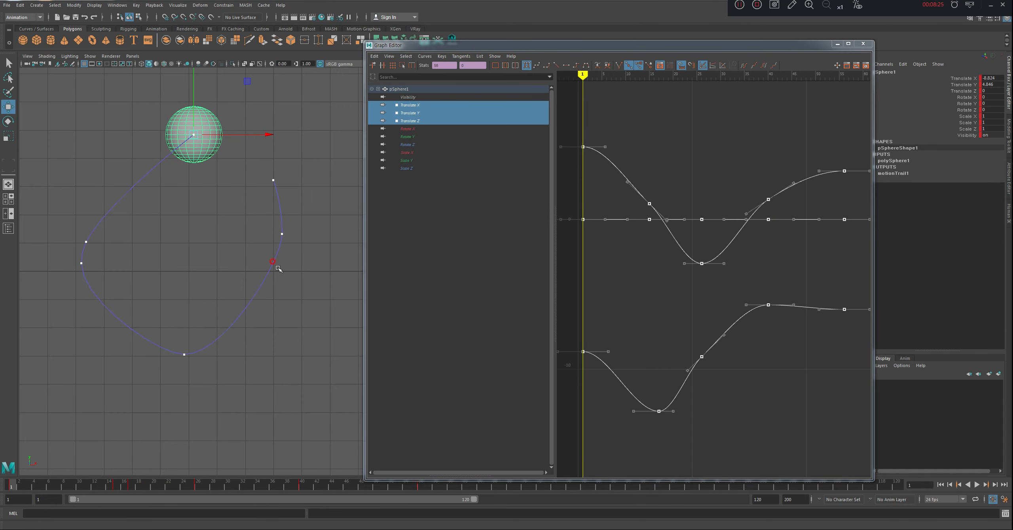
# Step: Apply Linear tangents to the selected keys, play the animation and return to frame 1
pyautogui.click(556, 64)
pyautogui.hotkey('alt', 'v')
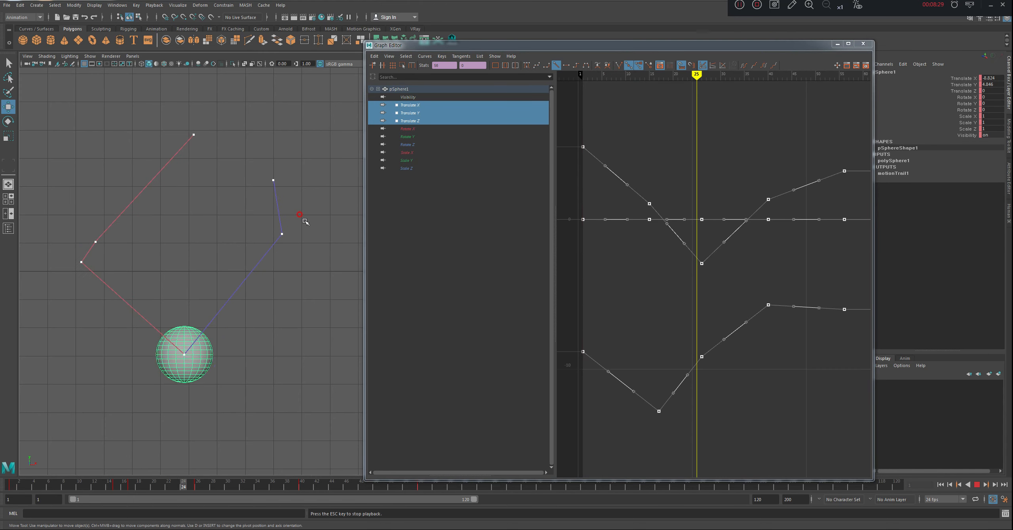
pyautogui.click(18, 485)
pyautogui.moveTo(18, 484); pyautogui.dragTo(7, 485)
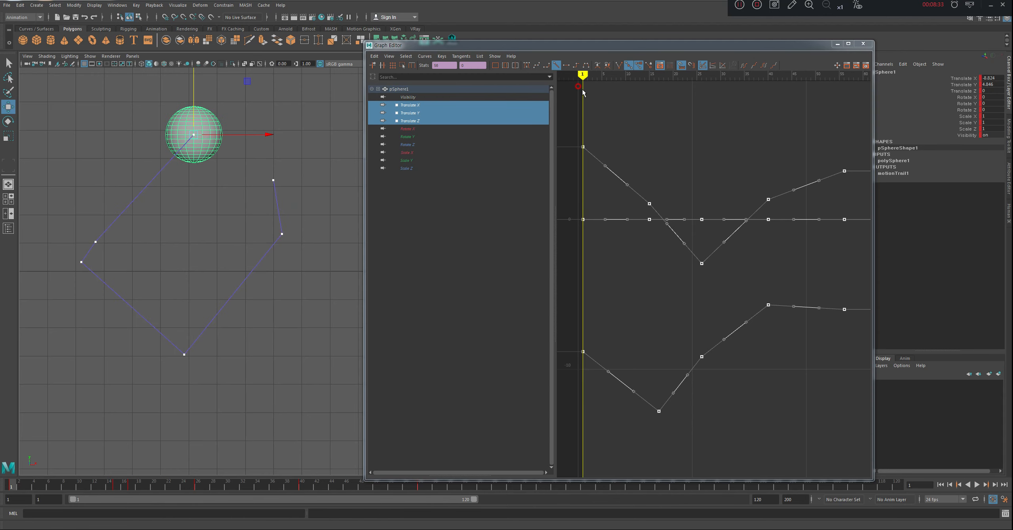
# Step: Apply Step tangents to the selected keys, play the animation, check frame 26 and return to frame 1
pyautogui.click(576, 64)
pyautogui.click(558, 274)
pyautogui.hotkey('alt', 'v')
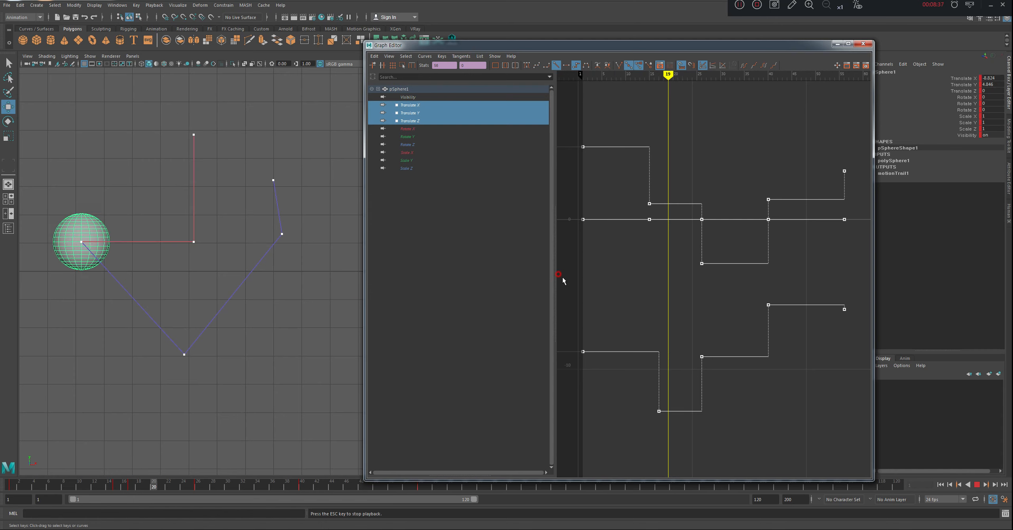
pyautogui.click(252, 440)
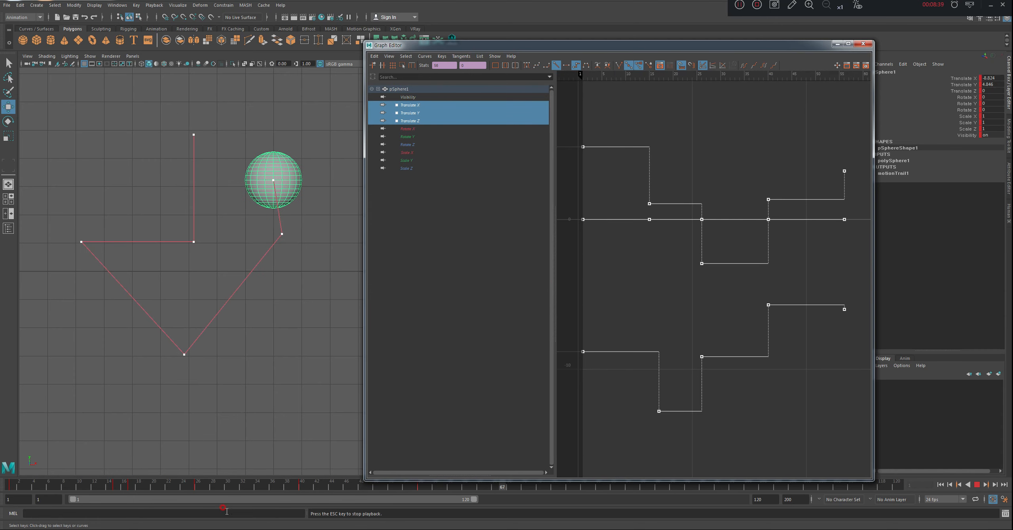
pyautogui.click(197, 481)
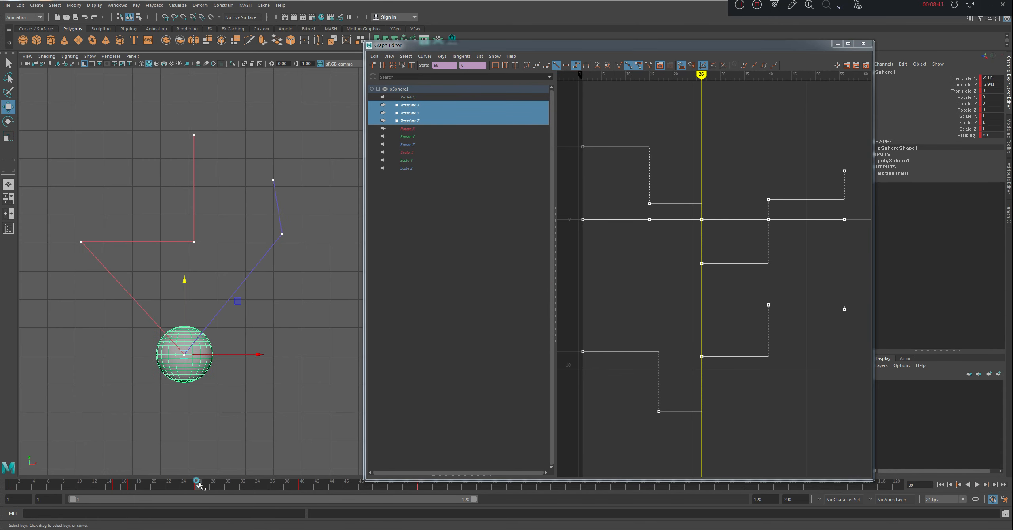
pyautogui.moveTo(199, 484); pyautogui.dragTo(5, 489)
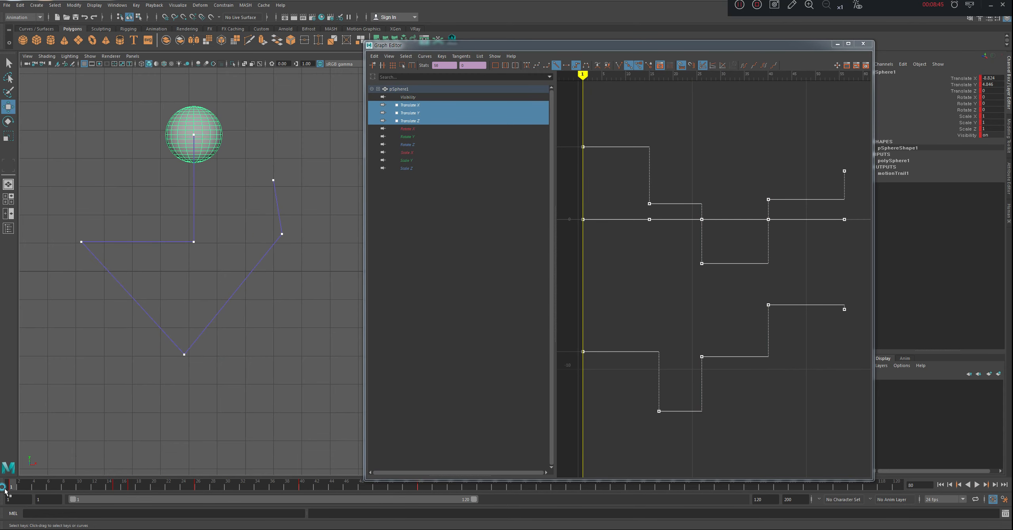
# Step: Try Spline, Clamped, Flat, Step and Plateau tangents in turn on the selected Translate keys
pyautogui.click(535, 66)
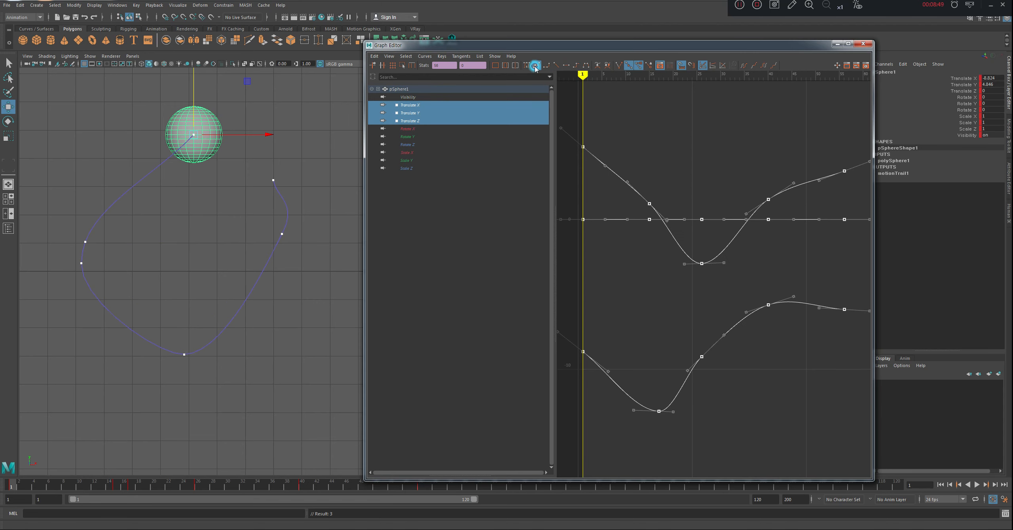
pyautogui.click(548, 65)
pyautogui.click(566, 65)
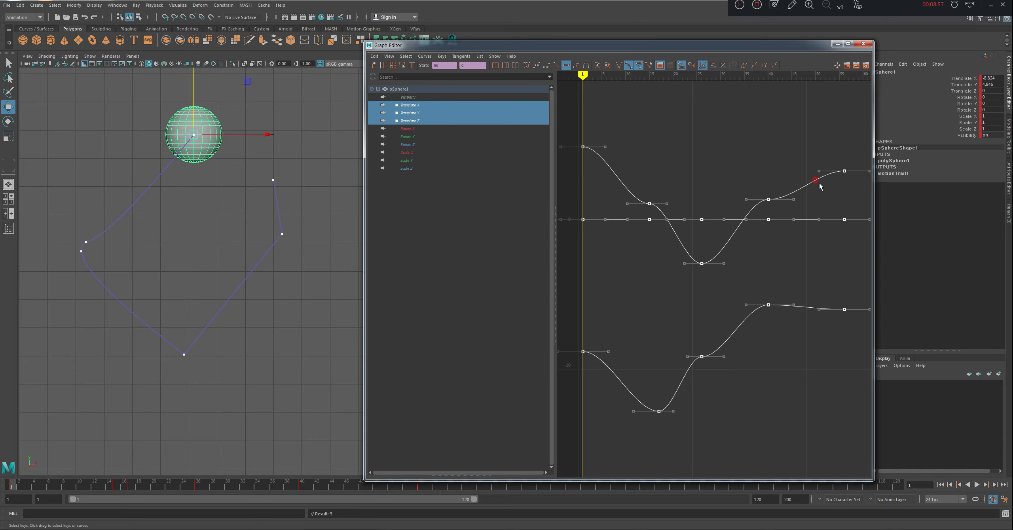
pyautogui.click(576, 65)
pyautogui.click(586, 66)
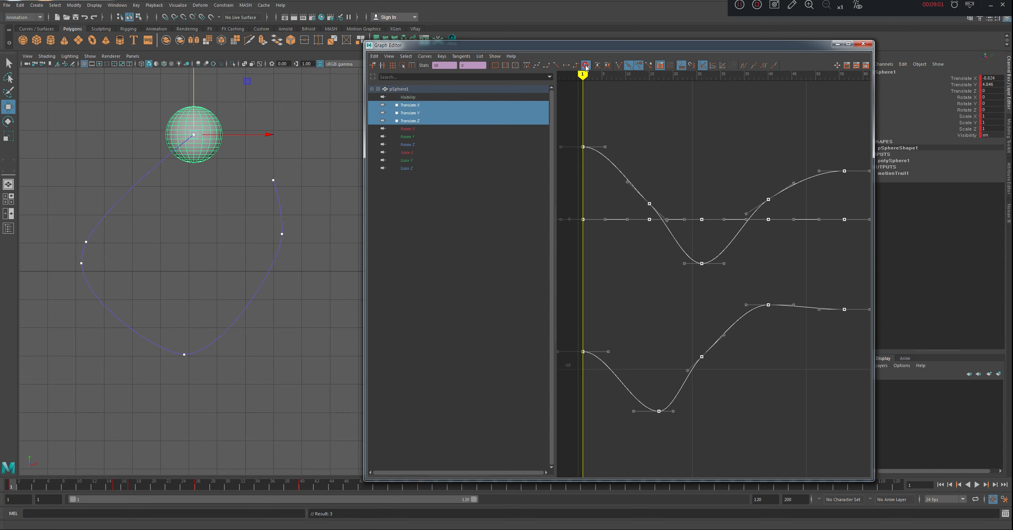
# Step: Compare the Auto, Linear and Step tangents once more on the selected Translate keys
pyautogui.click(526, 66)
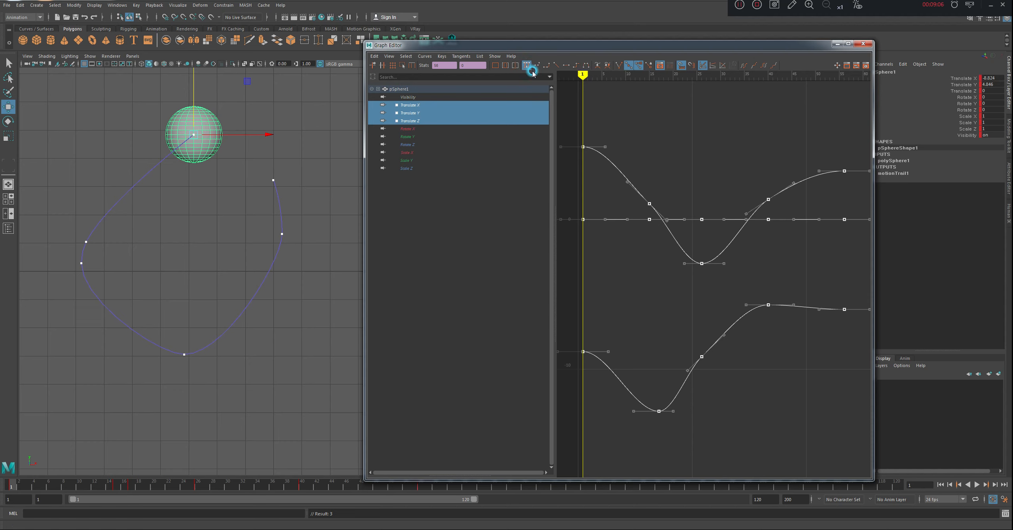
pyautogui.click(556, 65)
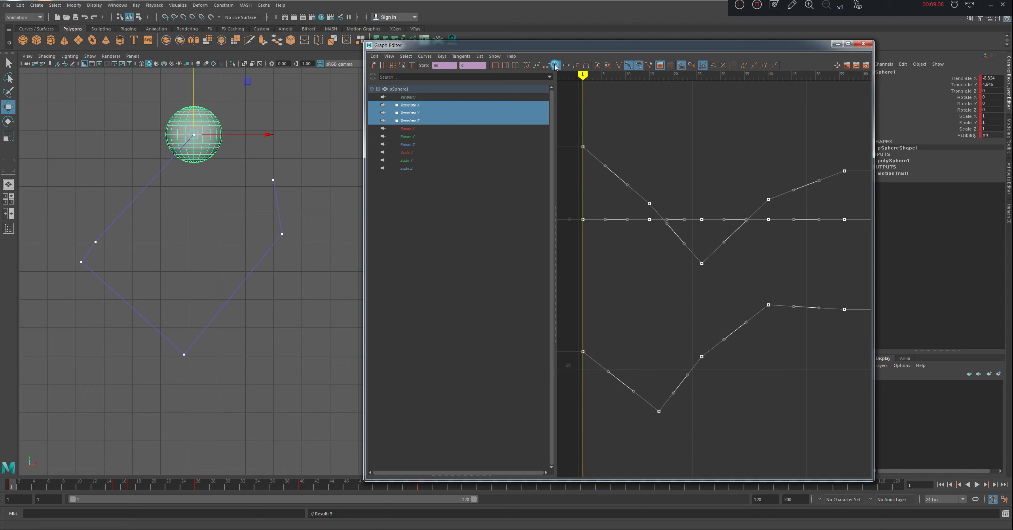
pyautogui.click(577, 66)
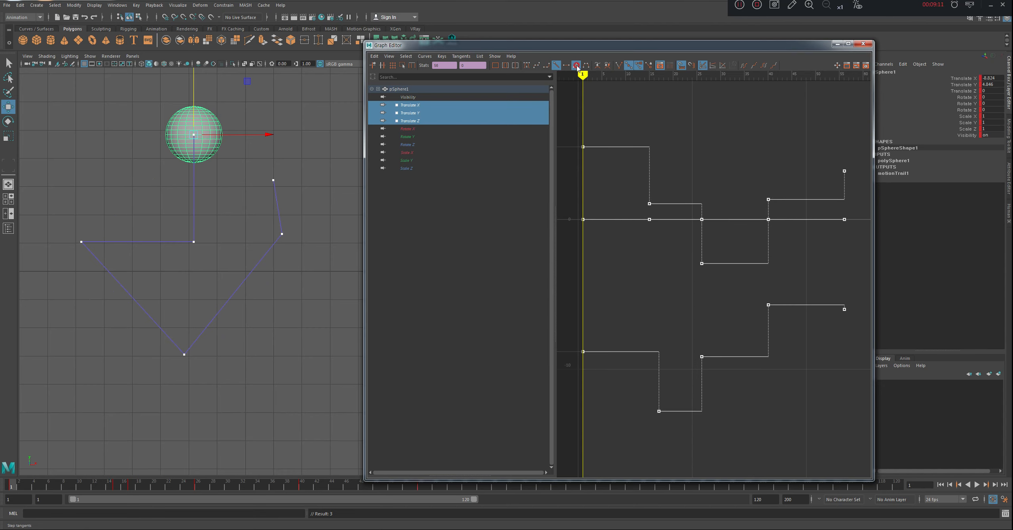
pyautogui.moveTo(619, 200); pyautogui.dragTo(624, 204)
# Step: Set the selected Translate keys to Auto tangents, play the animation to check the smooth motion and stop it
pyautogui.click(526, 65)
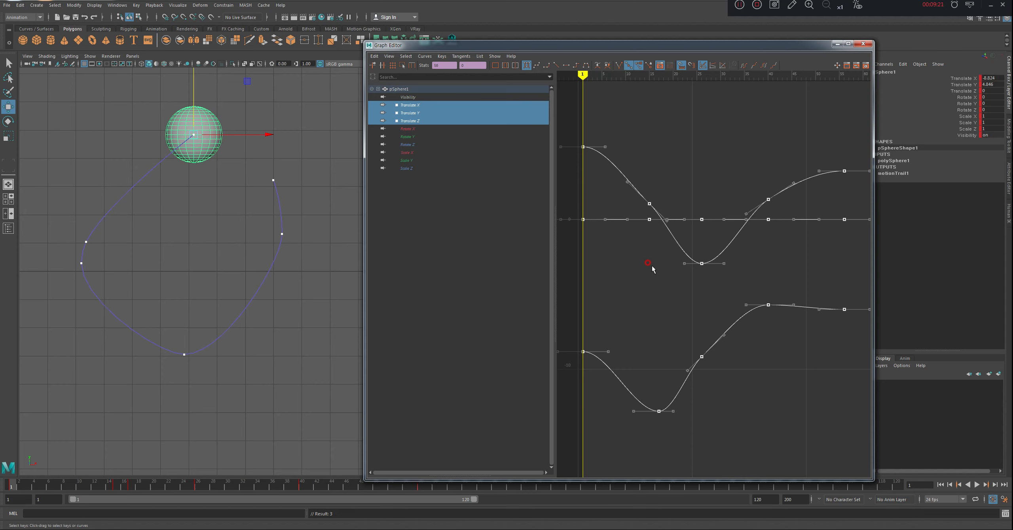
pyautogui.hotkey('alt', 'v')
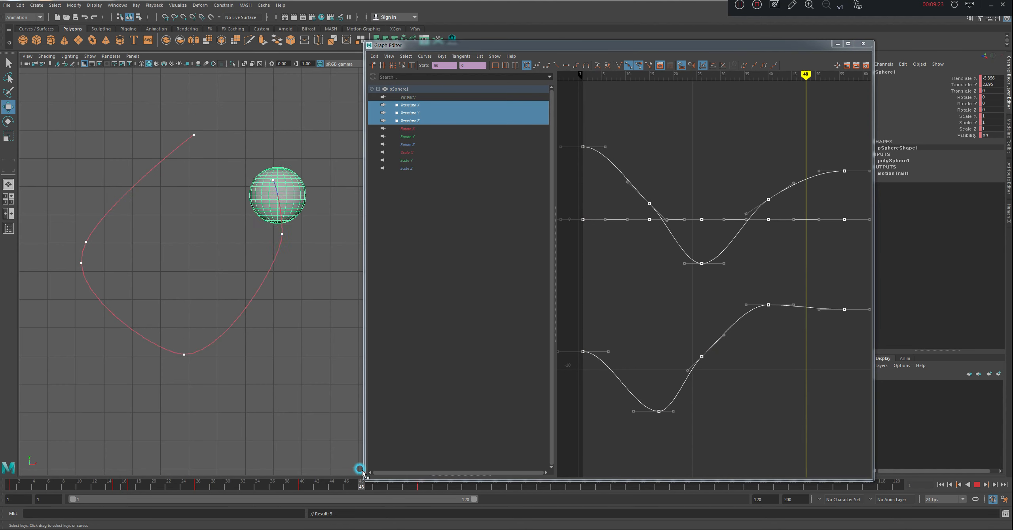
pyautogui.hotkey('alt', 'v')
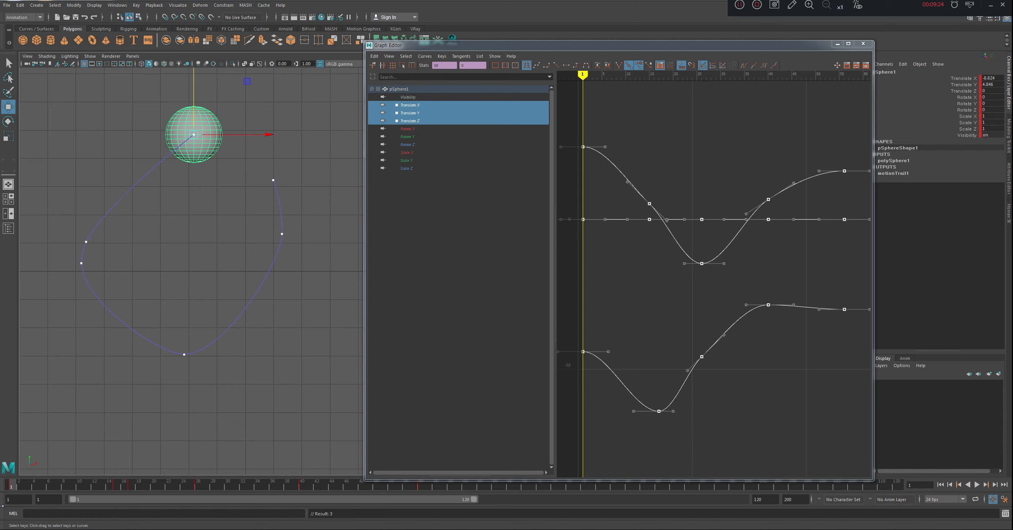
# Step: Deselect the keys and display only the Translate X curve
pyautogui.click(659, 282)
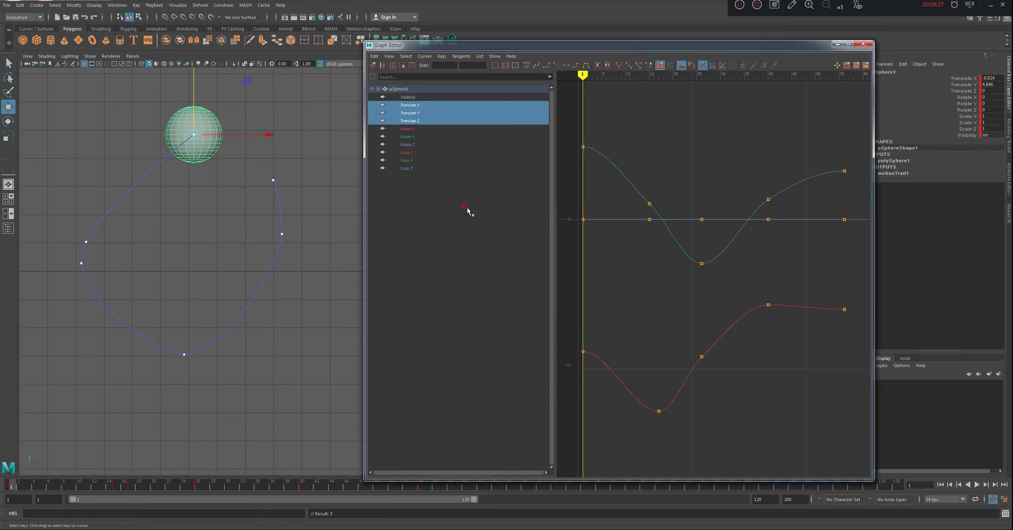
pyautogui.click(398, 175)
pyautogui.click(410, 105)
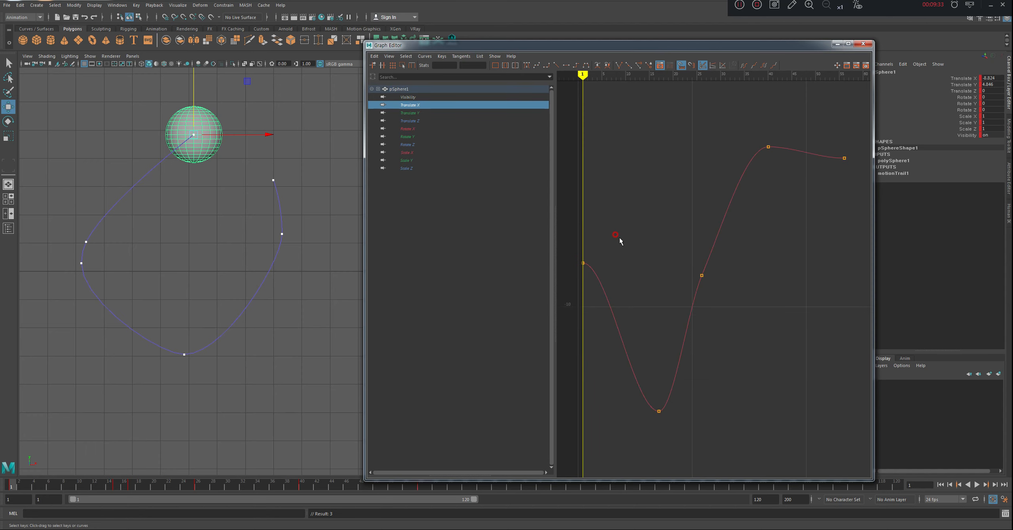
# Step: Select the keys of the Translate X curve one after another, from the first key to the last
pyautogui.moveTo(579, 240); pyautogui.dragTo(766, 460)
pyautogui.click(560, 313)
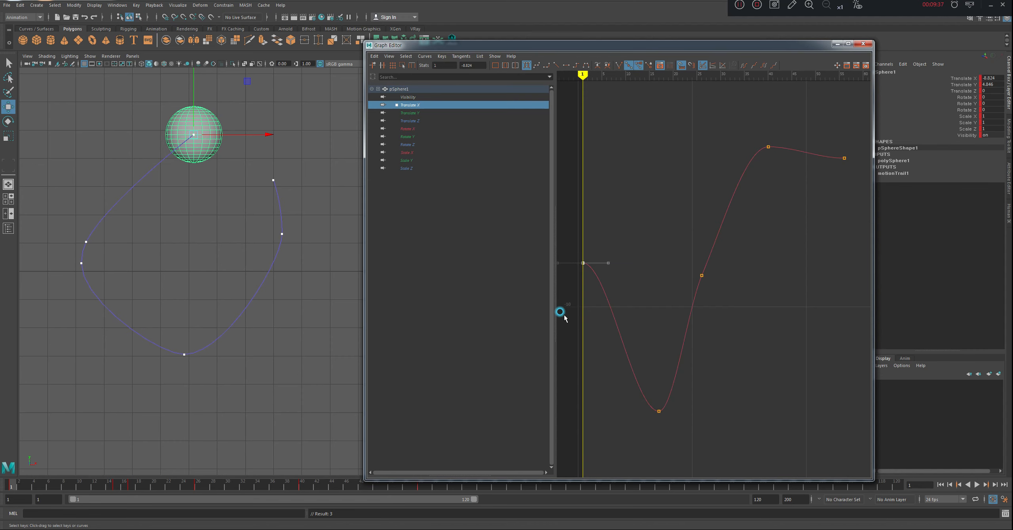
pyautogui.moveTo(610, 384); pyautogui.dragTo(720, 460)
pyautogui.moveTo(690, 266); pyautogui.dragTo(783, 310)
pyautogui.moveTo(748, 117); pyautogui.dragTo(825, 181)
pyautogui.moveTo(823, 131); pyautogui.dragTo(867, 200)
# Step: Move the last Translate X key to an earlier frame and a lower value, try a constrained move on it, and undo that move
pyautogui.click(844, 156)
pyautogui.moveTo(845, 160); pyautogui.dragTo(829, 194, button='middle')
pyautogui.click(829, 194)
pyautogui.moveTo(829, 189); pyautogui.dragTo(830, 228, button='middle')
pyautogui.moveTo(830, 232); pyautogui.dragTo(829, 189, button='middle')
pyautogui.moveTo(830, 189)
pyautogui.mouseDown(button='middle')
pyautogui.moveTo(816, 186)
pyautogui.moveTo(851, 185)
pyautogui.moveTo(843, 194)
pyautogui.mouseUp(button='middle')
pyautogui.keyDown('shift'); pyautogui.moveTo(824, 194); pyautogui.dragTo(810, 198, button='middle'); pyautogui.keyUp('shift')
pyautogui.hotkey('ctrl', 'z')
pyautogui.moveTo(765, 373); pyautogui.dragTo(768, 369)
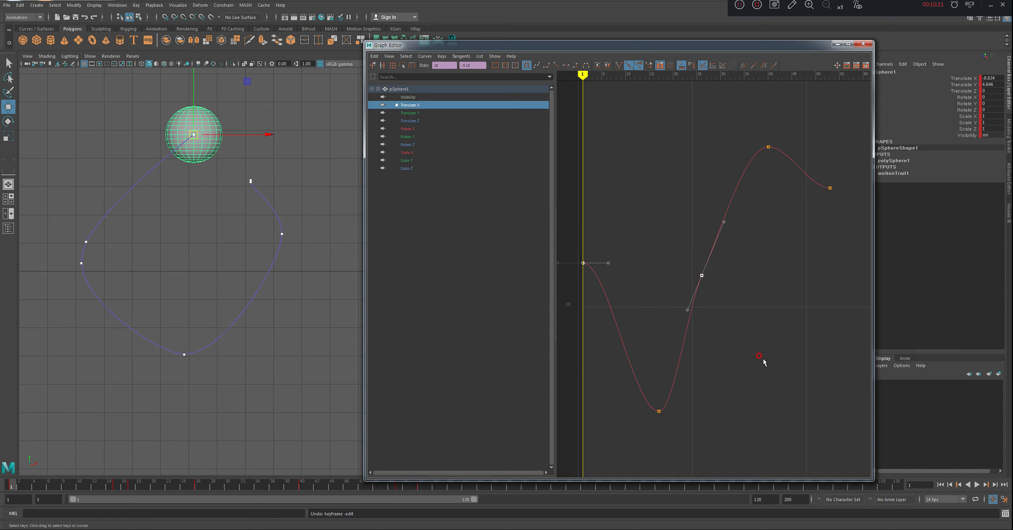
# Step: Steepen the start of the Translate X curve by angling the first key's outgoing tangent downward, and check the motion on the timeline
pyautogui.moveTo(610, 229); pyautogui.dragTo(552, 284)
pyautogui.moveTo(606, 236); pyautogui.dragTo(575, 282)
pyautogui.moveTo(608, 263); pyautogui.dragTo(598, 332)
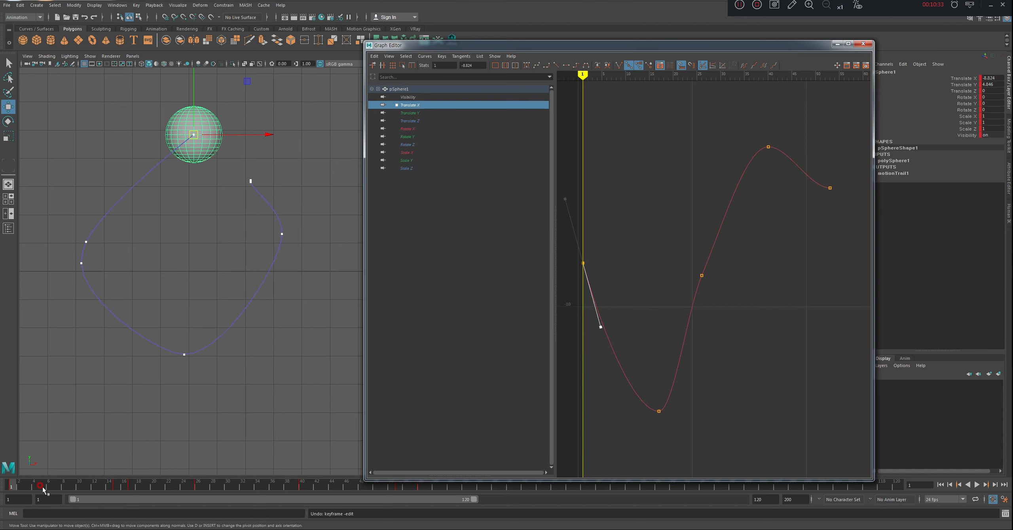
pyautogui.moveTo(10, 487)
pyautogui.mouseDown()
pyautogui.moveTo(147, 484)
pyautogui.moveTo(6, 491)
pyautogui.mouseUp()
pyautogui.doubleClick(148, 484)
pyautogui.click(158, 485)
pyautogui.click(134, 488)
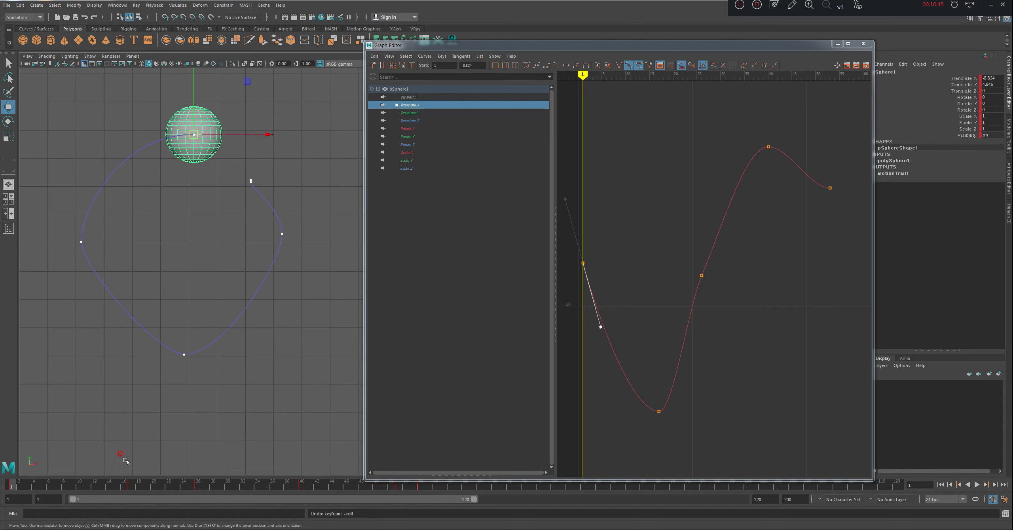
pyautogui.click(178, 486)
pyautogui.keyDown('shift'); pyautogui.moveTo(183, 485); pyautogui.dragTo(578, 492); pyautogui.keyUp('shift')
pyautogui.press('Delete')
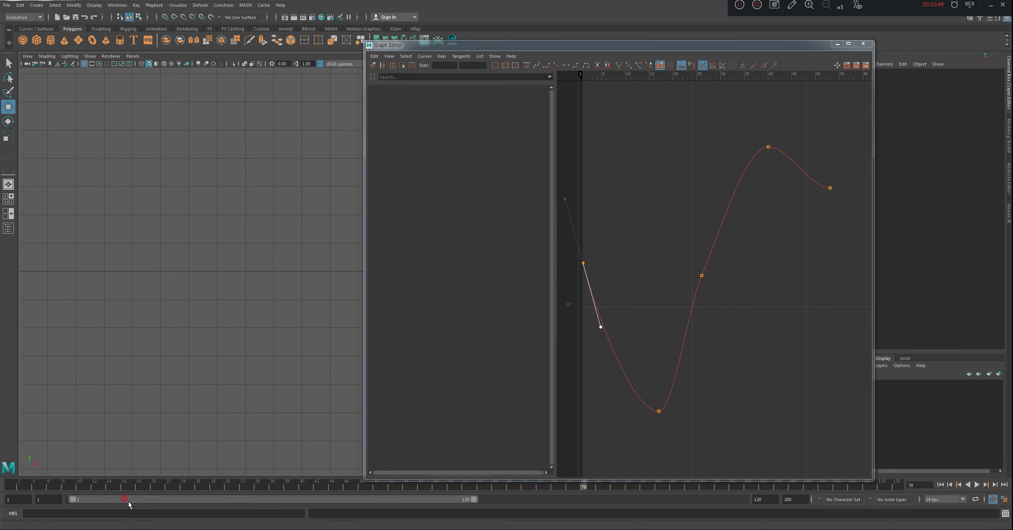
pyautogui.hotkey('ctrl', 'z')
# Step: Delete the sphere's keys from frame 23 onward on the timeline and return to frame 1
pyautogui.keyDown('shift'); pyautogui.moveTo(177, 486); pyautogui.dragTo(523, 486); pyautogui.keyUp('shift')
pyautogui.rightClick(328, 489)
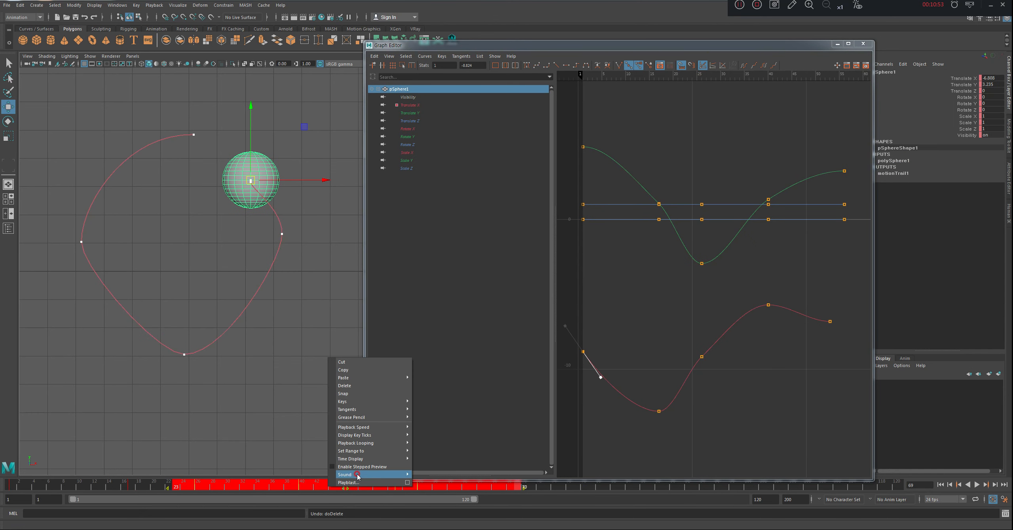
pyautogui.click(360, 385)
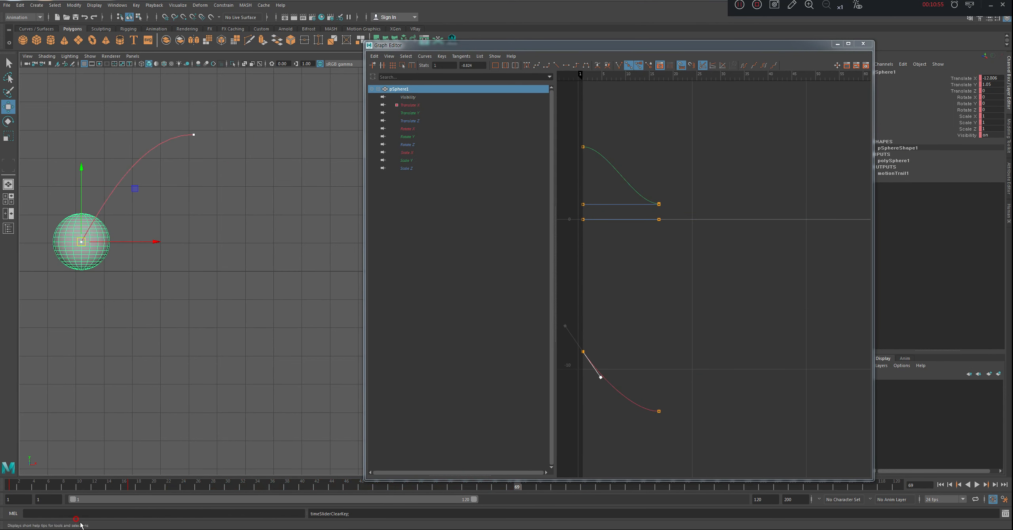
pyautogui.moveTo(73, 493); pyautogui.dragTo(2, 490)
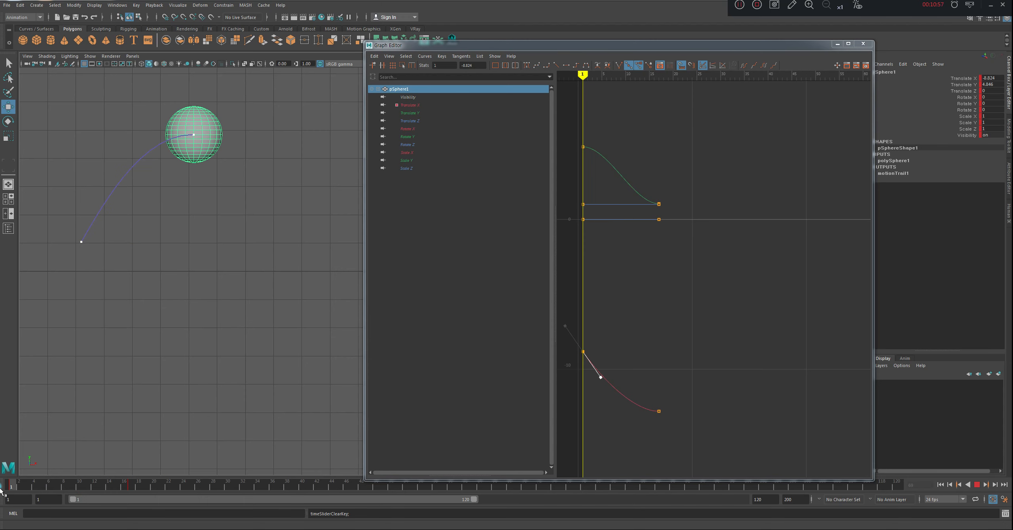
# Step: Frame the graph on the remaining keys and display the Translate X, Y and Z curves together
pyautogui.click(430, 107)
pyautogui.click(413, 120)
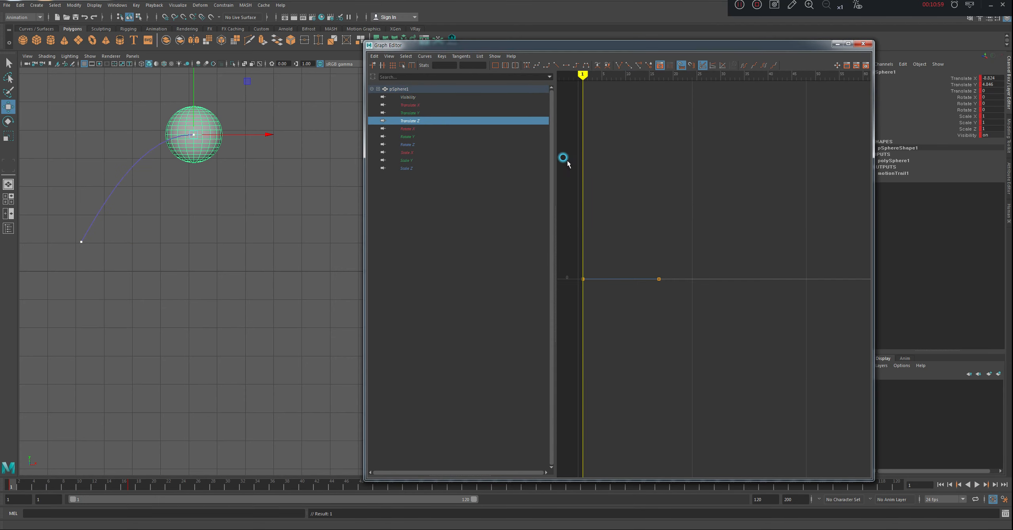
pyautogui.press('f')
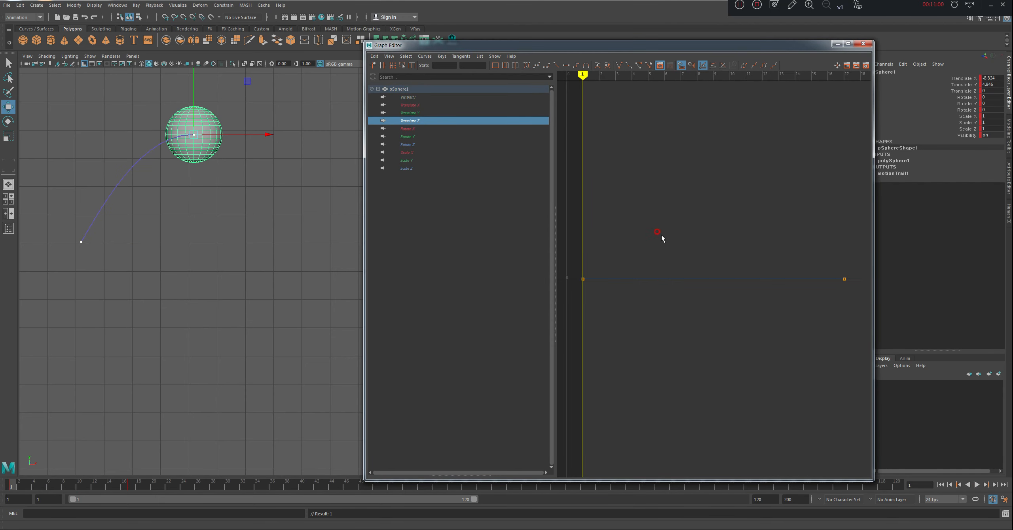
pyautogui.click(418, 103)
pyautogui.keyDown('shift'); pyautogui.click(429, 121); pyautogui.keyUp('shift')
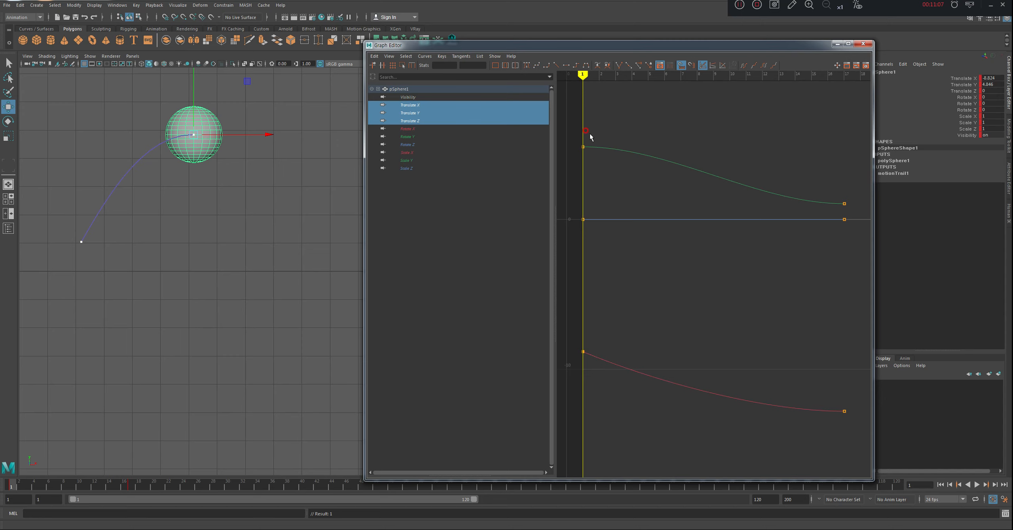
# Step: Set all Translate keys to Auto tangents, play the animation to check the easing, and return to frame 1
pyautogui.moveTo(579, 139); pyautogui.dragTo(876, 525)
pyautogui.click(527, 65)
pyautogui.moveTo(18, 482); pyautogui.dragTo(12, 483)
pyautogui.hotkey('alt', 'v')
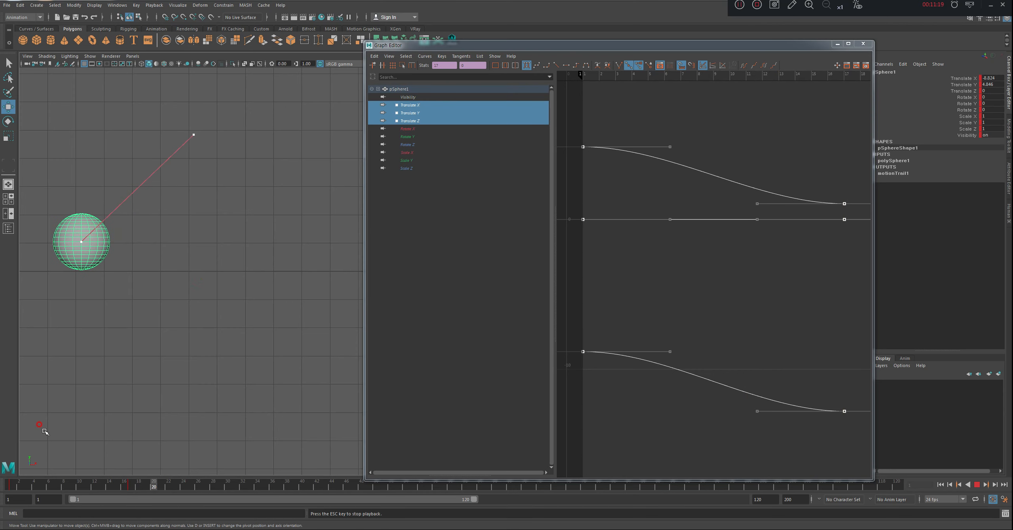
pyautogui.press('Escape')
pyautogui.click(13, 485)
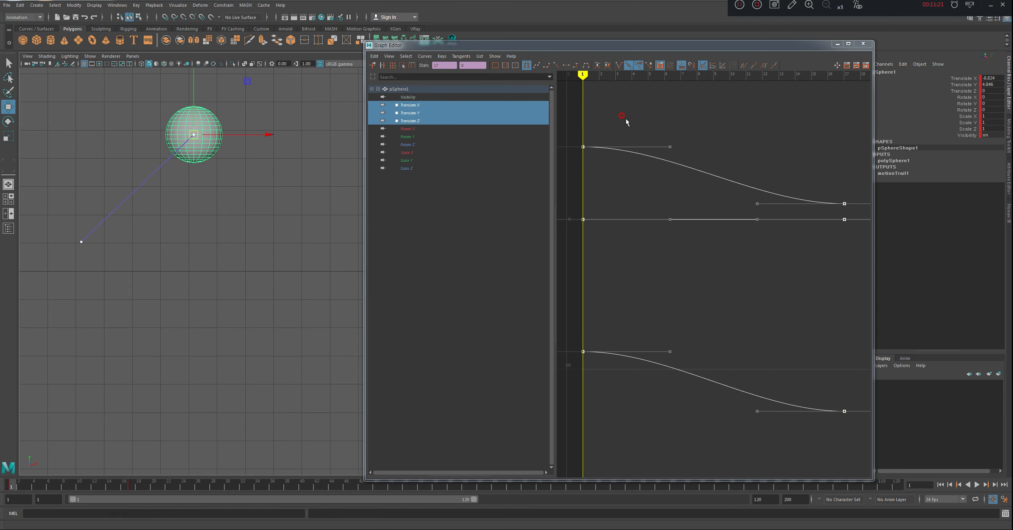
# Step: Try Linear tangents on all Translate keys, play the animation, and return to frame 1
pyautogui.moveTo(569, 126); pyautogui.dragTo(852, 431)
pyautogui.click(646, 101)
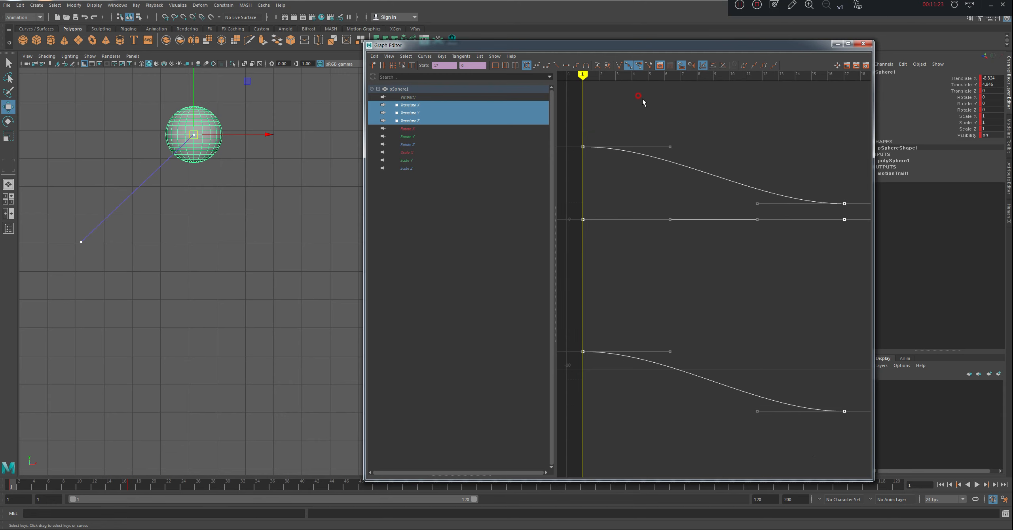
pyautogui.click(555, 65)
pyautogui.click(121, 509)
pyautogui.hotkey('alt', 'v')
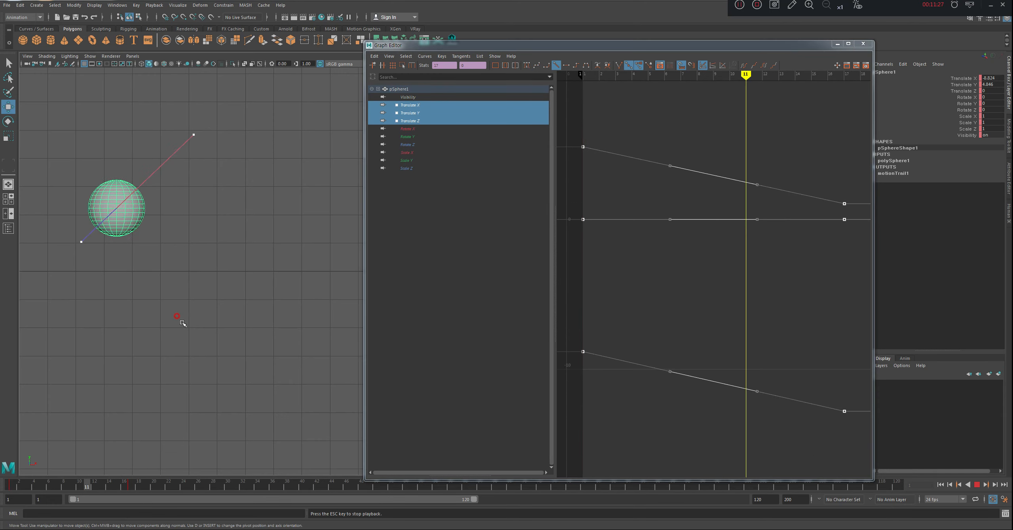
pyautogui.click(19, 493)
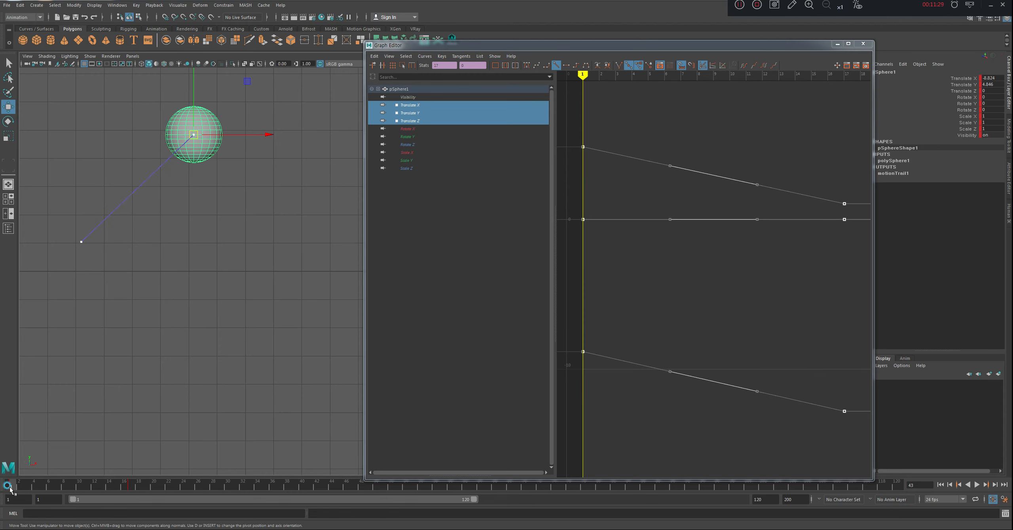
pyautogui.click(19, 492)
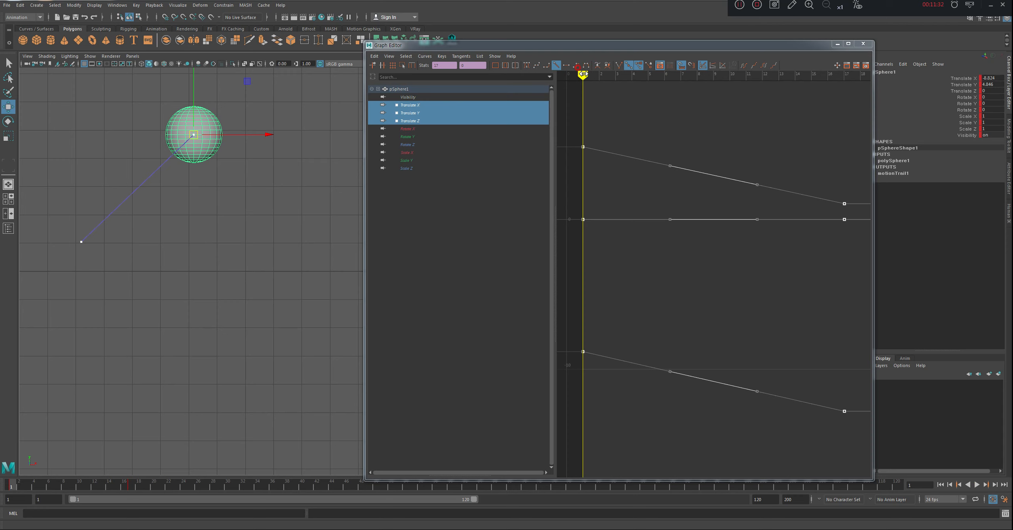
# Step: Try Step tangents on the Translate keys with a playback, set the keys back to Auto tangents and deselect them
pyautogui.click(577, 66)
pyautogui.click(31, 483)
pyautogui.moveTo(33, 484); pyautogui.dragTo(12, 484)
pyautogui.hotkey('alt', 'v')
pyautogui.press('Escape')
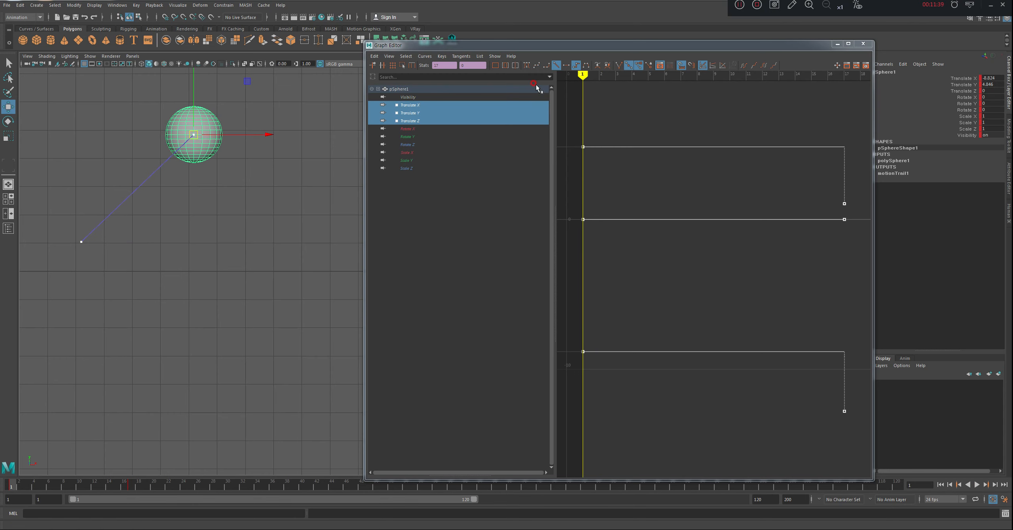
pyautogui.click(527, 65)
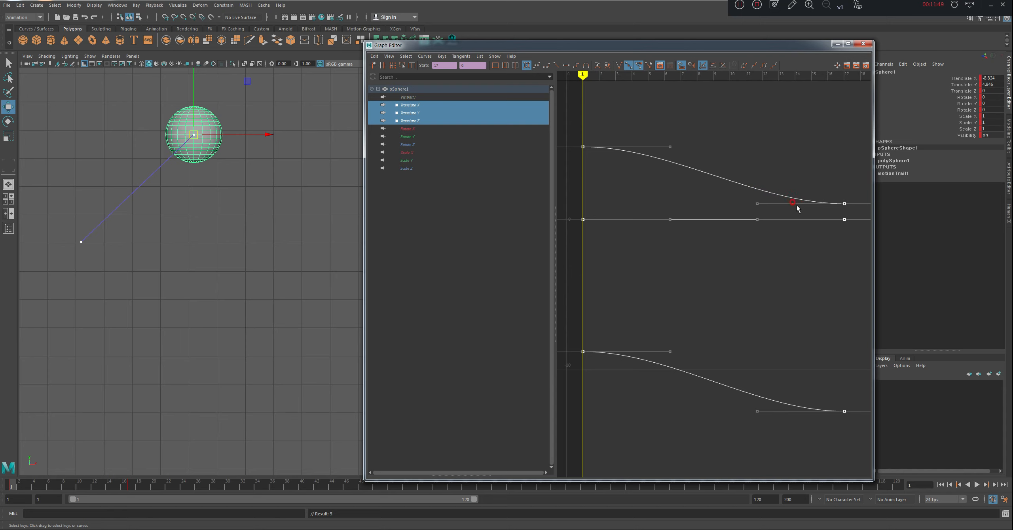
pyautogui.click(660, 225)
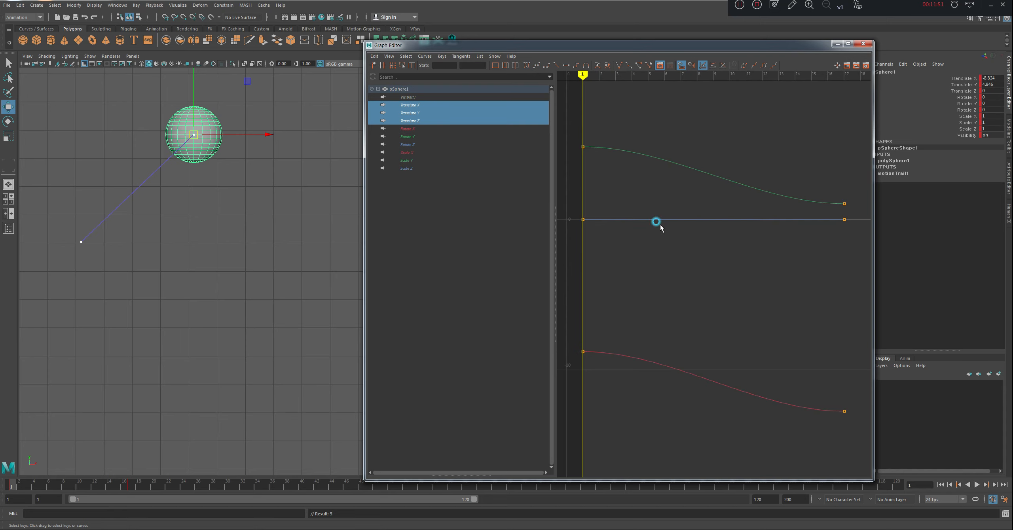
# Step: Arch the Translate Y curve by raising the tangent handles of its first and last keys, and preview the motion up to frame 10
pyautogui.moveTo(605, 116); pyautogui.dragTo(646, 170)
pyautogui.moveTo(615, 131); pyautogui.dragTo(588, 198)
pyautogui.click(663, 111)
pyautogui.moveTo(633, 130); pyautogui.dragTo(559, 170)
pyautogui.moveTo(672, 147); pyautogui.dragTo(709, 117)
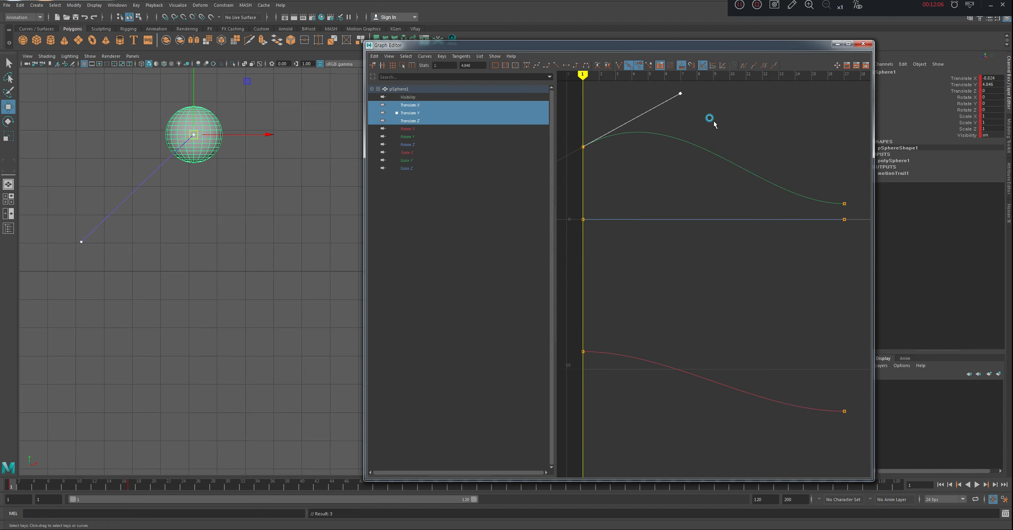
pyautogui.click(844, 204)
pyautogui.moveTo(757, 203); pyautogui.dragTo(776, 120)
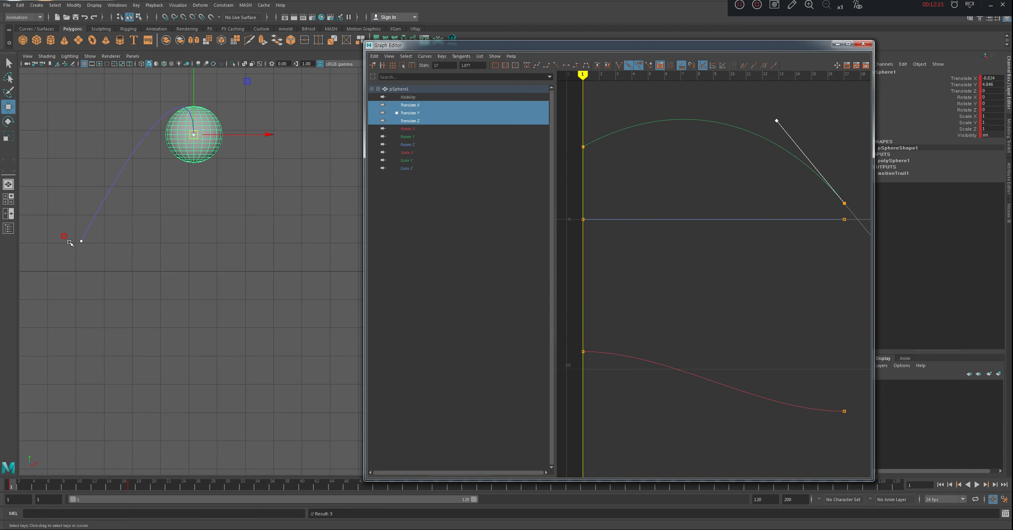
pyautogui.hotkey('alt', 'v')
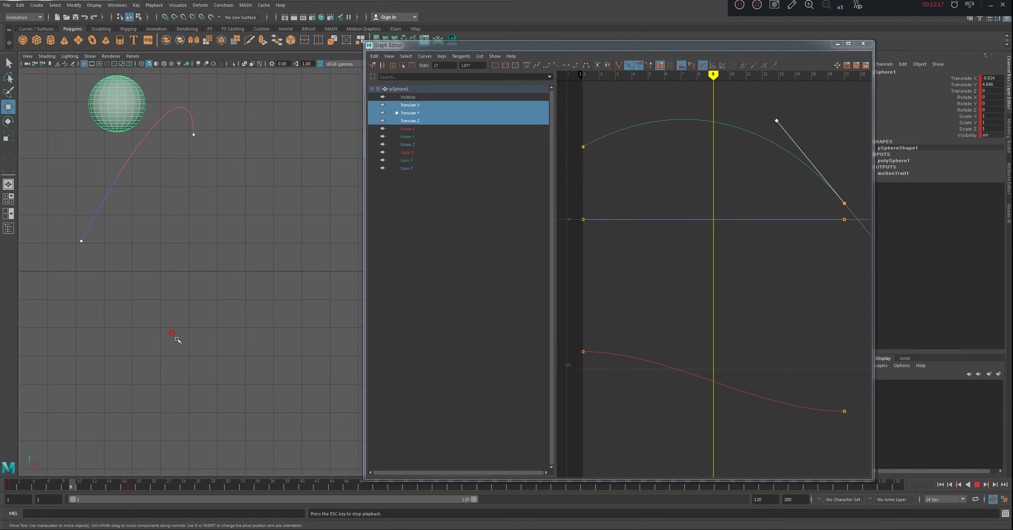
pyautogui.moveTo(49, 485); pyautogui.dragTo(79, 484)
# Step: Arch the Translate X curve by raising both end keys' tangent handles, play the animation, and return to frame 1
pyautogui.moveTo(620, 299); pyautogui.dragTo(570, 362)
pyautogui.moveTo(667, 352); pyautogui.dragTo(666, 280)
pyautogui.moveTo(854, 401); pyautogui.dragTo(764, 322)
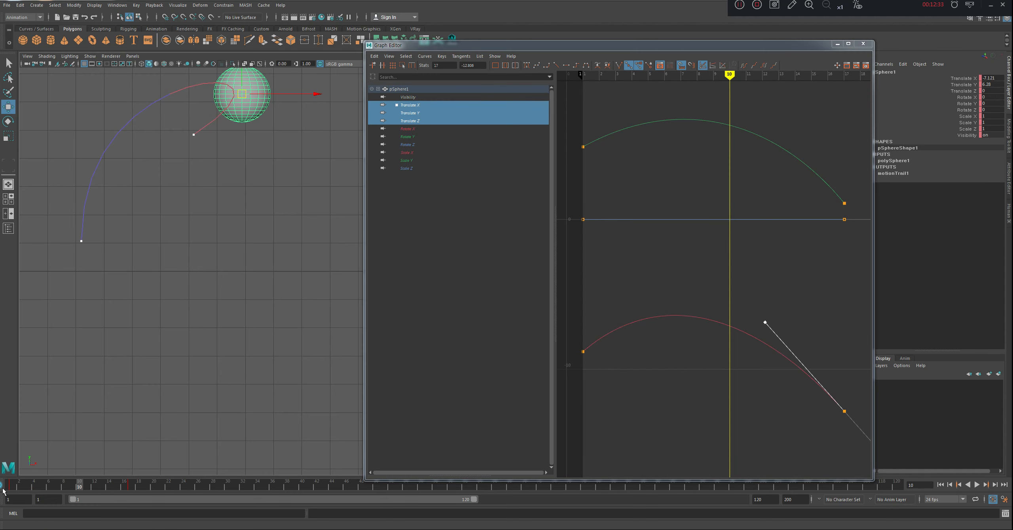
pyautogui.click(28, 484)
pyautogui.hotkey('alt', 'v')
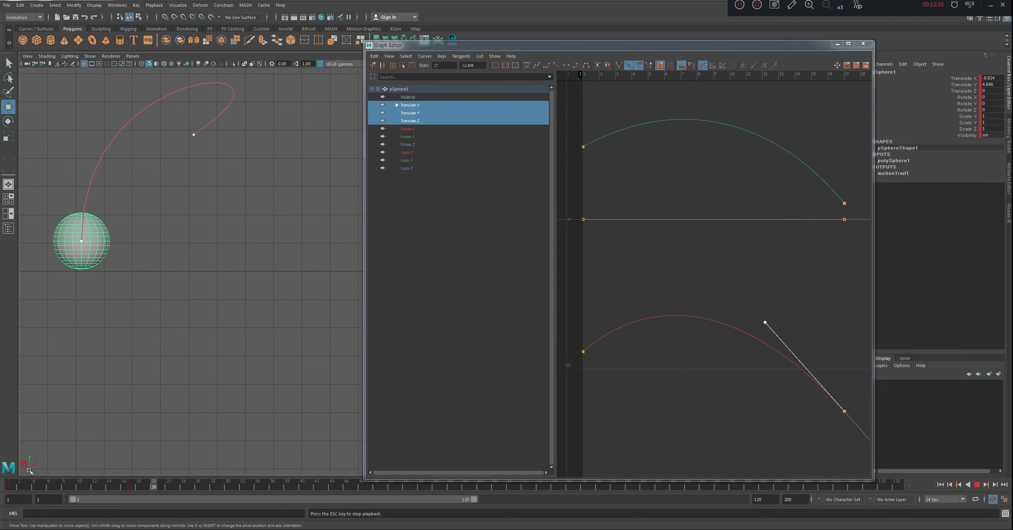
pyautogui.moveTo(10, 485)
pyautogui.mouseDown()
pyautogui.moveTo(147, 475)
pyautogui.moveTo(1, 485)
pyautogui.mouseUp()
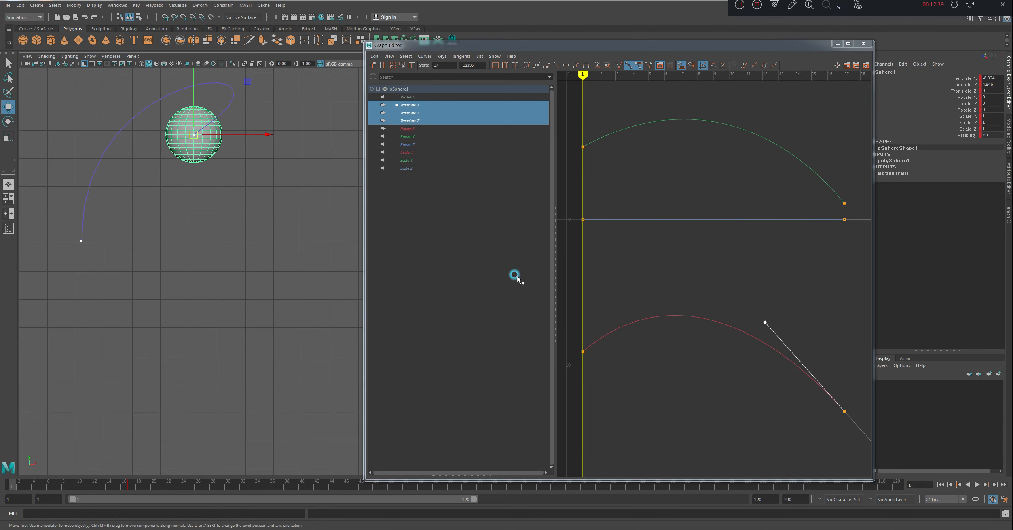
# Step: Reset all Translate keys to Auto tangents and deselect them
pyautogui.moveTo(571, 112); pyautogui.dragTo(859, 502)
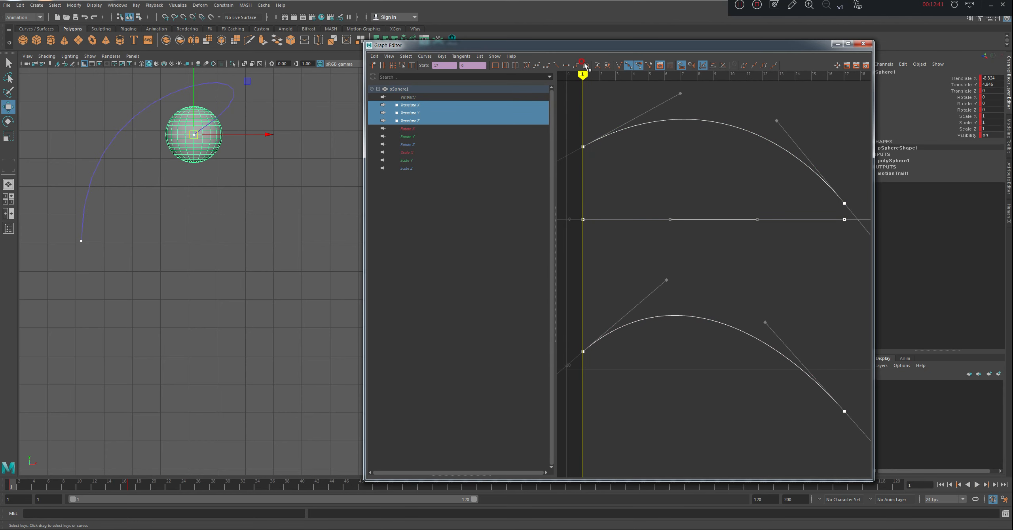
pyautogui.click(535, 67)
pyautogui.click(714, 301)
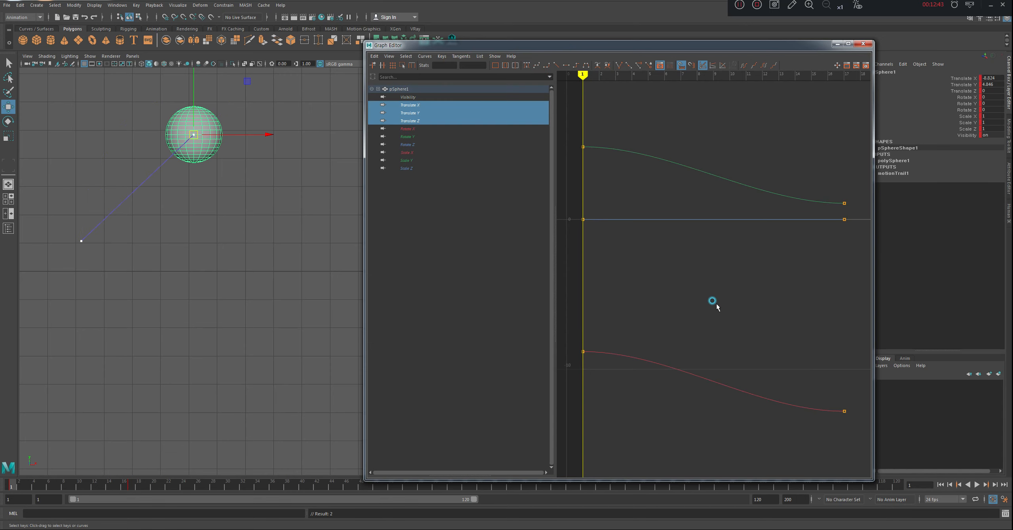
# Step: Straighten the Translate X curve by aligning the tangent handles of its first and last keys with each other
pyautogui.moveTo(672, 257); pyautogui.dragTo(567, 361)
pyautogui.moveTo(670, 351); pyautogui.dragTo(672, 372, button='middle')
pyautogui.moveTo(790, 377); pyautogui.dragTo(847, 426)
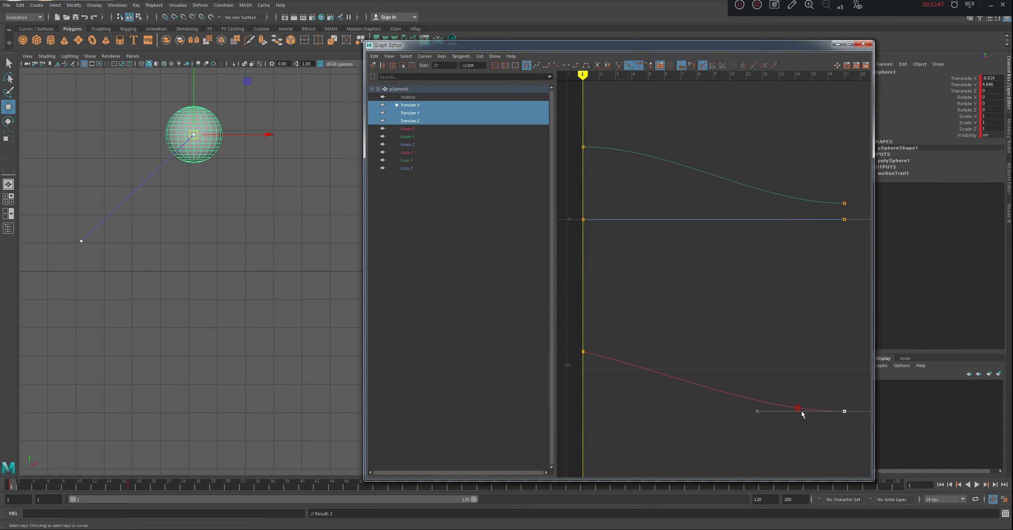
pyautogui.moveTo(756, 409); pyautogui.dragTo(753, 394, button='middle')
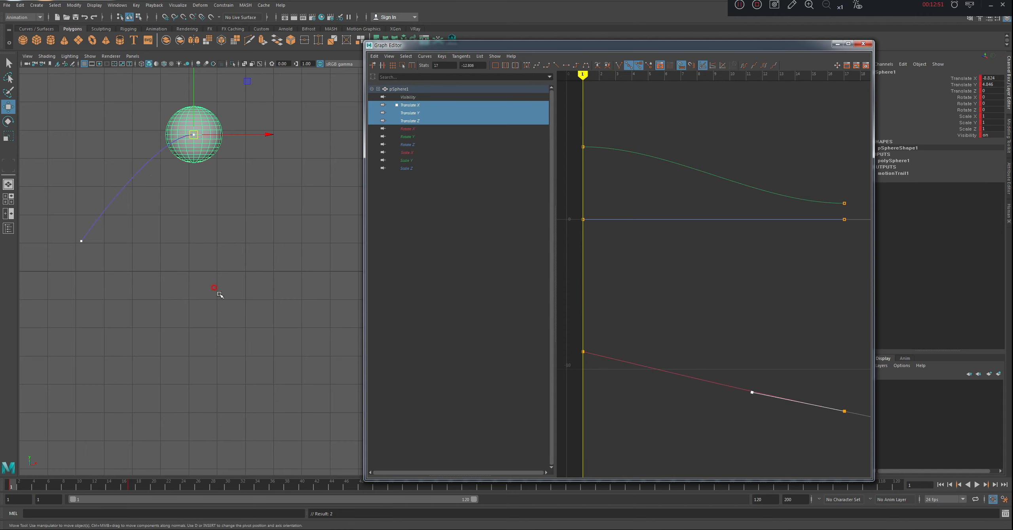
# Step: Straighten the Translate Y curve by aligning its end keys' tangent handles, play the animation to check the motion, and stop it
pyautogui.moveTo(675, 100); pyautogui.dragTo(532, 202)
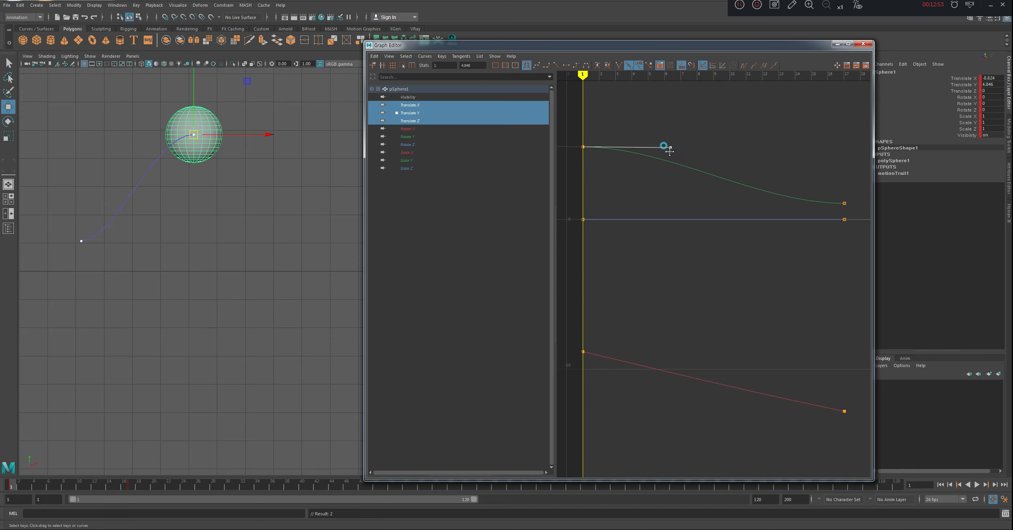
pyautogui.moveTo(664, 146); pyautogui.dragTo(661, 159, button='middle')
pyautogui.moveTo(771, 162); pyautogui.dragTo(859, 213)
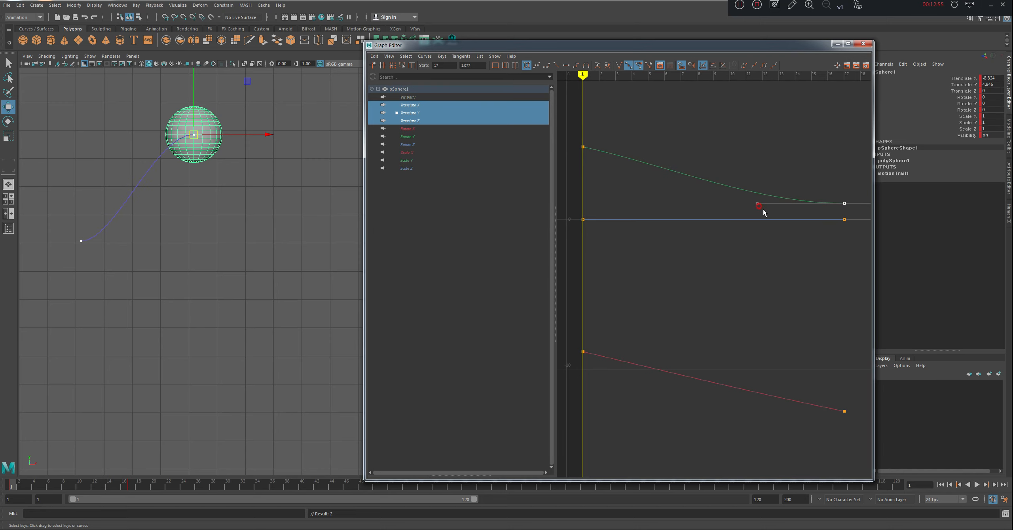
pyautogui.moveTo(763, 211); pyautogui.dragTo(753, 179, button='middle')
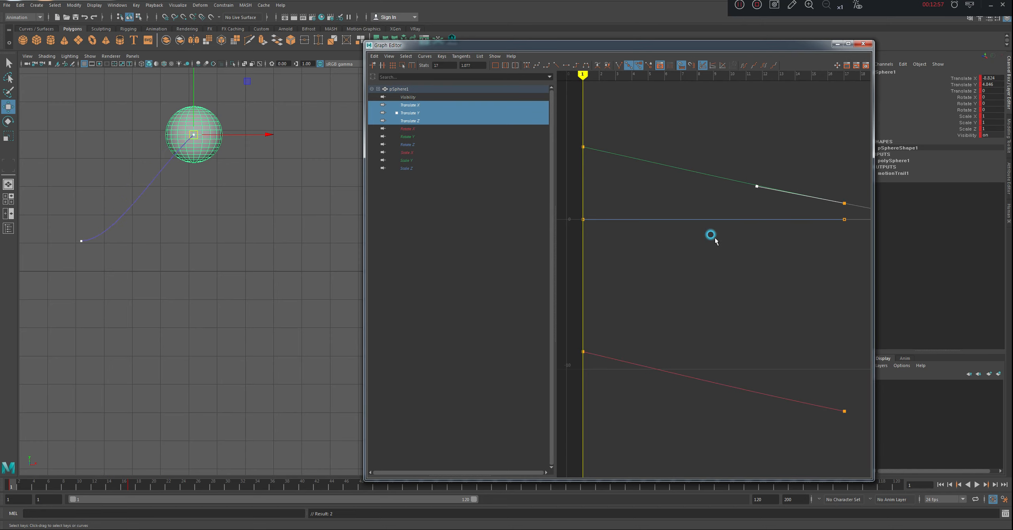
pyautogui.hotkey('alt', 'v')
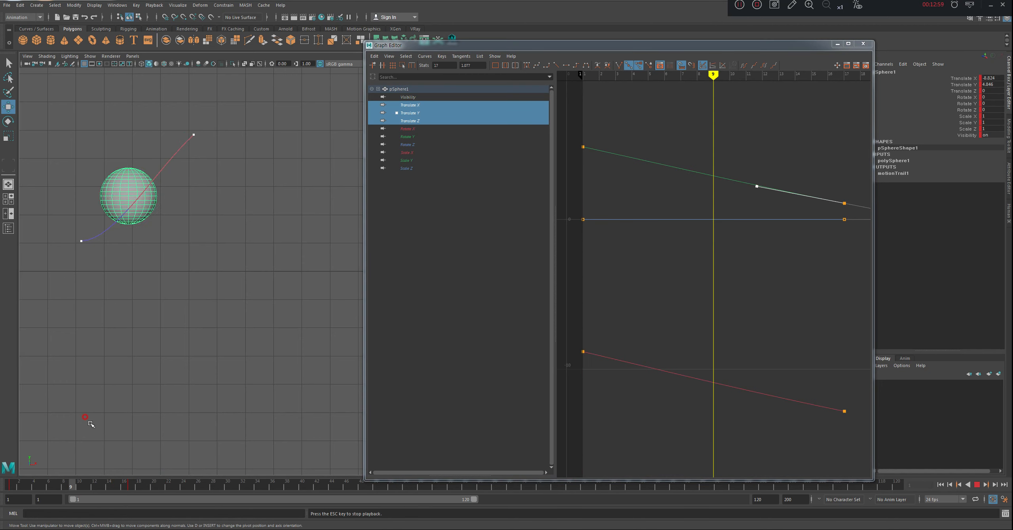
pyautogui.press('Escape')
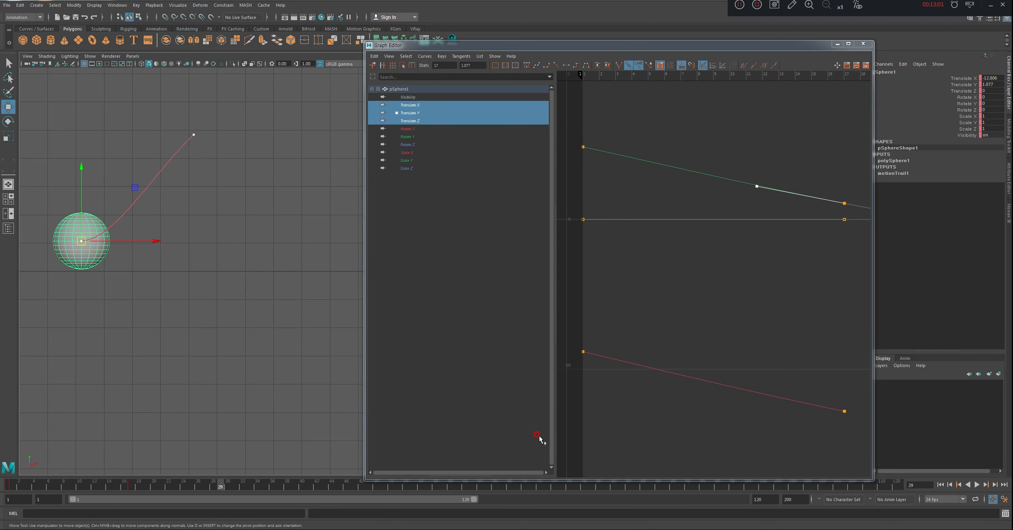
# Step: At frame 1, ease the Translate Y curve by raising the first key's tangent handle and lowering the last key's handle
pyautogui.click(11, 486)
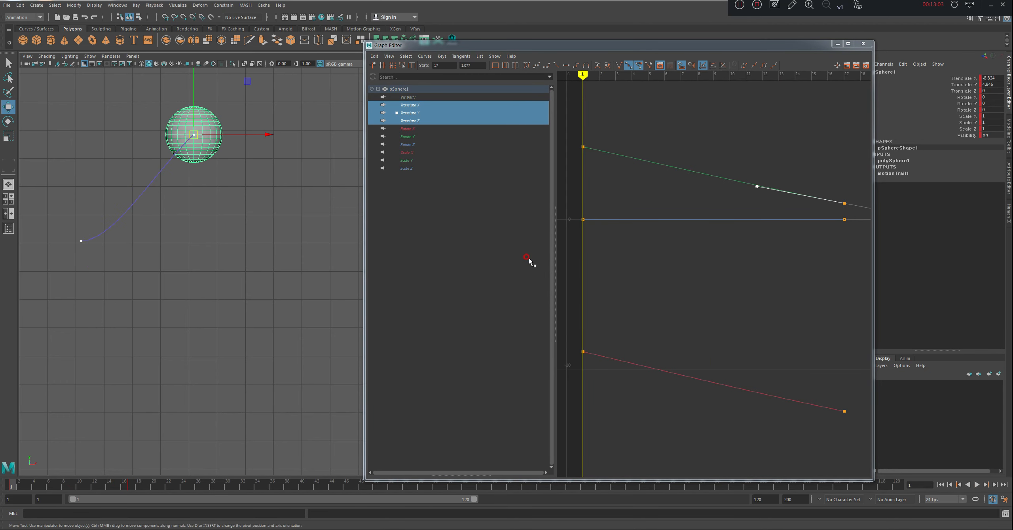
pyautogui.moveTo(621, 115); pyautogui.dragTo(557, 166)
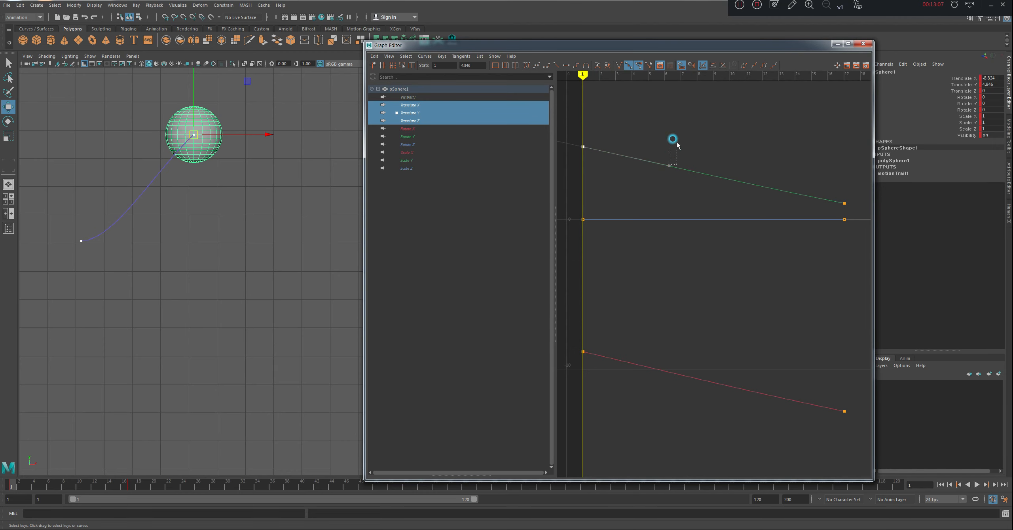
pyautogui.moveTo(676, 142); pyautogui.dragTo(674, 139)
pyautogui.moveTo(671, 137); pyautogui.dragTo(557, 167)
pyautogui.click(668, 166)
pyautogui.moveTo(667, 163); pyautogui.dragTo(673, 141, button='middle')
pyautogui.click(851, 205)
pyautogui.moveTo(756, 186); pyautogui.dragTo(757, 235, button='middle')
# Step: Ease the Translate X curve by raising the first key's tangent handle and lowering the last key's handle
pyautogui.click(710, 313)
pyautogui.moveTo(643, 316); pyautogui.dragTo(569, 354)
pyautogui.moveTo(675, 372); pyautogui.dragTo(678, 376)
pyautogui.moveTo(675, 373); pyautogui.dragTo(676, 330, button='middle')
pyautogui.moveTo(798, 374); pyautogui.dragTo(846, 417)
pyautogui.moveTo(742, 391); pyautogui.dragTo(746, 394)
pyautogui.moveTo(747, 394); pyautogui.dragTo(774, 415, button='middle')
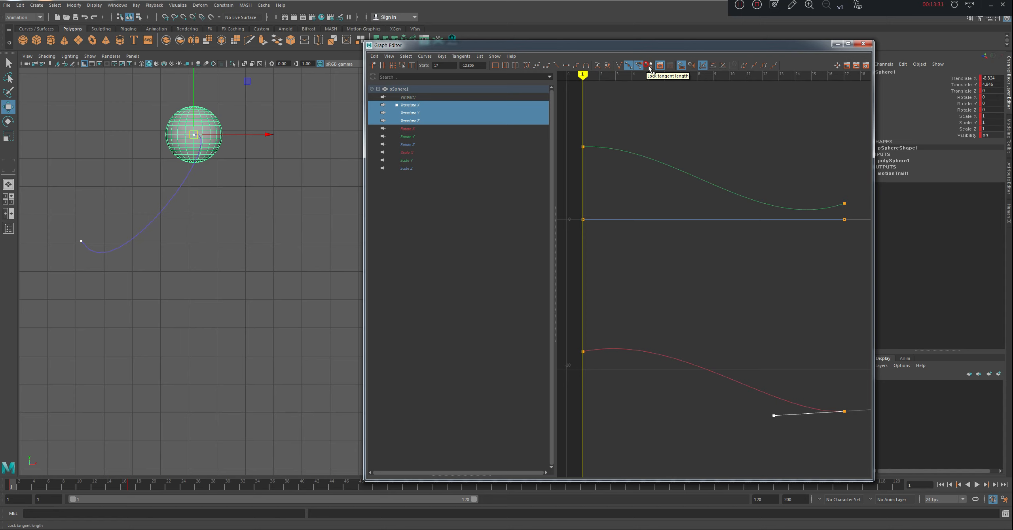
pyautogui.moveTo(618, 125); pyautogui.dragTo(575, 197)
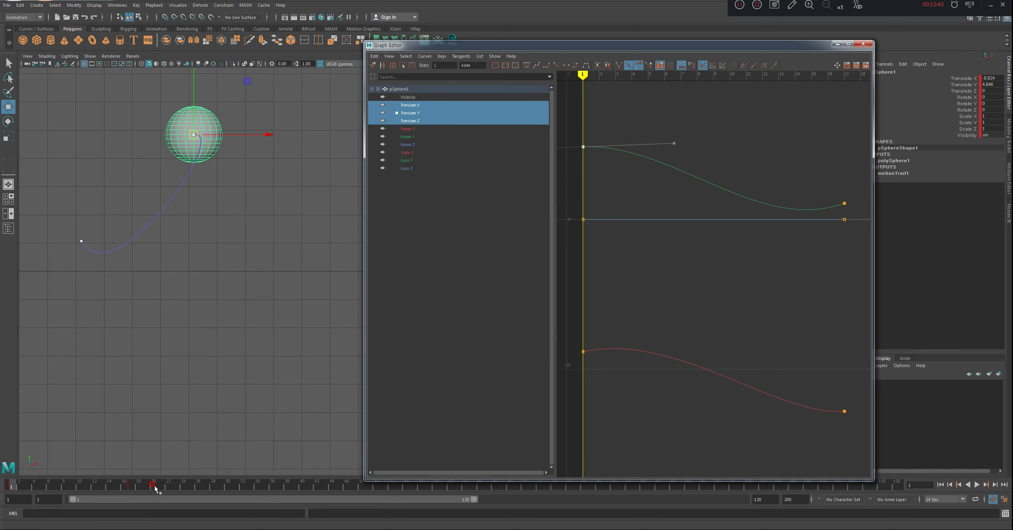
# Step: At frame 32, move the sphere down and to the right to key a third position, scrub the motion, and frame all curves
pyautogui.click(244, 491)
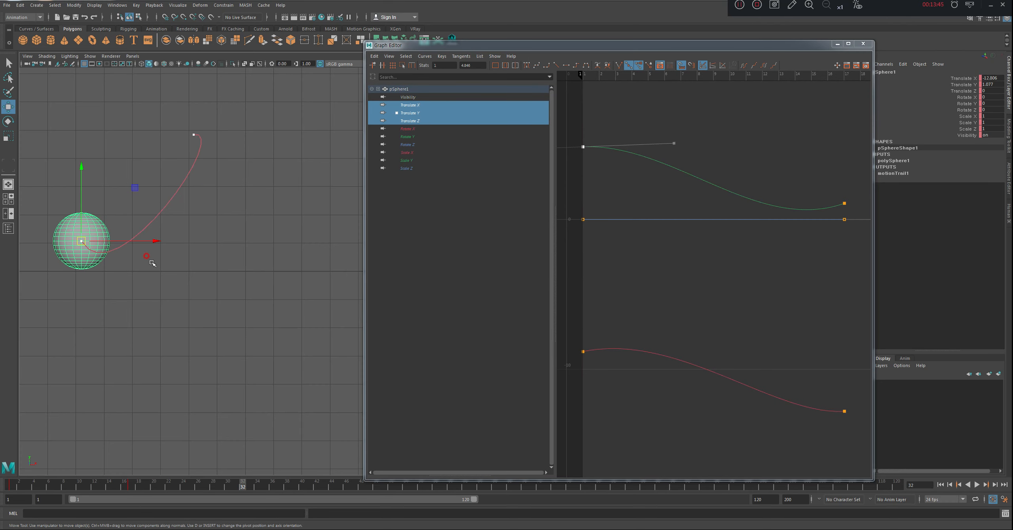
pyautogui.moveTo(145, 194); pyautogui.dragTo(244, 277, button='middle')
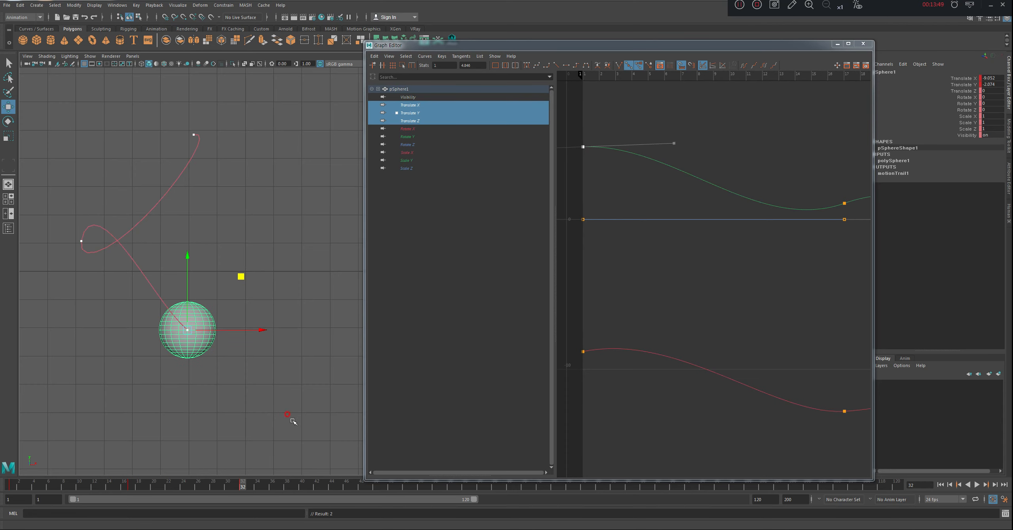
pyautogui.moveTo(261, 490); pyautogui.dragTo(169, 489)
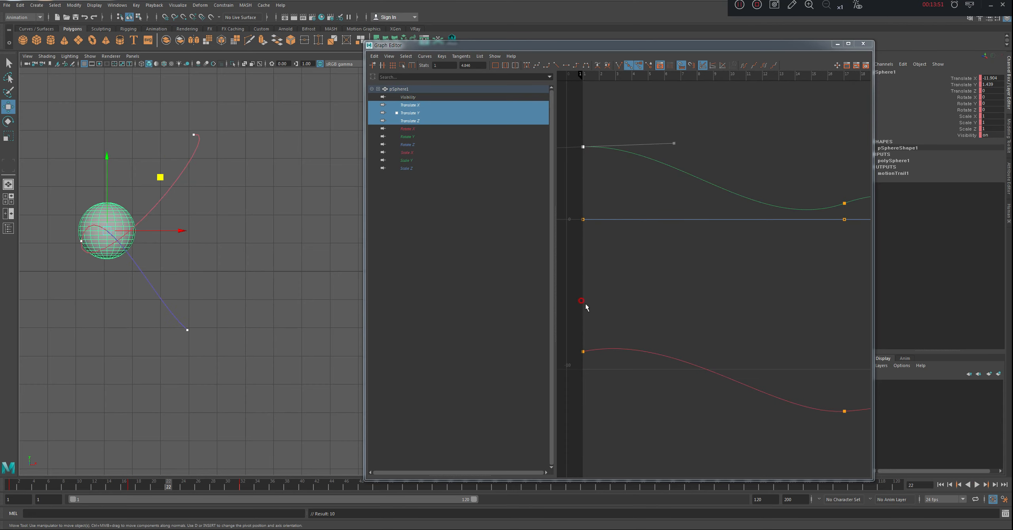
pyautogui.click(674, 268)
pyautogui.press('a')
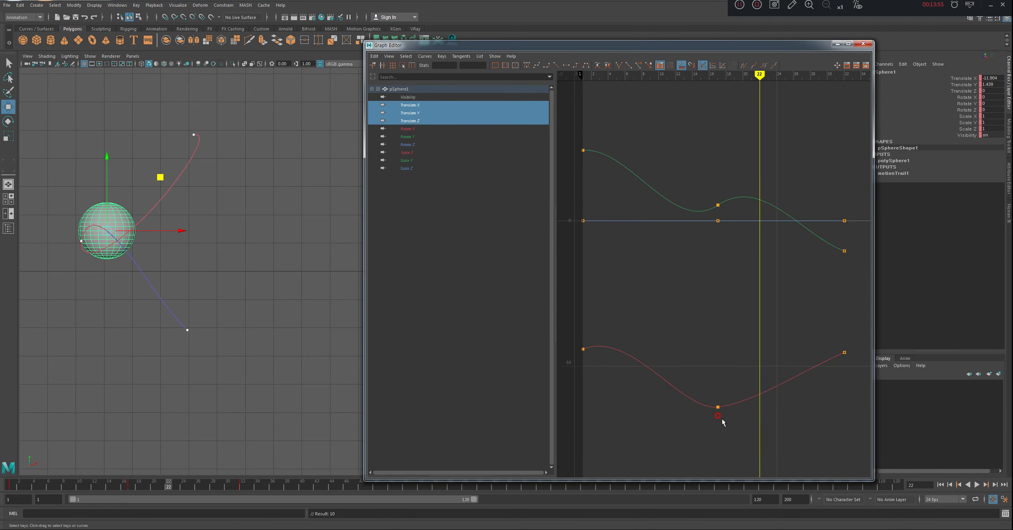
# Step: Set all Translate keys to Linear tangents, play the animation to check the motion, and return to frame 1
pyautogui.moveTo(580, 113); pyautogui.dragTo(850, 415)
pyautogui.click(555, 65)
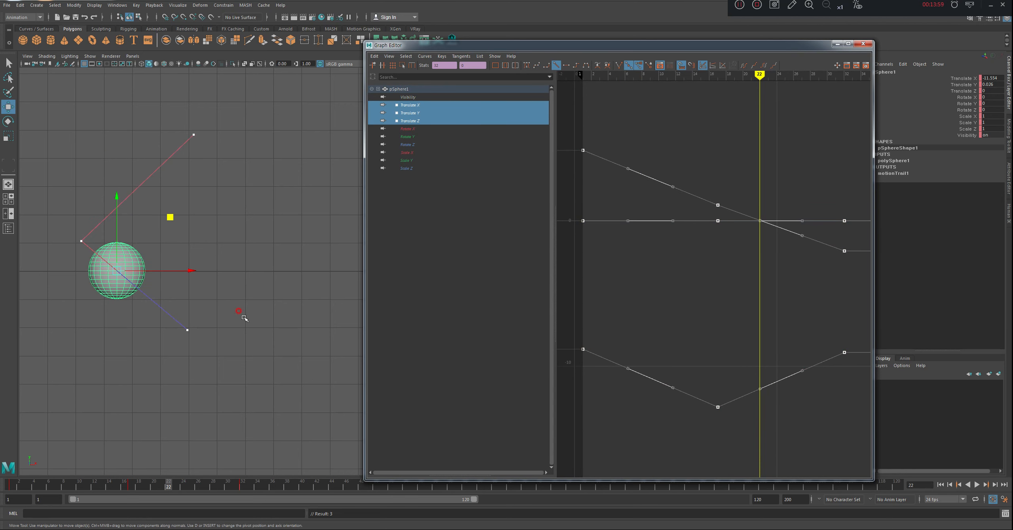
pyautogui.moveTo(19, 486)
pyautogui.mouseDown()
pyautogui.moveTo(277, 483)
pyautogui.moveTo(3, 485)
pyautogui.mouseUp()
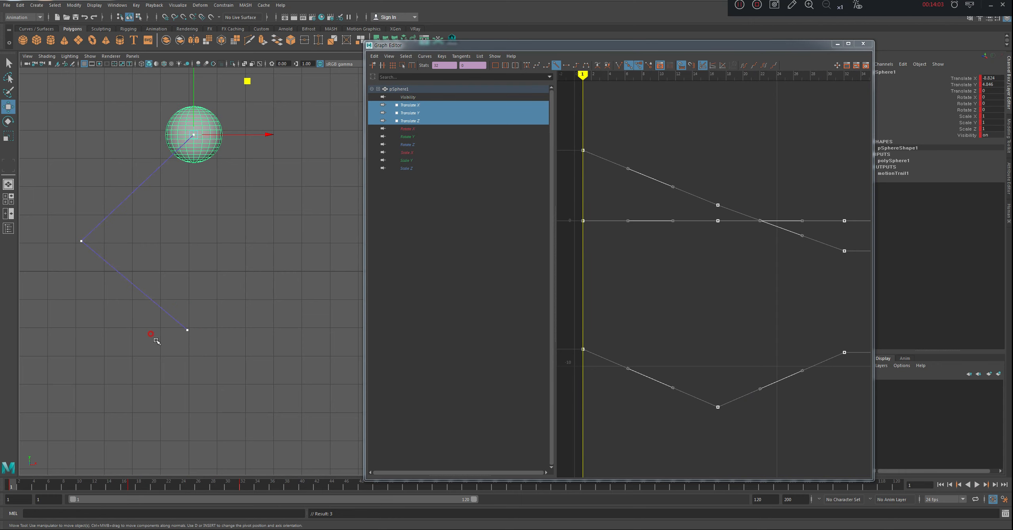
pyautogui.click(153, 292)
pyautogui.moveTo(32, 483); pyautogui.dragTo(117, 482)
pyautogui.hotkey('alt', 'v')
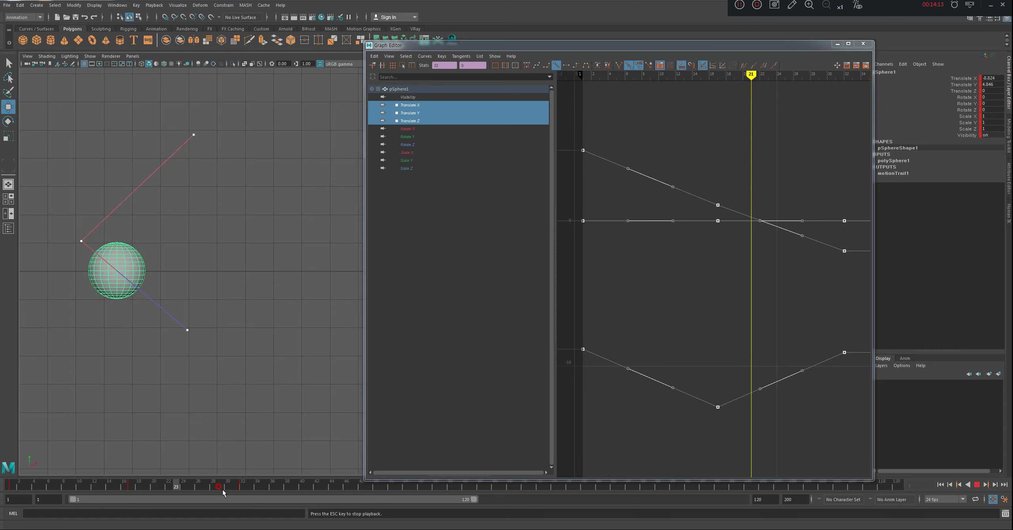
pyautogui.press('Escape')
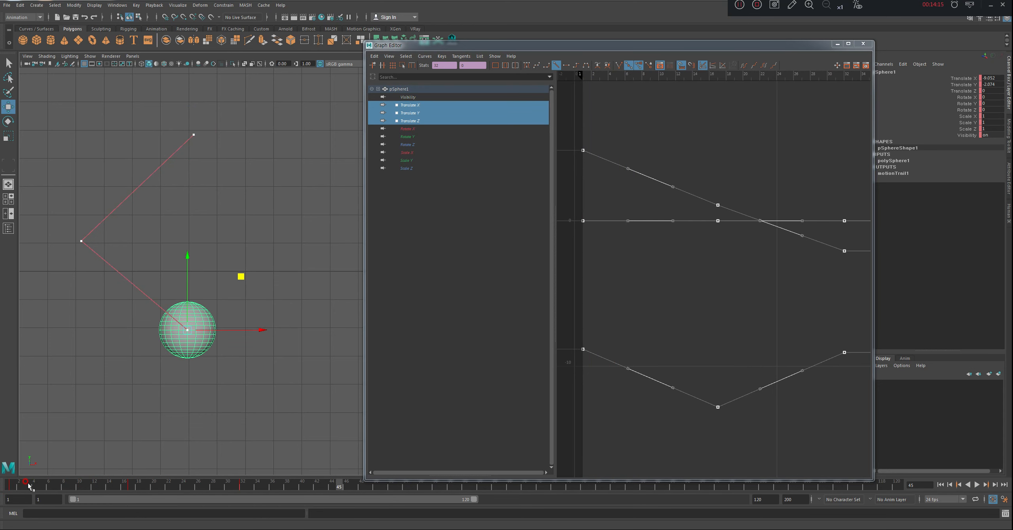
pyautogui.moveTo(29, 485); pyautogui.dragTo(11, 485)
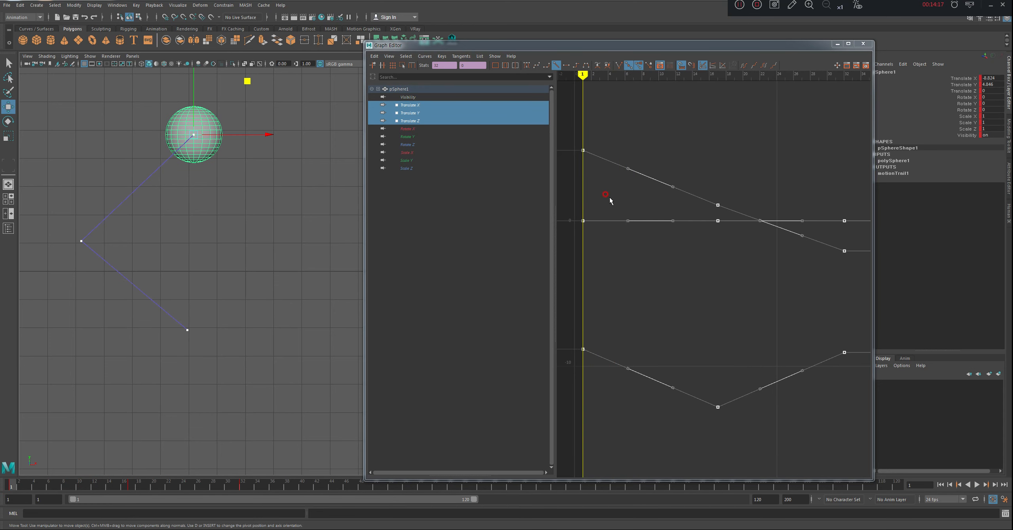
# Step: Set all Translate keys to Auto tangents and play the animation to check the motion
pyautogui.moveTo(563, 129); pyautogui.dragTo(869, 468)
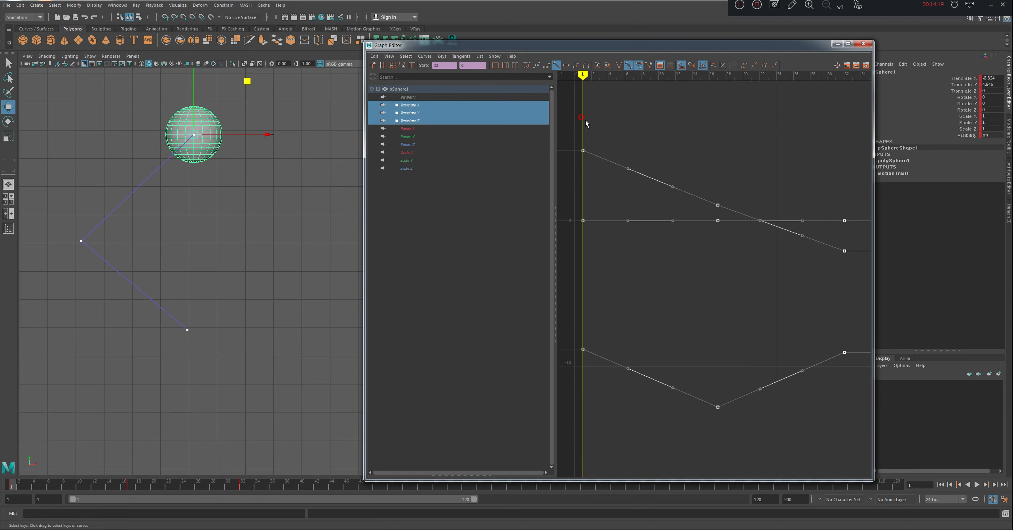
pyautogui.click(526, 65)
pyautogui.click(11, 483)
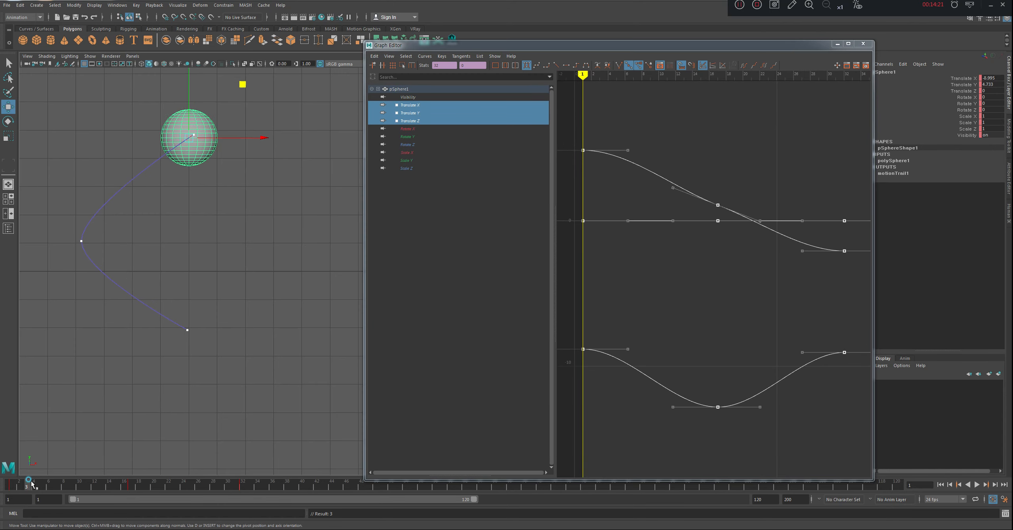
pyautogui.hotkey('alt', 'v')
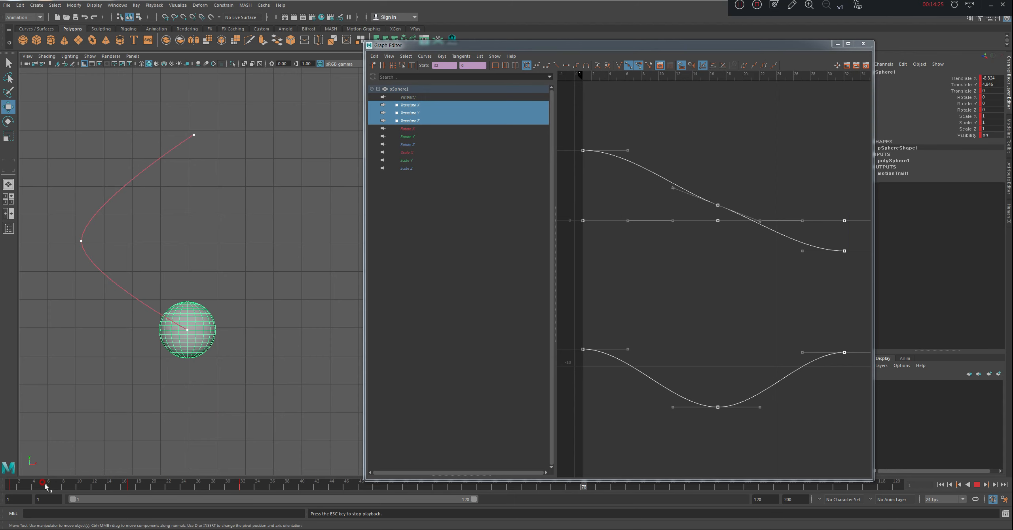
pyautogui.press('Escape')
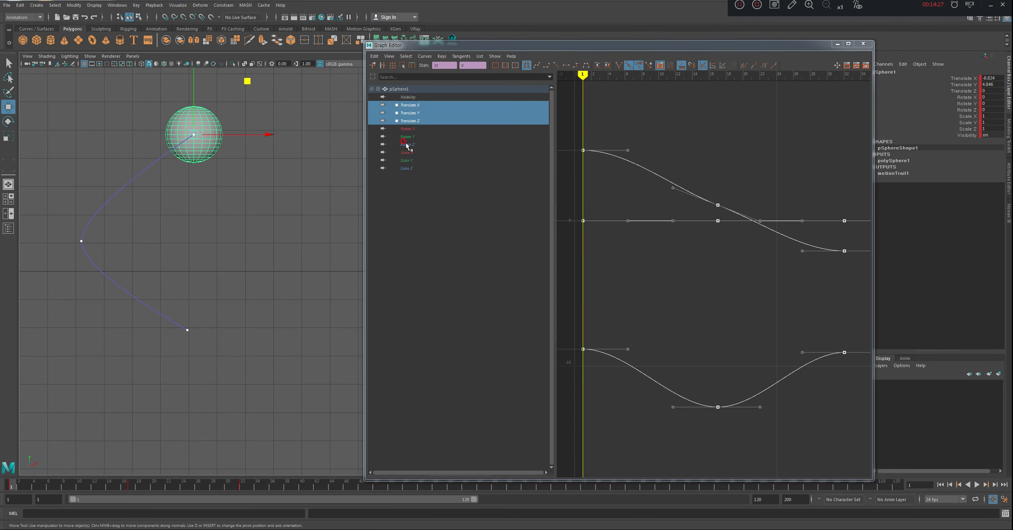
# Step: Isolate the Translate X curve and slightly tilt and lengthen the tangent handle of its frame 17 key
pyautogui.click(407, 145)
pyautogui.click(410, 105)
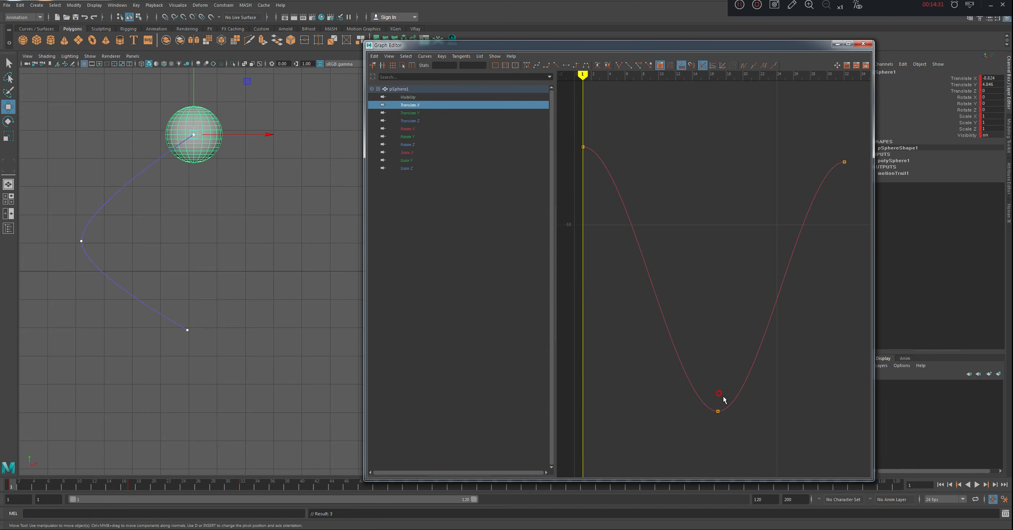
pyautogui.moveTo(792, 373); pyautogui.dragTo(643, 458)
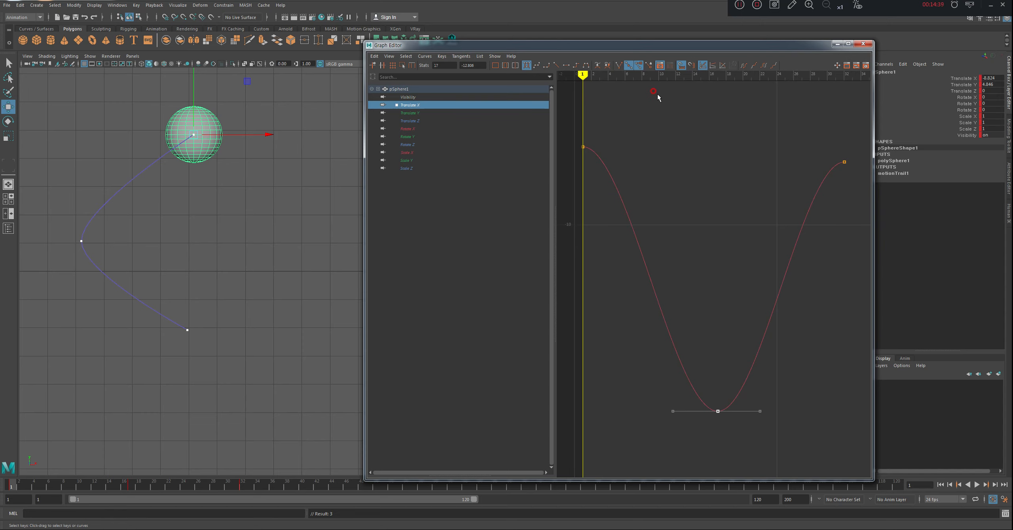
pyautogui.moveTo(663, 387); pyautogui.dragTo(659, 409)
# Step: Break the Translate X tangents at frame 17, raise both handles into a sharp V, play the animation, and return to frame 1
pyautogui.click(618, 64)
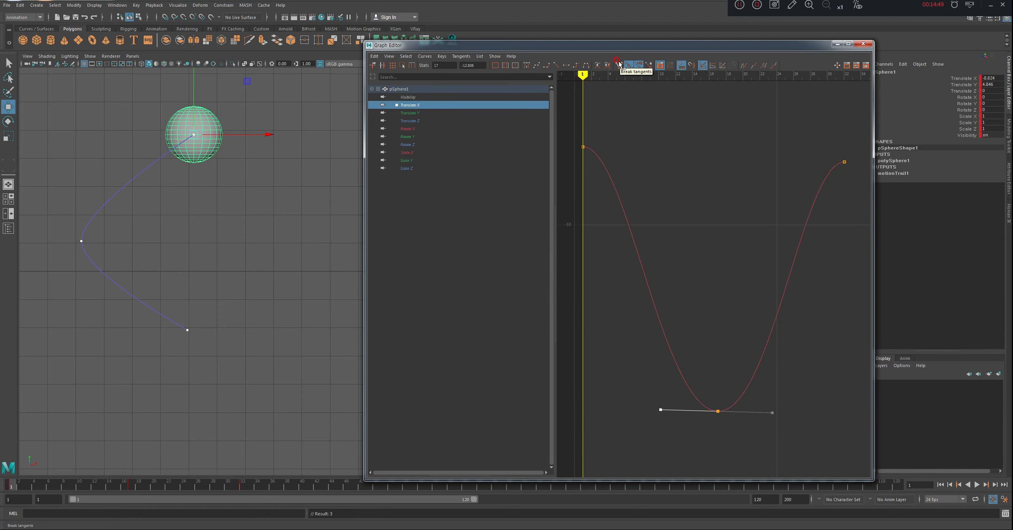
pyautogui.click(618, 64)
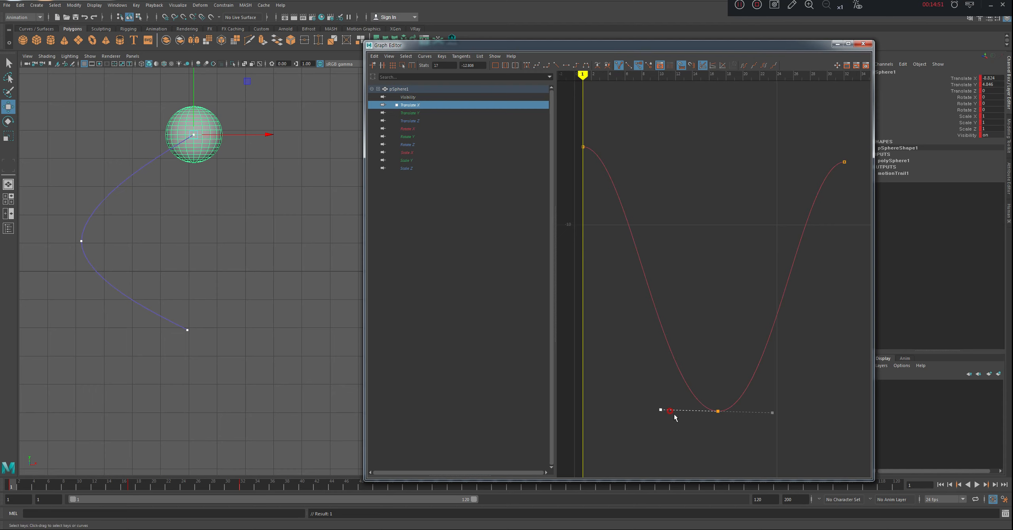
pyautogui.moveTo(659, 409); pyautogui.dragTo(683, 341)
pyautogui.moveTo(772, 412); pyautogui.dragTo(701, 328)
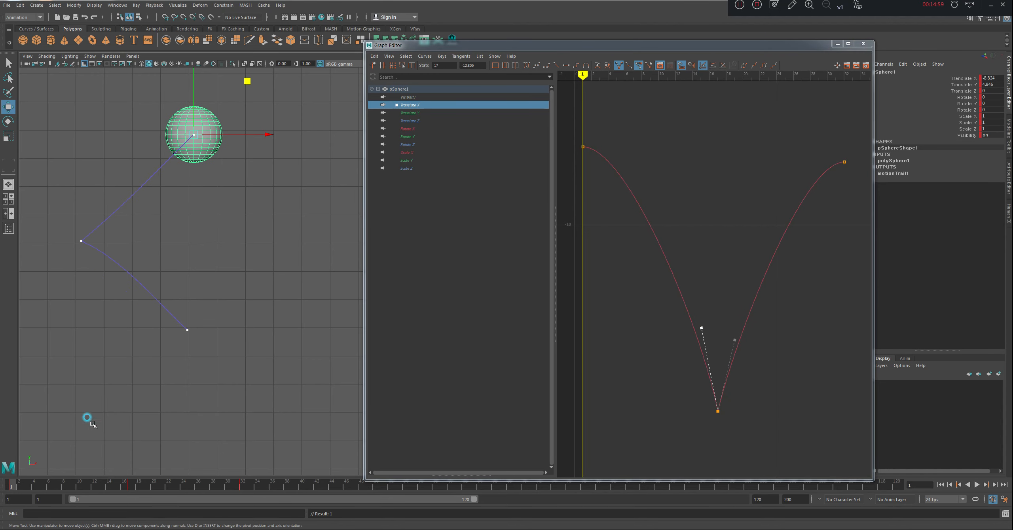
pyautogui.hotkey('alt', 'v')
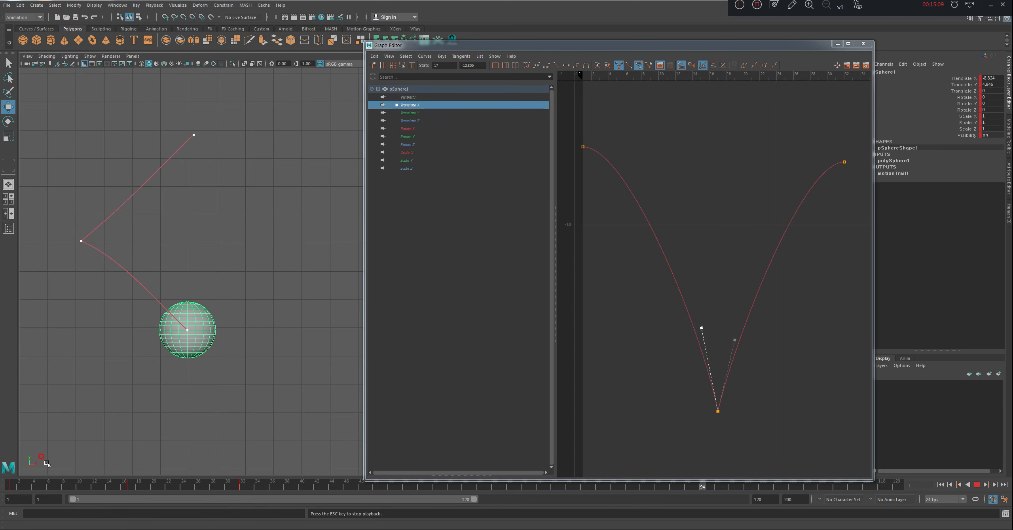
pyautogui.press('Escape')
pyautogui.moveTo(68, 488); pyautogui.dragTo(10, 487)
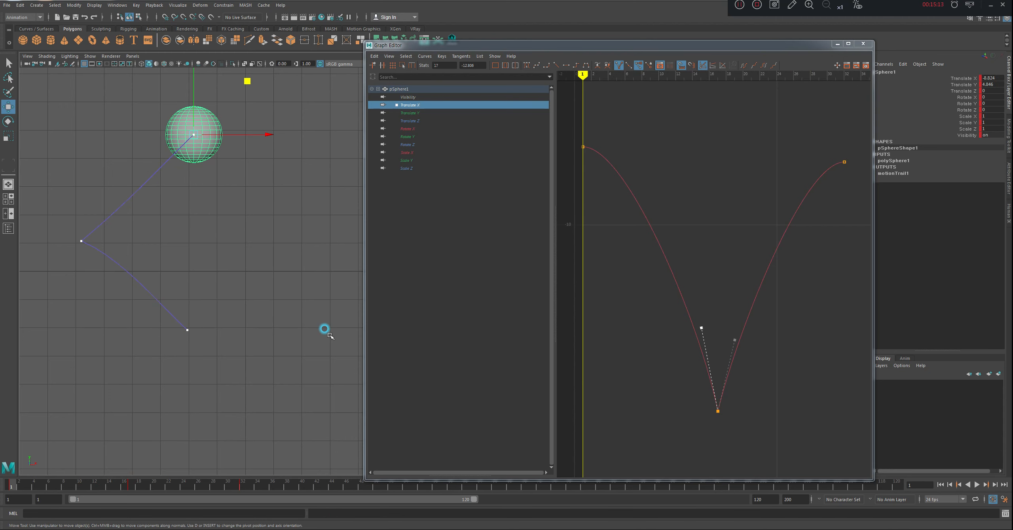
# Step: Select the sphere's motion trail and enable Show Frame Crosses in its attributes
pyautogui.moveTo(168, 236); pyautogui.dragTo(99, 300)
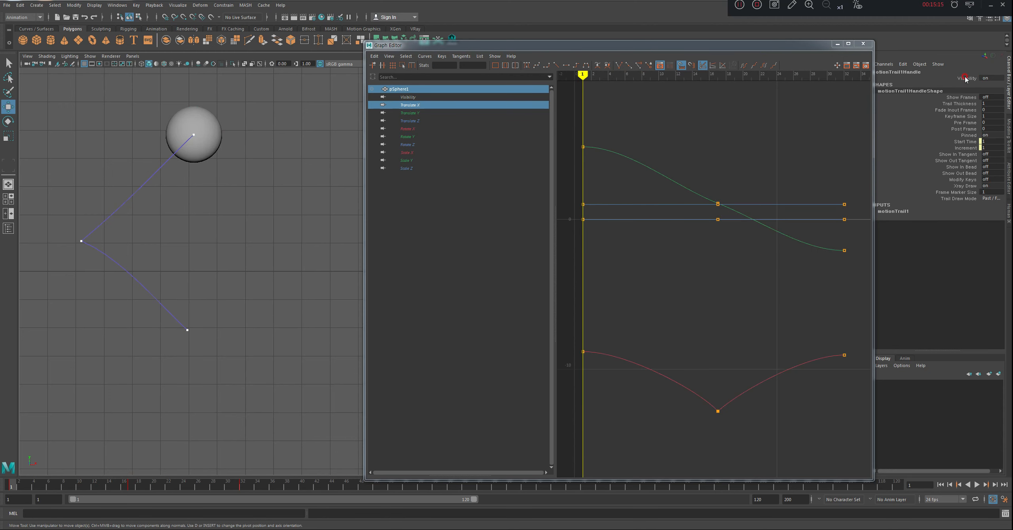
pyautogui.hotkey('ctrl', 'a')
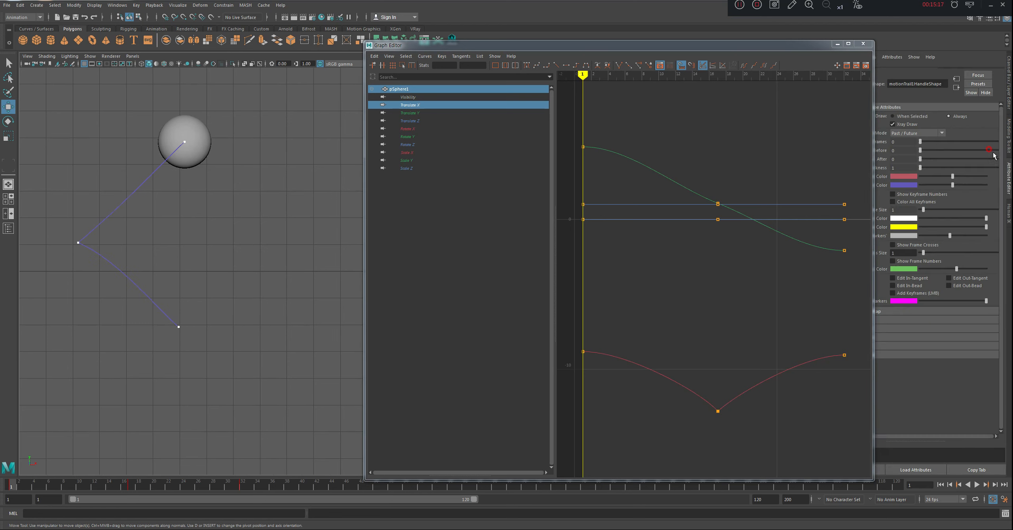
pyautogui.click(445, 291)
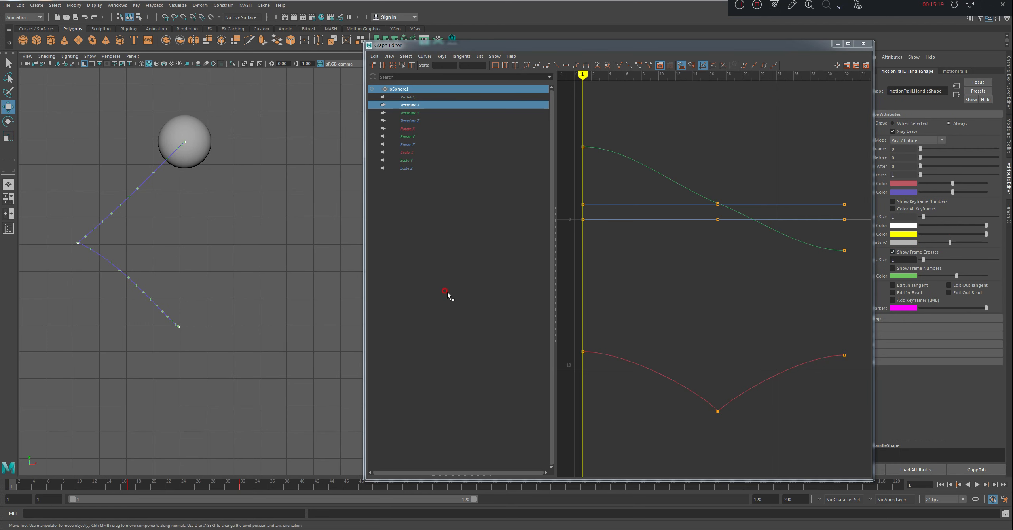
pyautogui.moveTo(23, 485); pyautogui.dragTo(3, 478)
# Step: Steepen the Translate Y curve at its frame 17 key by lowering the outgoing tangent handle, play the animation, and return to frame 1
pyautogui.click(420, 118)
pyautogui.click(419, 112)
pyautogui.moveTo(761, 276); pyautogui.dragTo(693, 331)
pyautogui.click(414, 114)
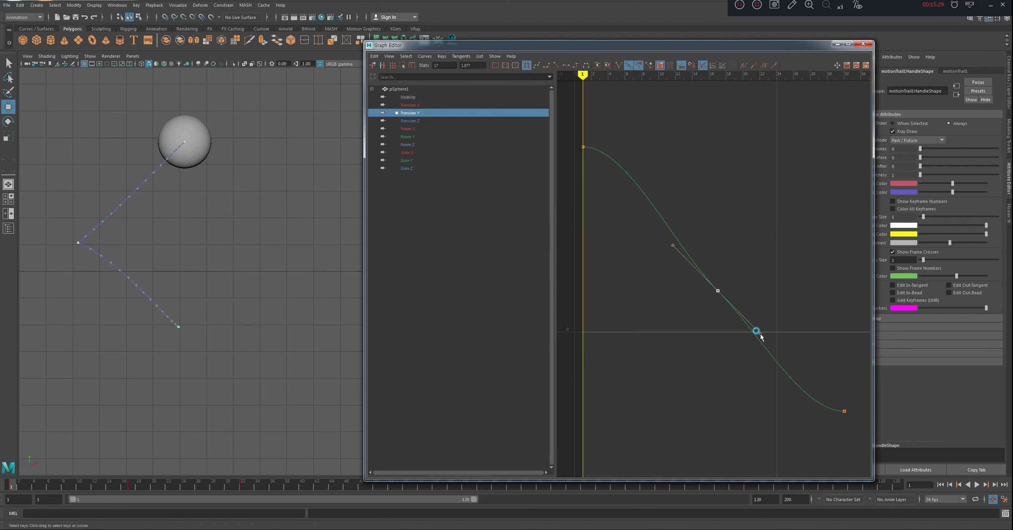
pyautogui.click(741, 272)
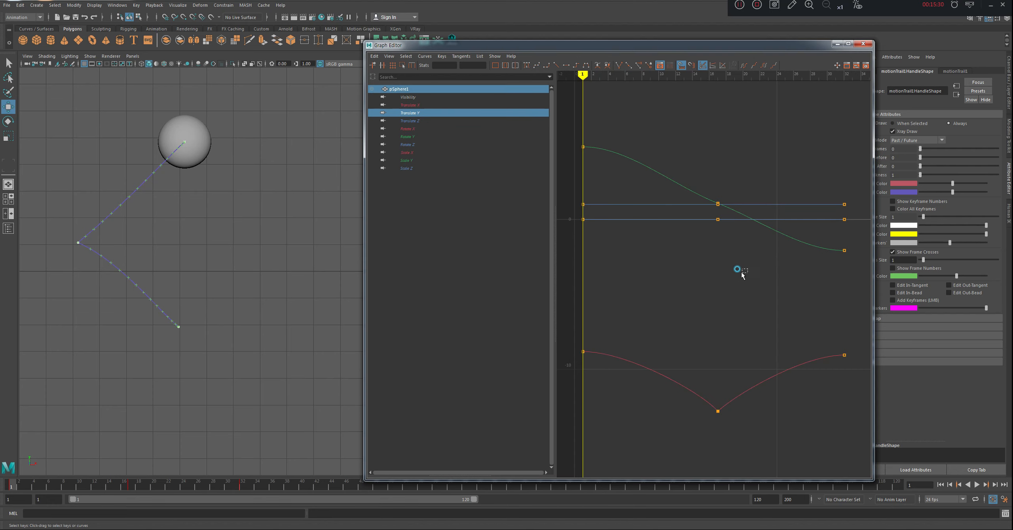
pyautogui.click(411, 113)
pyautogui.moveTo(740, 265); pyautogui.dragTo(661, 330)
pyautogui.click(1008, 81)
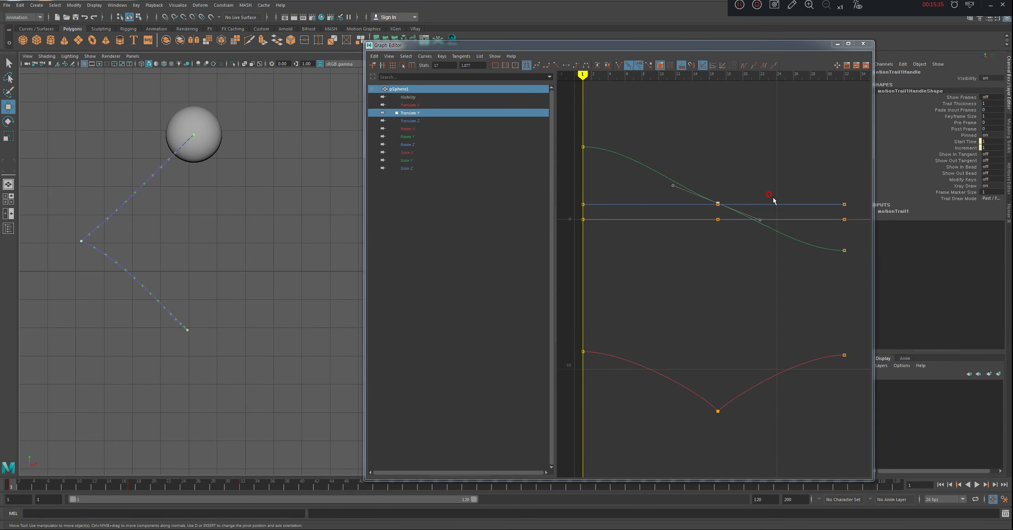
pyautogui.moveTo(760, 221)
pyautogui.mouseDown()
pyautogui.moveTo(753, 216)
pyautogui.moveTo(743, 233)
pyautogui.moveTo(755, 234)
pyautogui.moveTo(745, 232)
pyautogui.mouseUp()
pyautogui.hotkey('alt', 'v')
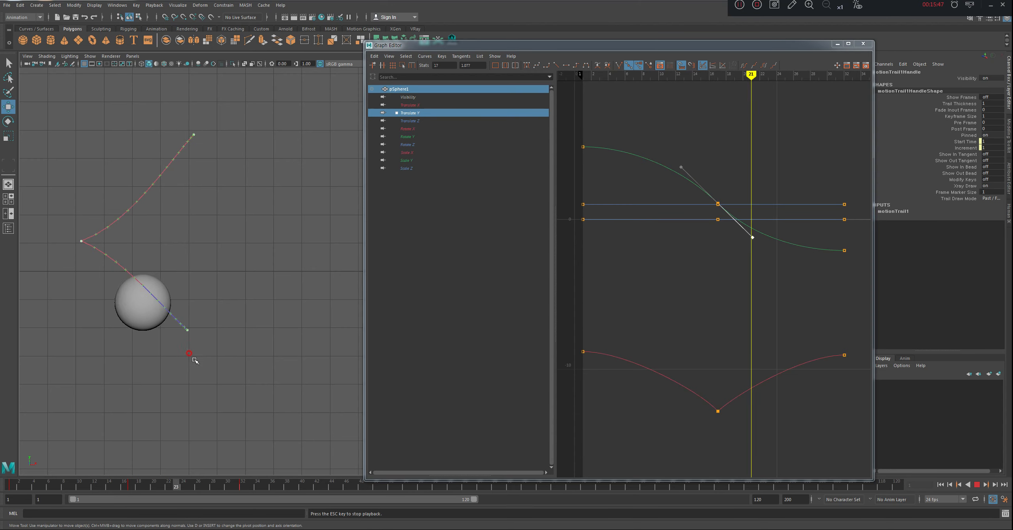
pyautogui.press('Escape')
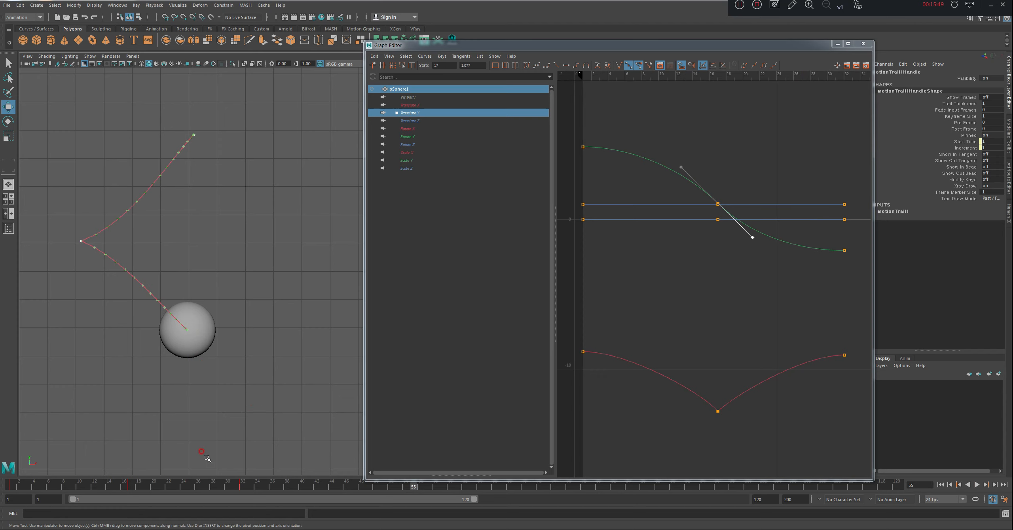
pyautogui.moveTo(40, 489); pyautogui.dragTo(1, 492)
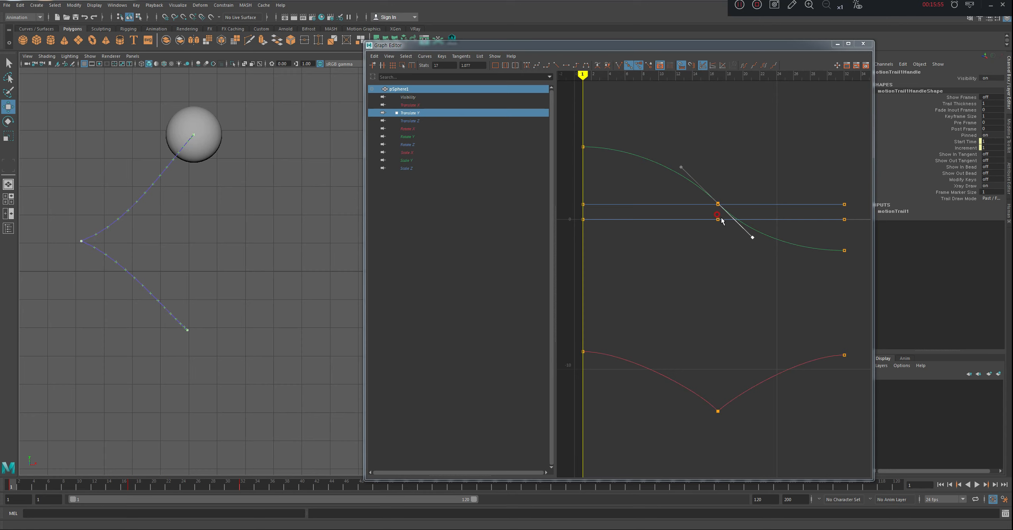
# Step: Unify the Translate X tangents at frame 17 and rotate the outgoing handle to nearly horizontal to round the curve
pyautogui.moveTo(738, 397); pyautogui.dragTo(640, 464)
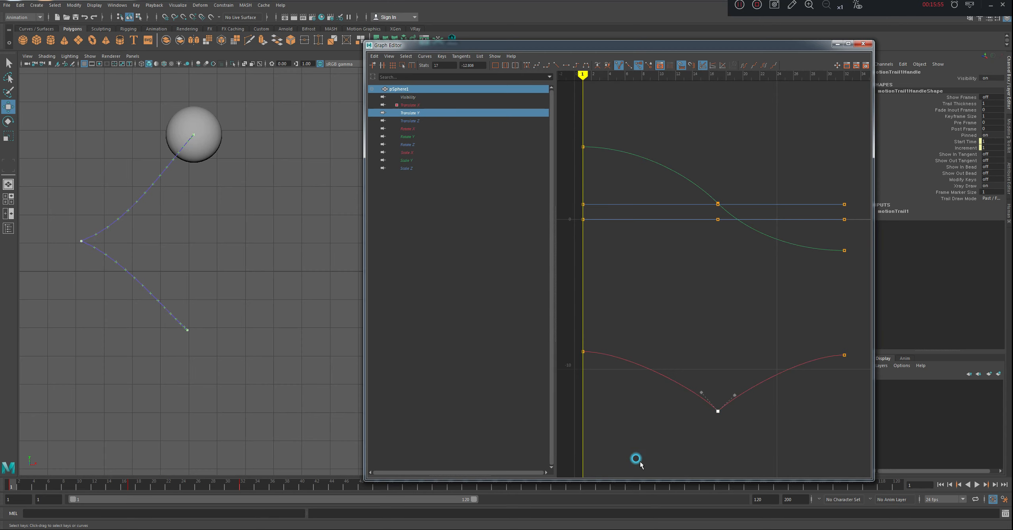
pyautogui.click(626, 65)
pyautogui.click(734, 430)
pyautogui.moveTo(735, 431); pyautogui.dragTo(747, 412, button='middle')
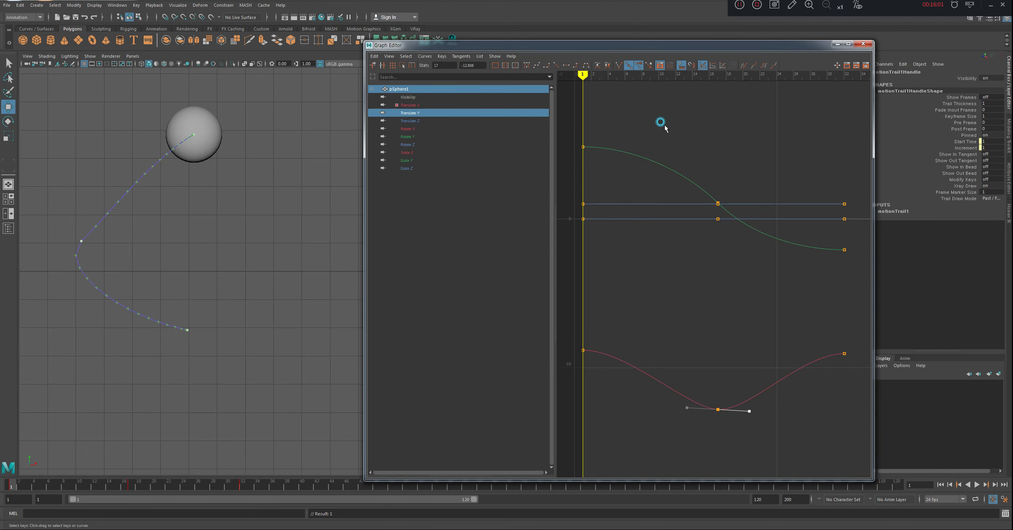
# Step: Break the Translate X tangents at frame 17 and raise both handles to form a sharp V
pyautogui.click(619, 65)
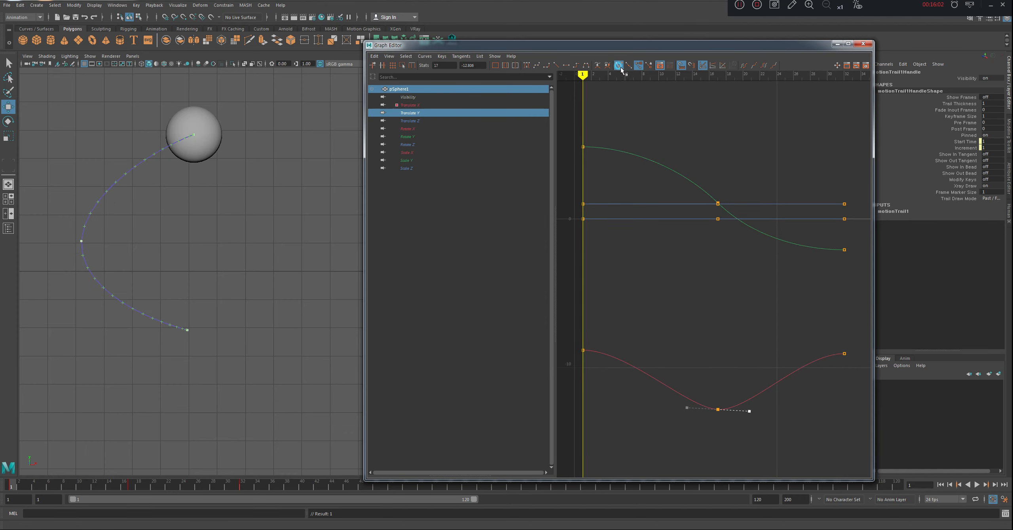
pyautogui.click(686, 410)
pyautogui.moveTo(686, 410); pyautogui.dragTo(699, 382, button='middle')
pyautogui.moveTo(748, 411); pyautogui.dragTo(722, 375, button='middle')
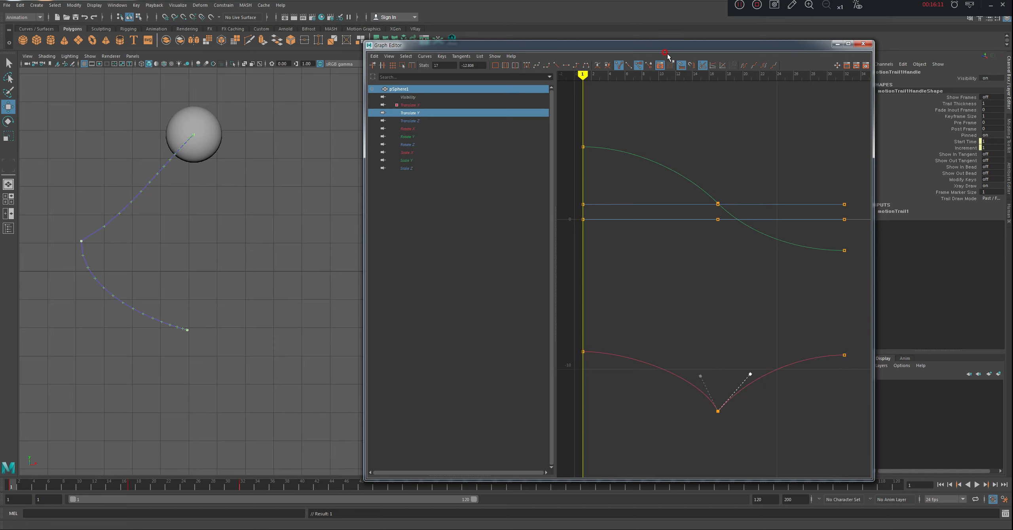
# Step: Free the tangent length of the Translate X key at frame 17 and adjust its handles
pyautogui.click(721, 412)
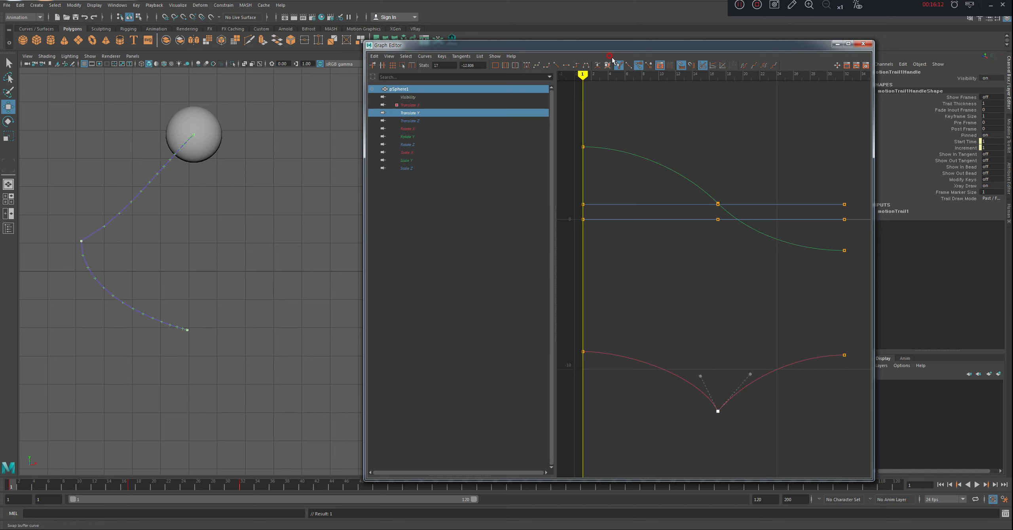
pyautogui.click(637, 65)
pyautogui.moveTo(749, 373)
pyautogui.mouseDown()
pyautogui.moveTo(762, 353)
pyautogui.moveTo(749, 375)
pyautogui.mouseUp()
pyautogui.moveTo(750, 375); pyautogui.dragTo(691, 377, button='middle')
pyautogui.click(700, 375)
# Step: Lock the tangent length at the frame 17 Translate X key and rotate its outgoing handle down to horizontal
pyautogui.click(648, 65)
pyautogui.moveTo(749, 377); pyautogui.dragTo(757, 418, button='middle')
pyautogui.moveTo(746, 429); pyautogui.dragTo(655, 365)
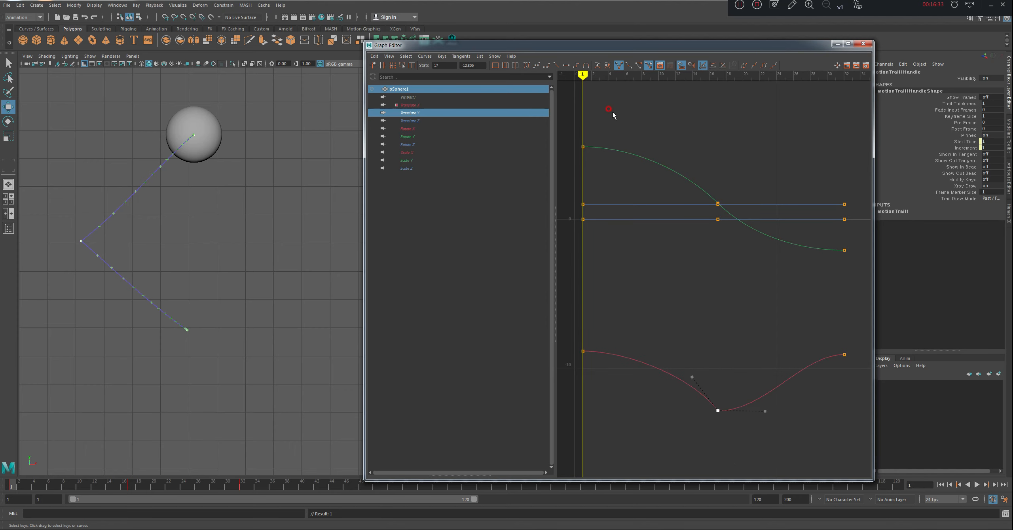
# Step: Unify the frame 17 Translate X tangents, free their length, and shorten the outgoing handle close to horizontal
pyautogui.click(627, 64)
pyautogui.moveTo(766, 475); pyautogui.dragTo(765, 388, button='middle')
pyautogui.press('a')
pyautogui.moveTo(718, 408); pyautogui.dragTo(757, 479, button='right')
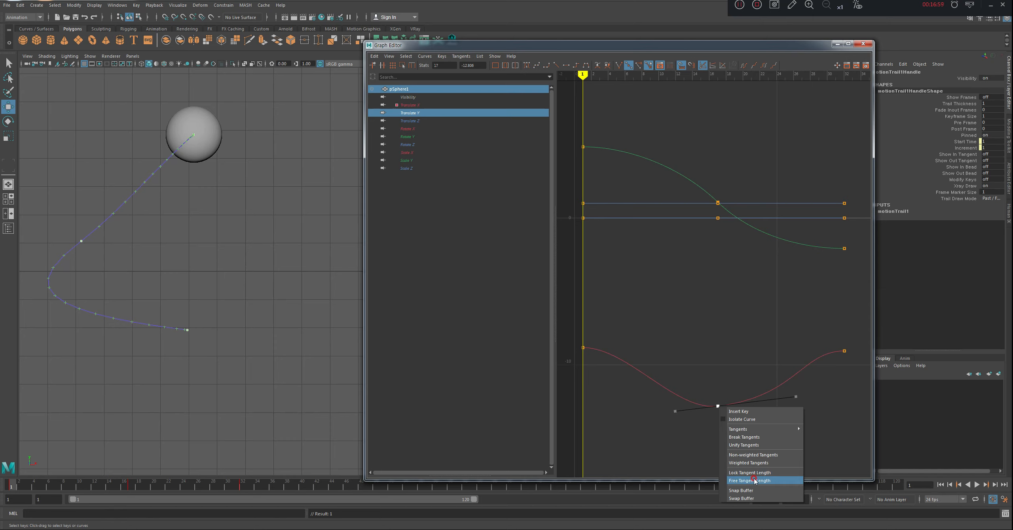
pyautogui.moveTo(796, 395)
pyautogui.mouseDown()
pyautogui.moveTo(833, 391)
pyautogui.moveTo(759, 404)
pyautogui.moveTo(824, 396)
pyautogui.moveTo(772, 409)
pyautogui.moveTo(780, 406)
pyautogui.mouseUp()
# Step: Switch the Translate X curve to non-weighted tangents and back to weighted, lowering the frame 17 outgoing handle in each mode
pyautogui.rightClick(720, 411)
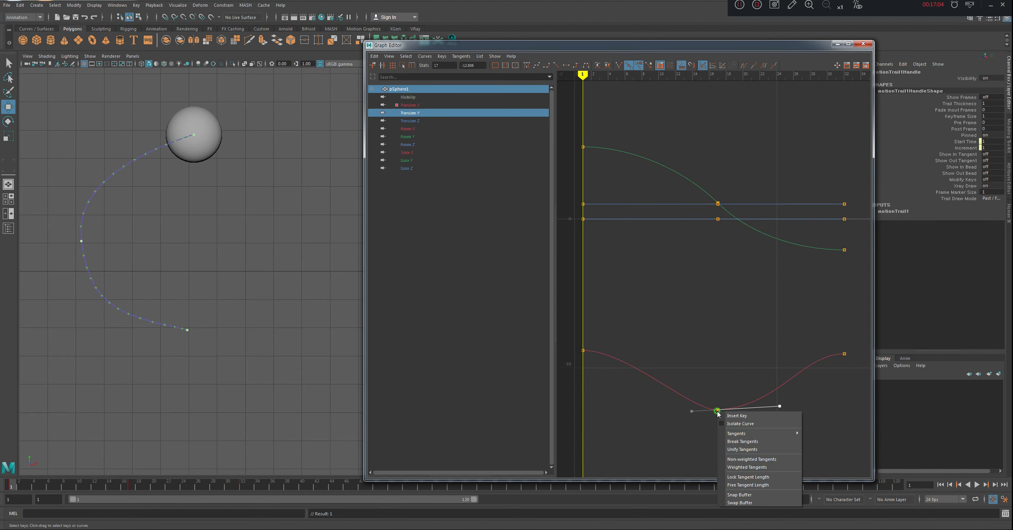
pyautogui.click(760, 467)
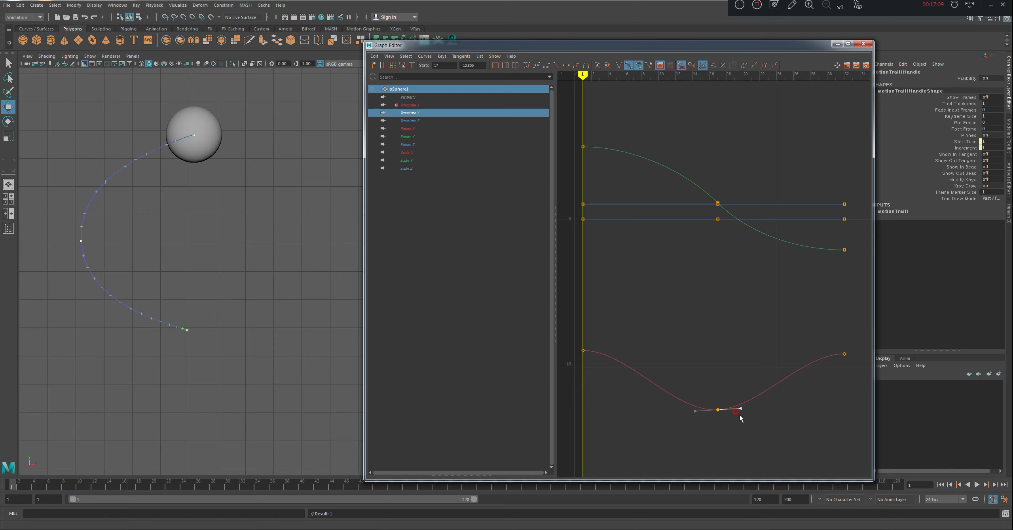
pyautogui.moveTo(739, 408); pyautogui.dragTo(741, 408, button='middle')
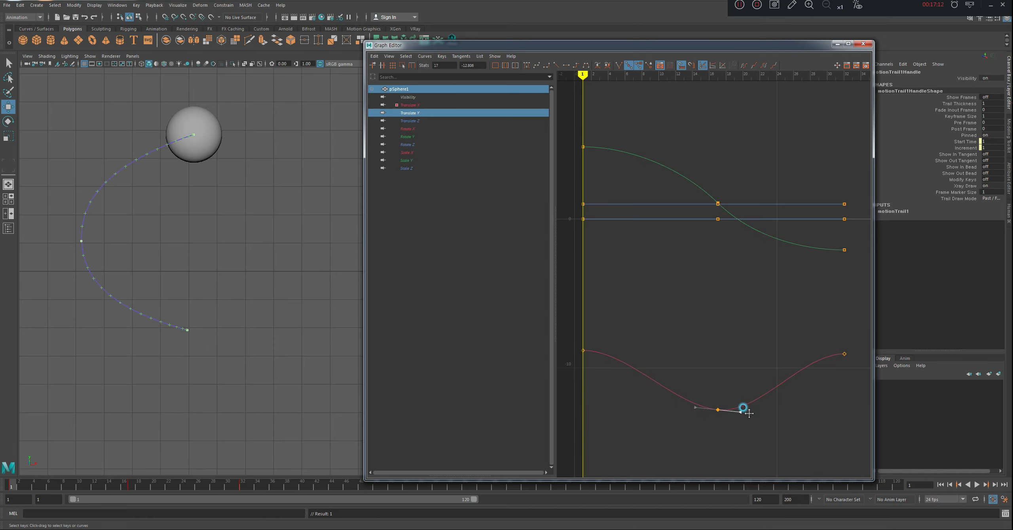
pyautogui.rightClick(717, 407)
pyautogui.click(758, 455)
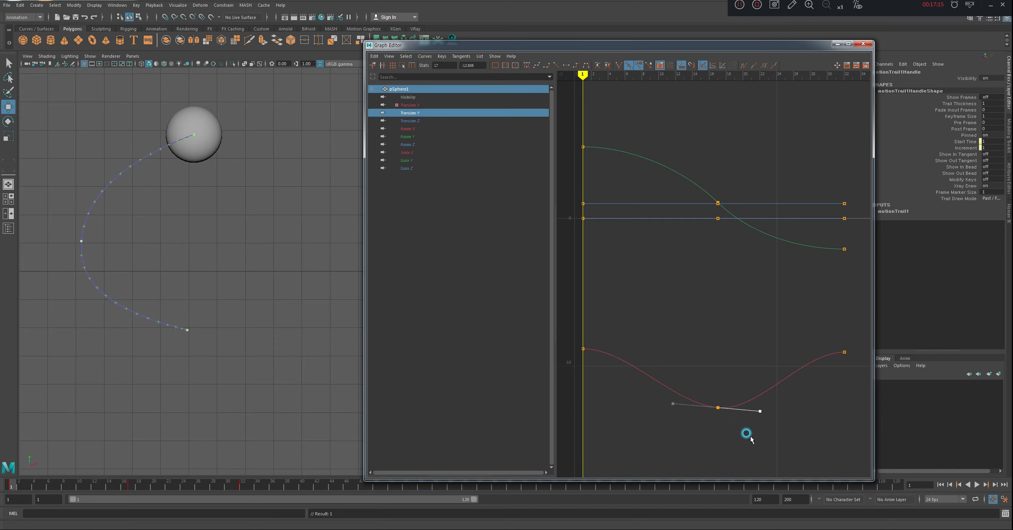
pyautogui.moveTo(756, 411); pyautogui.dragTo(760, 437, button='middle')
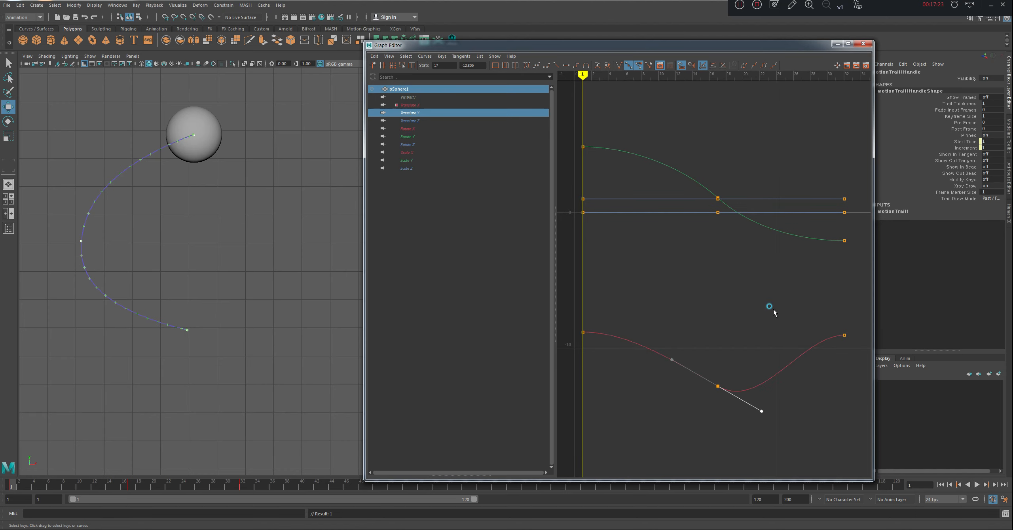
# Step: Select the frame 17 keys on all of the sphere's curves and delete them
pyautogui.click(775, 327)
pyautogui.moveTo(700, 155)
pyautogui.mouseDown()
pyautogui.moveTo(743, 281)
pyautogui.moveTo(769, 447)
pyautogui.mouseUp()
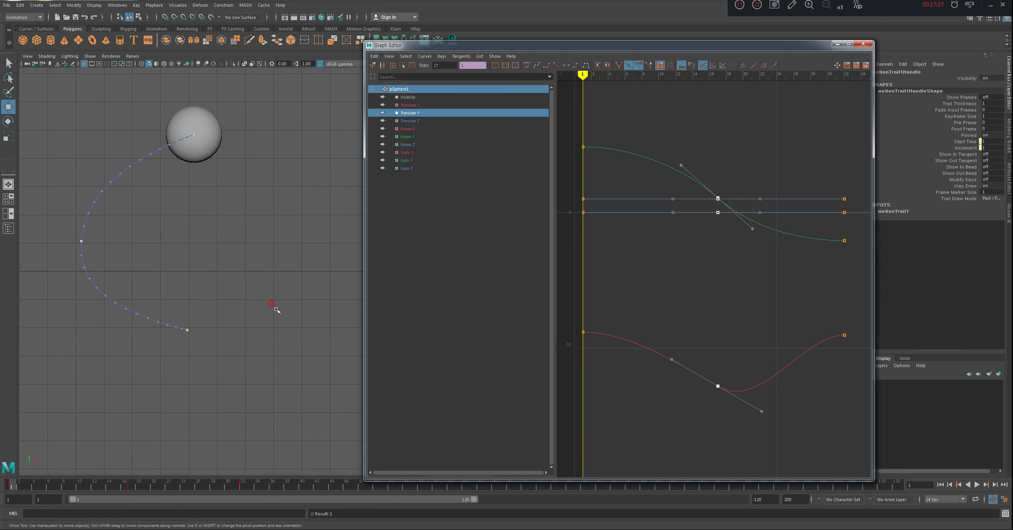
pyautogui.press('Delete')
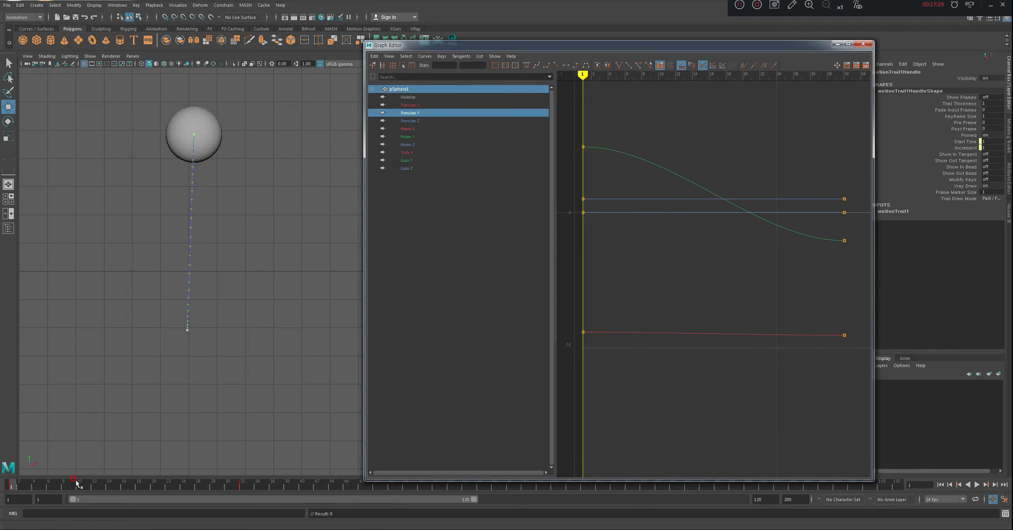
# Step: Select the whole Translate Y curve and compare linear with auto tangents at frame 18, ending on auto
pyautogui.moveTo(76, 480); pyautogui.dragTo(139, 484)
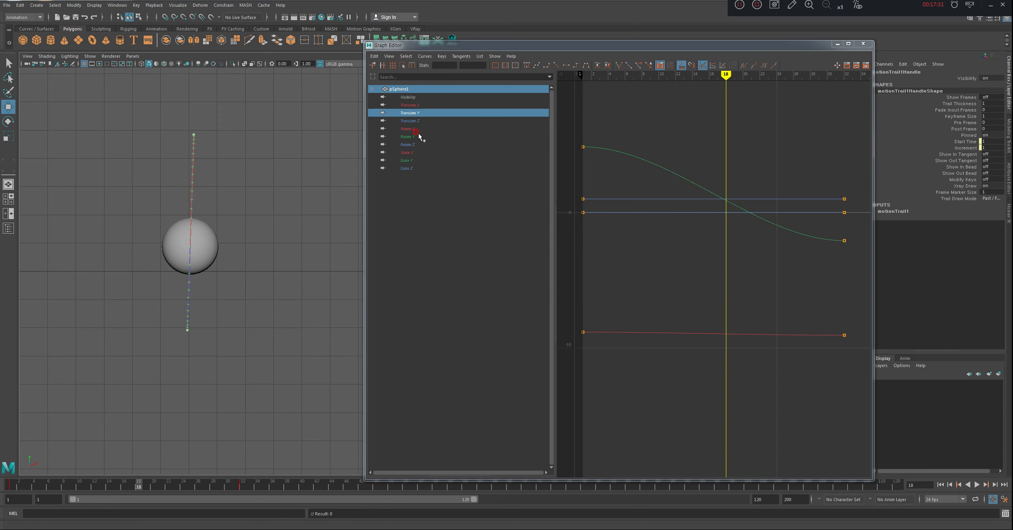
pyautogui.click(414, 121)
pyautogui.click(465, 113)
pyautogui.moveTo(571, 127); pyautogui.dragTo(856, 443)
pyautogui.keyDown('alt'); pyautogui.moveTo(219, 266); pyautogui.dragTo(379, 234, button='right'); pyautogui.keyUp('alt')
pyautogui.keyDown('alt'); pyautogui.moveTo(170, 237); pyautogui.dragTo(226, 310, button='middle'); pyautogui.keyUp('alt')
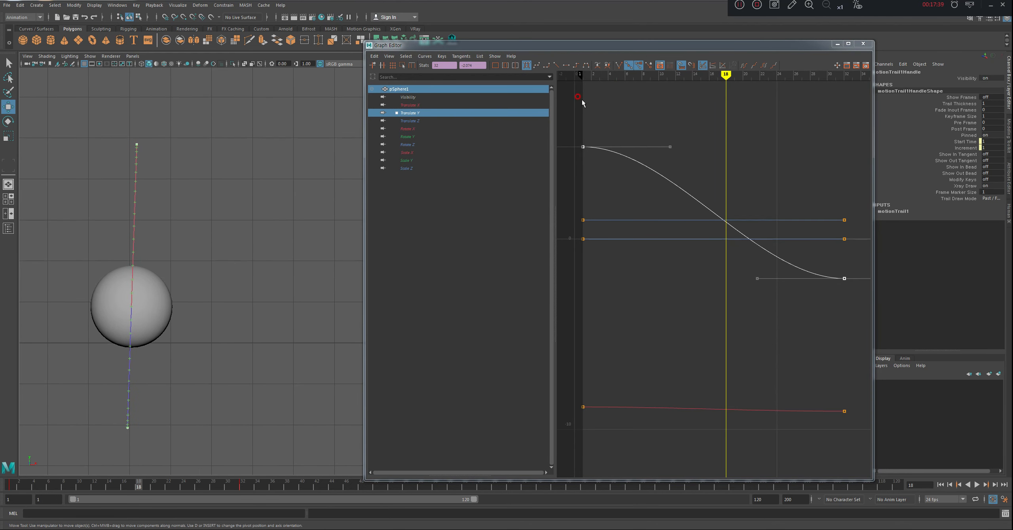
pyautogui.click(556, 65)
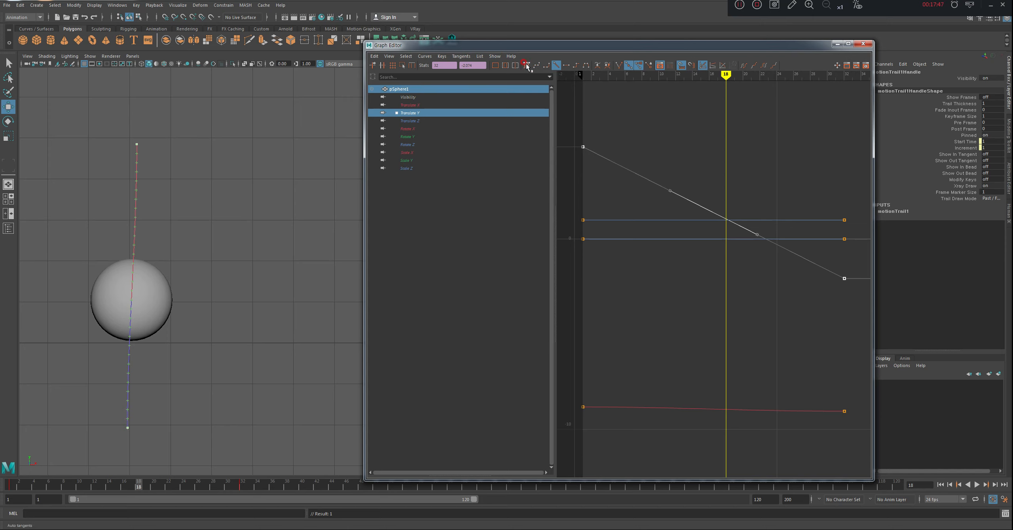
pyautogui.click(527, 65)
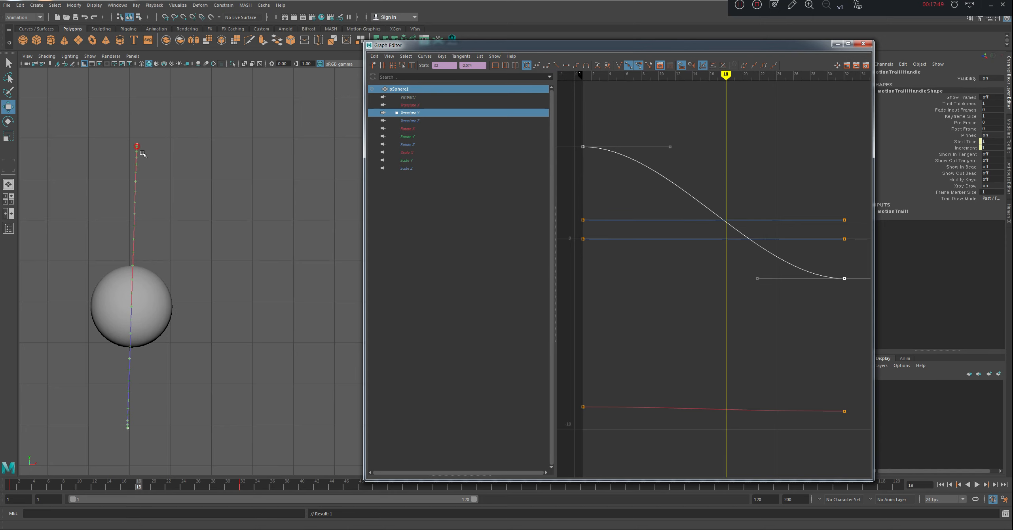
# Step: Play the animation repeatedly from frame 1 to examine the sphere's easing with auto tangents on Translate Y
pyautogui.moveTo(43, 485); pyautogui.dragTo(1, 495)
pyautogui.hotkey('alt', 'v')
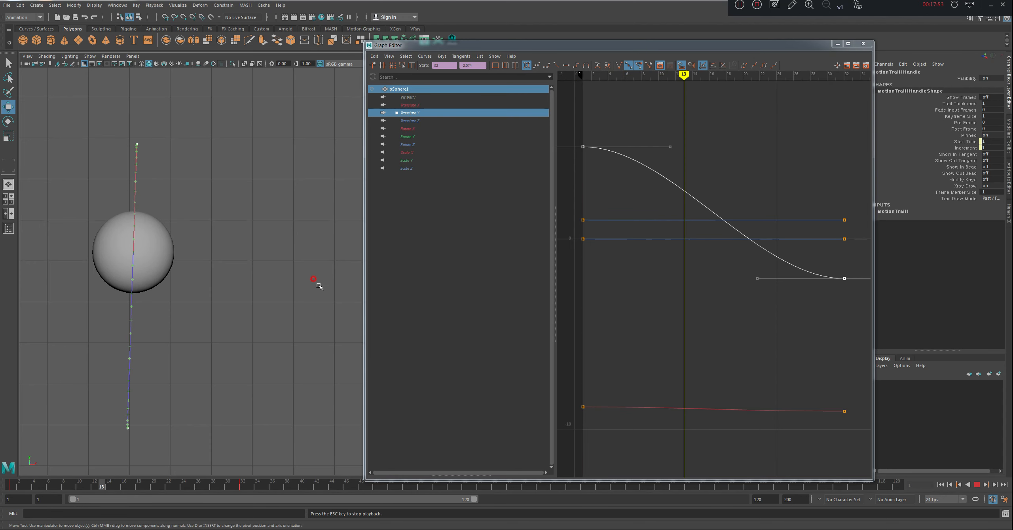
pyautogui.press('Escape')
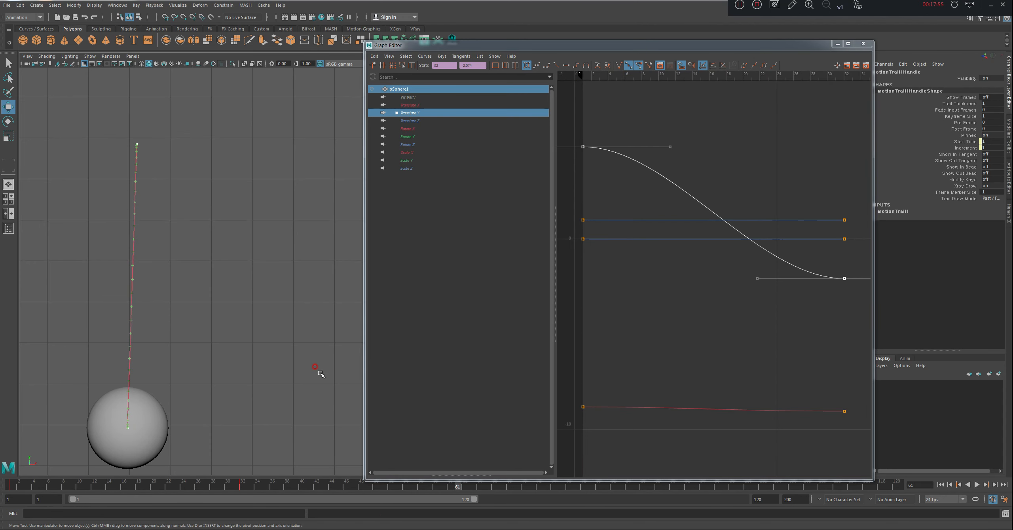
pyautogui.click(13, 488)
pyautogui.hotkey('alt', 'v')
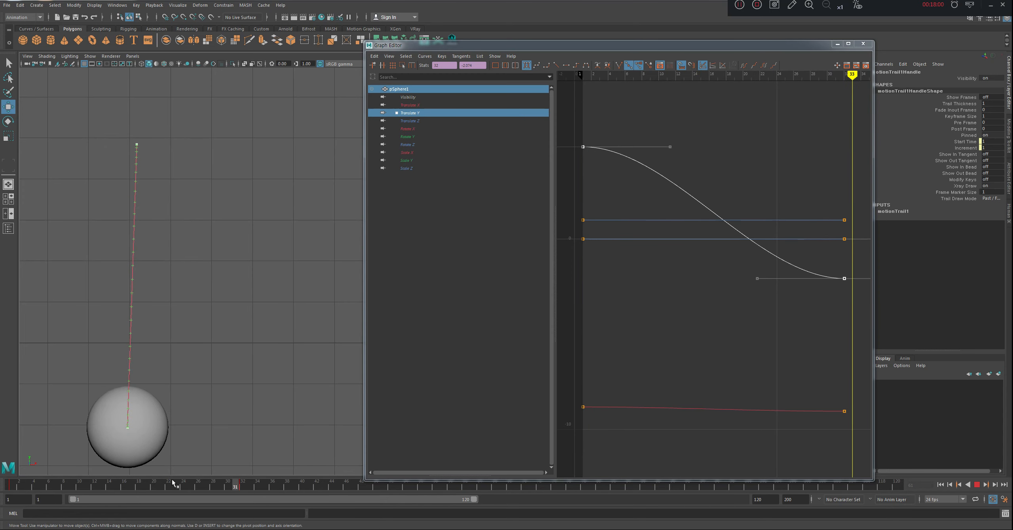
pyautogui.click(6, 486)
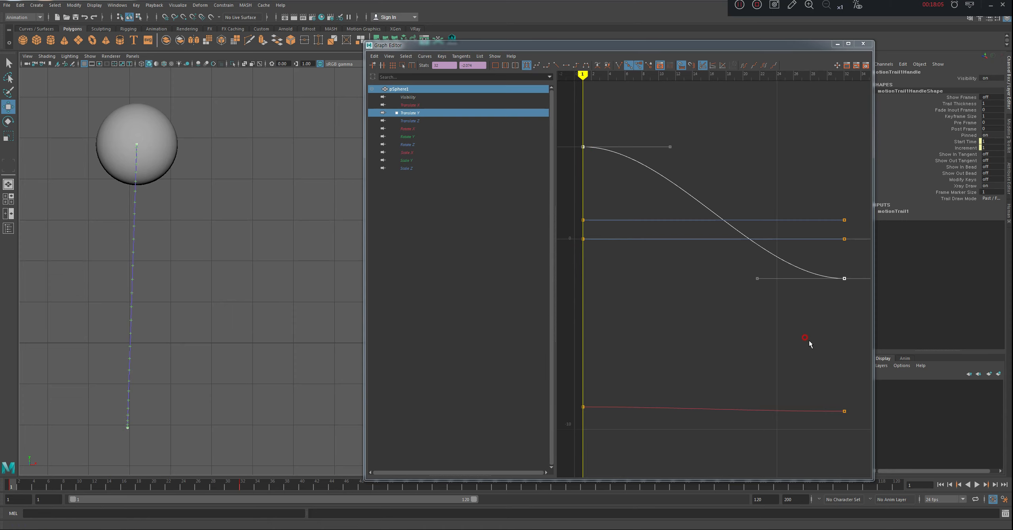
pyautogui.hotkey('alt', 'v')
pyautogui.hotkey('alt', 'v')
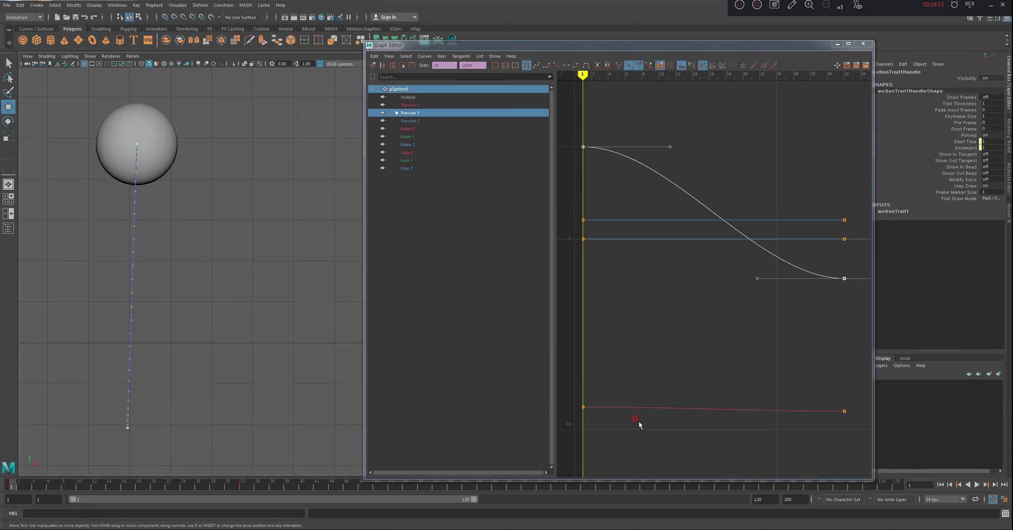
pyautogui.click(154, 141)
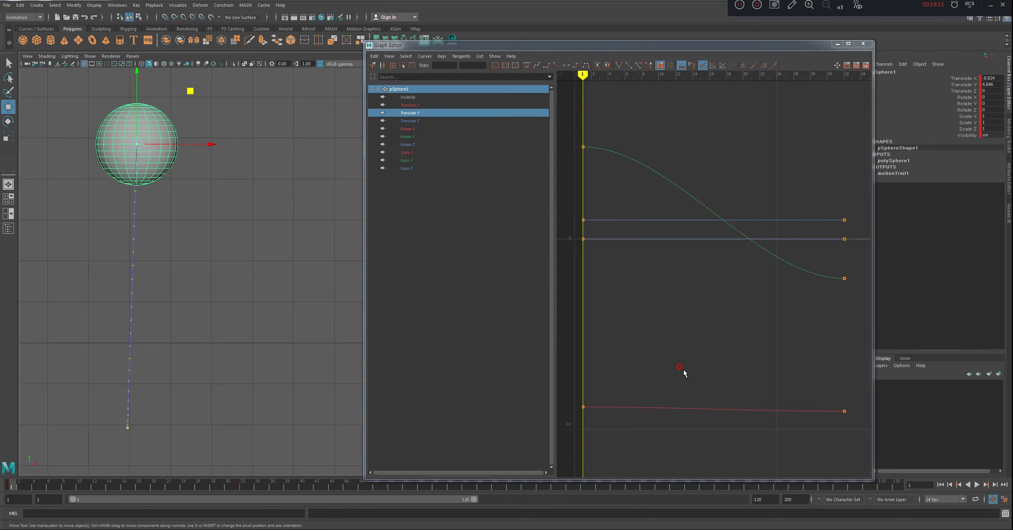
pyautogui.click(208, 263)
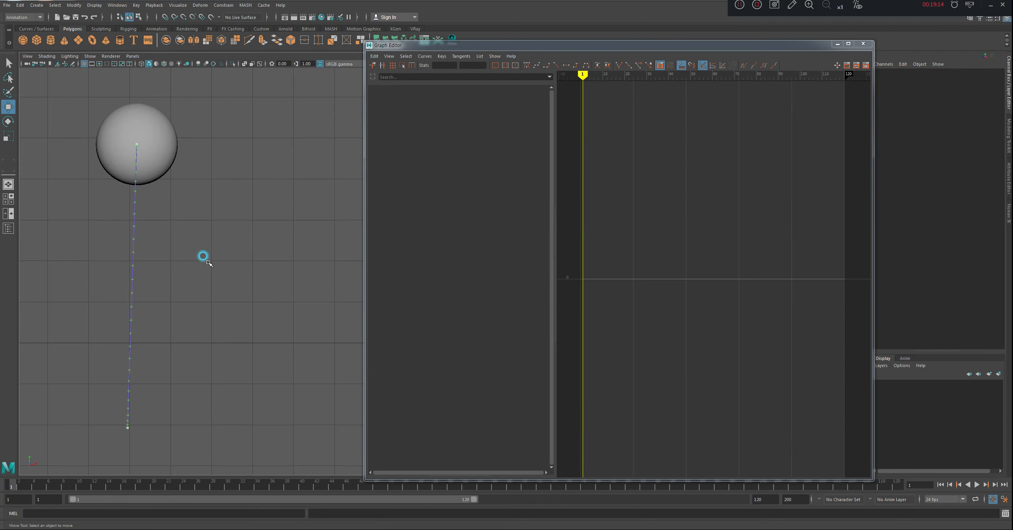
pyautogui.click(162, 161)
pyautogui.click(295, 207)
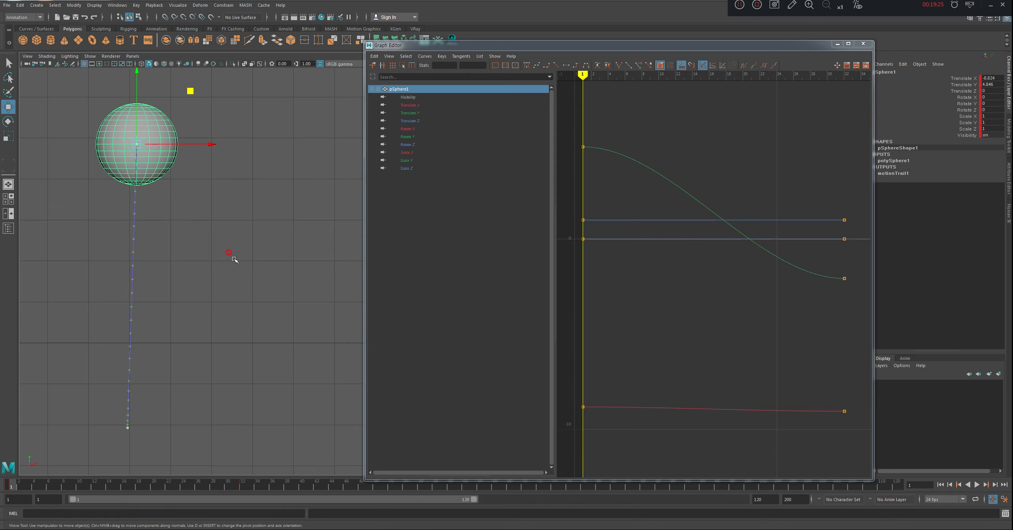
pyautogui.click(182, 273)
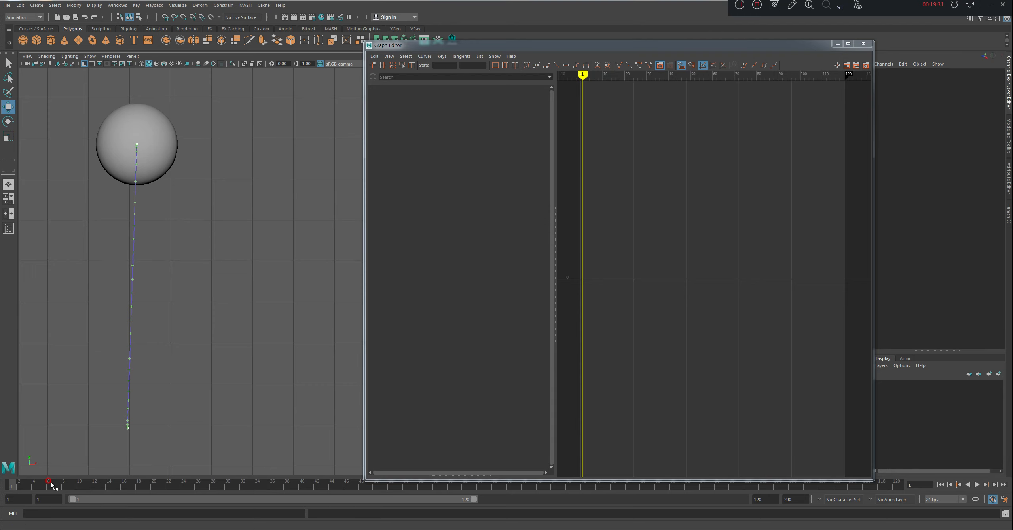
# Step: Shorten the playback range to end at frame 36 and delete the sphere's key at frame 32
pyautogui.moveTo(476, 501); pyautogui.dragTo(188, 511)
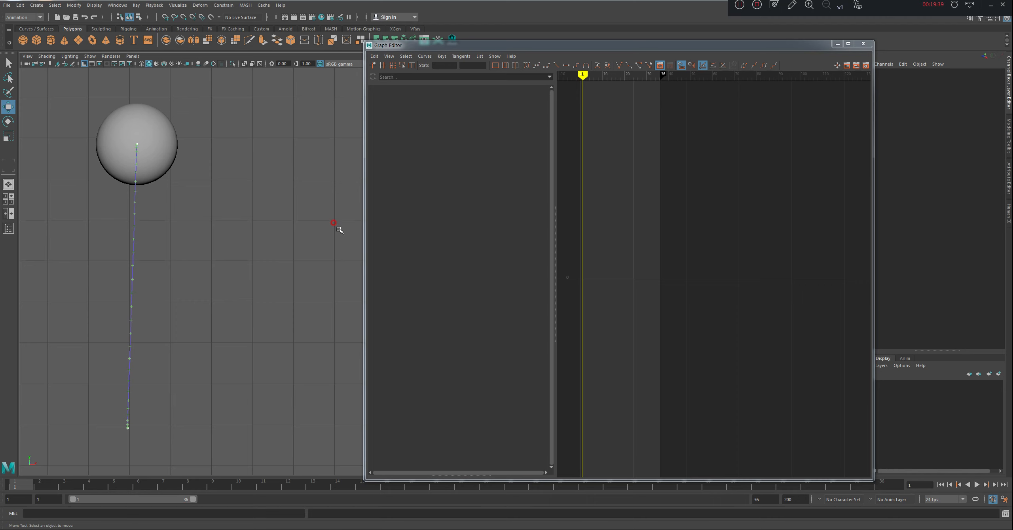
pyautogui.click(154, 130)
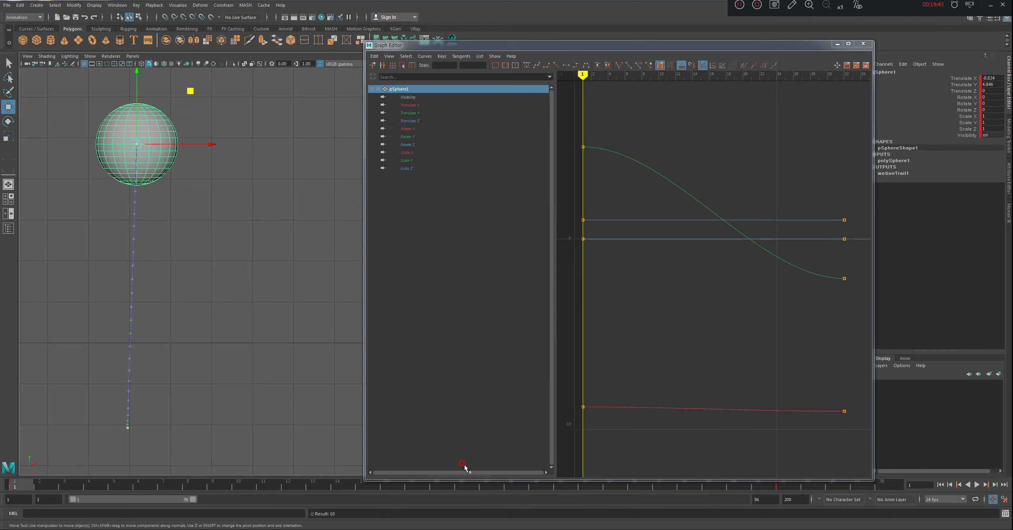
pyautogui.click(777, 486)
pyautogui.rightClick(781, 486)
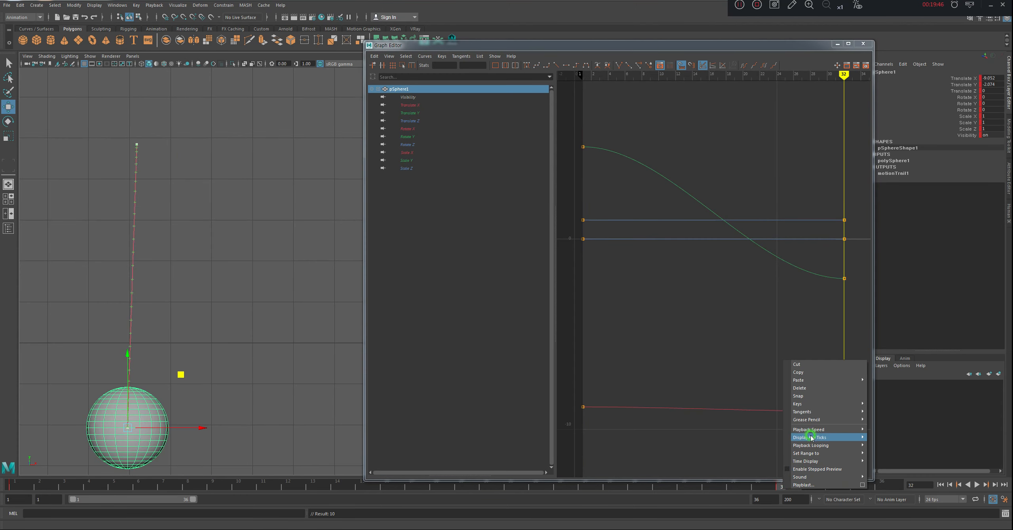
pyautogui.click(814, 389)
pyautogui.moveTo(159, 199); pyautogui.dragTo(105, 304, button='middle')
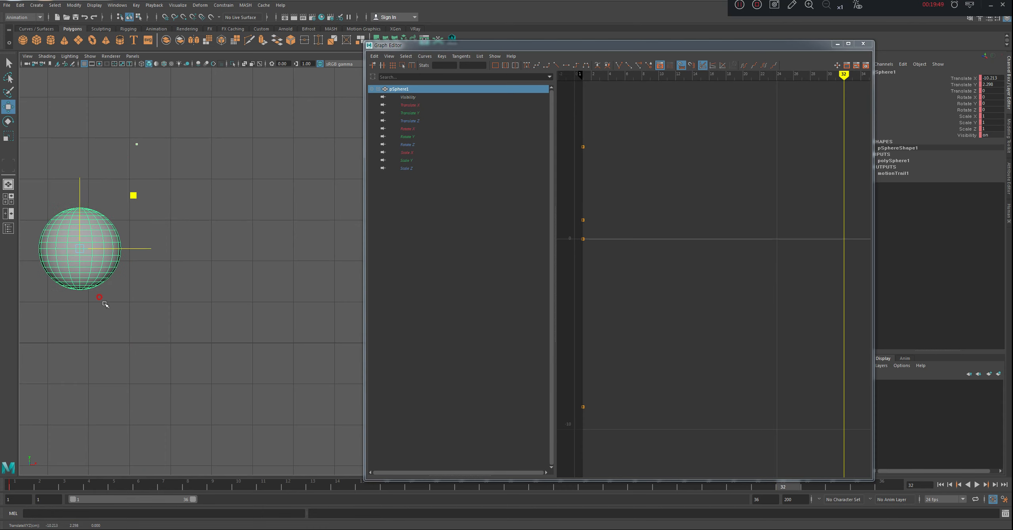
pyautogui.press('s')
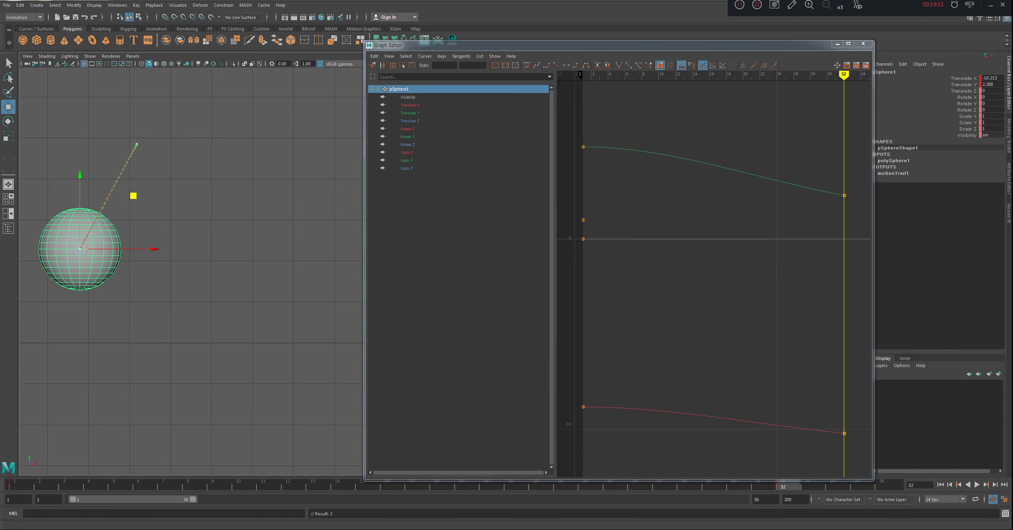
pyautogui.rightClick(782, 486)
pyautogui.click(814, 389)
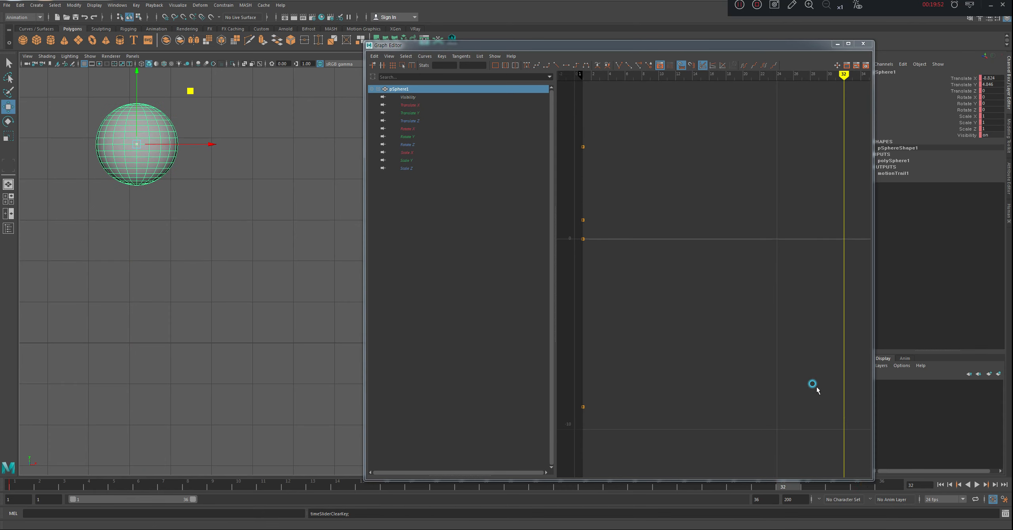
# Step: At frame 36, move the sphere about 7 units along X to key its end pose, and narrow the Graph Editor window
pyautogui.click(881, 483)
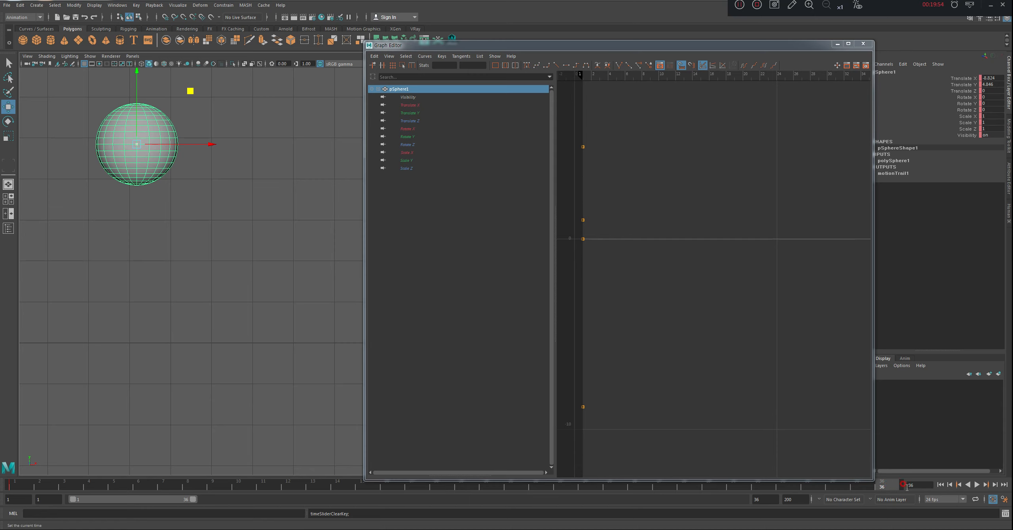
pyautogui.moveTo(235, 213)
pyautogui.keyDown('alt'); pyautogui.mouseDown(button='middle')
pyautogui.moveTo(180, 319)
pyautogui.moveTo(178, 349)
pyautogui.mouseUp(button='middle'); pyautogui.keyUp('alt')
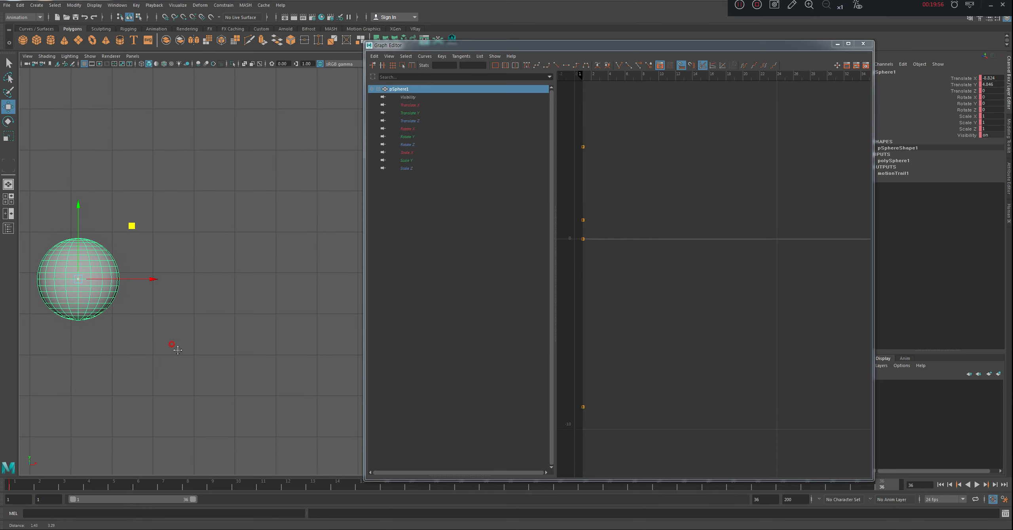
pyautogui.click(15, 485)
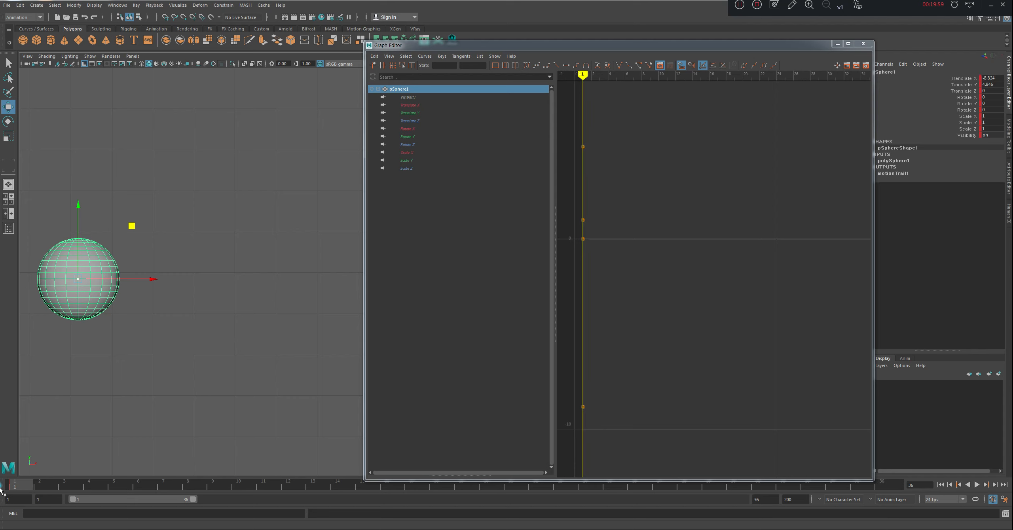
pyautogui.click(881, 485)
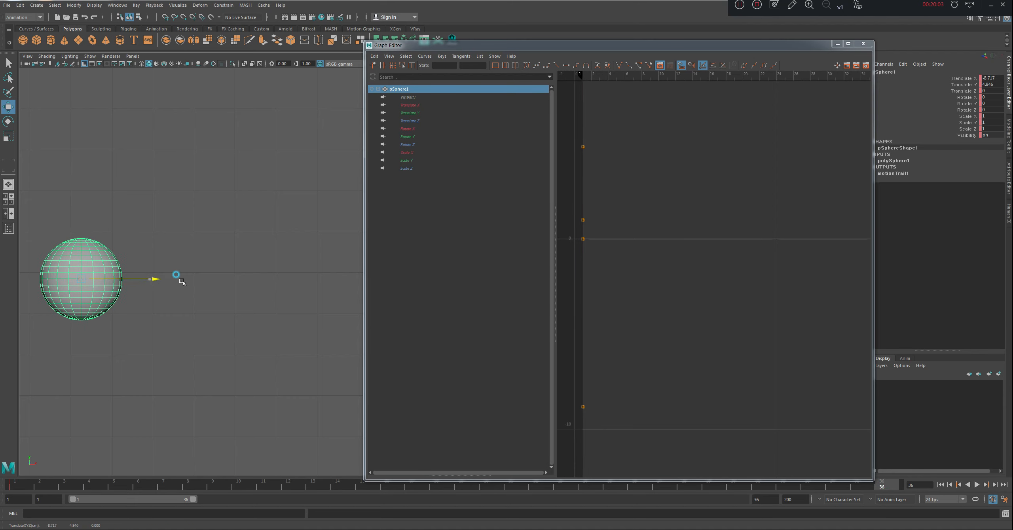
pyautogui.moveTo(176, 279)
pyautogui.mouseDown()
pyautogui.moveTo(418, 273)
pyautogui.moveTo(434, 281)
pyautogui.mouseUp()
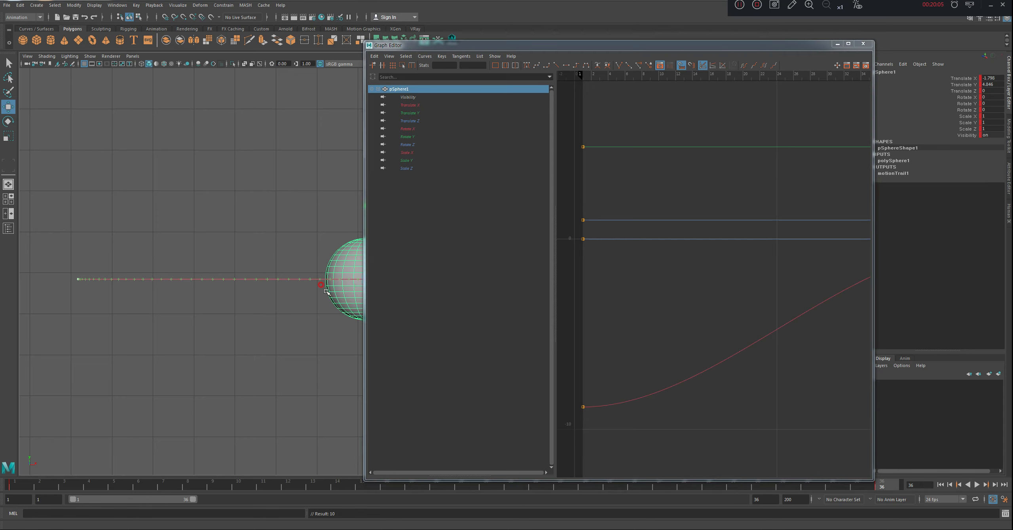
pyautogui.keyDown('alt'); pyautogui.moveTo(305, 283); pyautogui.dragTo(276, 249, button='middle'); pyautogui.keyUp('alt')
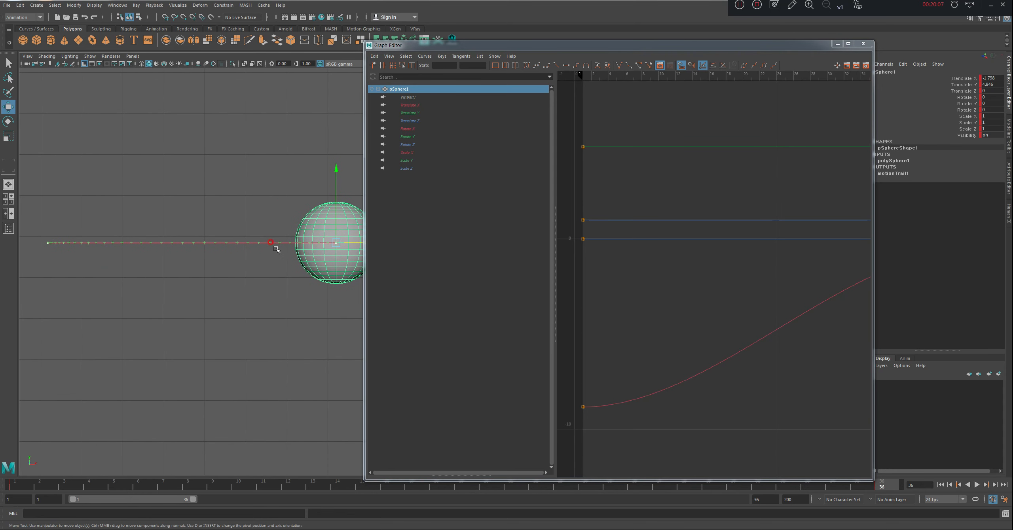
pyautogui.moveTo(364, 284); pyautogui.dragTo(395, 289)
pyautogui.moveTo(380, 246); pyautogui.dragTo(387, 247)
# Step: Isolate the Translate X curve, give all its keys linear tangents and play the animation from frame 1
pyautogui.moveTo(57, 483); pyautogui.dragTo(4, 485)
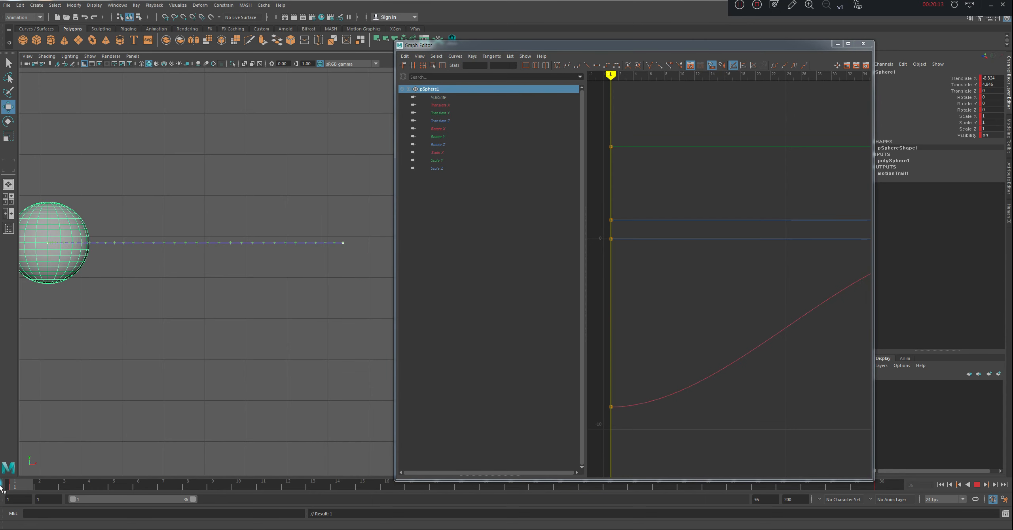
pyautogui.click(439, 105)
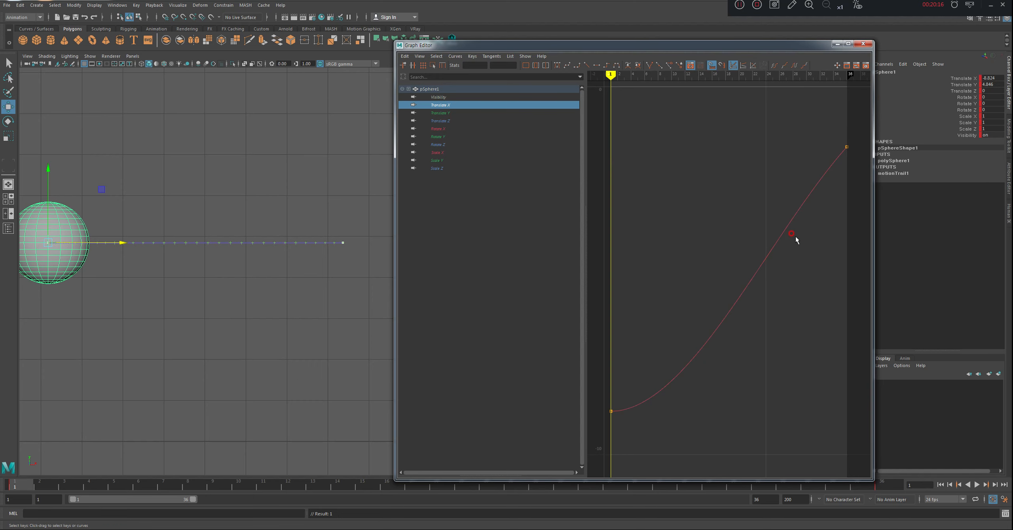
pyautogui.moveTo(850, 140); pyautogui.dragTo(561, 276)
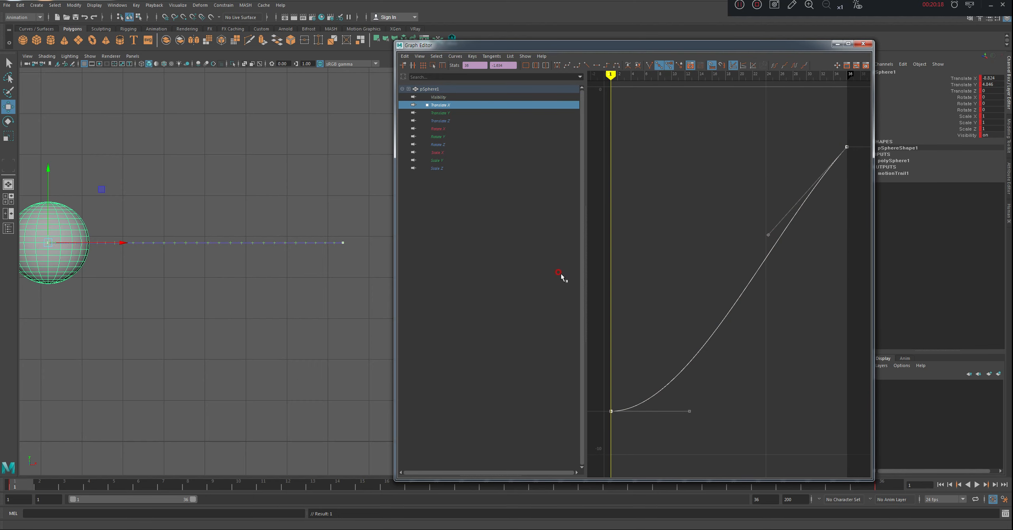
pyautogui.click(586, 62)
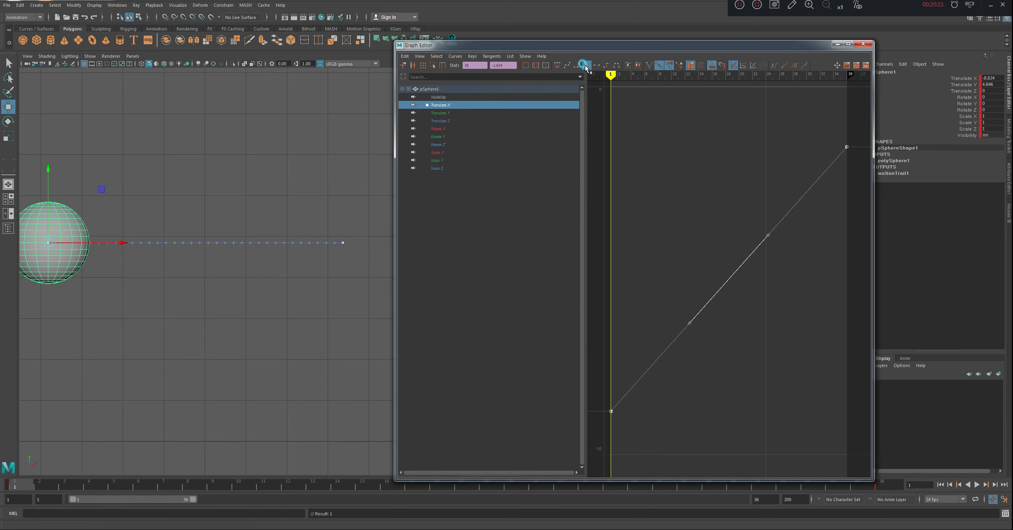
pyautogui.moveTo(14, 485)
pyautogui.mouseDown()
pyautogui.moveTo(85, 480)
pyautogui.moveTo(14, 482)
pyautogui.mouseUp()
pyautogui.hotkey('alt', 'v')
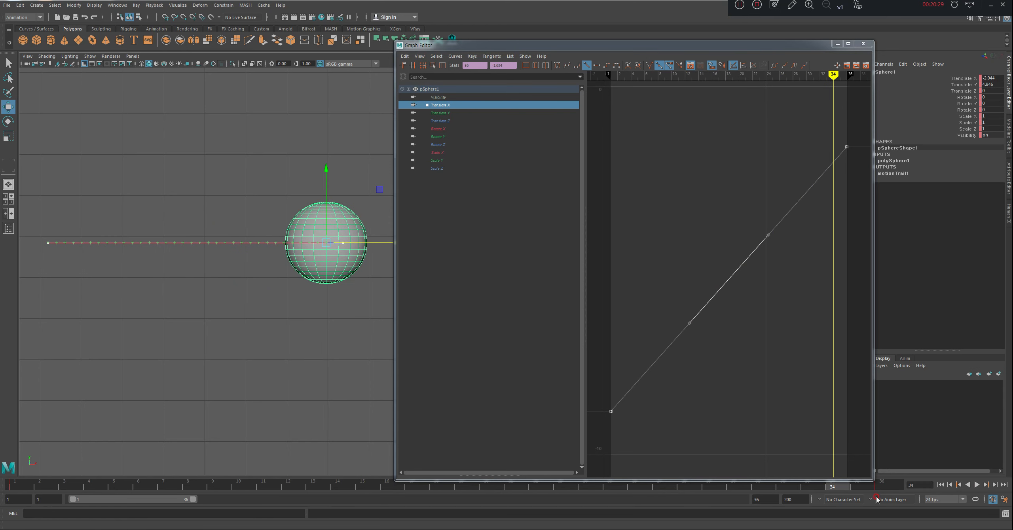
# Step: Set all keys on the Translate X curve to auto tangents and play the animation from frame 1
pyautogui.click(13, 487)
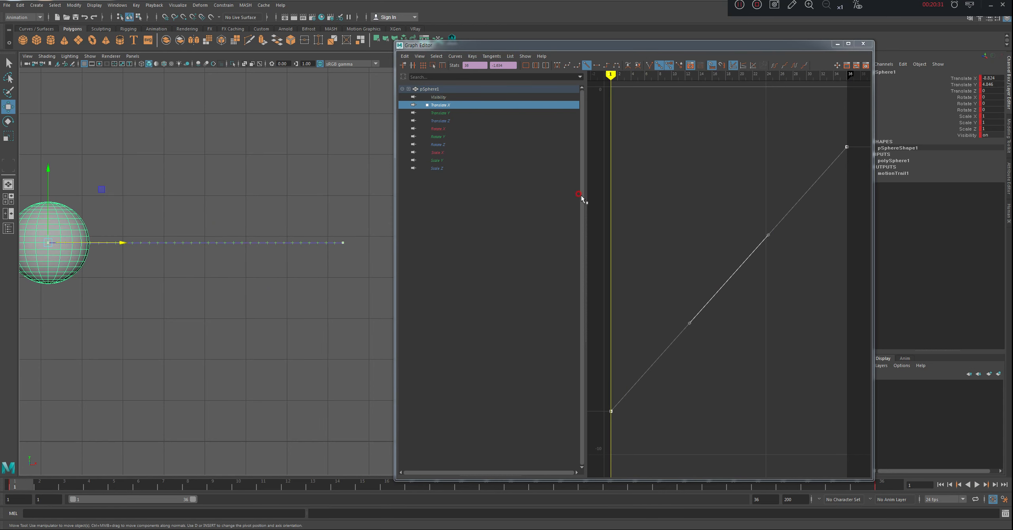
pyautogui.moveTo(853, 124); pyautogui.dragTo(587, 436)
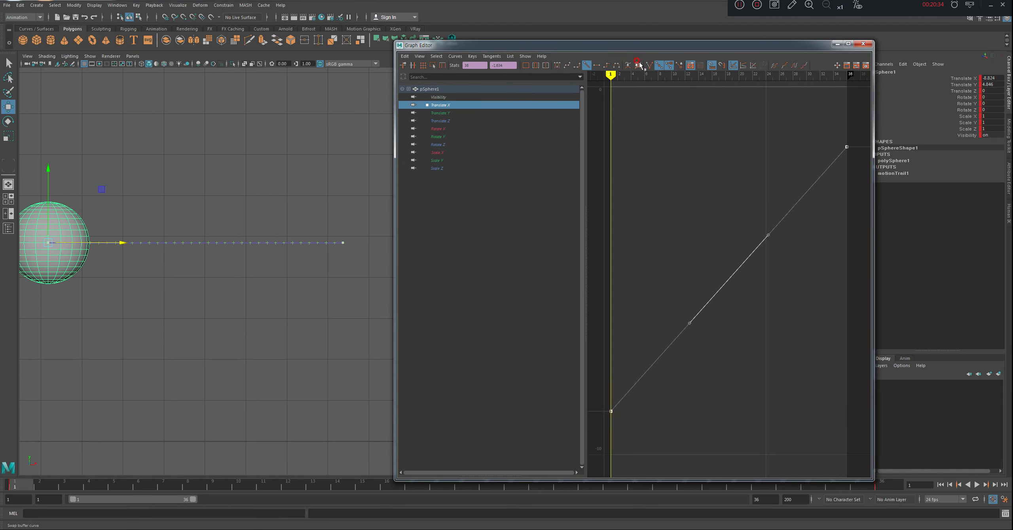
pyautogui.click(557, 65)
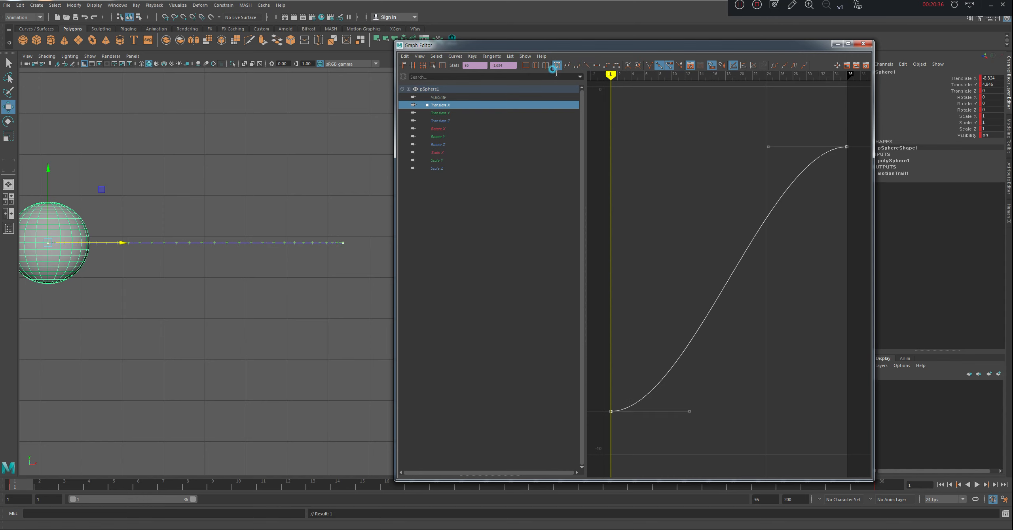
pyautogui.hotkey('alt', 'v')
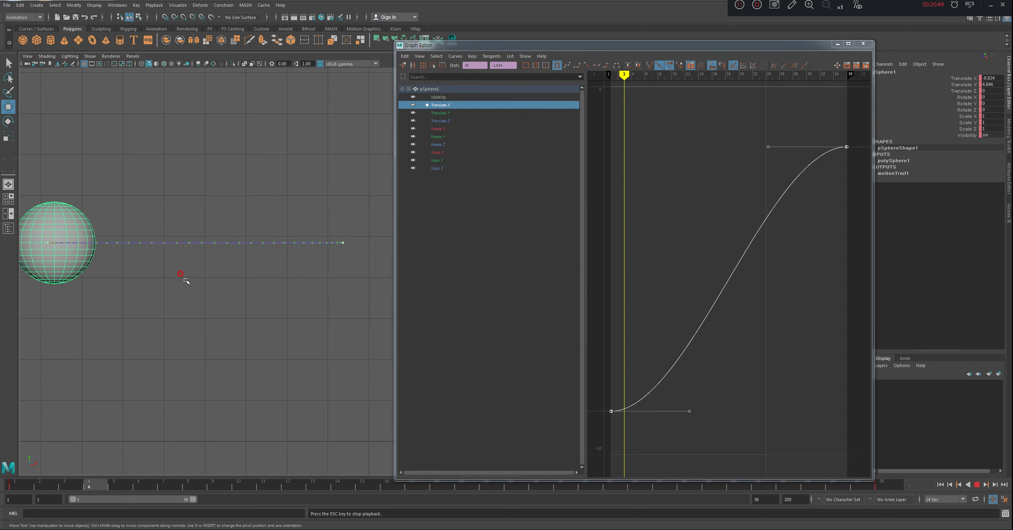
pyautogui.press('Escape')
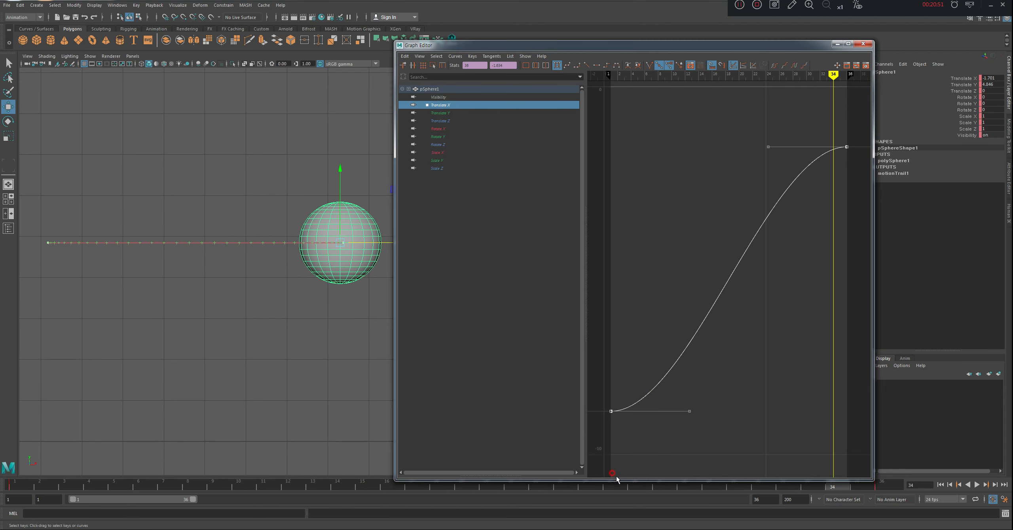
# Step: Key the sphere at frame 18 and steepen the tangent of that key on the Translate X curve
pyautogui.moveTo(615, 475); pyautogui.dragTo(619, 455)
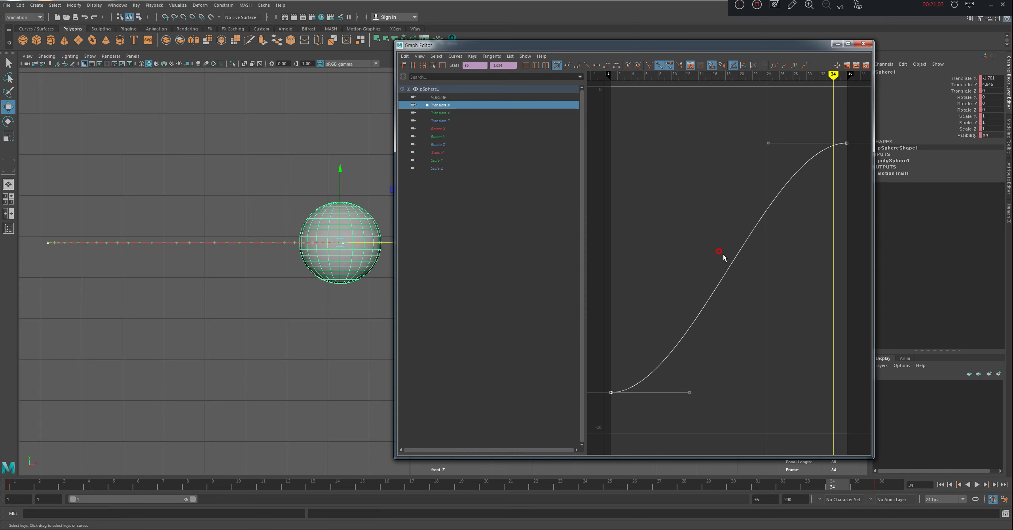
pyautogui.moveTo(412, 489); pyautogui.dragTo(438, 490)
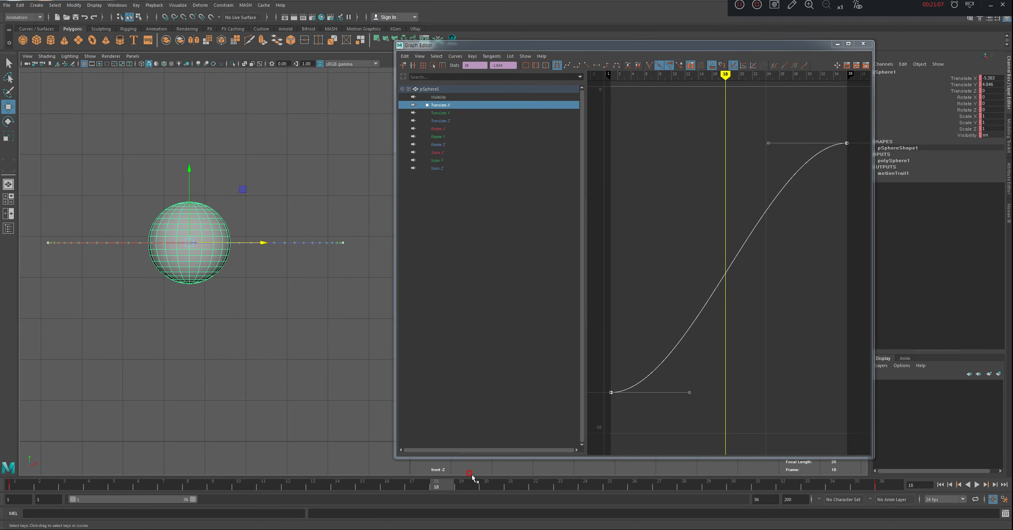
pyautogui.press('s')
pyautogui.moveTo(695, 237); pyautogui.dragTo(743, 291)
pyautogui.click(766, 229)
pyautogui.moveTo(767, 229); pyautogui.dragTo(742, 220, button='middle')
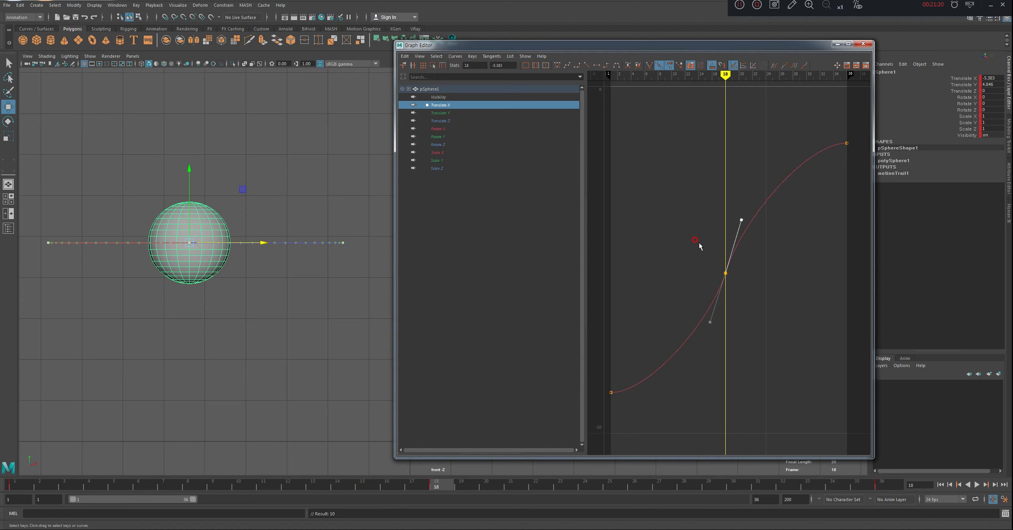
# Step: Key the sphere's Translate X at about -8.56 on frame 7 and about -2.03 on frame 30, and play the result
pyautogui.moveTo(436, 483); pyautogui.dragTo(167, 493)
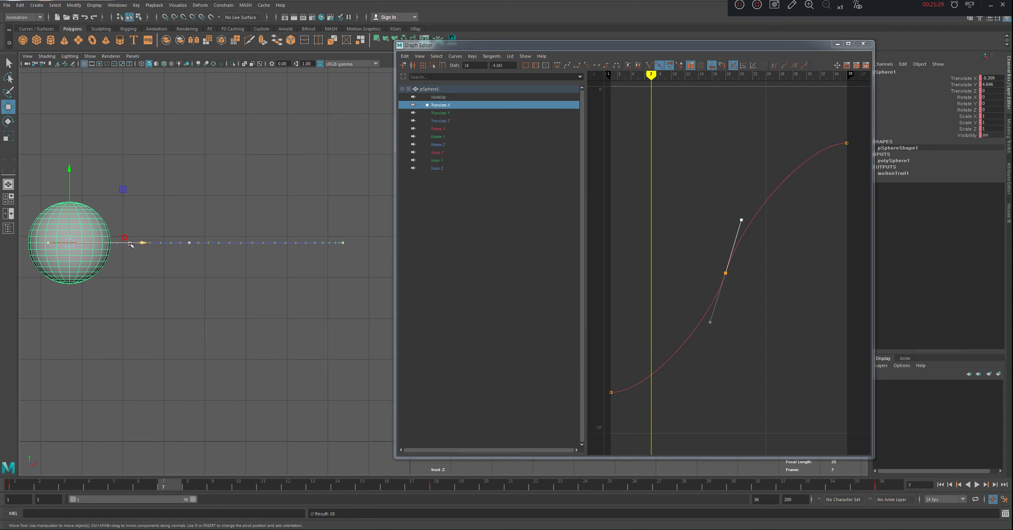
pyautogui.moveTo(132, 244); pyautogui.dragTo(121, 244)
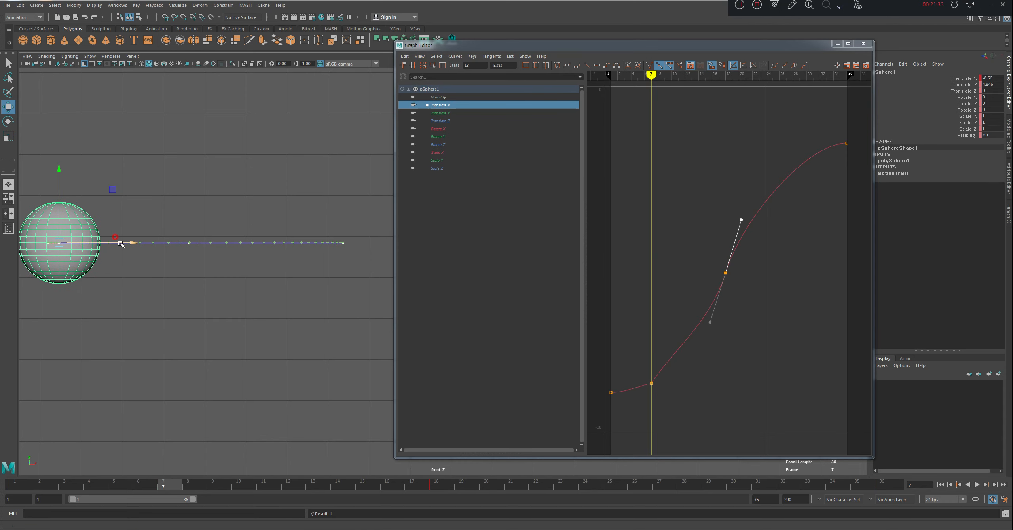
pyautogui.moveTo(459, 484); pyautogui.dragTo(746, 490)
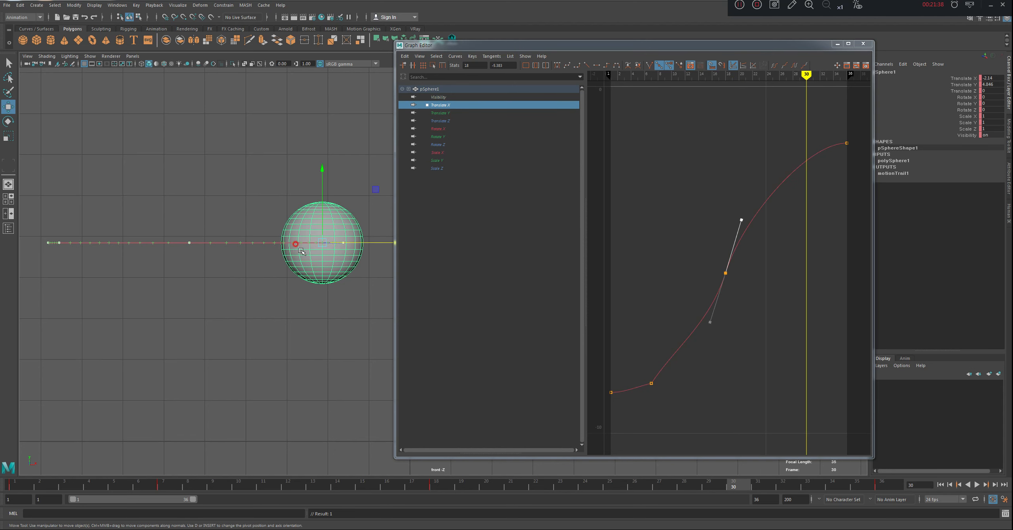
pyautogui.moveTo(369, 244); pyautogui.dragTo(376, 245)
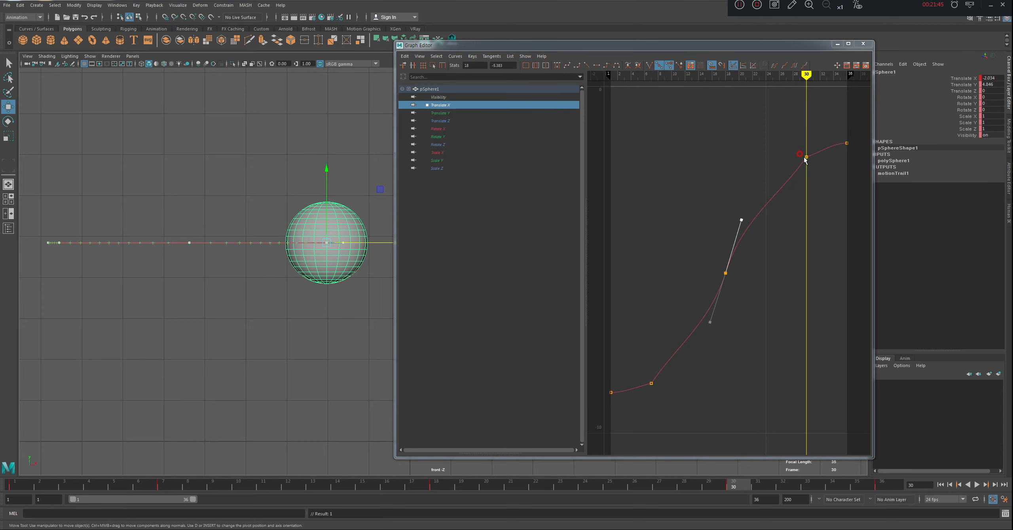
pyautogui.moveTo(67, 486); pyautogui.dragTo(2, 486)
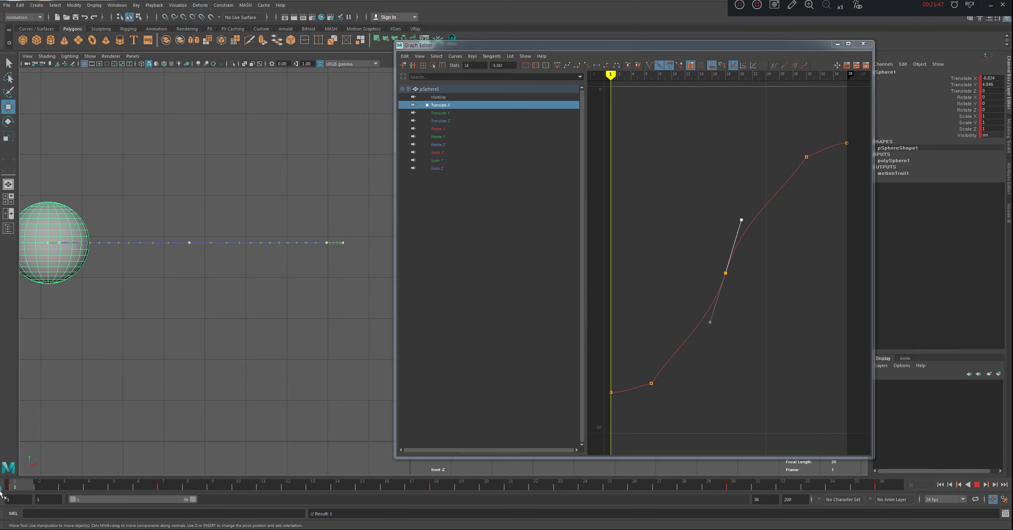
pyautogui.hotkey('alt', 'v')
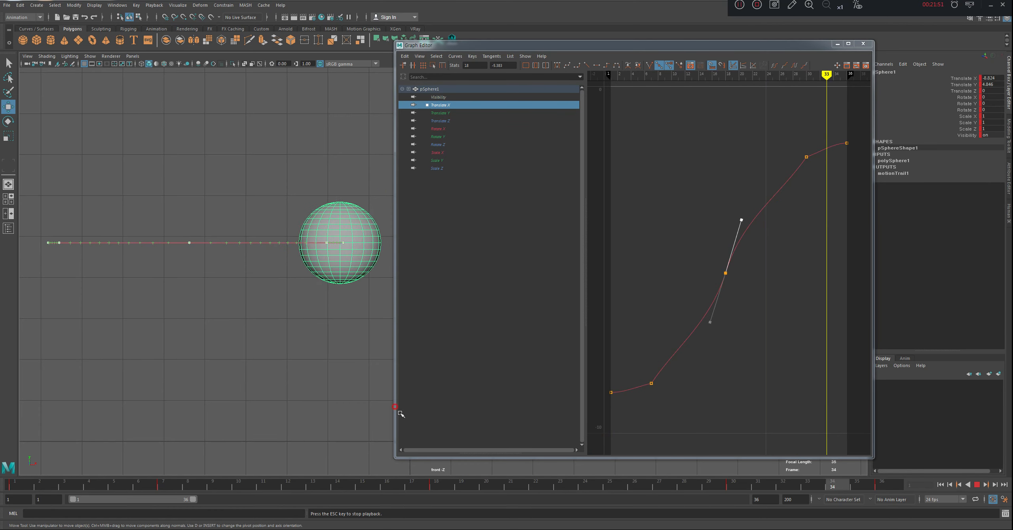
pyautogui.press('Escape')
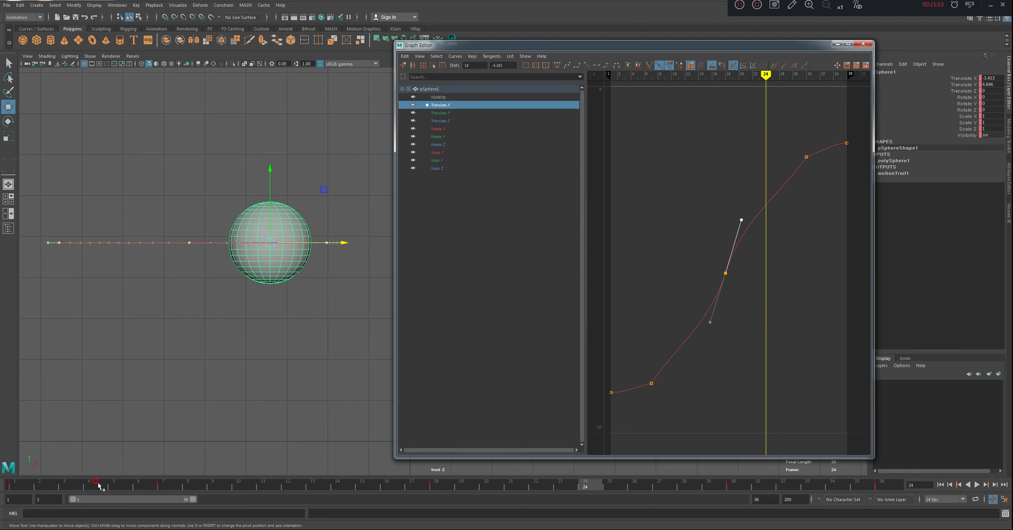
# Step: Set the frame 7 key on Translate X to auto tangents and adjust its outgoing handle to smooth the curve
pyautogui.moveTo(98, 485); pyautogui.dragTo(170, 481)
pyautogui.click(641, 380)
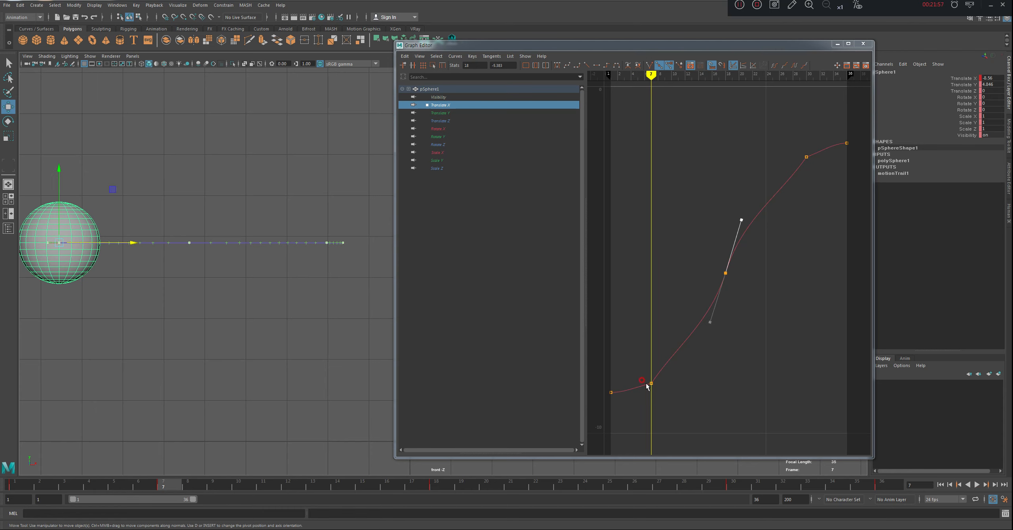
pyautogui.moveTo(646, 383); pyautogui.dragTo(683, 432)
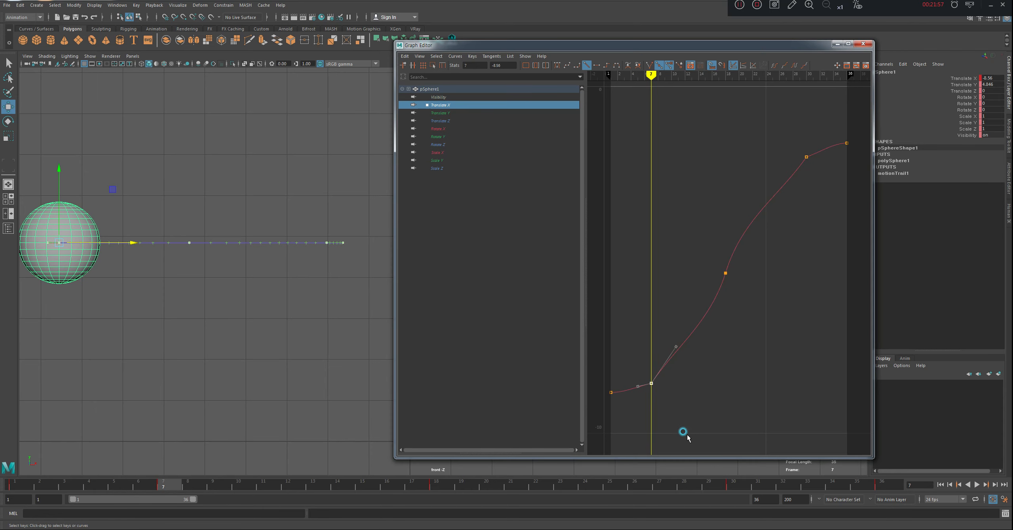
pyautogui.click(556, 66)
pyautogui.click(675, 367)
pyautogui.moveTo(675, 366); pyautogui.dragTo(678, 369, button='middle')
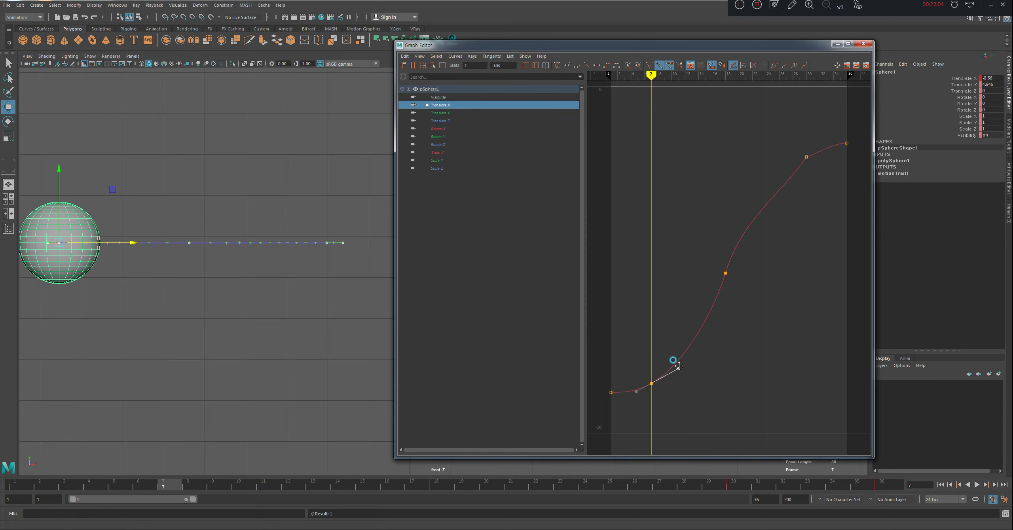
# Step: Set the frame 30 key on the Translate X curve to auto tangents
pyautogui.moveTo(788, 145); pyautogui.dragTo(814, 215)
pyautogui.click(557, 65)
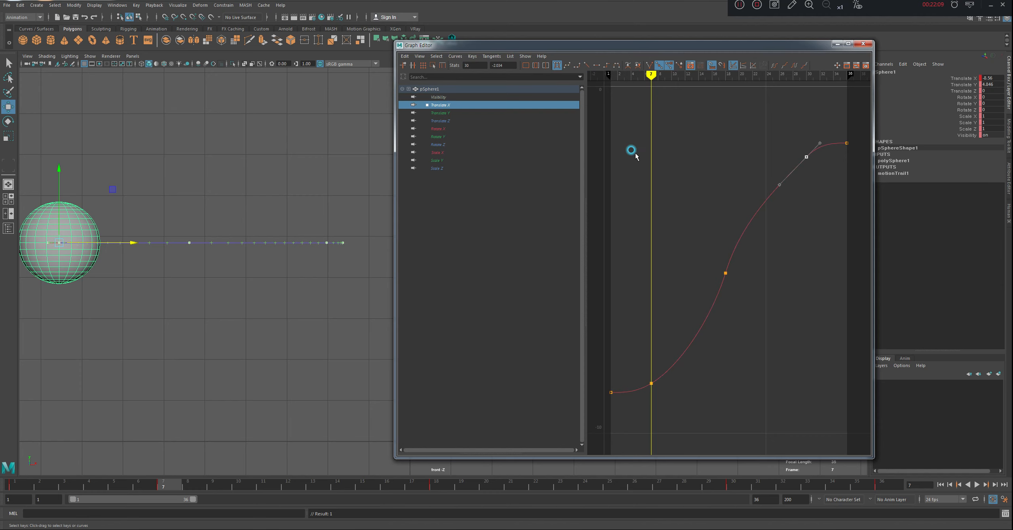
pyautogui.click(779, 185)
pyautogui.click(817, 142)
# Step: Break the tangents of the frame 30 Translate X key and tilt its handles to a shallower slope
pyautogui.moveTo(796, 156); pyautogui.dragTo(802, 162)
pyautogui.click(778, 174)
pyautogui.click(805, 159)
pyautogui.click(649, 65)
pyautogui.click(816, 150)
pyautogui.moveTo(815, 143); pyautogui.dragTo(820, 144, button='middle')
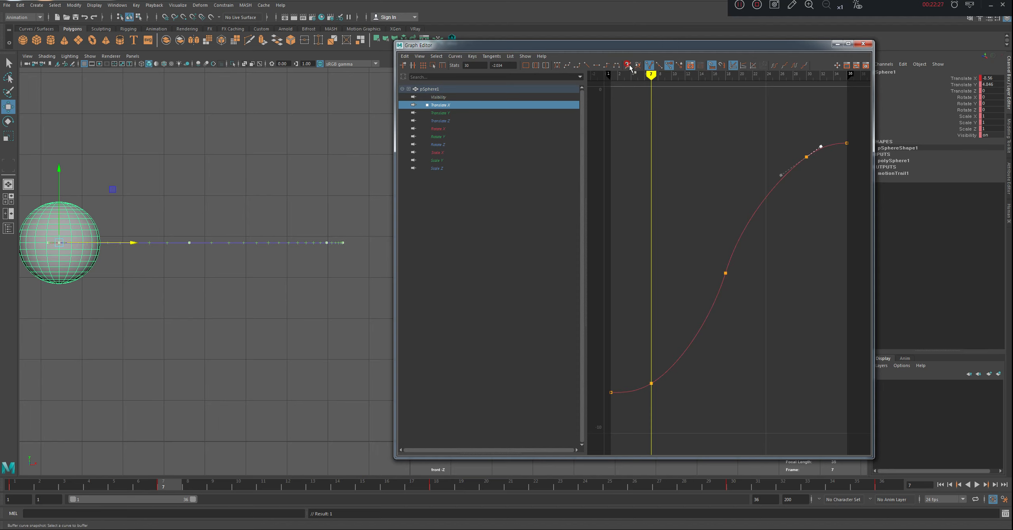
# Step: Unify the frame 30 key's tangents and raise the key on the Translate X curve to about -1.9
pyautogui.click(659, 66)
pyautogui.click(805, 157)
pyautogui.moveTo(806, 157); pyautogui.dragTo(806, 152, button='middle')
pyautogui.click(782, 169)
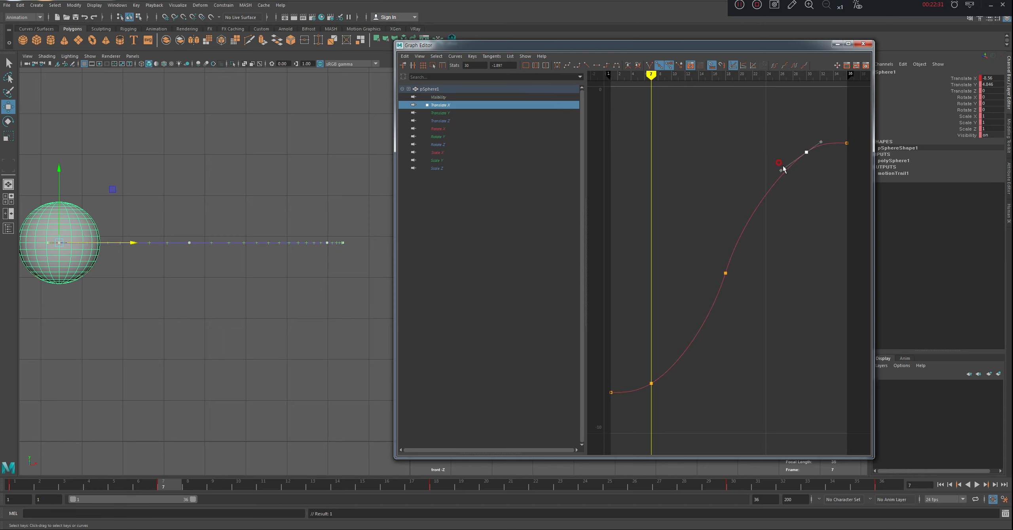
# Step: Reshape the Translate X curve by adjusting the tangents of the keys at frames 30 and 18, making the frame 18 tangent steep
pyautogui.click(782, 166)
pyautogui.click(839, 144)
pyautogui.click(816, 155)
pyautogui.click(784, 173)
pyautogui.moveTo(711, 269); pyautogui.dragTo(746, 316)
pyautogui.moveTo(742, 222); pyautogui.dragTo(736, 222)
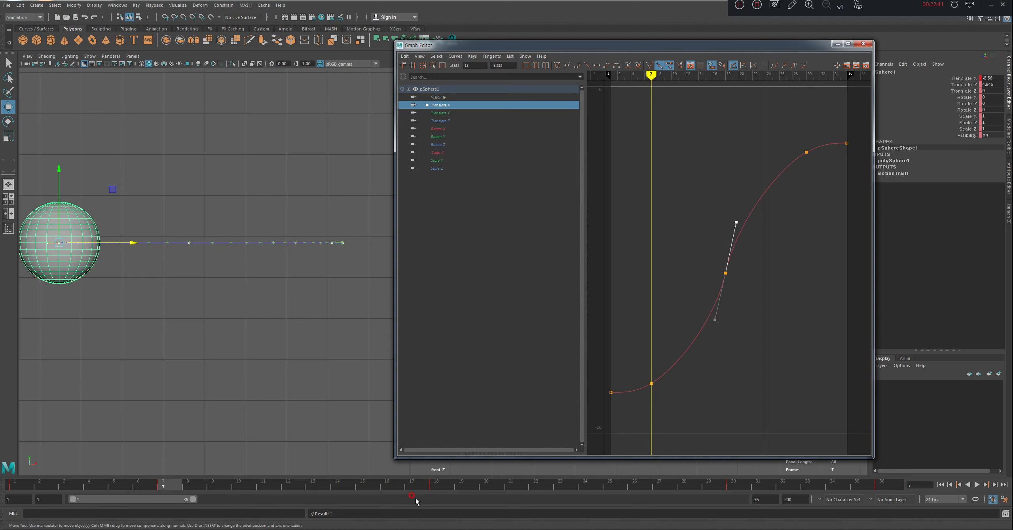
# Step: Play the sphere animation from frame 1 to check its timing, and stop playback
pyautogui.moveTo(70, 486); pyautogui.dragTo(6, 484)
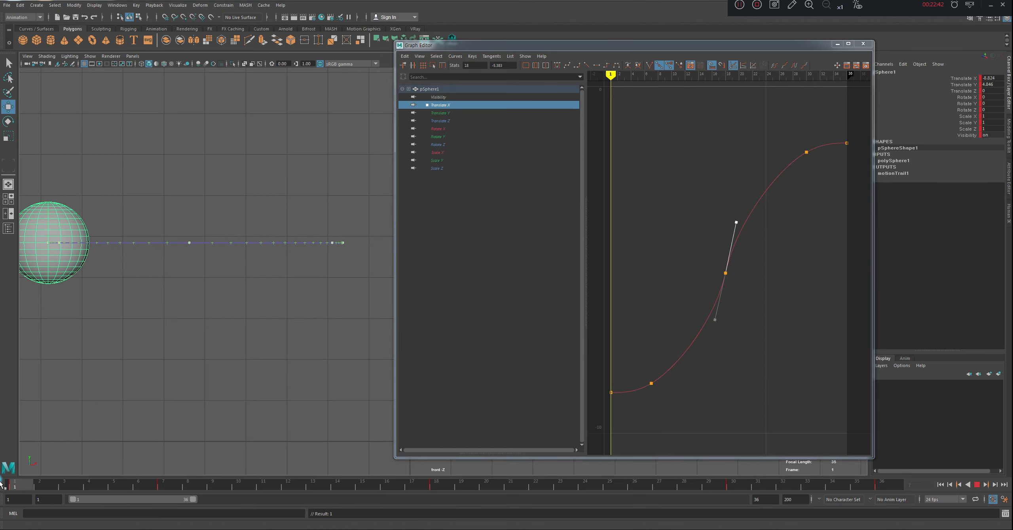
pyautogui.hotkey('alt', 'v')
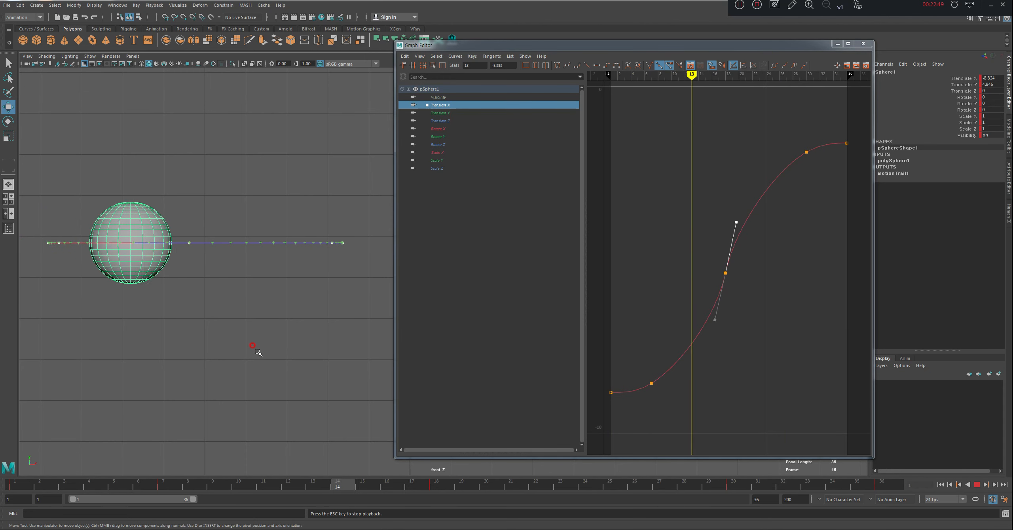
pyautogui.press('Escape')
# Step: Move the sphere slightly back along X at frame 17 and forward to Translate X -4.505 at frame 19
pyautogui.moveTo(446, 494); pyautogui.dragTo(414, 493)
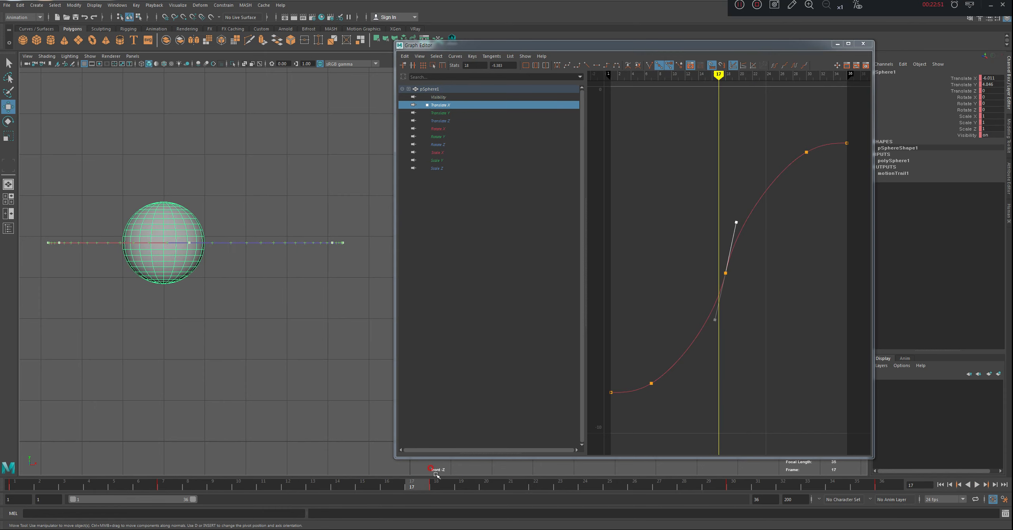
pyautogui.moveTo(229, 243); pyautogui.dragTo(219, 243)
pyautogui.moveTo(432, 487); pyautogui.dragTo(462, 487)
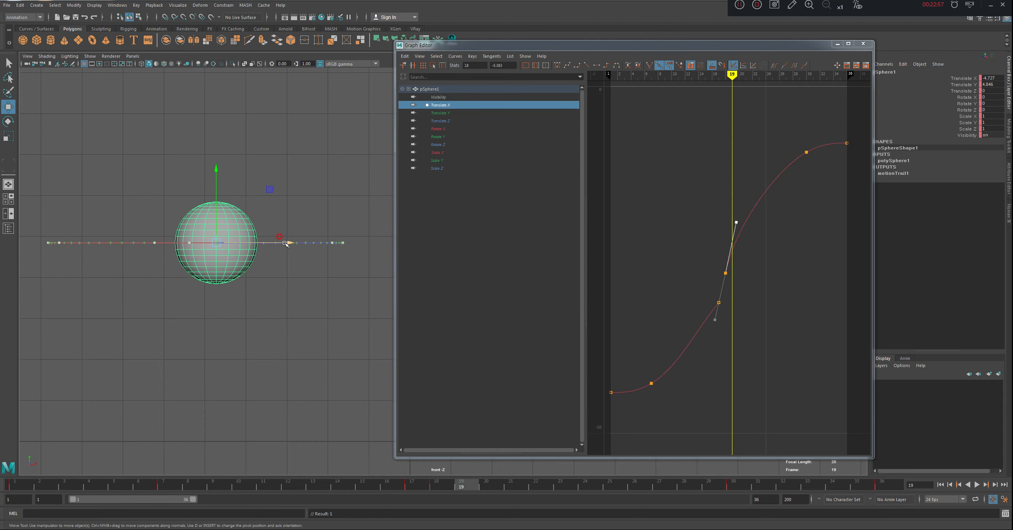
pyautogui.moveTo(285, 243); pyautogui.dragTo(294, 244)
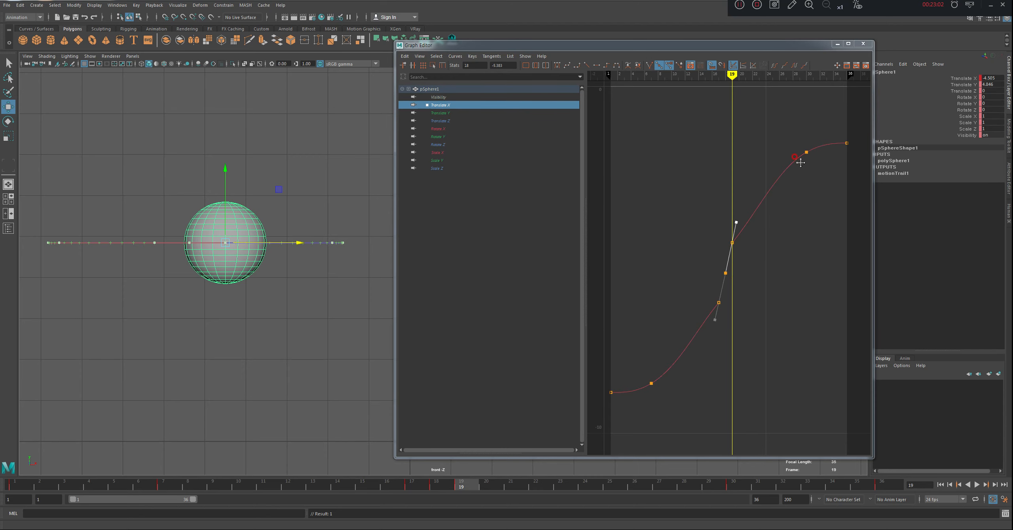
pyautogui.moveTo(800, 162); pyautogui.dragTo(779, 185, button='middle')
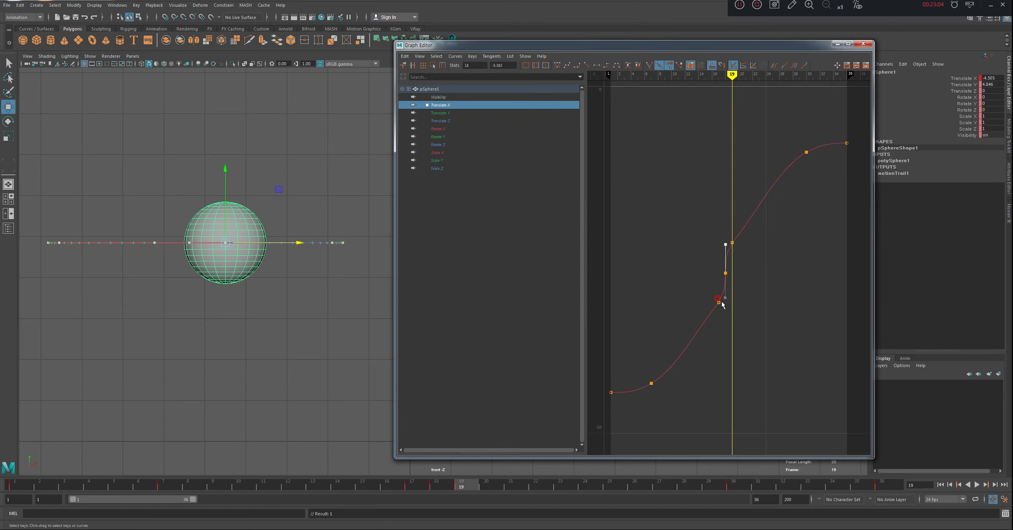
pyautogui.hotkey('ctrl', 'z')
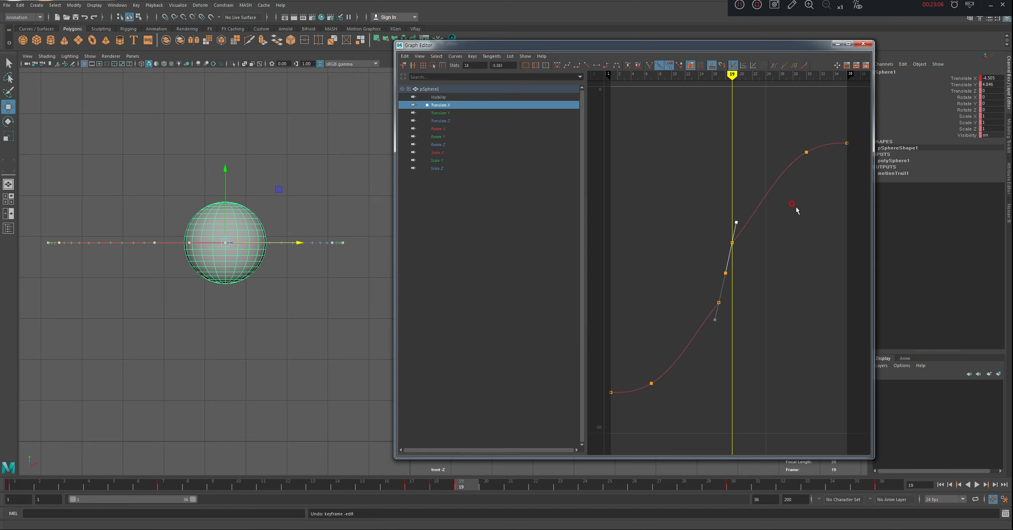
pyautogui.moveTo(847, 123); pyautogui.dragTo(704, 258)
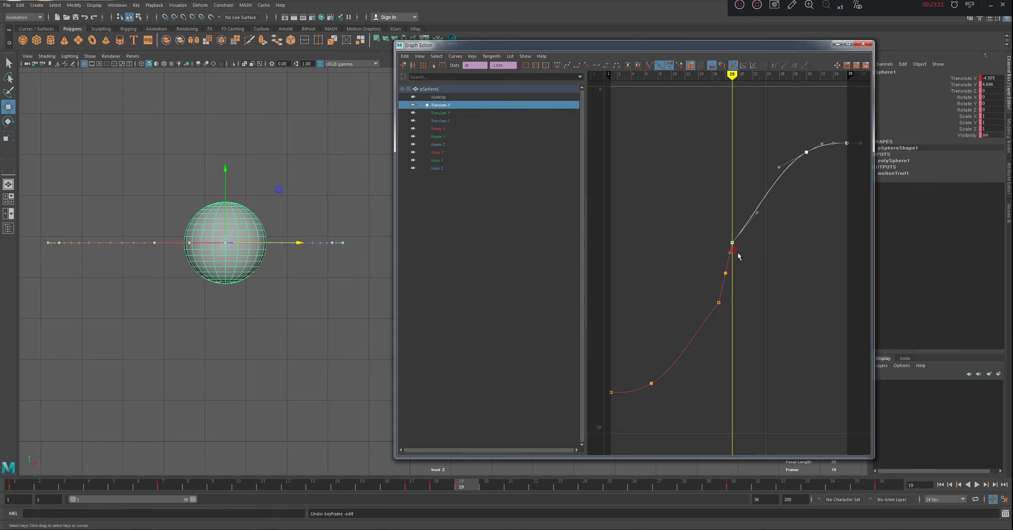
pyautogui.moveTo(764, 240); pyautogui.dragTo(756, 250, button='middle')
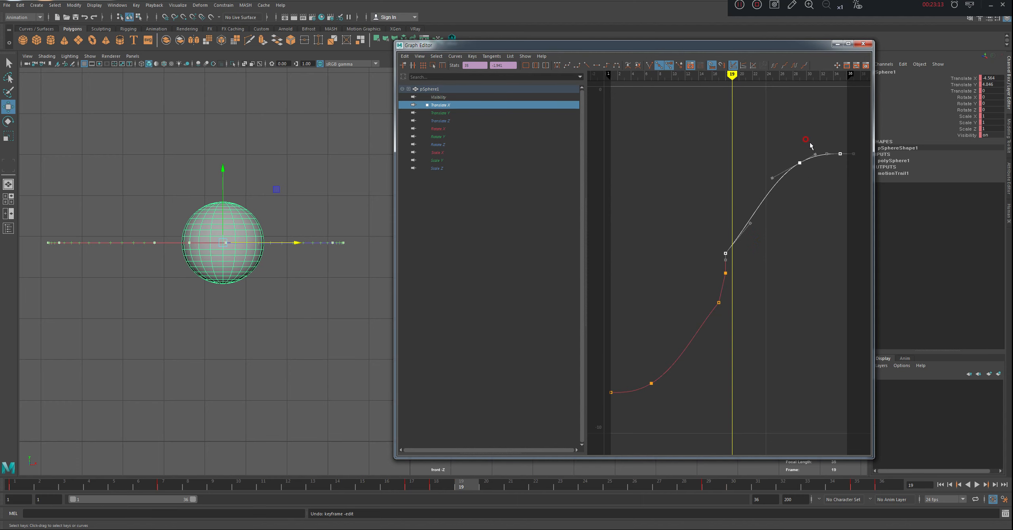
pyautogui.rightClick(780, 158)
pyautogui.hotkey('ctrl', 'z')
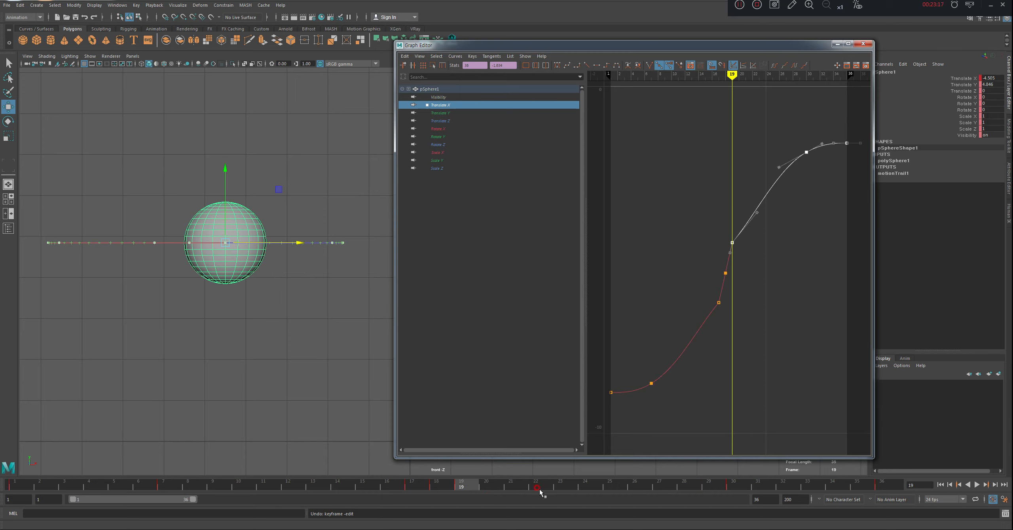
# Step: Maximize the Graph Editor, break the tangents of the frame 19 key and steepen its outgoing tangent for a smooth ease-out
pyautogui.click(848, 43)
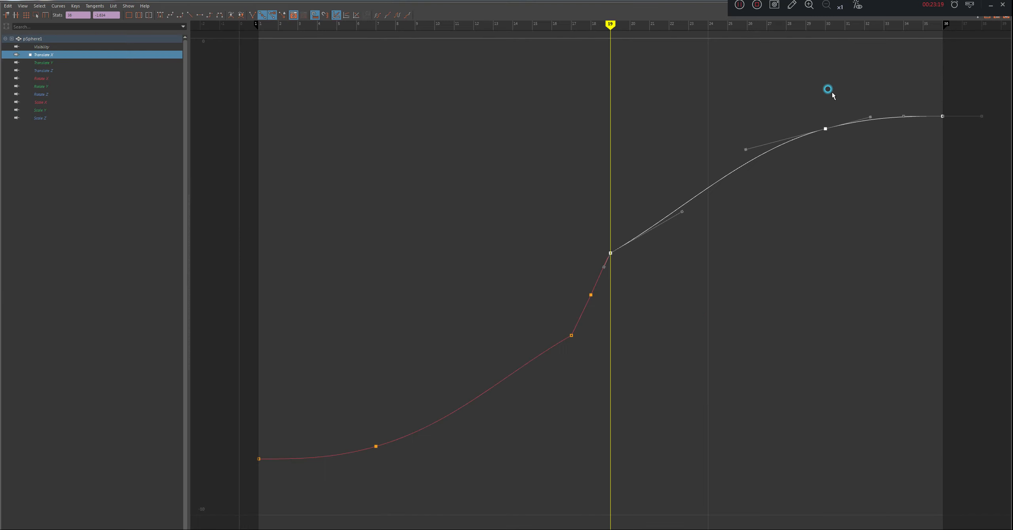
pyautogui.click(844, 218)
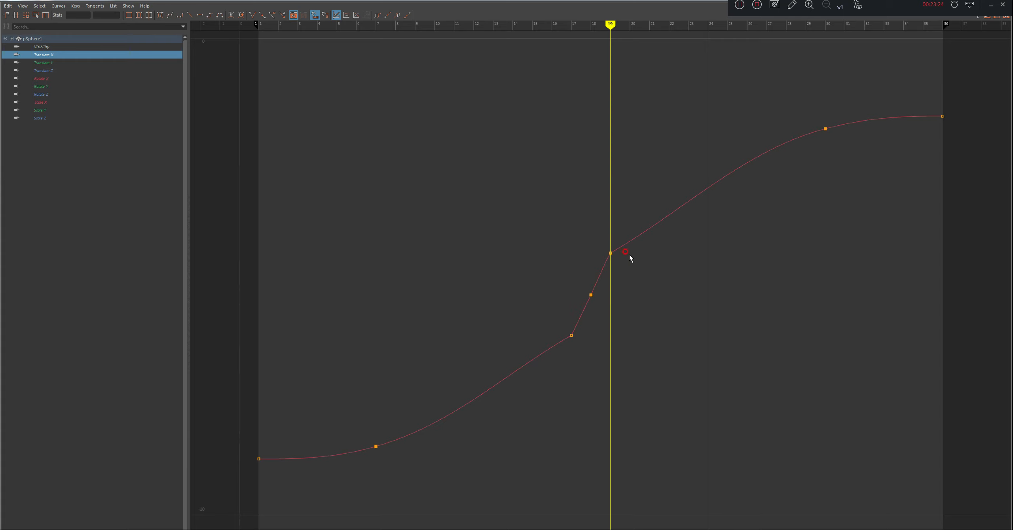
pyautogui.moveTo(628, 282); pyautogui.dragTo(563, 241)
pyautogui.click(253, 15)
pyautogui.moveTo(684, 214); pyautogui.dragTo(656, 181)
# Step: Raise the Translate X key at frame 30 slightly and flatten its tangent to smooth the slow-out
pyautogui.click(825, 129)
pyautogui.moveTo(825, 128); pyautogui.dragTo(824, 126)
pyautogui.moveTo(824, 125); pyautogui.dragTo(825, 125, button='middle')
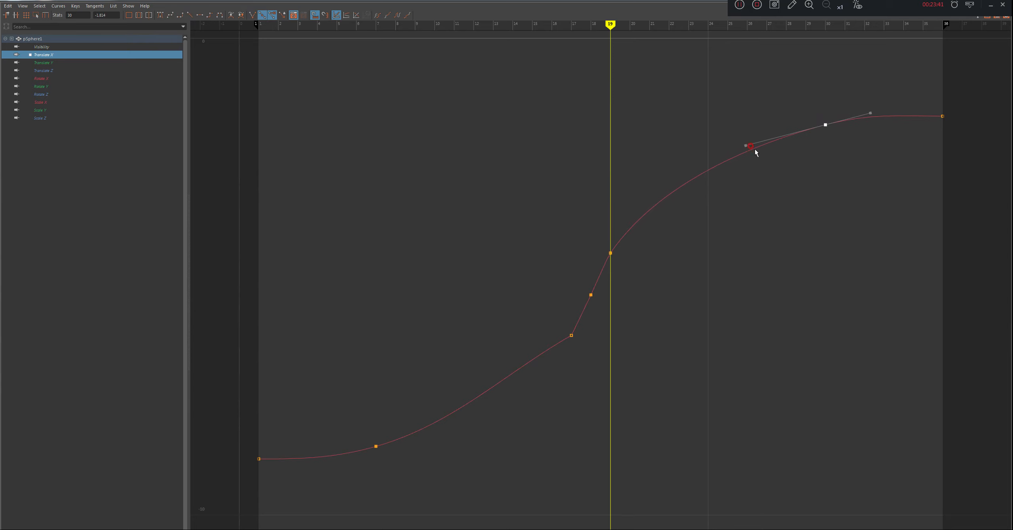
pyautogui.click(745, 146)
pyautogui.moveTo(745, 146); pyautogui.dragTo(748, 141, button='middle')
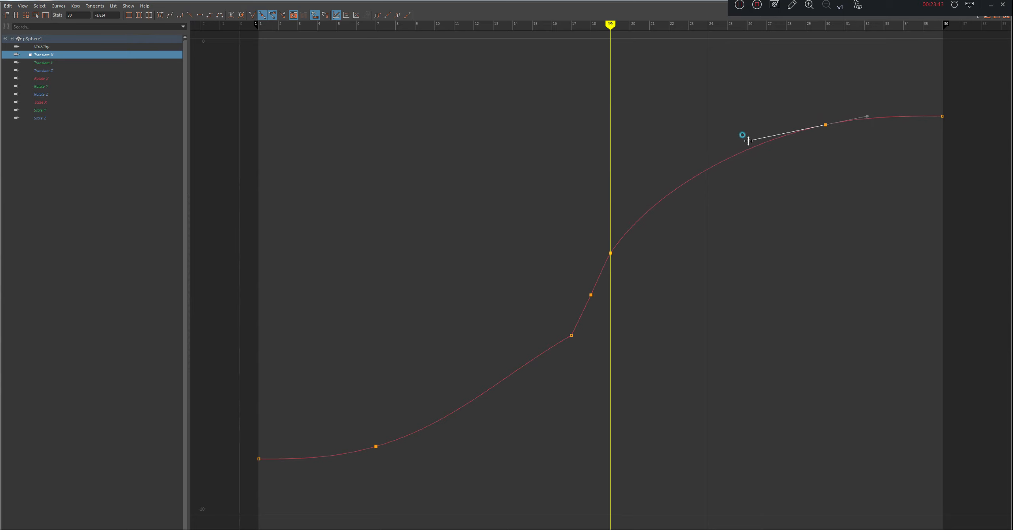
# Step: Break the tangents of the frame 17 key and steepen its incoming tangent so the curve accelerates smoothly
pyautogui.moveTo(561, 314); pyautogui.dragTo(628, 374)
pyautogui.click(506, 373)
pyautogui.moveTo(507, 372); pyautogui.dragTo(580, 381, button='middle')
pyautogui.hotkey('ctrl', 'z')
pyautogui.click(250, 15)
pyautogui.moveTo(506, 375); pyautogui.dragTo(524, 397, button='middle')
# Step: Lower the Translate X key at frame 7 slightly and flatten its tangent for a softer ease-in
pyautogui.click(375, 446)
pyautogui.moveTo(375, 449); pyautogui.dragTo(375, 450, button='middle')
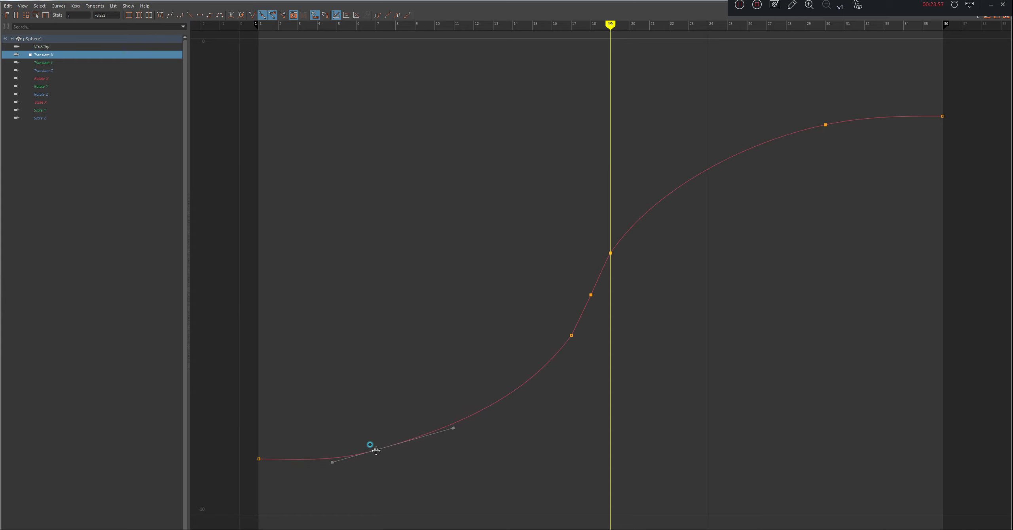
pyautogui.click(454, 432)
pyautogui.moveTo(389, 429); pyautogui.dragTo(367, 464)
pyautogui.moveTo(453, 432); pyautogui.dragTo(450, 433)
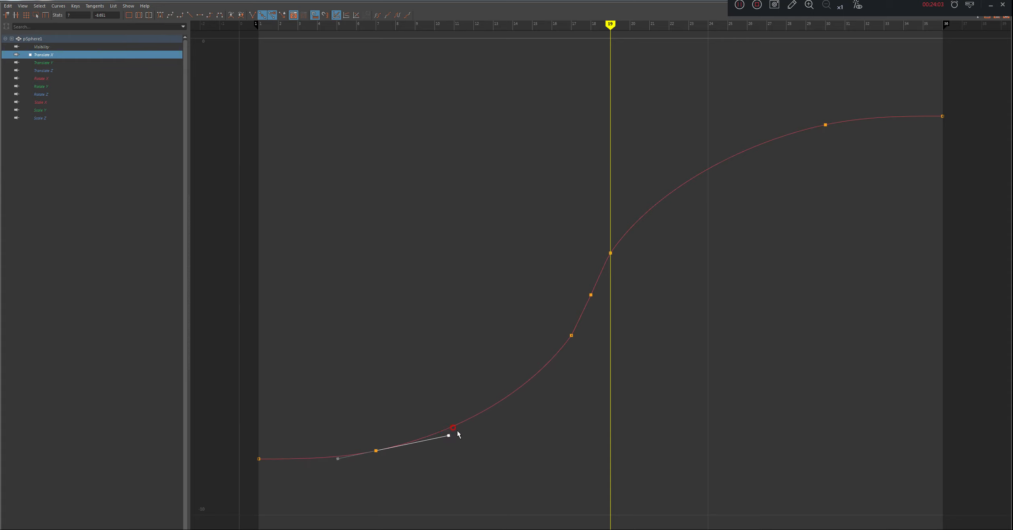
# Step: Refine the incoming tangent at frame 17, steepen the outgoing tangent at frame 19, and return the Graph Editor to its smaller window size
pyautogui.click(571, 334)
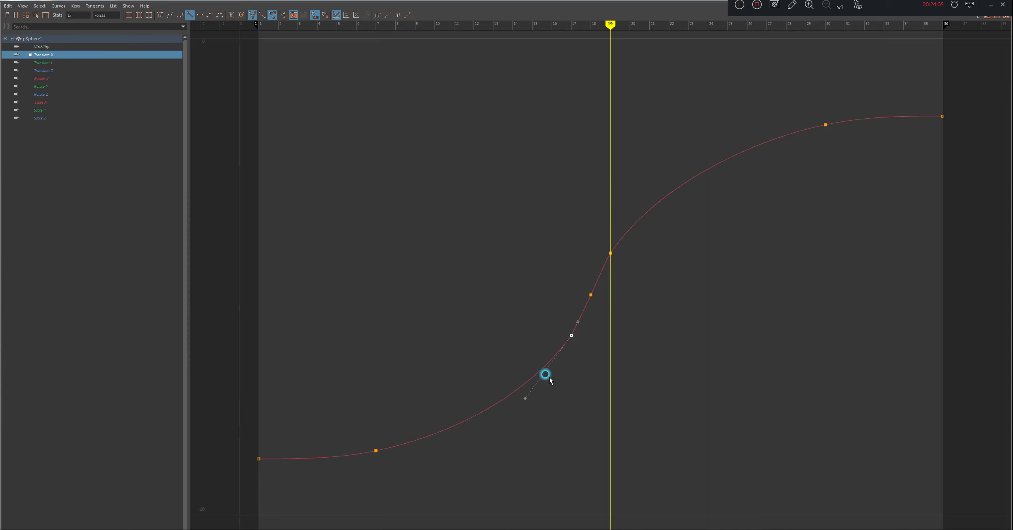
pyautogui.moveTo(526, 399); pyautogui.dragTo(528, 401)
pyautogui.moveTo(590, 221); pyautogui.dragTo(659, 263)
pyautogui.click(655, 185)
pyautogui.moveTo(655, 185); pyautogui.dragTo(657, 172, button='middle')
pyautogui.doubleClick(723, 2)
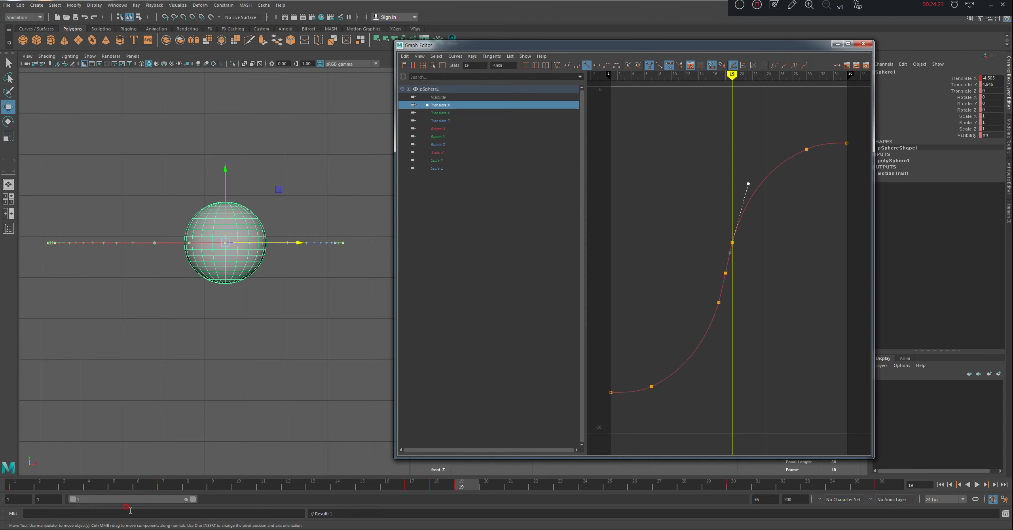
# Step: Play the animation from frame 1, stop it, and examine the frame spacing along the start of the sphere's motion trail
pyautogui.moveTo(56, 487); pyautogui.dragTo(0, 477)
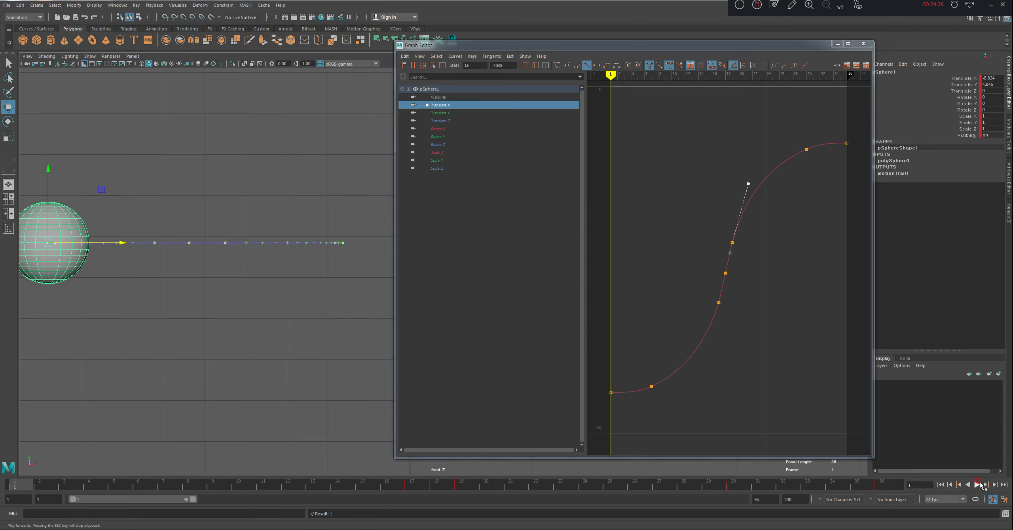
pyautogui.click(976, 485)
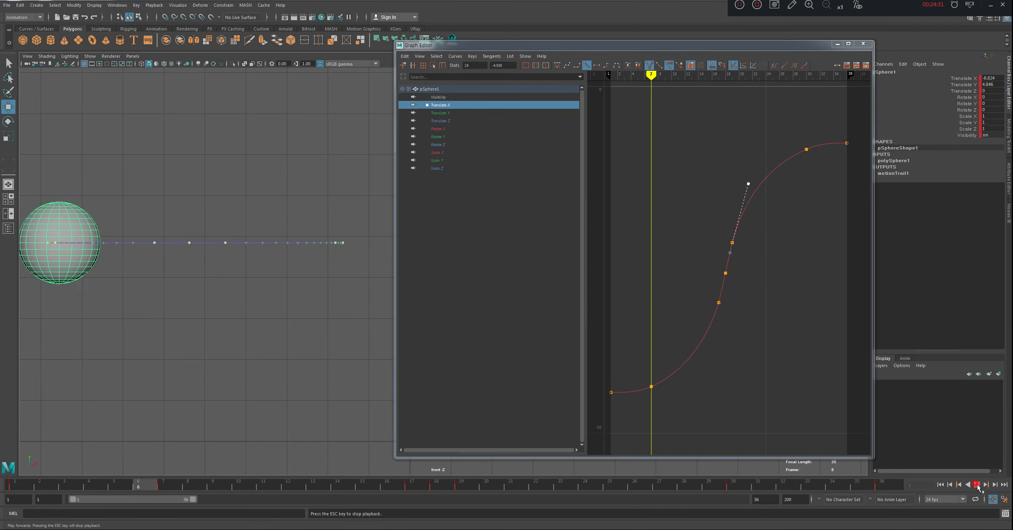
pyautogui.click(976, 485)
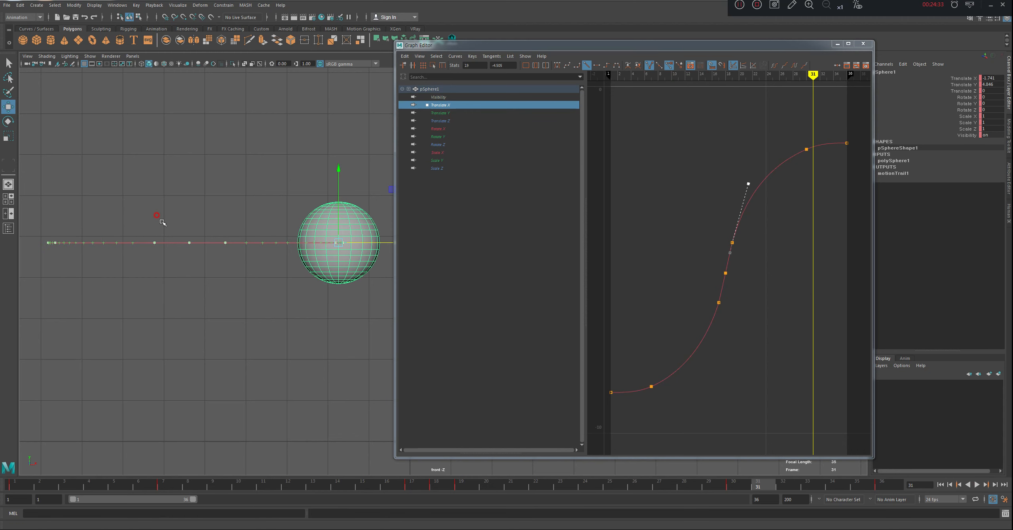
pyautogui.keyDown('alt'); pyautogui.moveTo(160, 221); pyautogui.dragTo(225, 225, button='middle'); pyautogui.keyUp('alt')
pyautogui.keyDown('alt'); pyautogui.moveTo(233, 233); pyautogui.dragTo(301, 253, button='right'); pyautogui.keyUp('alt')
pyautogui.keyDown('alt'); pyautogui.moveTo(129, 265); pyautogui.dragTo(172, 285, button='middle'); pyautogui.keyUp('alt')
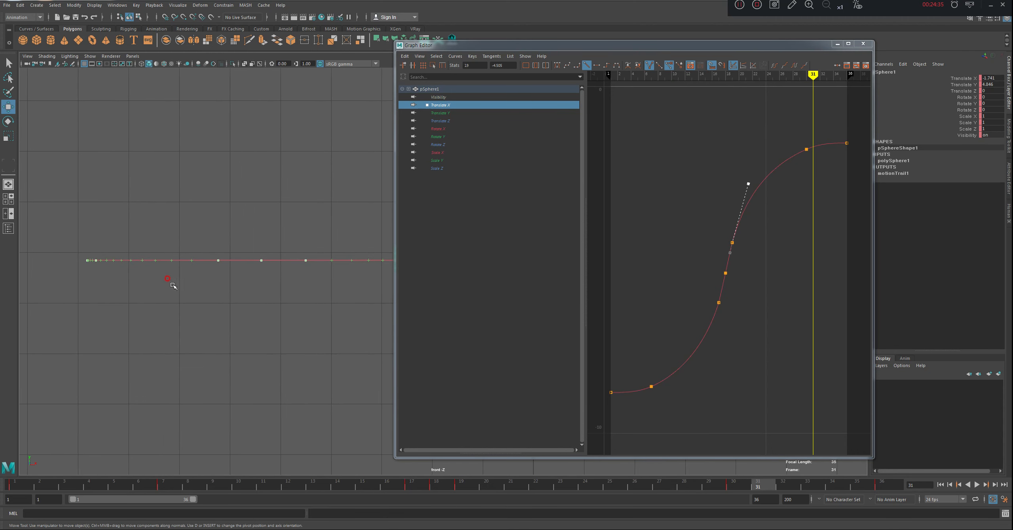
pyautogui.keyDown('alt'); pyautogui.moveTo(146, 279); pyautogui.dragTo(173, 291, button='right'); pyautogui.keyUp('alt')
pyautogui.keyDown('alt'); pyautogui.moveTo(122, 279); pyautogui.dragTo(181, 275, button='middle'); pyautogui.keyUp('alt')
pyautogui.keyDown('alt'); pyautogui.moveTo(213, 271); pyautogui.dragTo(260, 269, button='right'); pyautogui.keyUp('alt')
pyautogui.moveTo(221, 269); pyautogui.dragTo(296, 273, button='middle')
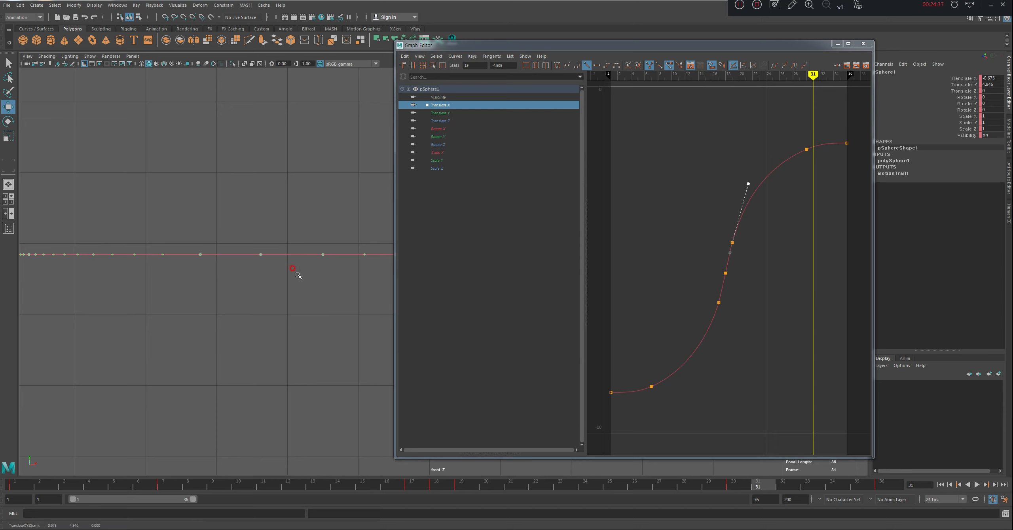
pyautogui.moveTo(139, 281); pyautogui.dragTo(289, 290, button='middle')
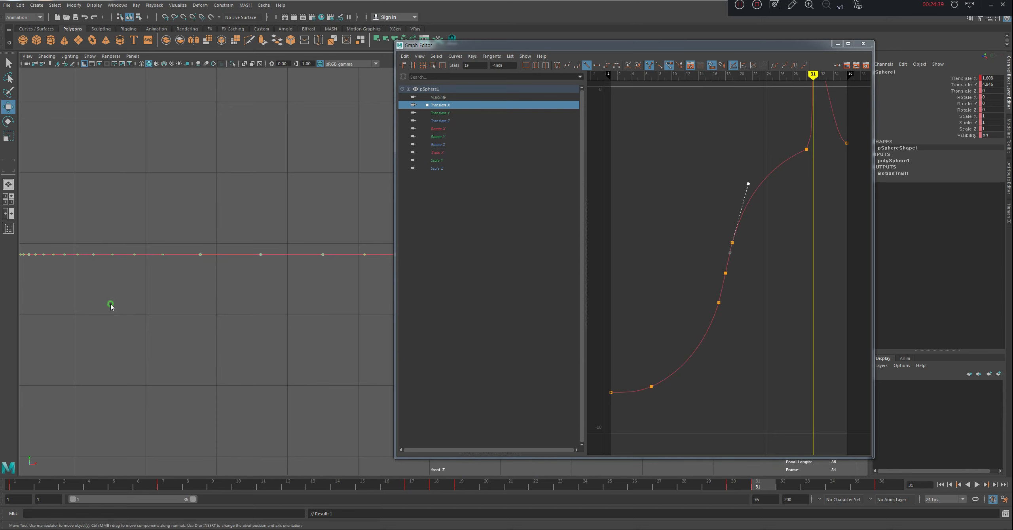
pyautogui.moveTo(111, 297); pyautogui.dragTo(189, 291, button='middle')
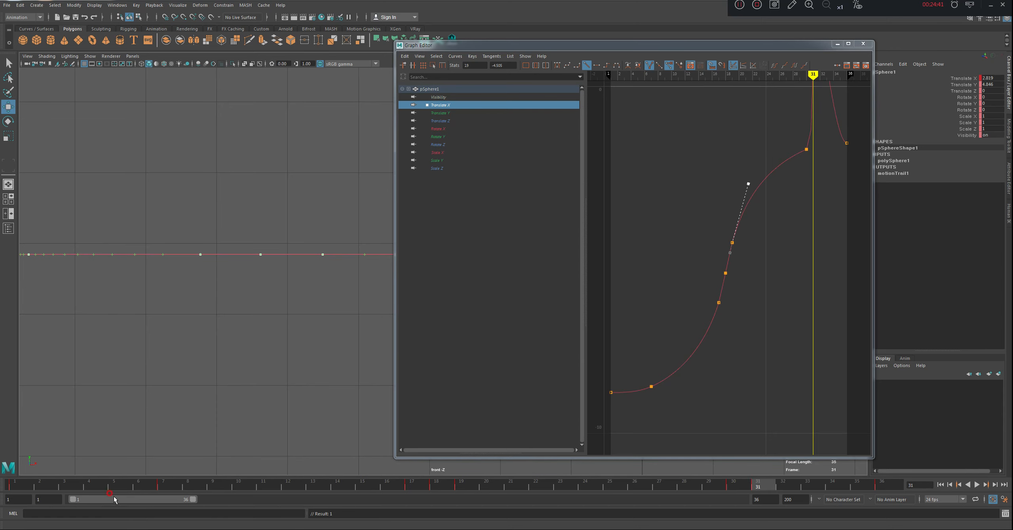
pyautogui.moveTo(114, 500); pyautogui.dragTo(113, 499)
pyautogui.keyDown('alt'); pyautogui.moveTo(110, 304); pyautogui.dragTo(160, 308, button='right'); pyautogui.keyUp('alt')
pyautogui.keyDown('alt'); pyautogui.moveTo(149, 303); pyautogui.dragTo(290, 305, button='middle'); pyautogui.keyUp('alt')
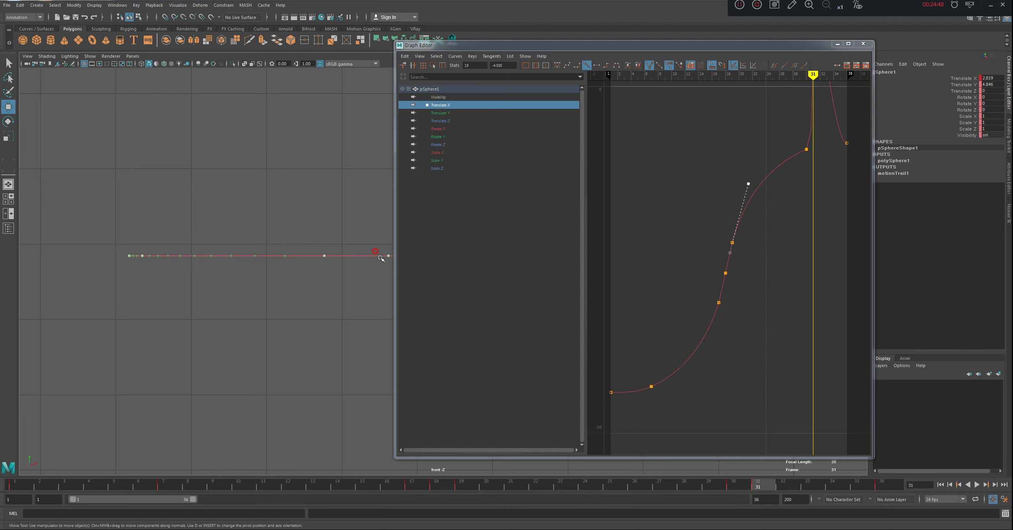
pyautogui.moveTo(339, 284); pyautogui.dragTo(177, 283, button='middle')
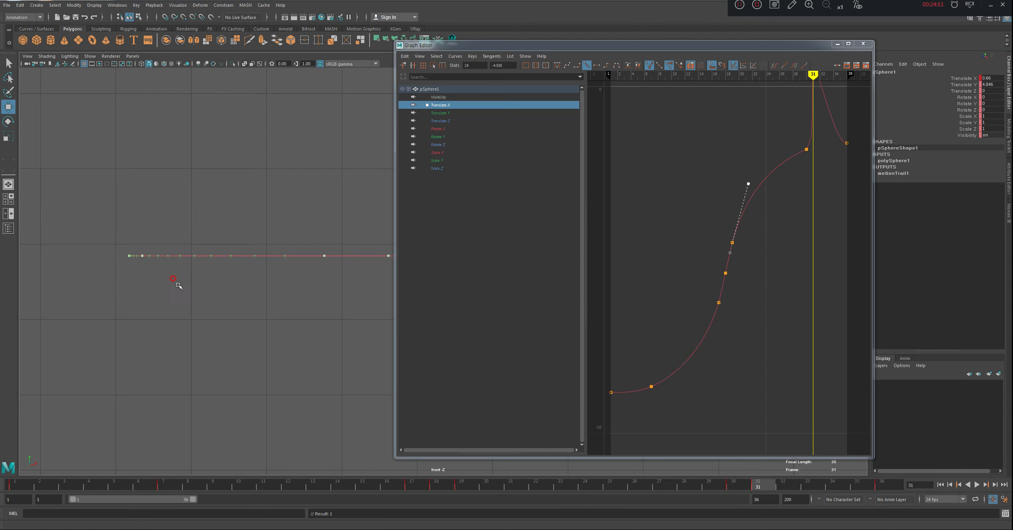
# Step: Minimize the Graph Editor to examine the spacing along the full motion trail, and bring the editor back
pyautogui.click(836, 44)
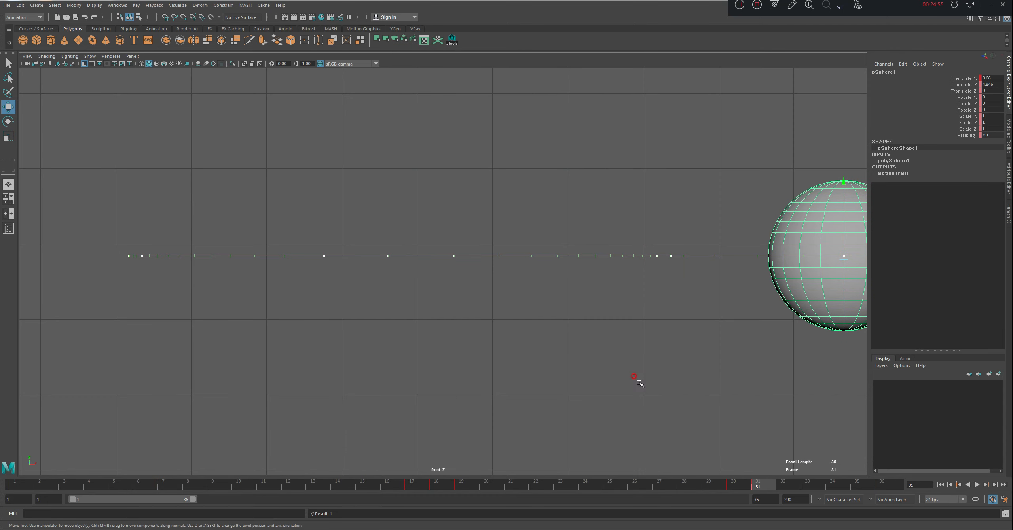
pyautogui.moveTo(435, 485); pyautogui.dragTo(758, 486)
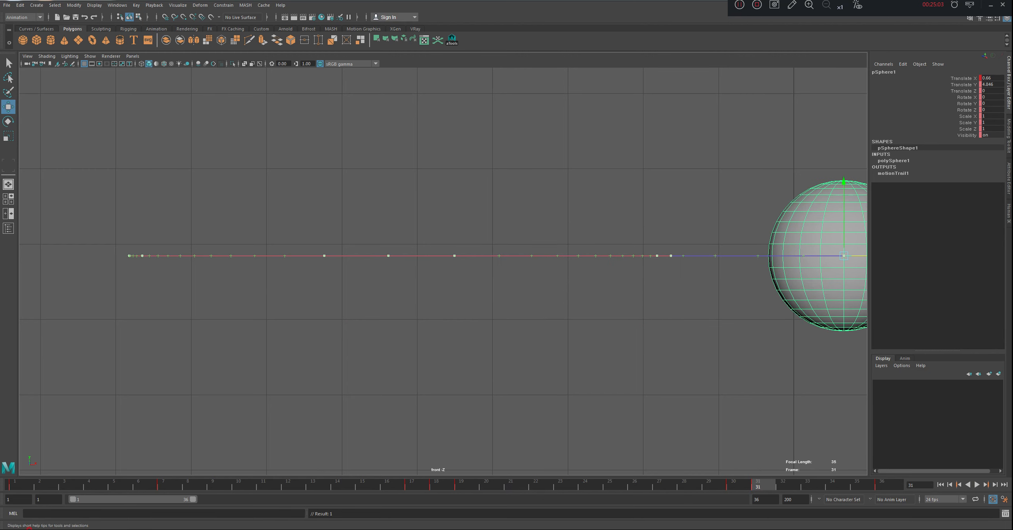
pyautogui.click(60, 529)
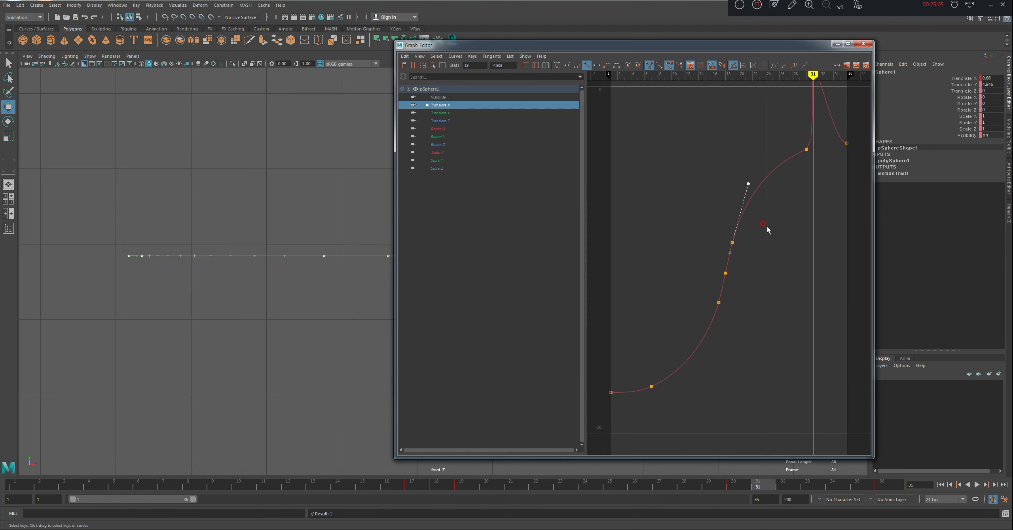
# Step: Undo the accidental sphere moves at frame 31 to restore the Translate X curve
pyautogui.moveTo(692, 44); pyautogui.dragTo(611, 37)
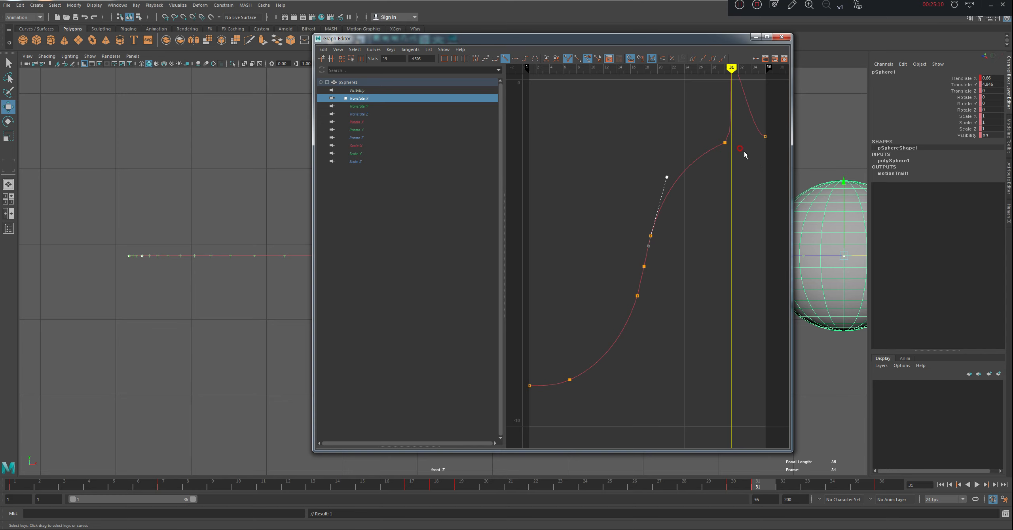
pyautogui.moveTo(694, 143); pyautogui.dragTo(687, 181, button='middle')
pyautogui.moveTo(630, 164)
pyautogui.mouseDown(button='right')
pyautogui.moveTo(604, 162)
pyautogui.moveTo(619, 168)
pyautogui.mouseUp(button='right')
pyautogui.hotkey('ctrl', 'z')
pyautogui.hotkey('ctrl', 'z')
pyautogui.hotkey('ctrl', 'z')
pyautogui.hotkey('ctrl', 'z')
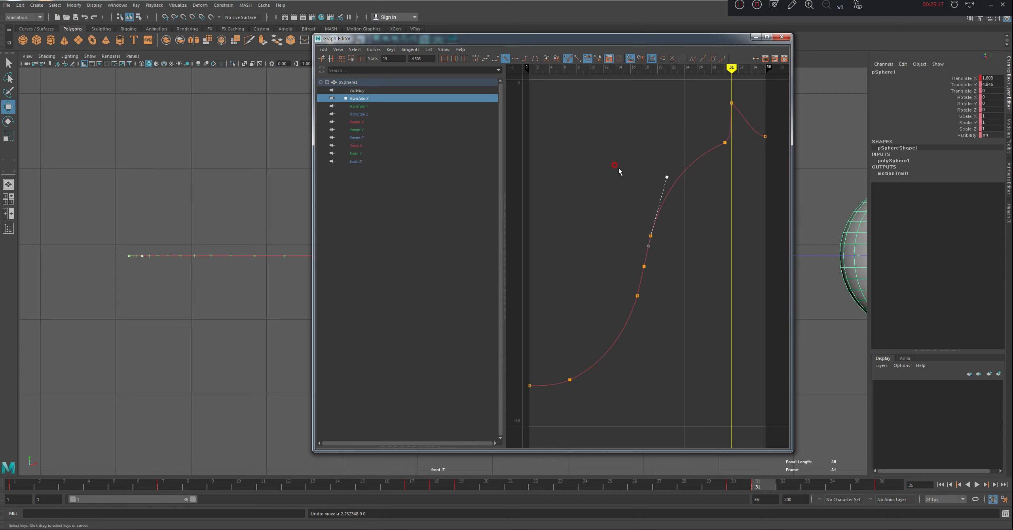
# Step: Move the Graph Editor off the sphere and minimize it to clear the view of the motion trail
pyautogui.moveTo(634, 37); pyautogui.dragTo(384, 33)
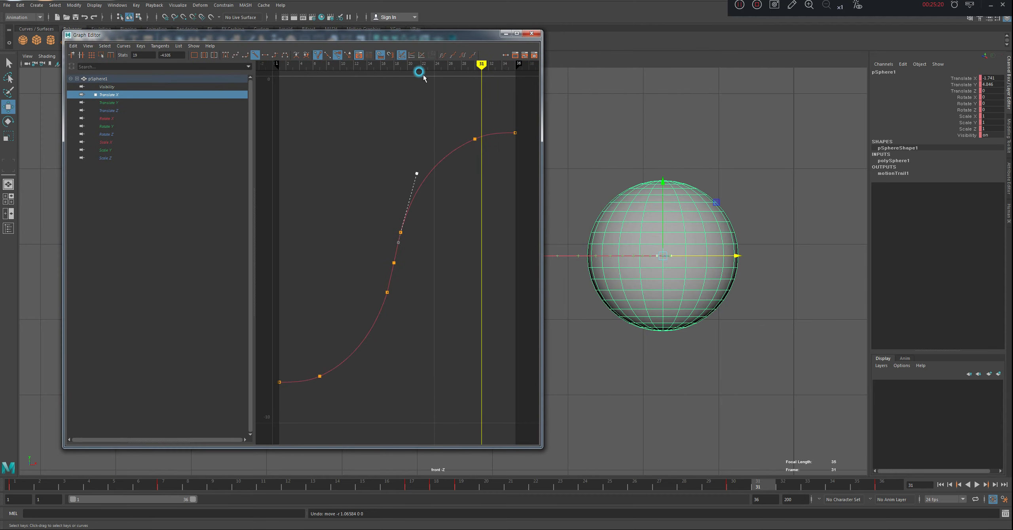
pyautogui.click(506, 33)
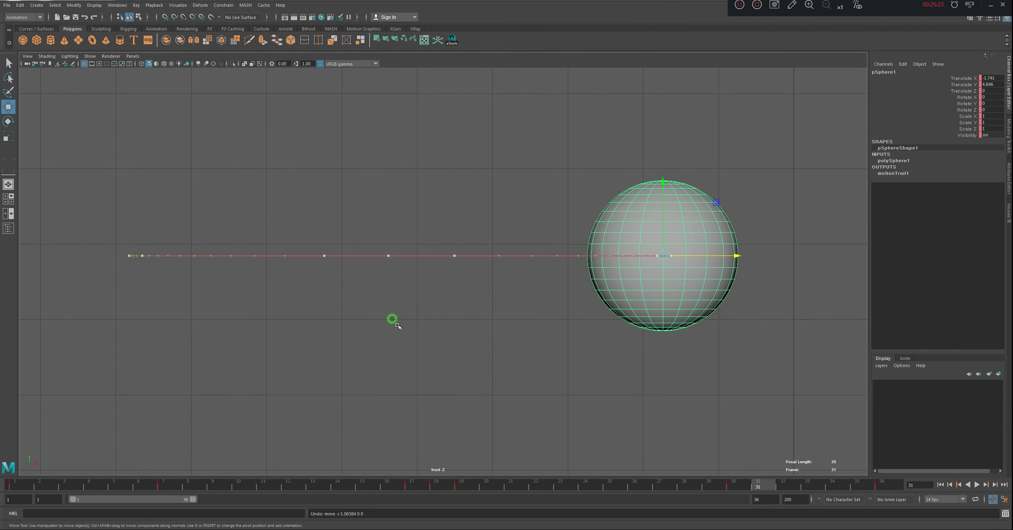
# Step: Reopen the Graph Editor to examine the slow start and end of the Translate X curve, and minimize it again
pyautogui.moveTo(398, 325)
pyautogui.keyDown('alt'); pyautogui.mouseDown(button='middle')
pyautogui.moveTo(409, 328)
pyautogui.moveTo(399, 316)
pyautogui.mouseUp(button='middle'); pyautogui.keyUp('alt')
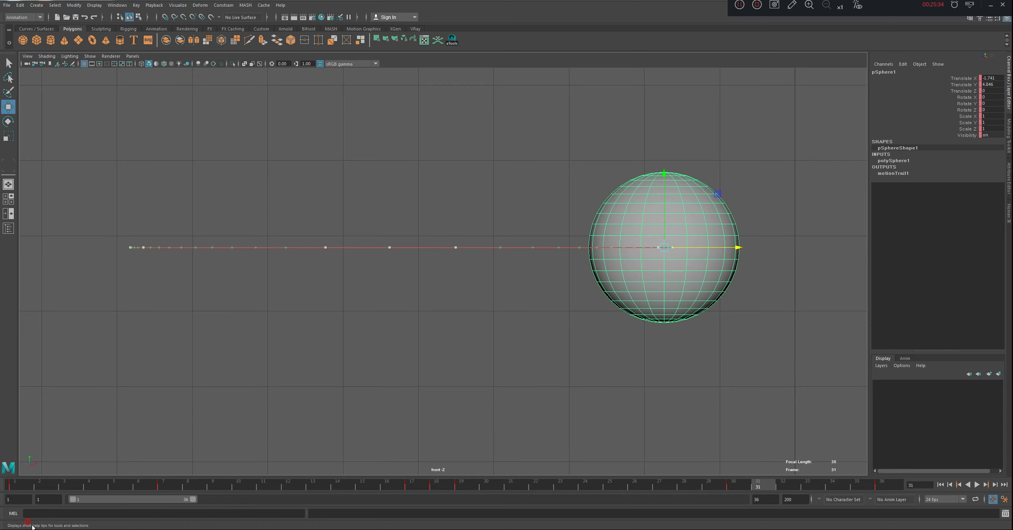
pyautogui.click(118, 529)
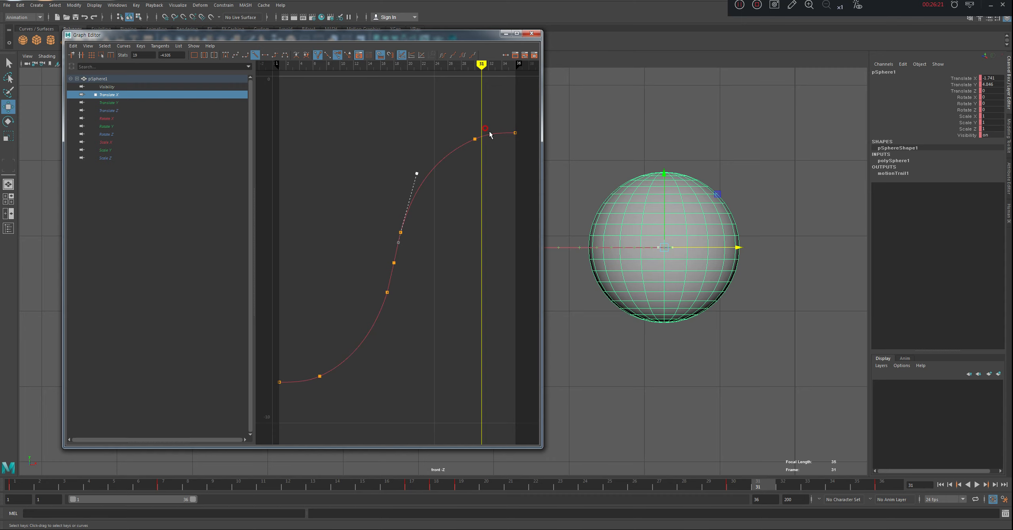
pyautogui.click(505, 34)
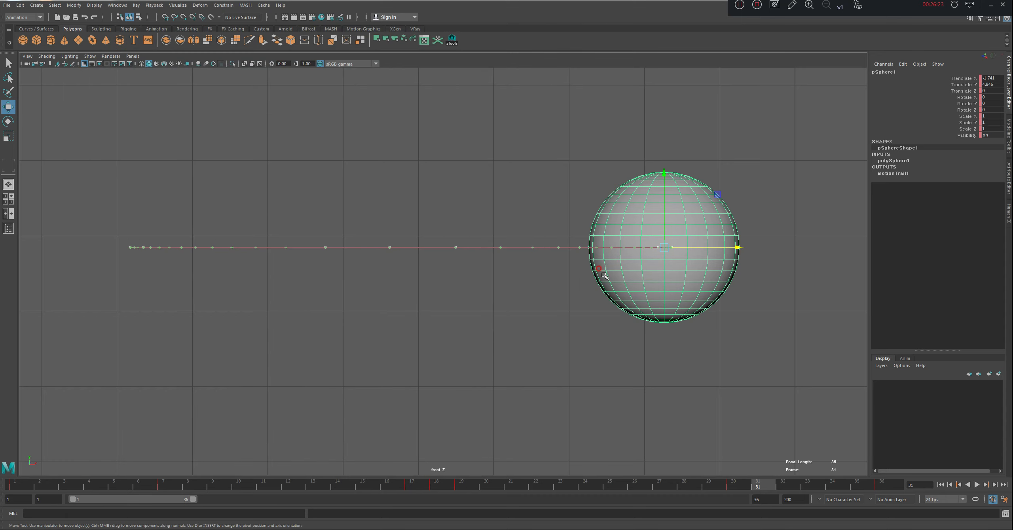
# Step: Clear the sphere's keys after frame 1 and extend the playback range to frame 200
pyautogui.keyDown('alt'); pyautogui.moveTo(679, 269); pyautogui.dragTo(454, 287, button='right'); pyautogui.keyUp('alt')
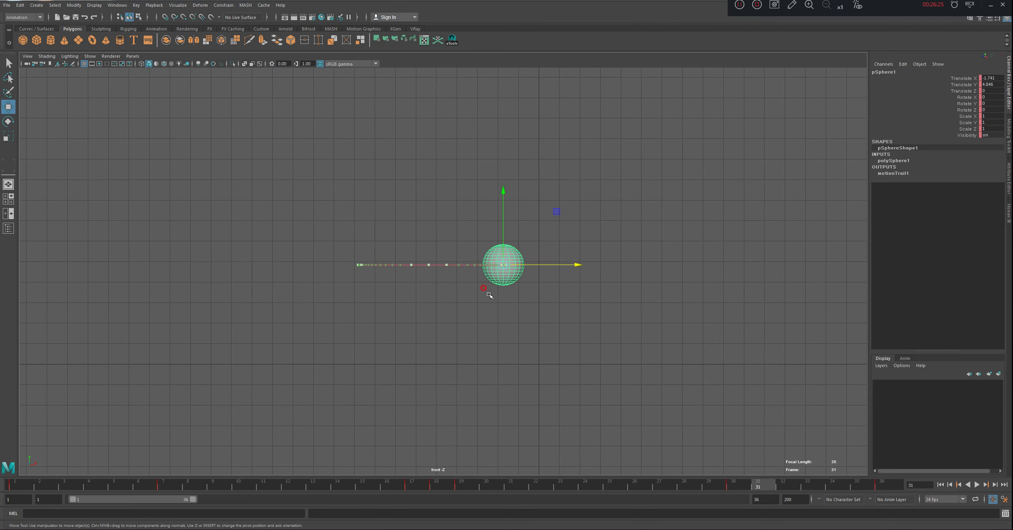
pyautogui.keyDown('alt'); pyautogui.moveTo(487, 293); pyautogui.dragTo(468, 310, button='middle'); pyautogui.keyUp('alt')
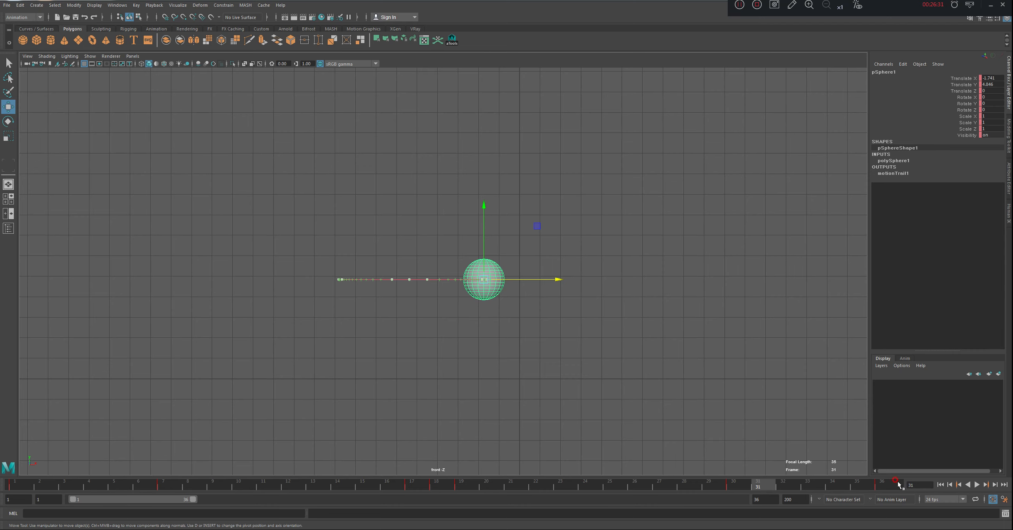
pyautogui.keyDown('shift'); pyautogui.moveTo(898, 485); pyautogui.dragTo(125, 484); pyautogui.keyUp('shift')
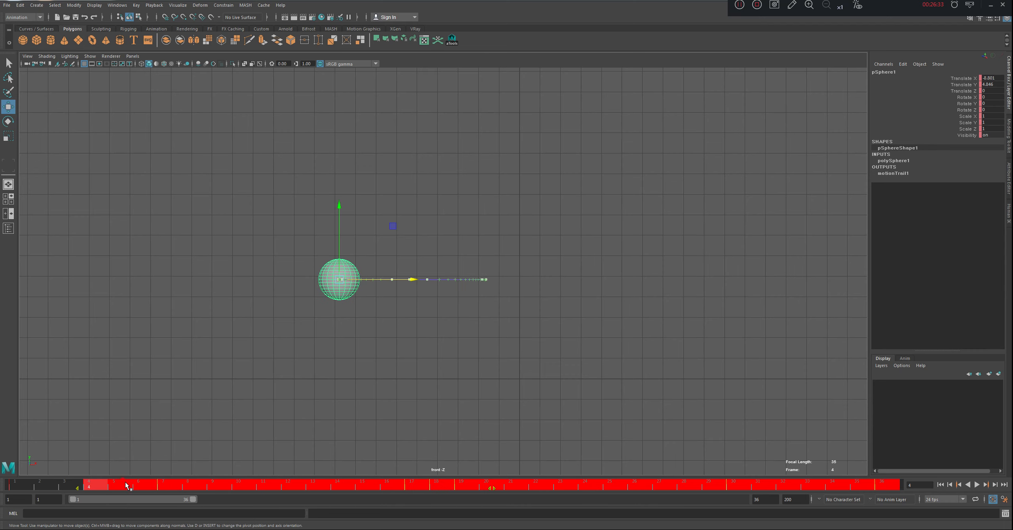
pyautogui.moveTo(126, 485); pyautogui.dragTo(155, 382, button='right')
pyautogui.hotkey('alt', 'shift', 'v')
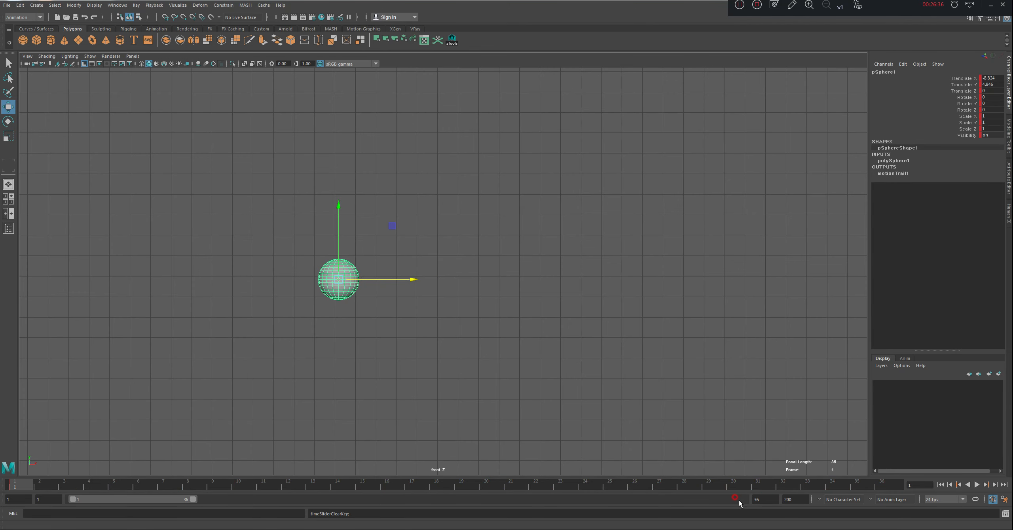
pyautogui.moveTo(183, 505); pyautogui.dragTo(809, 496)
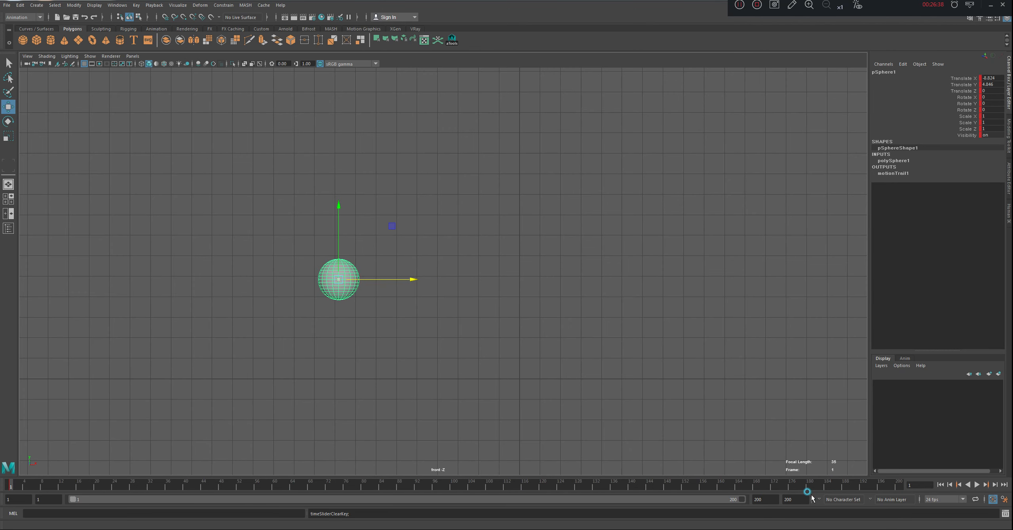
# Step: Move the sphere to the grid's upper left, about X -19.77, Y 11.43, and key it at frame 1
pyautogui.click(586, 391)
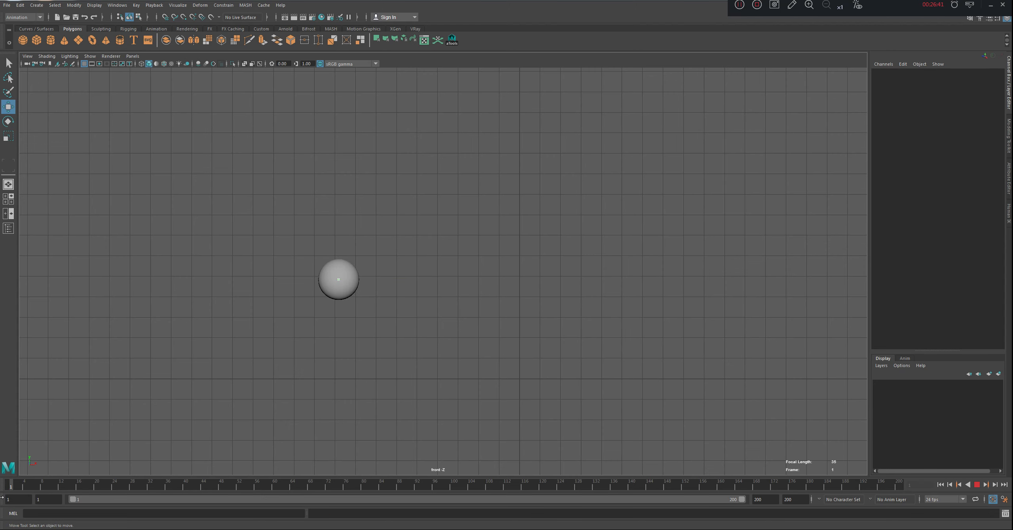
pyautogui.click(342, 272)
pyautogui.click(336, 278)
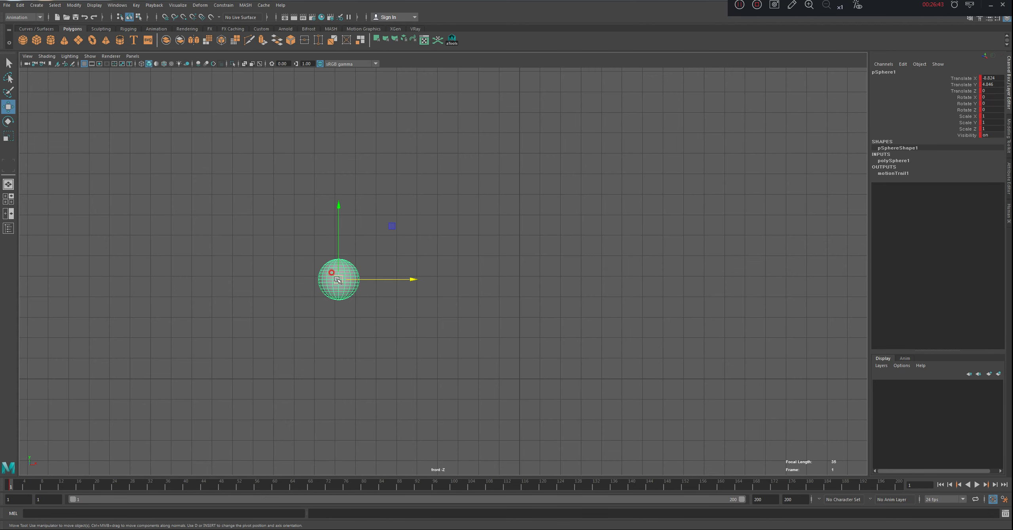
pyautogui.moveTo(338, 279); pyautogui.dragTo(115, 143)
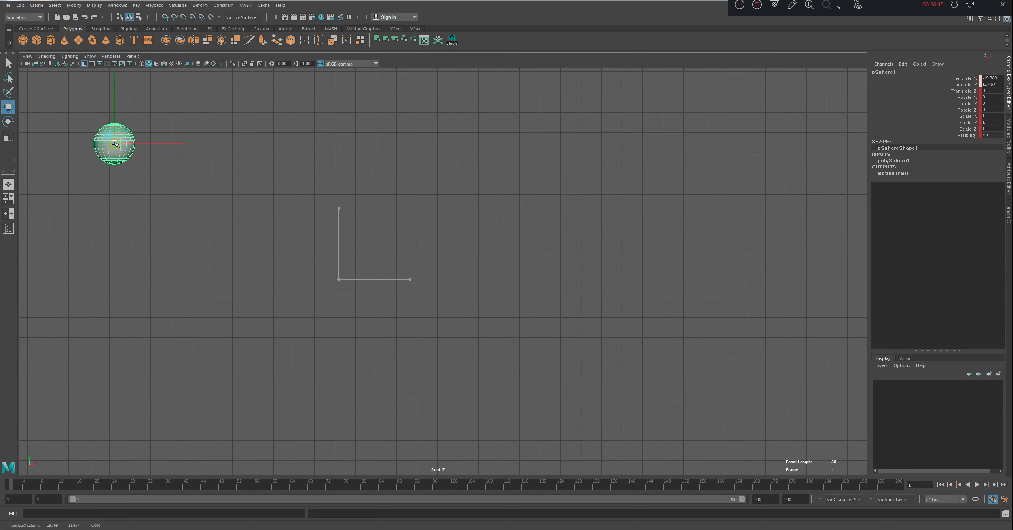
pyautogui.press('s')
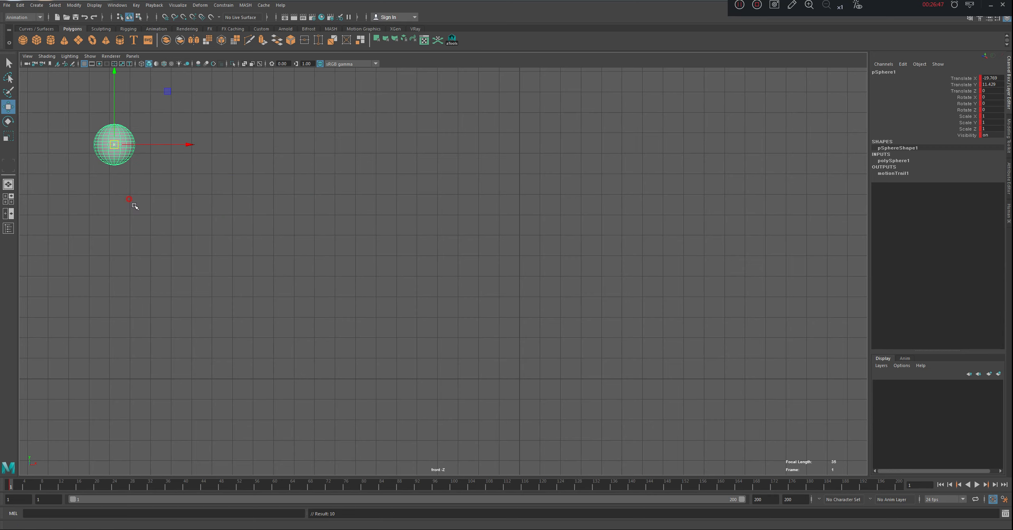
# Step: At frame 28, move the sphere horizontally to about X -16.99 and set a key
pyautogui.moveTo(31, 486); pyautogui.dragTo(61, 488)
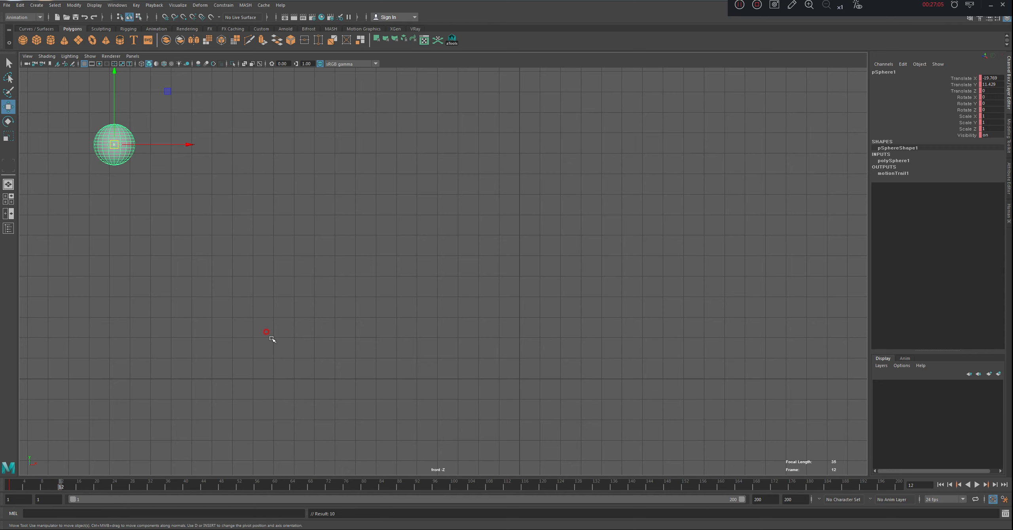
pyautogui.moveTo(20, 483); pyautogui.dragTo(129, 485)
pyautogui.moveTo(160, 145); pyautogui.dragTo(211, 148)
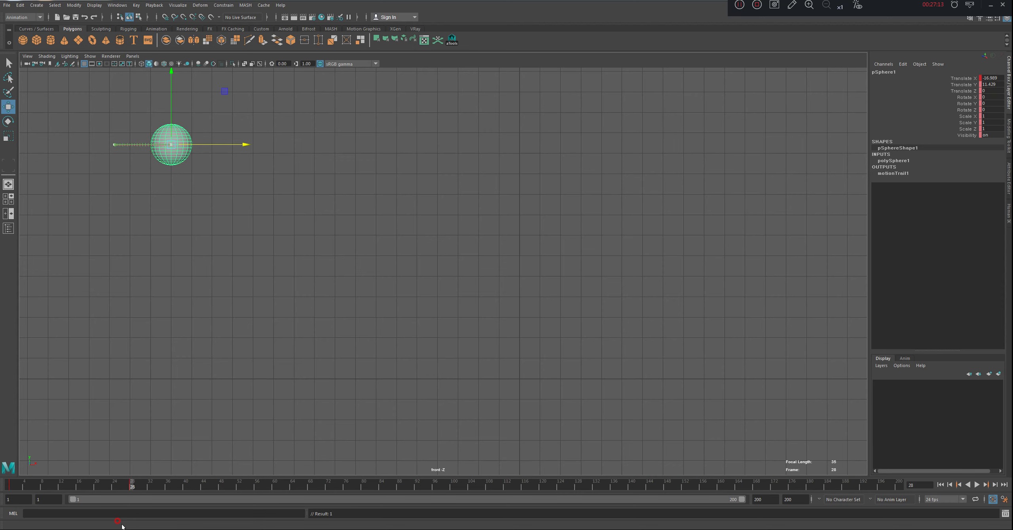
pyautogui.press('s')
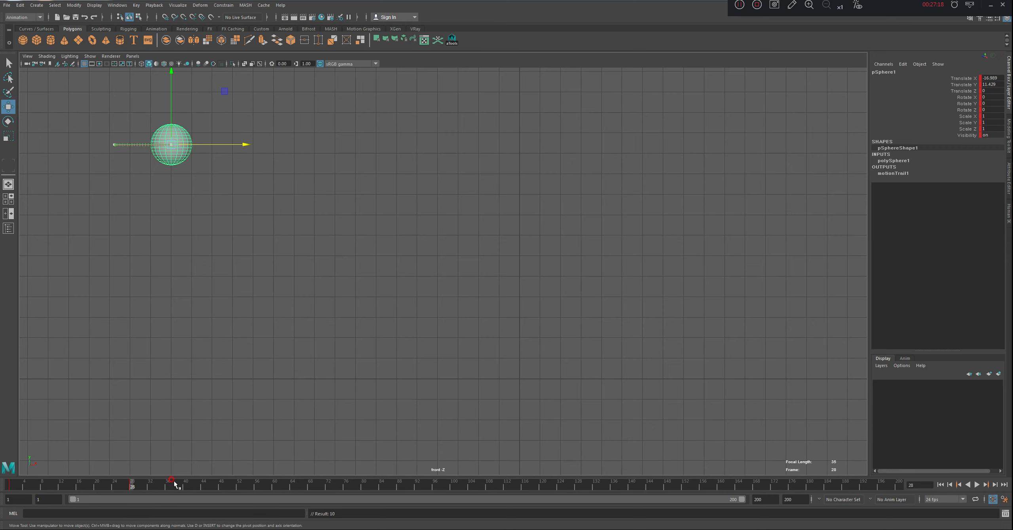
# Step: Key the sphere's first landing at frame 44, about X -13.61, Y 1.02, and its rebound peak at frame 59, about X -10.70, Y 8.96
pyautogui.moveTo(134, 483); pyautogui.dragTo(204, 494)
pyautogui.moveTo(172, 147); pyautogui.dragTo(242, 359)
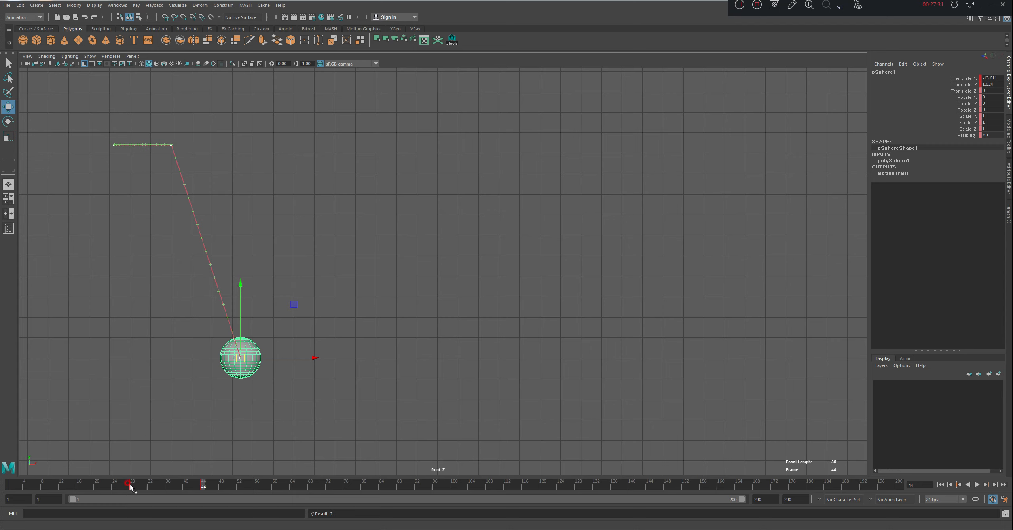
pyautogui.moveTo(131, 488); pyautogui.dragTo(272, 491)
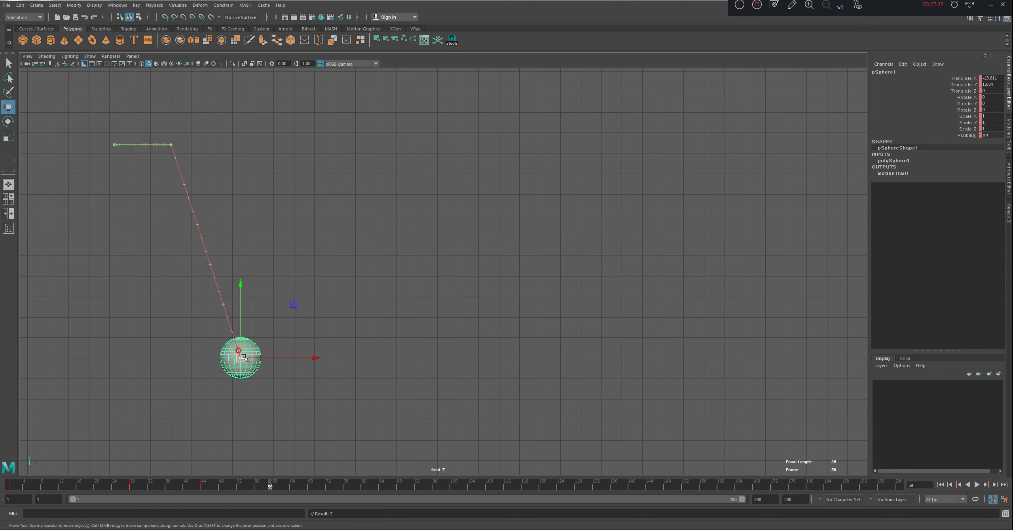
pyautogui.moveTo(243, 358); pyautogui.dragTo(302, 193)
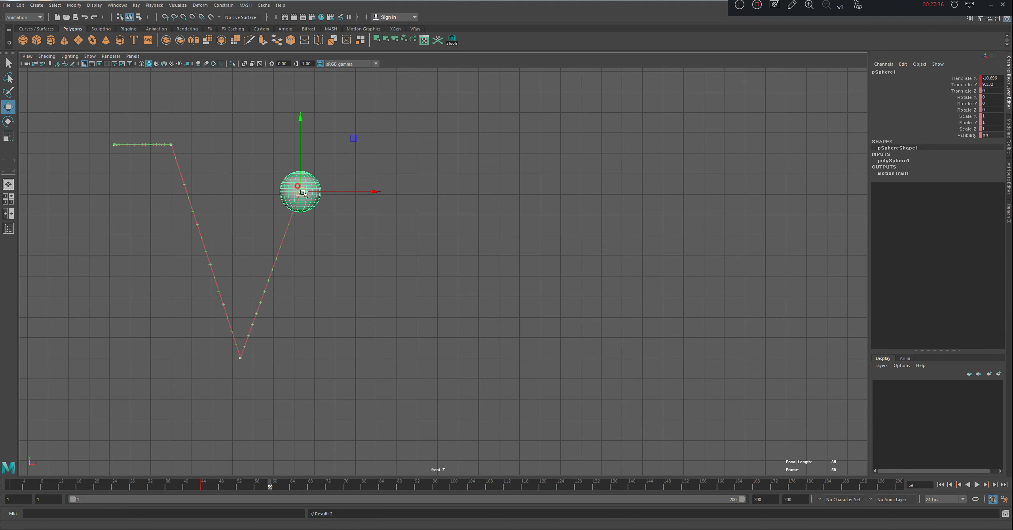
pyautogui.moveTo(209, 492); pyautogui.dragTo(270, 486)
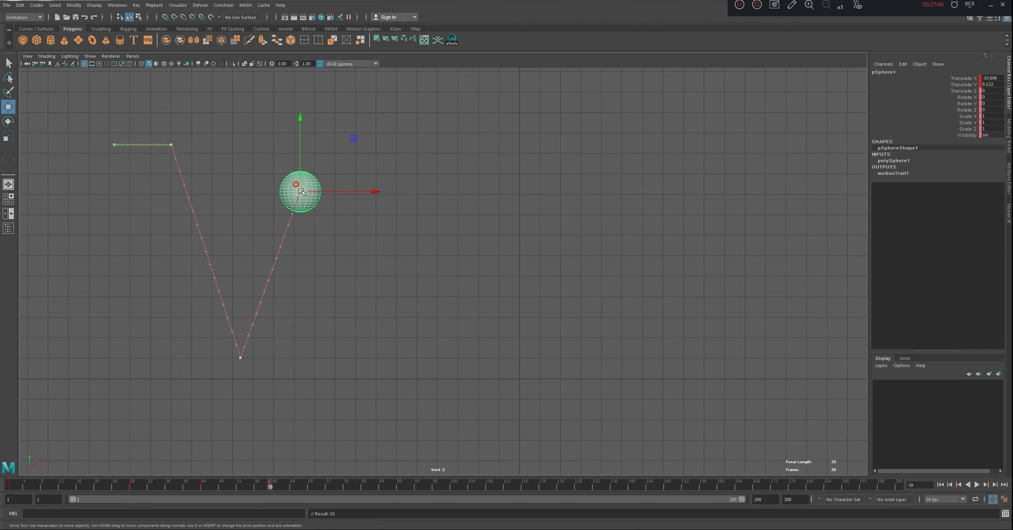
pyautogui.moveTo(301, 192); pyautogui.dragTo(301, 195)
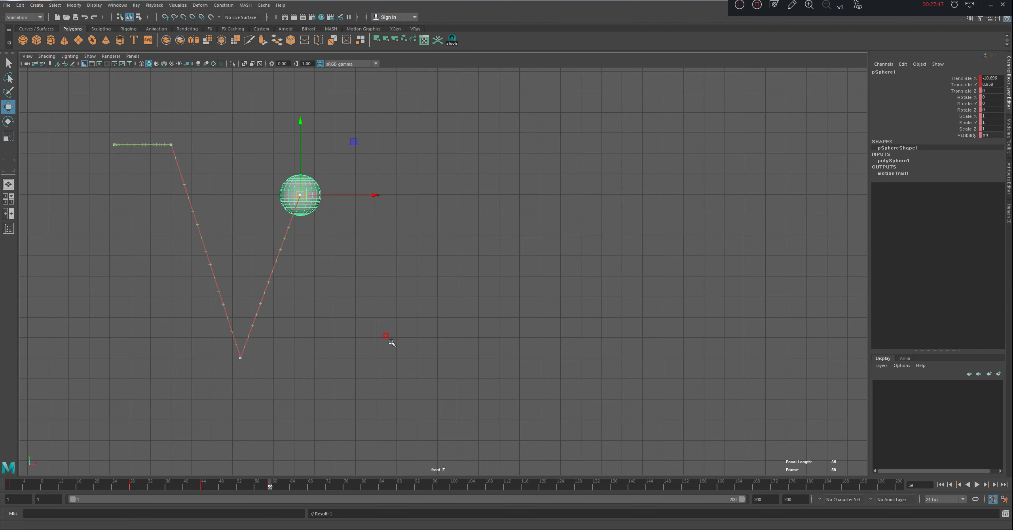
pyautogui.press('s')
# Step: Key the second landing at frame 72, about X -8.5, Y 1.0, and a lower peak at frame 81, about X -6.26, Y 6.49
pyautogui.hotkey('alt', 'v')
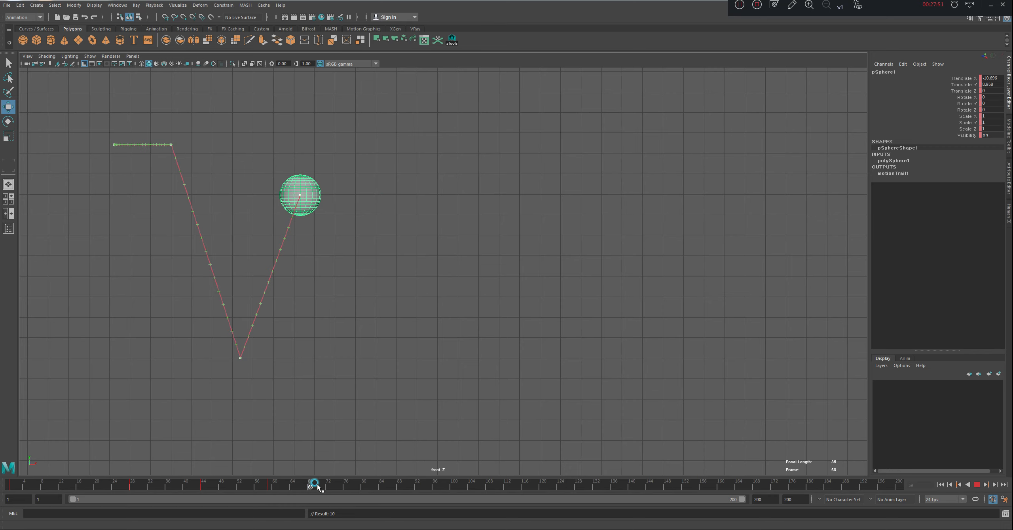
pyautogui.click(328, 485)
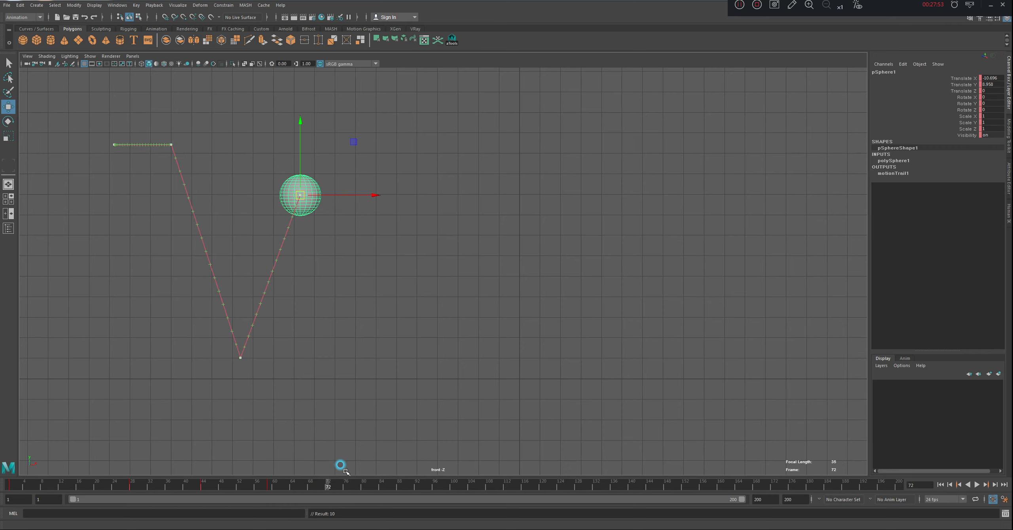
pyautogui.moveTo(306, 195); pyautogui.dragTo(348, 358)
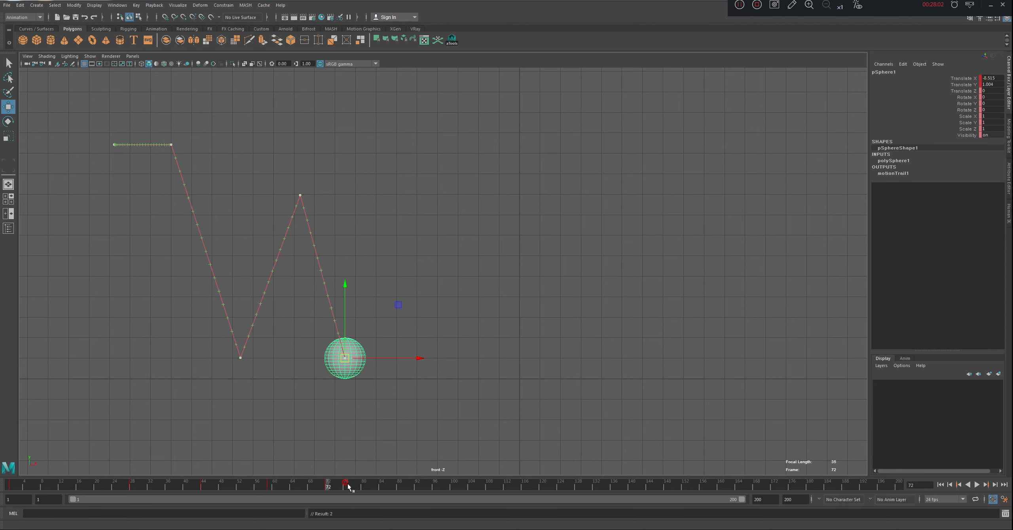
pyautogui.moveTo(340, 487); pyautogui.dragTo(366, 486)
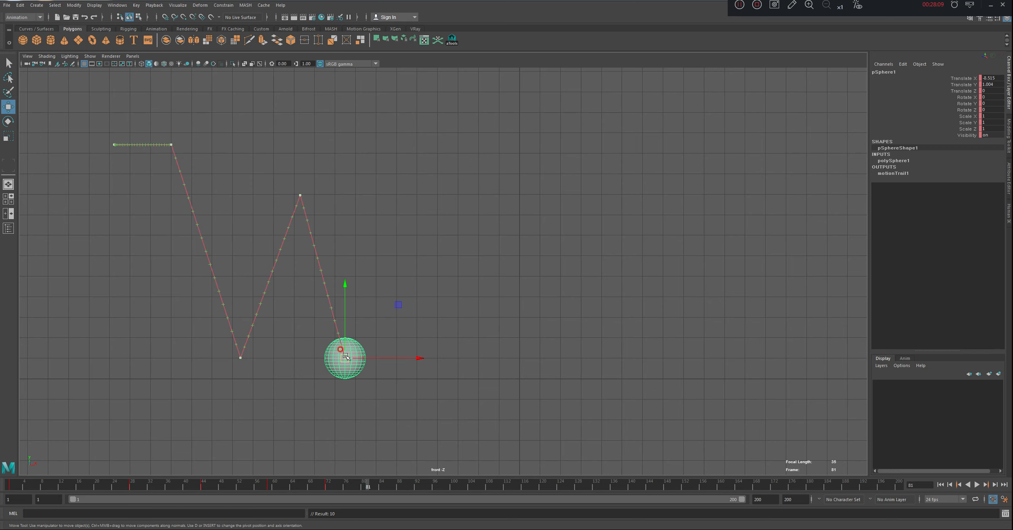
pyautogui.moveTo(345, 358); pyautogui.dragTo(390, 247)
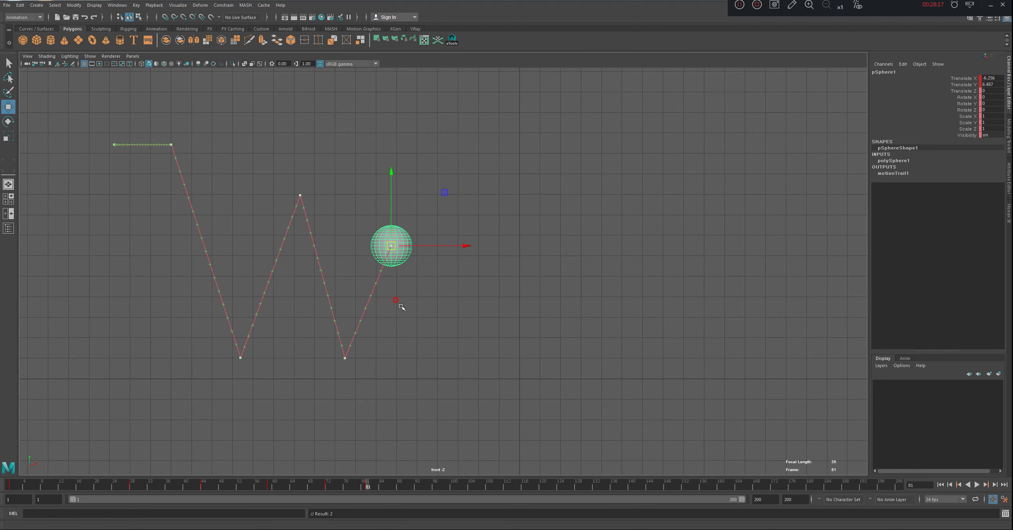
# Step: Key the third landing at frame 90, about X -4.36, Y 1.0, and a smaller peak at frame 97, about X -2.88, Y 4.36
pyautogui.hotkey('alt', 'v')
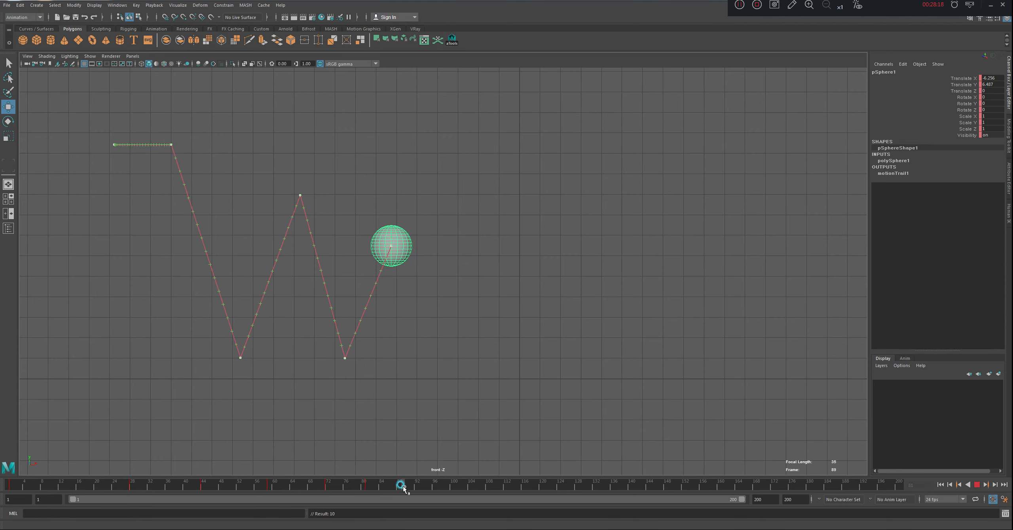
pyautogui.click(407, 489)
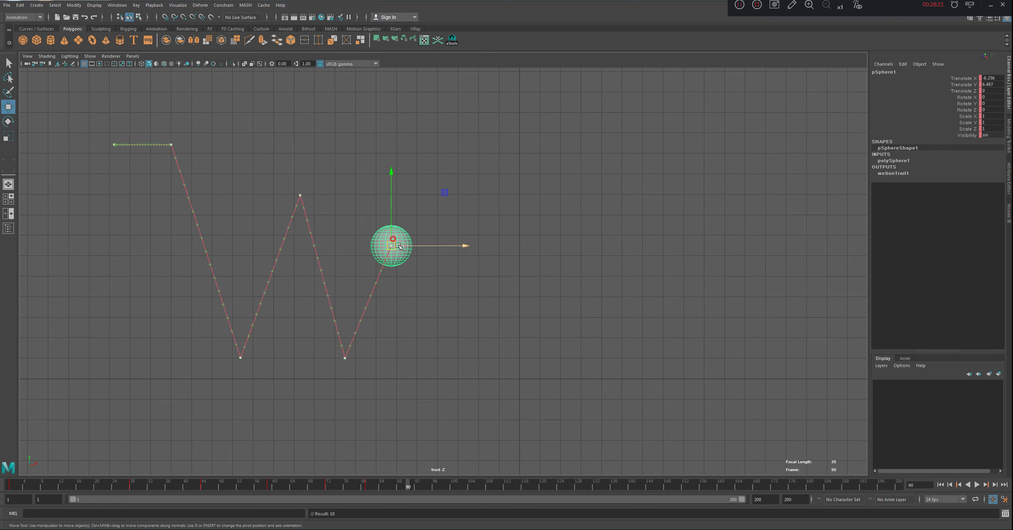
pyautogui.moveTo(391, 246); pyautogui.dragTo(430, 354)
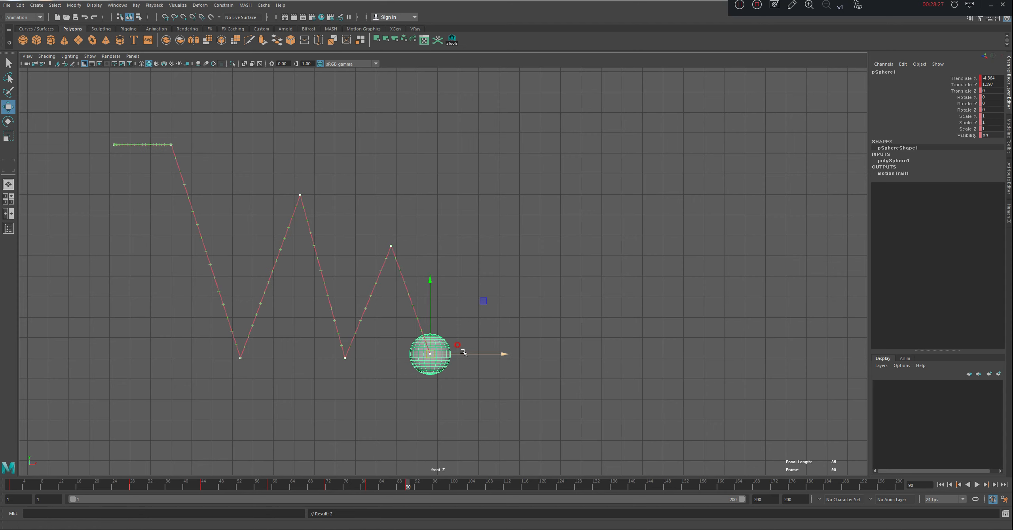
pyautogui.moveTo(430, 318); pyautogui.dragTo(435, 320)
pyautogui.moveTo(425, 490); pyautogui.dragTo(437, 485)
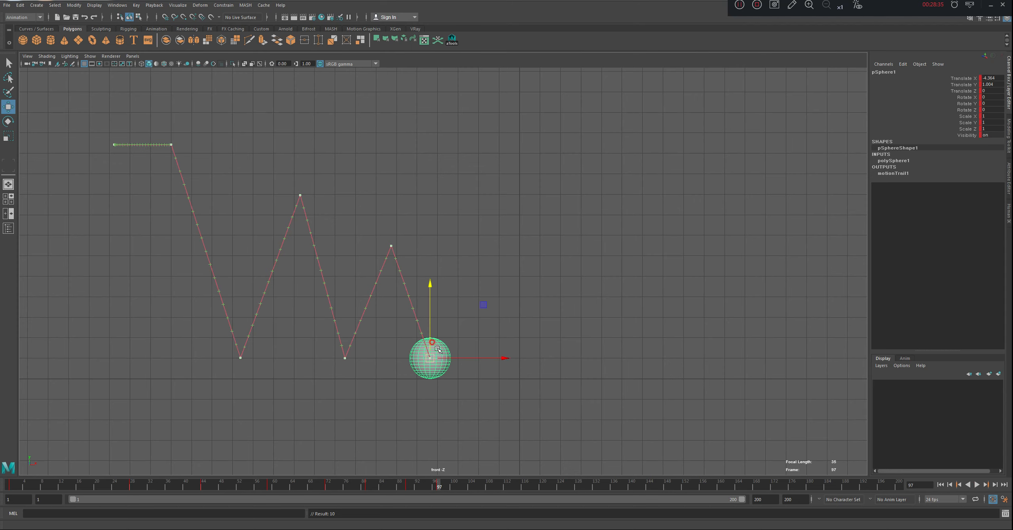
pyautogui.moveTo(433, 357); pyautogui.dragTo(465, 288)
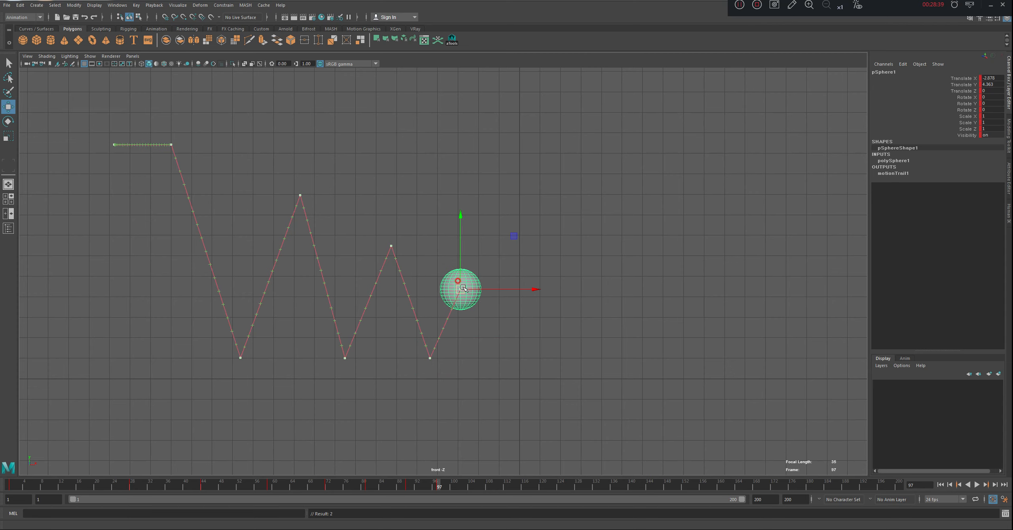
# Step: At frame 103, lower the sphere to the ground level of the earlier landings, slightly further along X, and key it
pyautogui.moveTo(461, 483); pyautogui.dragTo(464, 487)
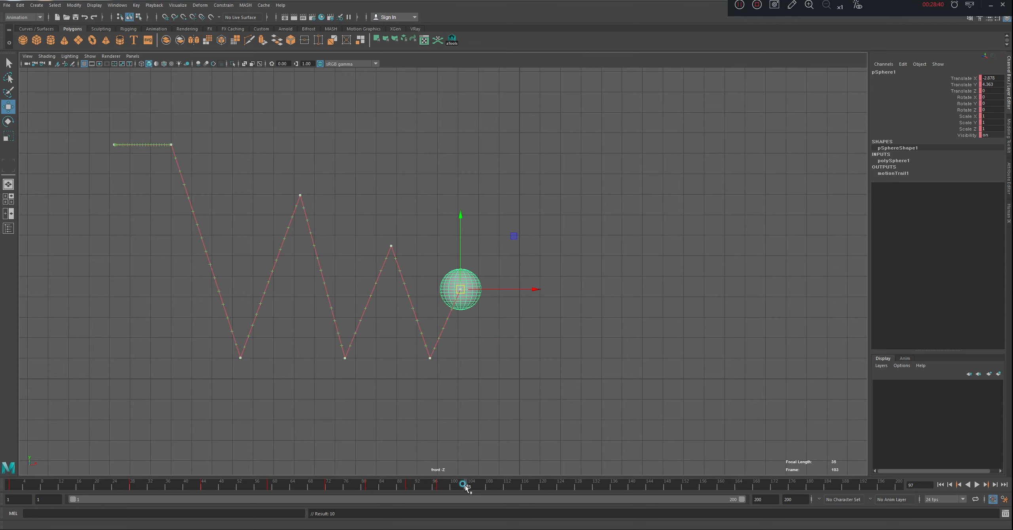
pyautogui.moveTo(461, 289); pyautogui.dragTo(485, 356)
pyautogui.press('s')
# Step: Play the bounce animation from frame 1, replay it from an early frame, and stop it after reviewing the motion
pyautogui.moveTo(292, 485); pyautogui.dragTo(5, 489)
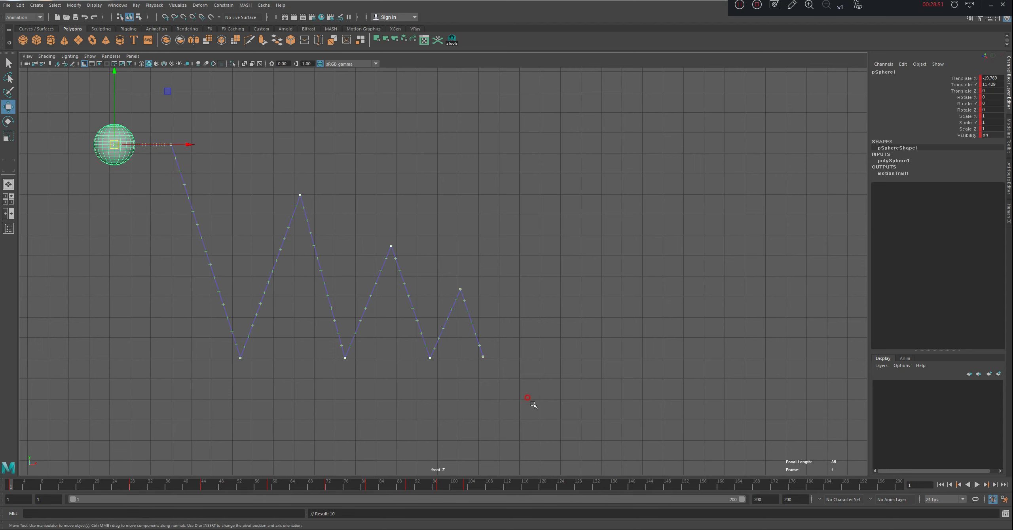
pyautogui.hotkey('alt', 'v')
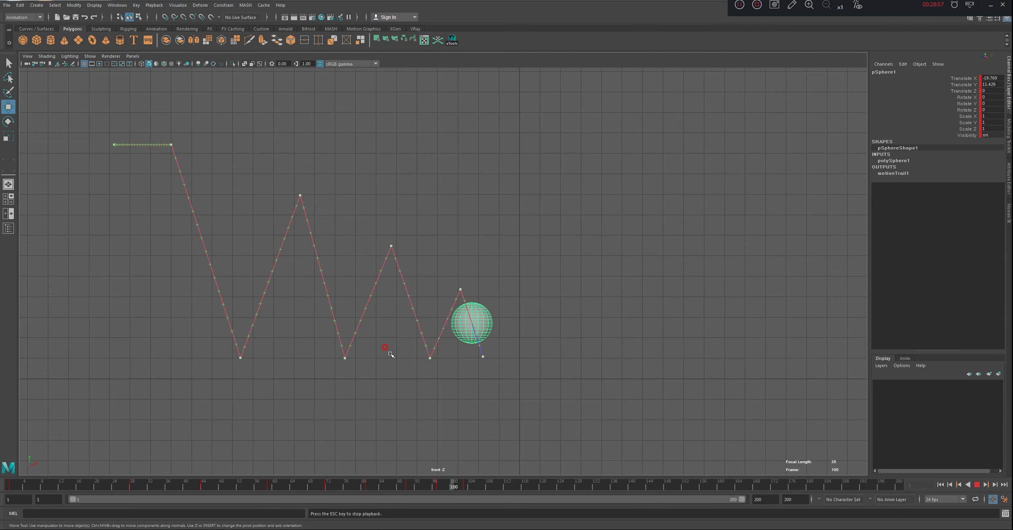
pyautogui.click(62, 483)
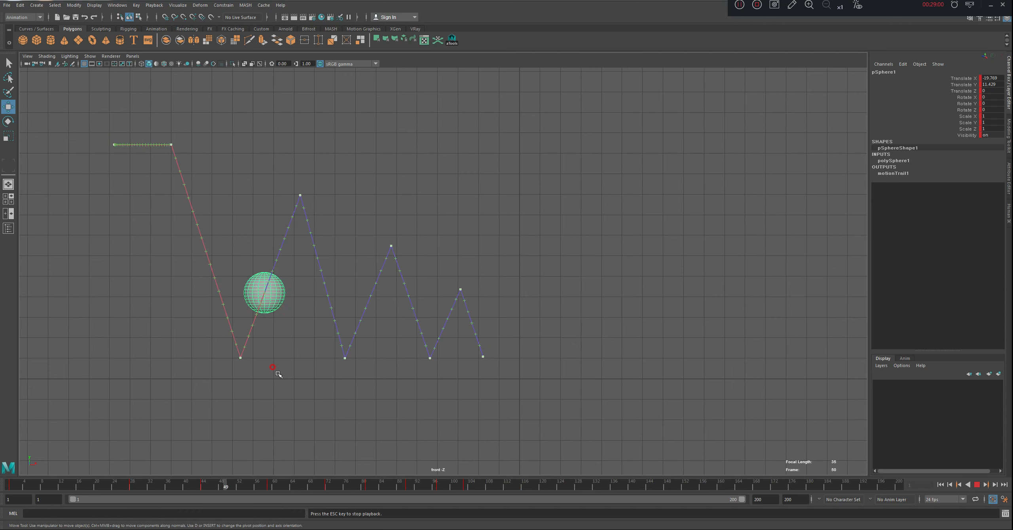
pyautogui.press('Escape')
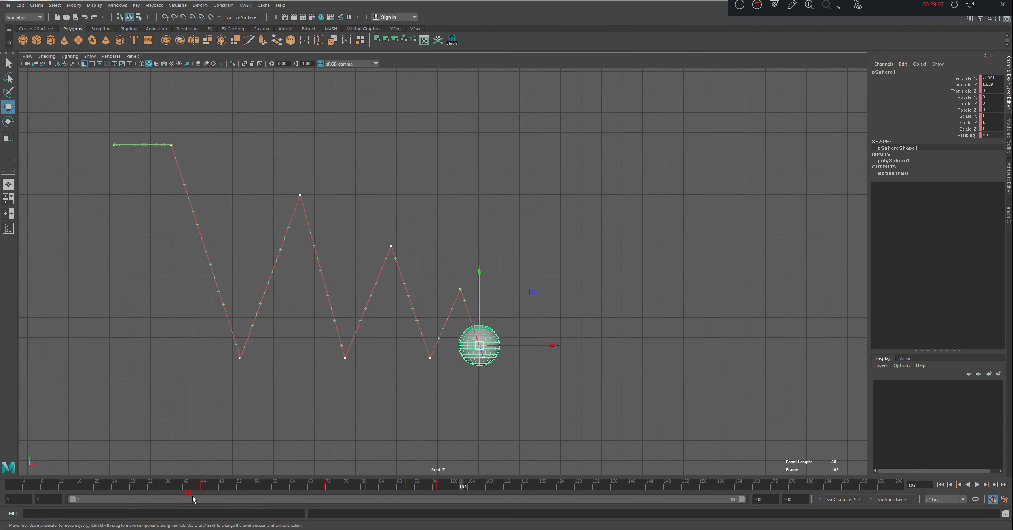
# Step: Move the first landing key a couple of frames earlier and pull the first peak and the keys behind it forward too
pyautogui.moveTo(195, 489)
pyautogui.mouseDown()
pyautogui.moveTo(205, 487)
pyautogui.moveTo(136, 493)
pyautogui.moveTo(204, 492)
pyautogui.moveTo(192, 480)
pyautogui.moveTo(207, 490)
pyautogui.moveTo(188, 489)
pyautogui.mouseUp()
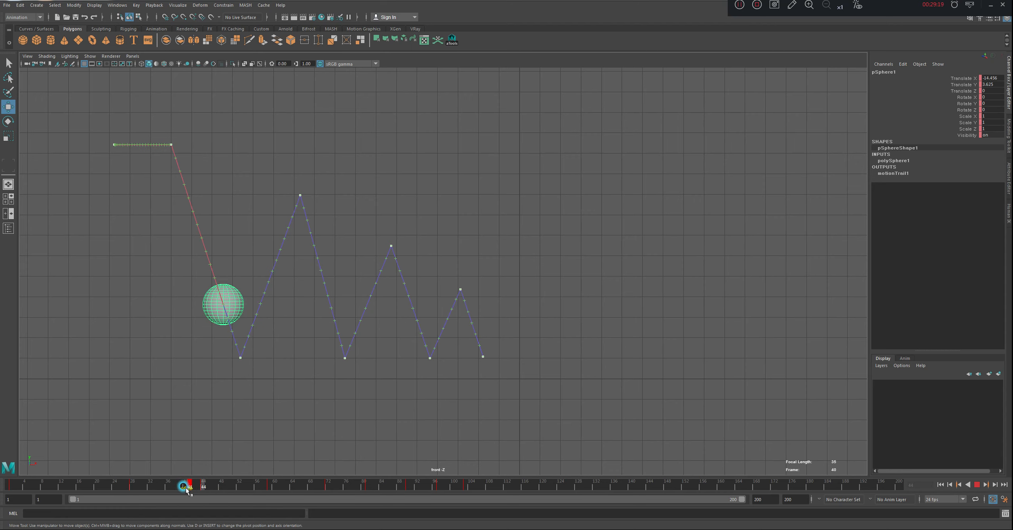
pyautogui.doubleClick(216, 484)
pyautogui.doubleClick(189, 487)
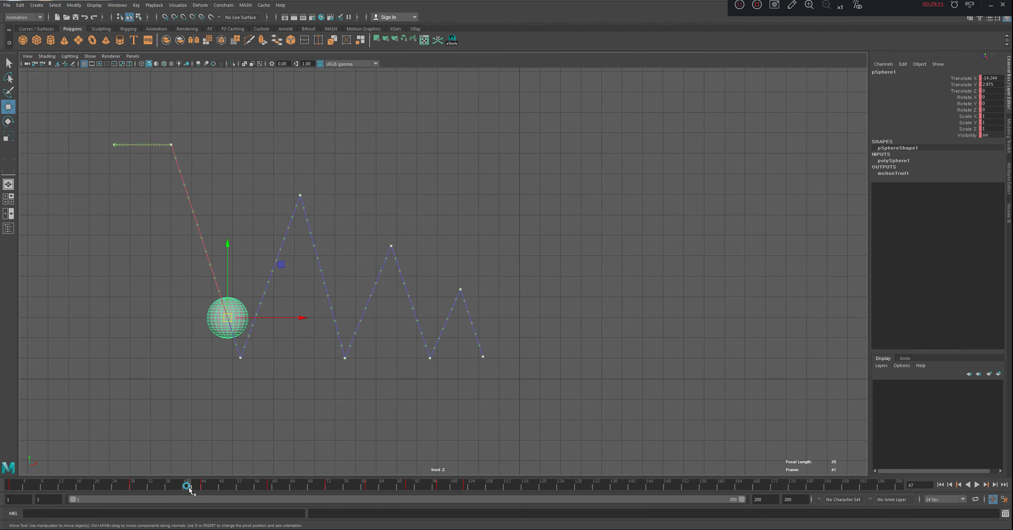
pyautogui.moveTo(209, 488); pyautogui.dragTo(511, 486)
pyautogui.click(202, 487)
pyautogui.click(238, 486)
pyautogui.rightClick(193, 485)
pyautogui.click(290, 486)
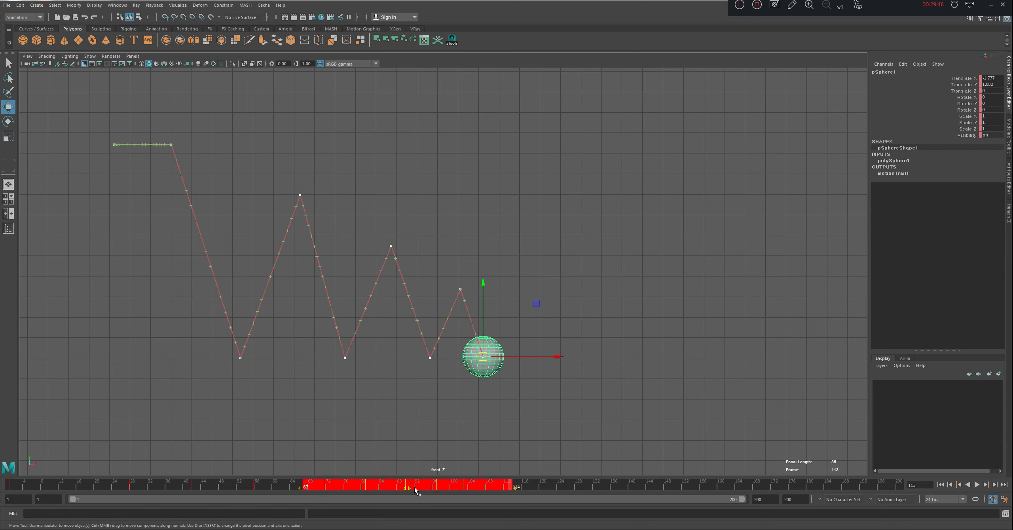
# Step: Slide the keys from the second landing onward about six frames earlier, and nudge the keys from the second peak onward slightly
pyautogui.moveTo(408, 491); pyautogui.dragTo(379, 489)
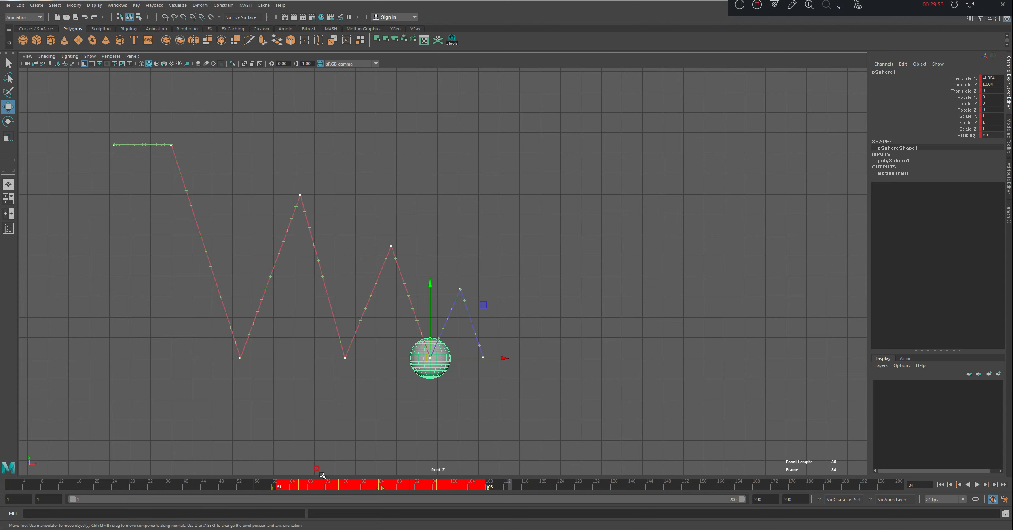
pyautogui.moveTo(257, 489); pyautogui.dragTo(473, 491)
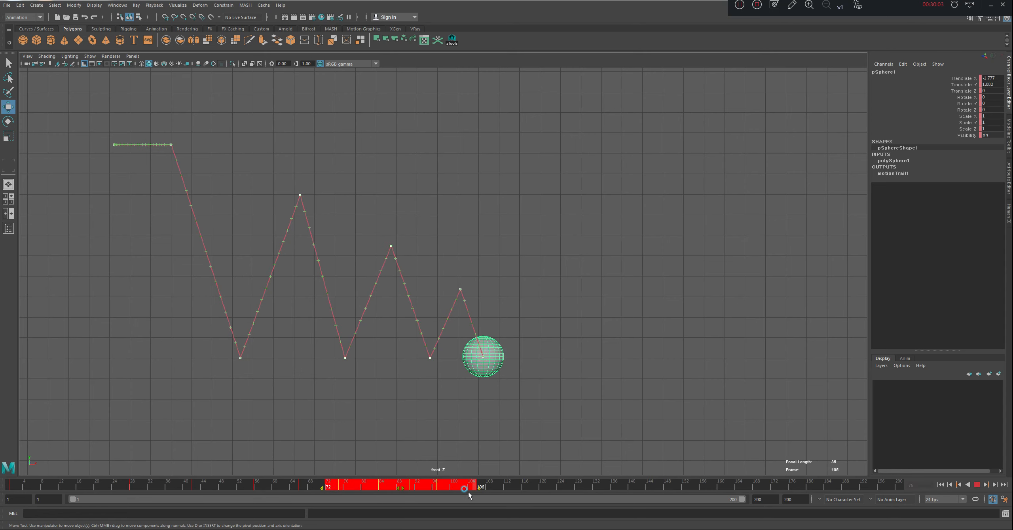
pyautogui.moveTo(401, 488); pyautogui.dragTo(404, 487)
pyautogui.click(344, 488)
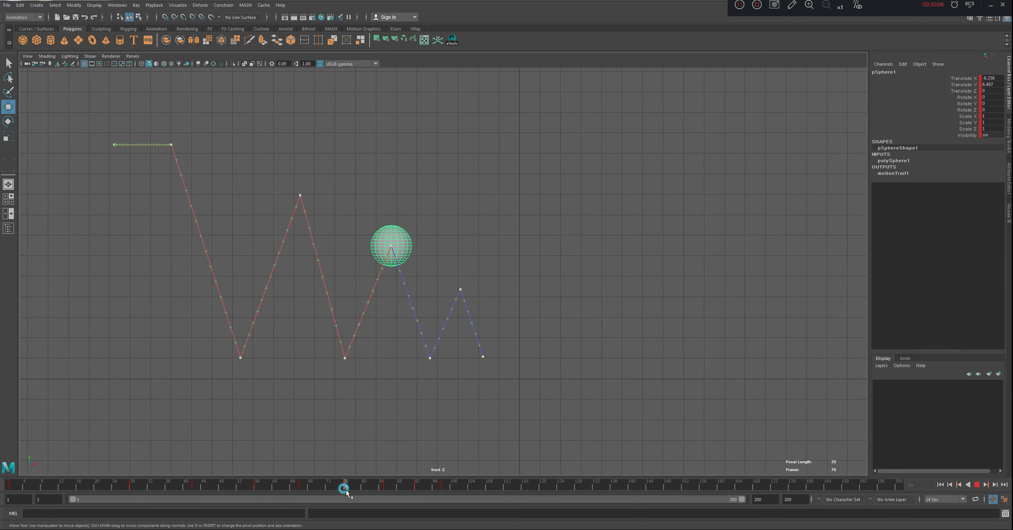
# Step: Readjust the timing of the keys from the second landing onward as a group, and shift the keys from the first peak onward slightly
pyautogui.moveTo(346, 490); pyautogui.dragTo(199, 494)
pyautogui.moveTo(200, 493); pyautogui.dragTo(488, 490)
pyautogui.moveTo(391, 489); pyautogui.dragTo(401, 490)
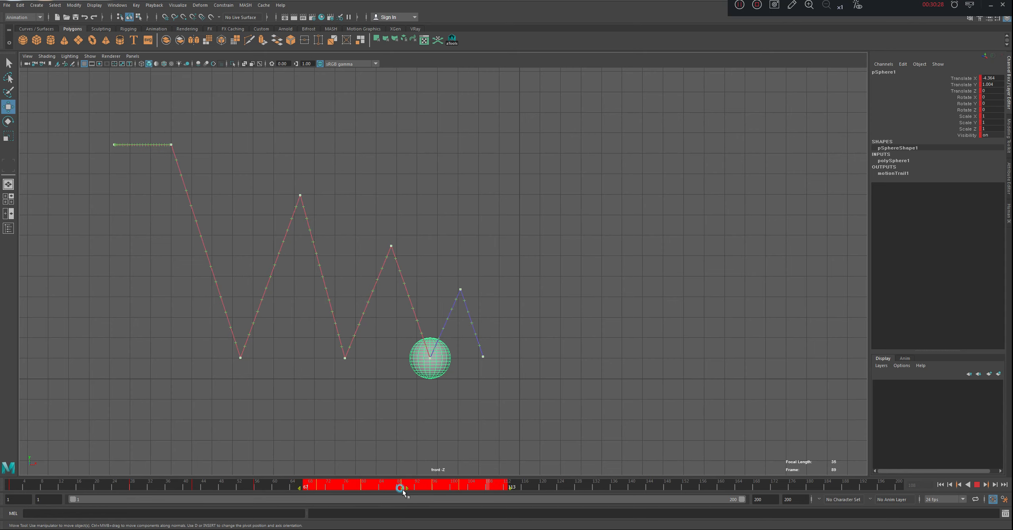
pyautogui.moveTo(213, 488); pyautogui.dragTo(497, 487)
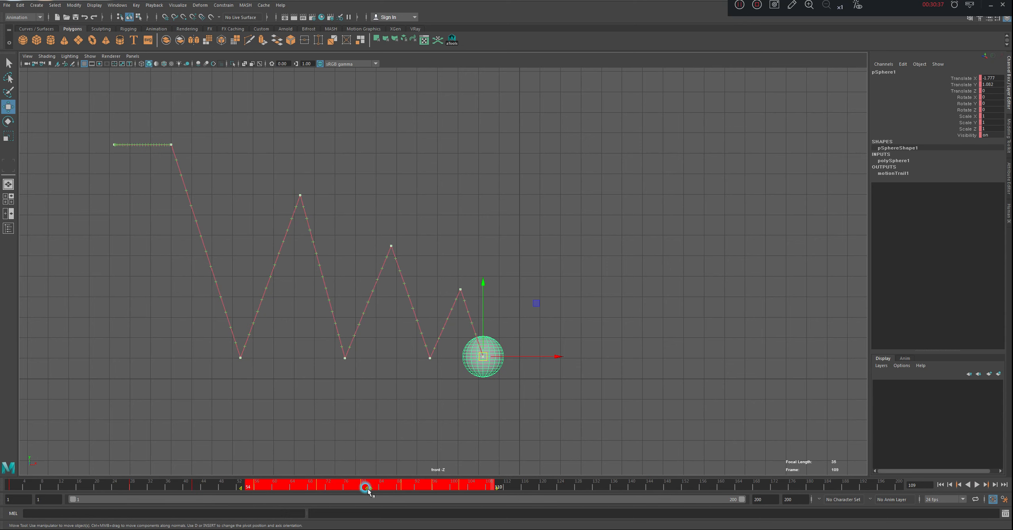
pyautogui.moveTo(367, 491); pyautogui.dragTo(365, 489)
# Step: Tighten the timing of the remaining peak and landing keys so the final landing falls on frame 100, undoing any unwanted shift
pyautogui.moveTo(237, 490); pyautogui.dragTo(483, 492)
pyautogui.hotkey('ctrl', 'z')
pyautogui.hotkey('alt', 'v')
pyautogui.moveTo(385, 486); pyautogui.dragTo(381, 487)
pyautogui.moveTo(194, 486); pyautogui.dragTo(451, 491)
pyautogui.click(438, 487)
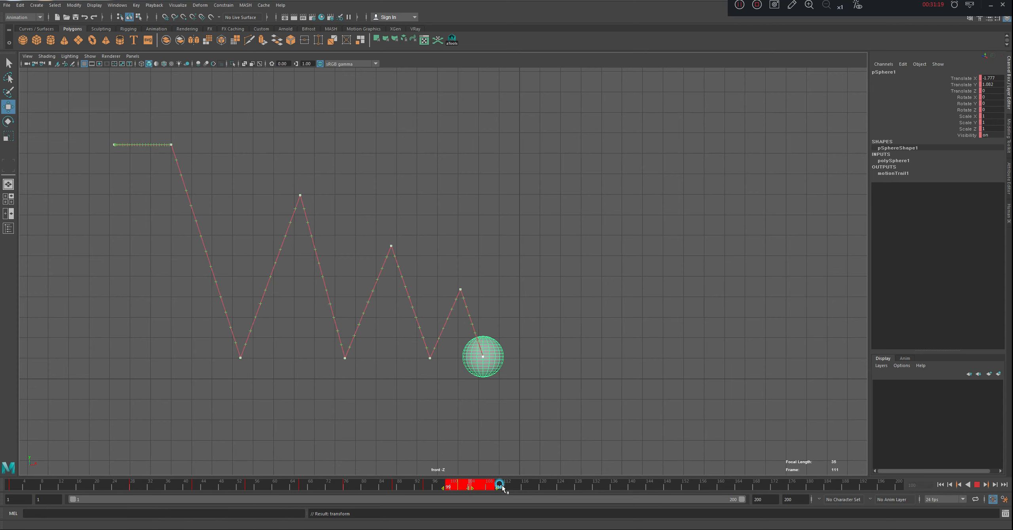
pyautogui.hotkey('ctrl', 'z')
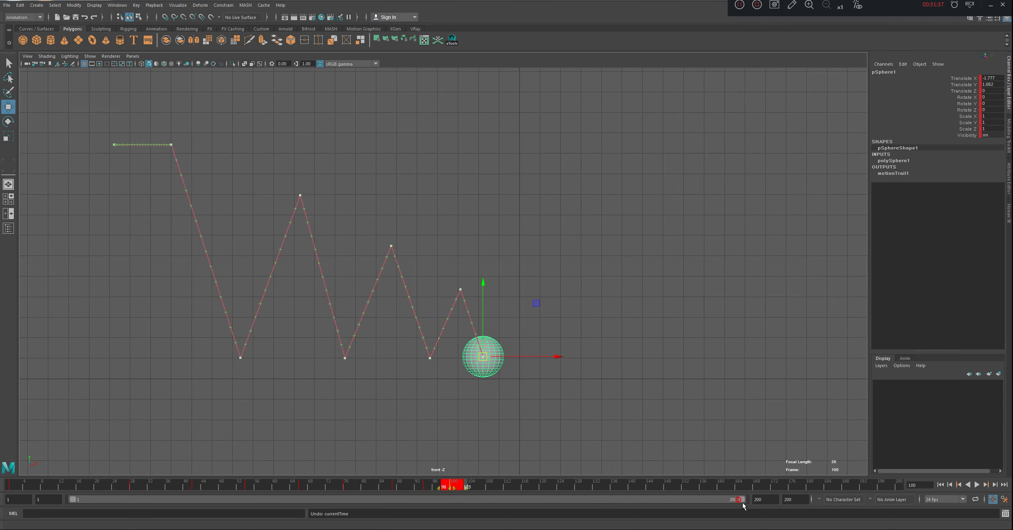
# Step: Shorten the playback range to end at frame 133, and play the retimed bounce from frame 1
pyautogui.moveTo(742, 502); pyautogui.dragTo(511, 526)
pyautogui.hotkey('alt', 'shift', 'v')
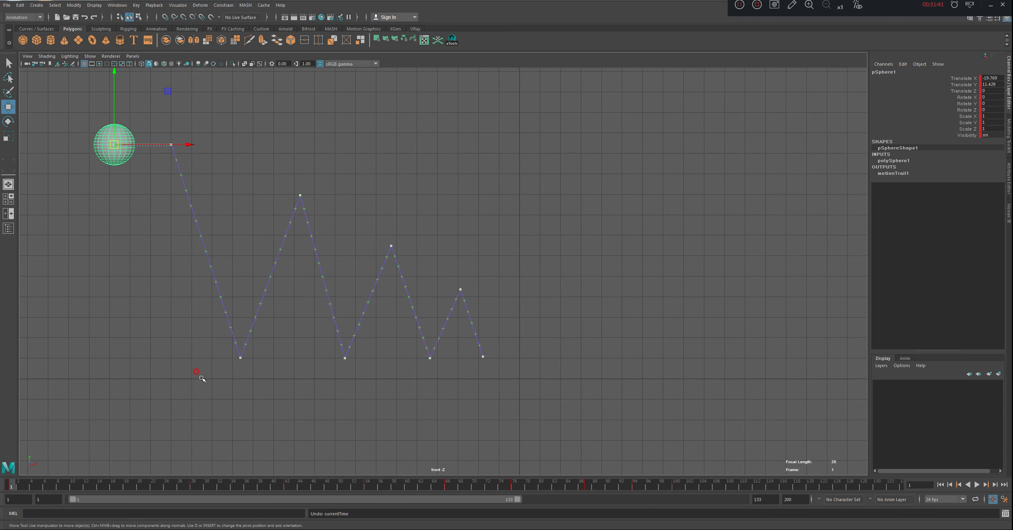
pyautogui.hotkey('alt', 'v')
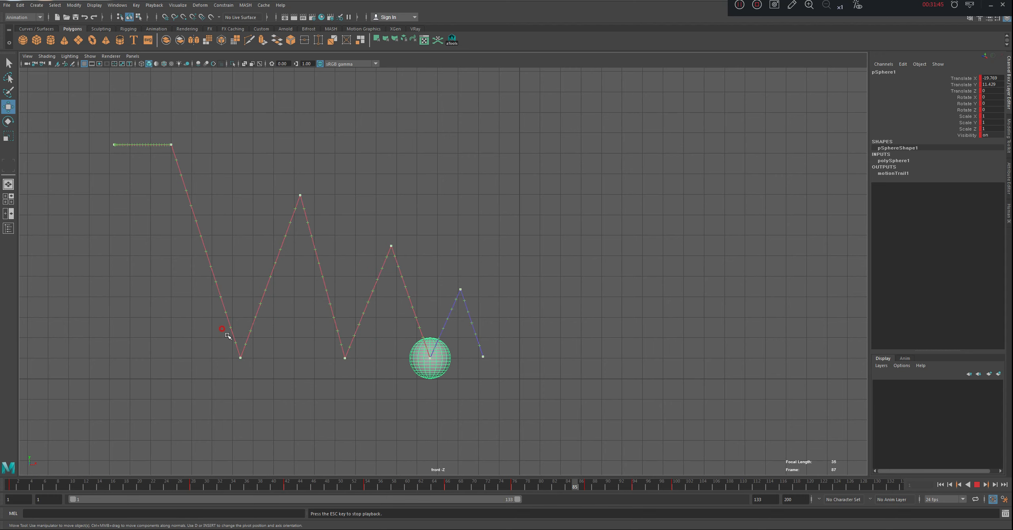
pyautogui.press('Escape')
# Step: At frame 54, nudge the sphere's first bounce peak back along X to about -10.87
pyautogui.moveTo(168, 483); pyautogui.dragTo(541, 490)
pyautogui.keyDown('alt'); pyautogui.moveTo(550, 332); pyautogui.dragTo(465, 312, button='middle'); pyautogui.keyUp('alt')
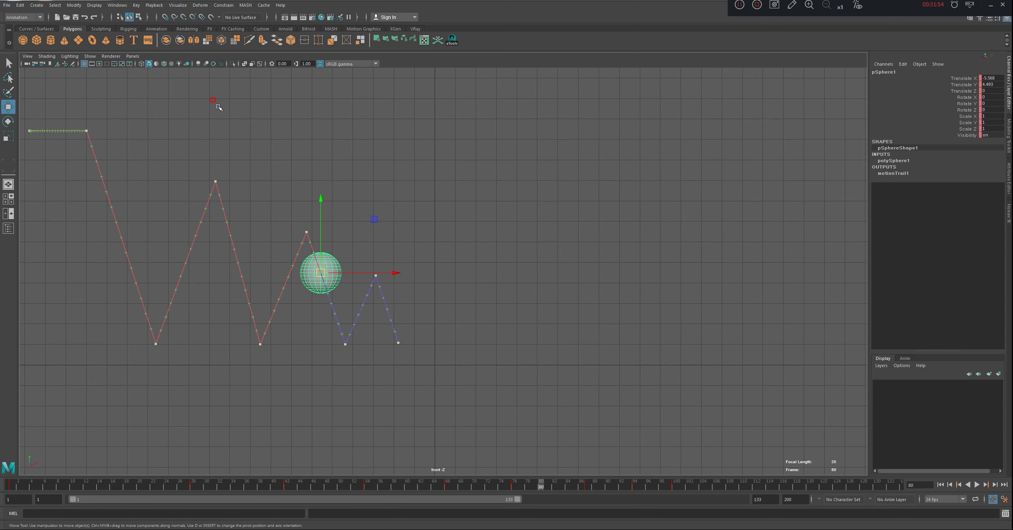
pyautogui.moveTo(205, 487); pyautogui.dragTo(368, 484)
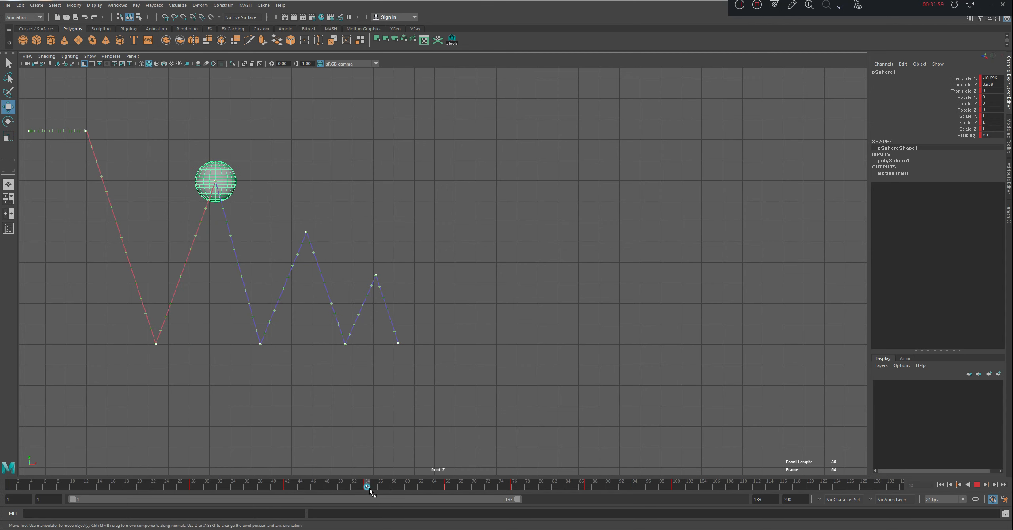
pyautogui.moveTo(282, 183); pyautogui.dragTo(279, 181)
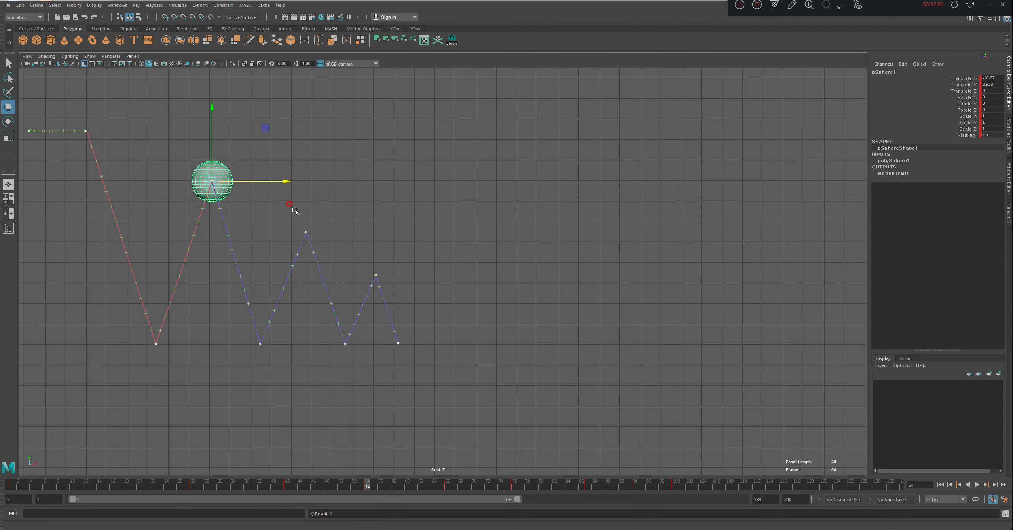
# Step: Nudge the second peak at frame 76 back to about X -6.39, and the third peak at frame 94 to about X -3.05
pyautogui.hotkey('alt', 'v')
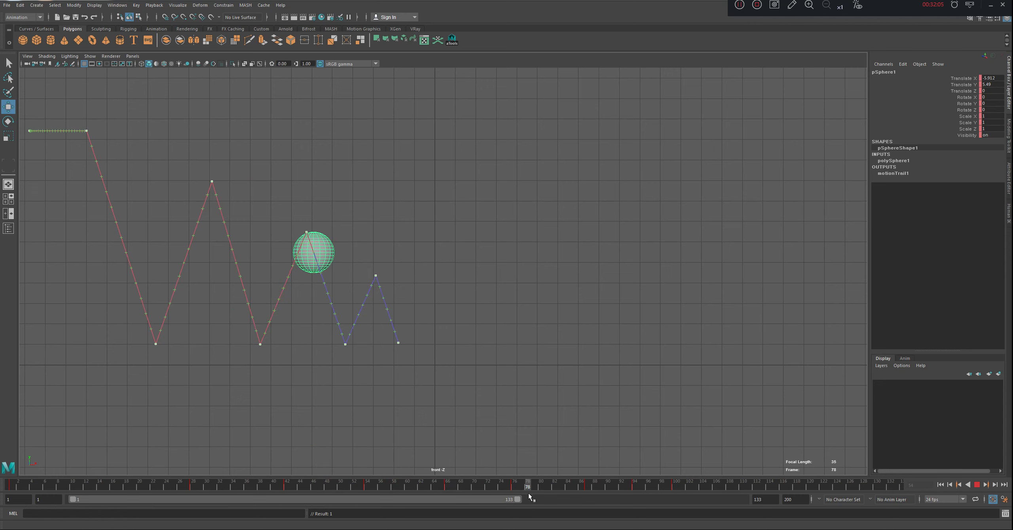
pyautogui.hotkey('alt', 'v')
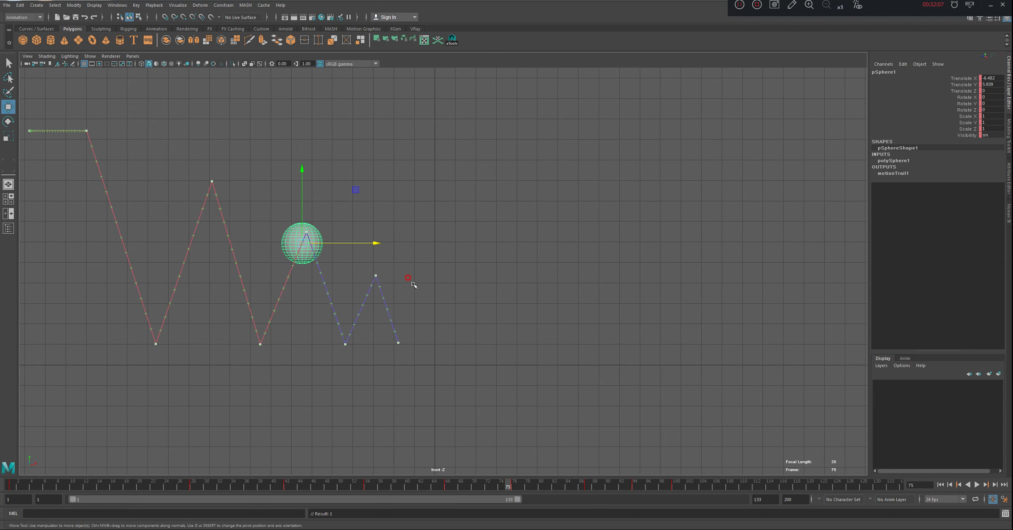
pyautogui.hotkey('alt', '.')
pyautogui.moveTo(359, 231); pyautogui.dragTo(357, 232)
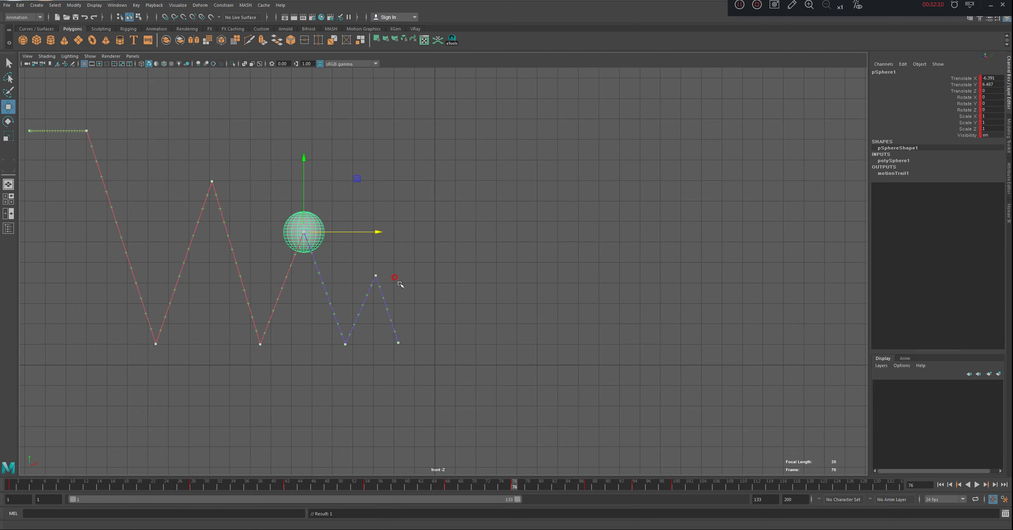
pyautogui.press('.')
pyautogui.press('.')
pyautogui.moveTo(438, 274); pyautogui.dragTo(434, 274)
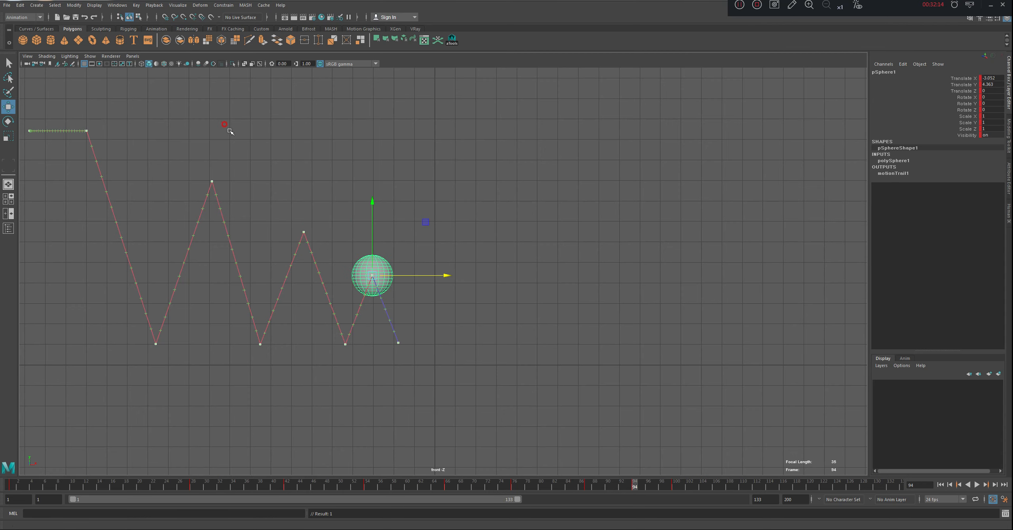
# Step: Open the animation settings in the preferences, where the default key tangents are defined
pyautogui.click(117, 5)
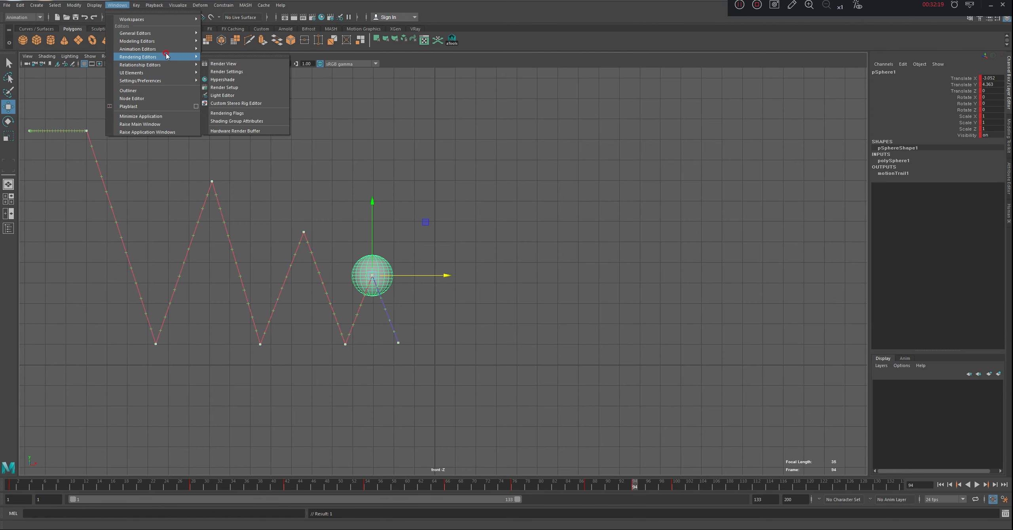
pyautogui.moveTo(166, 81)
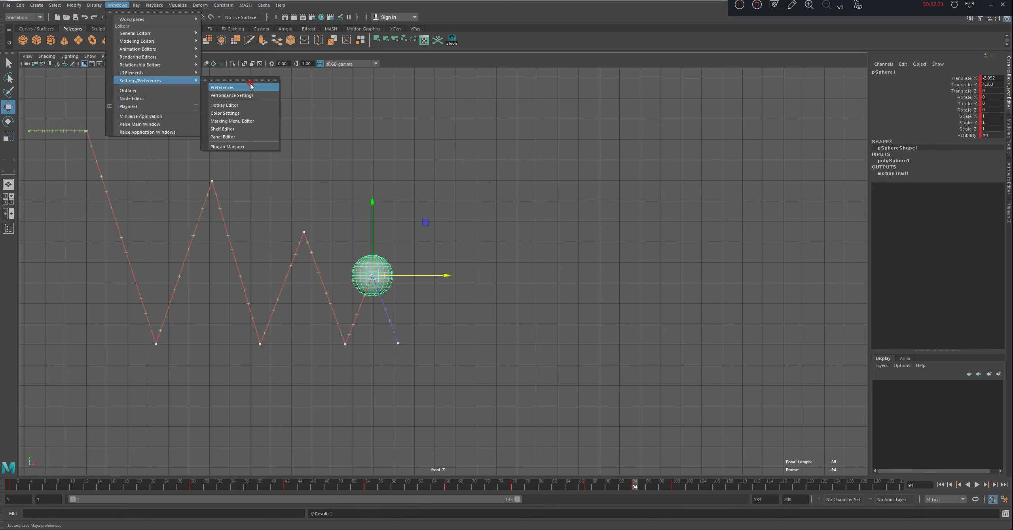
pyautogui.click(222, 88)
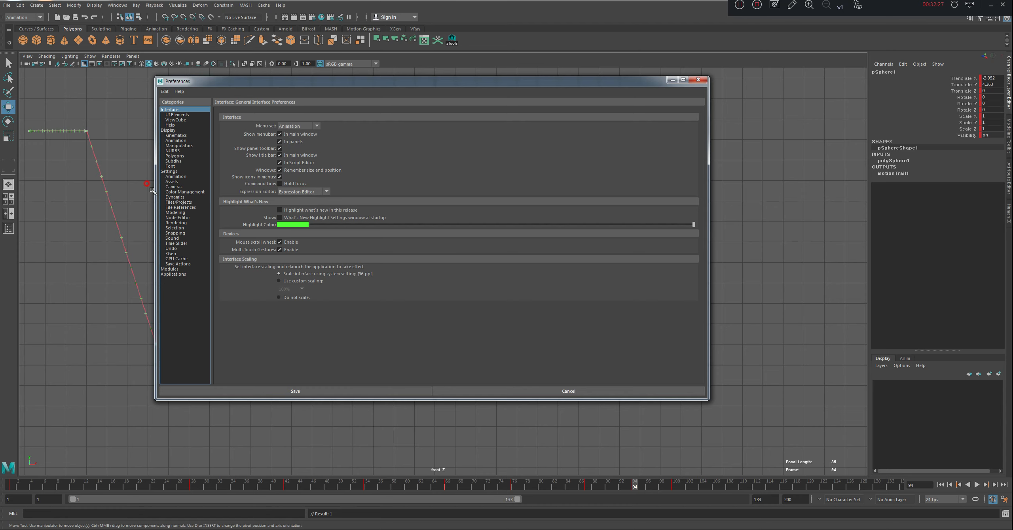
pyautogui.click(174, 141)
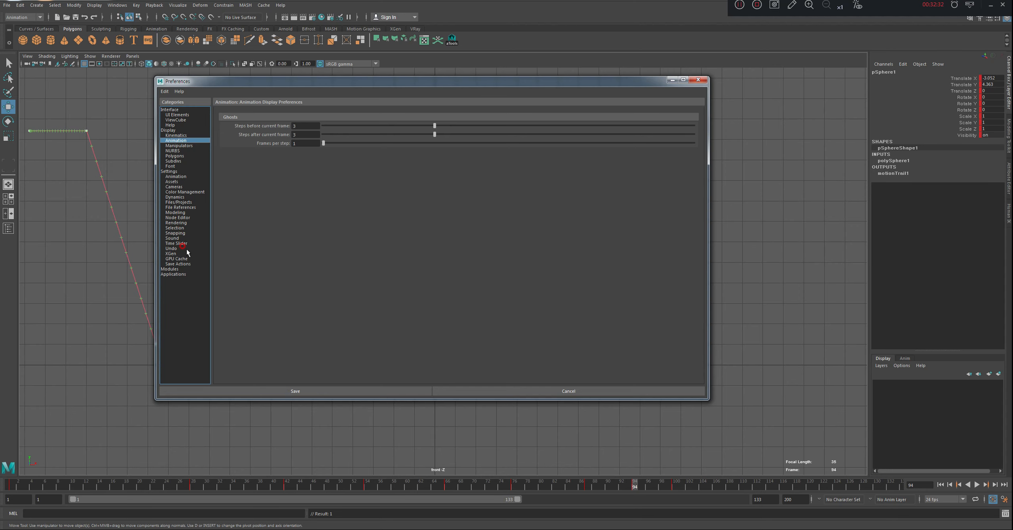
pyautogui.click(183, 177)
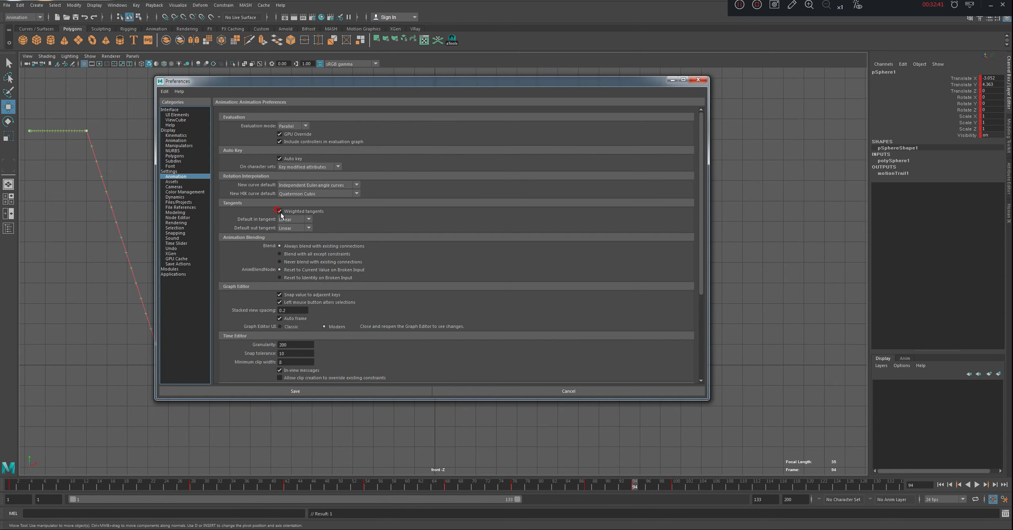
# Step: Try Spline as the default in tangent, and set both the default in and out tangents to Auto
pyautogui.click(309, 220)
pyautogui.click(299, 229)
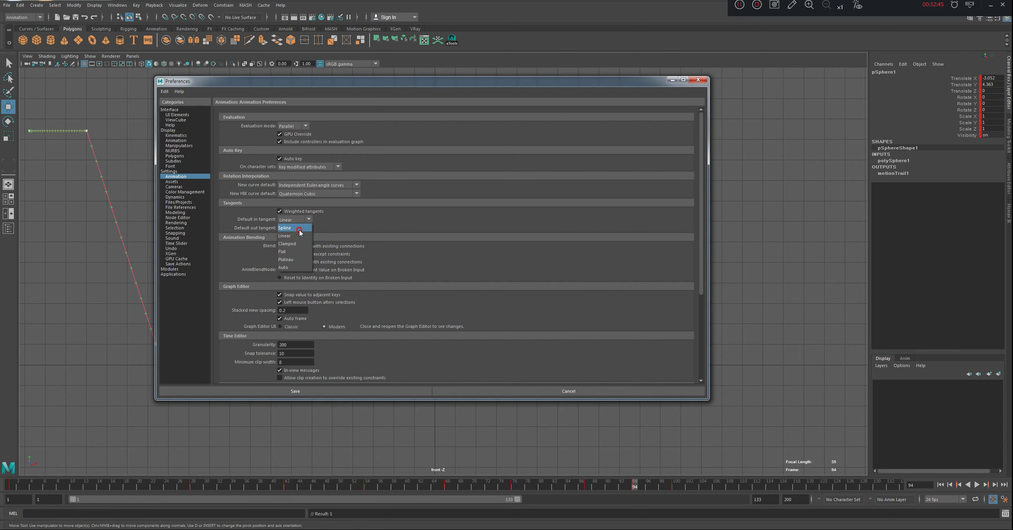
pyautogui.click(309, 228)
pyautogui.click(297, 276)
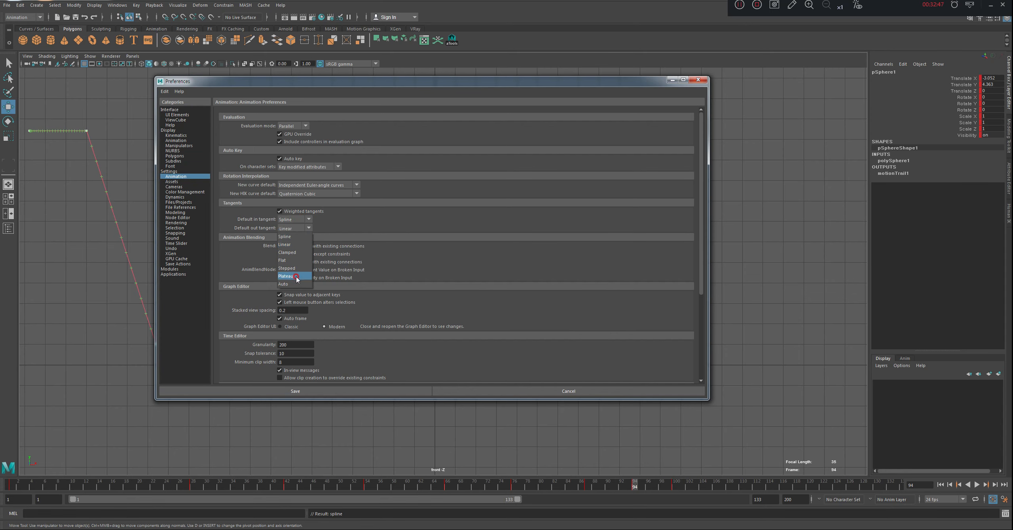
pyautogui.click(308, 219)
pyautogui.click(289, 268)
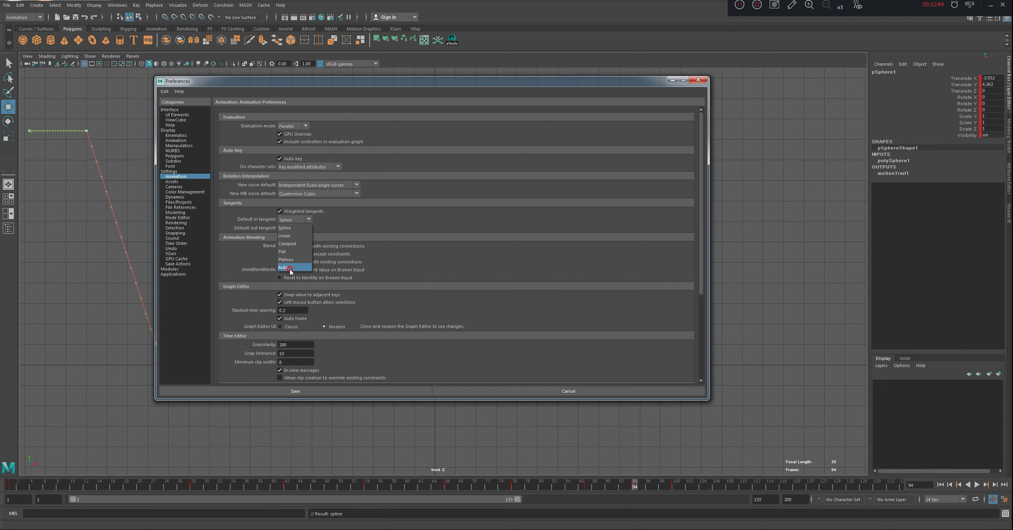
pyautogui.click(308, 227)
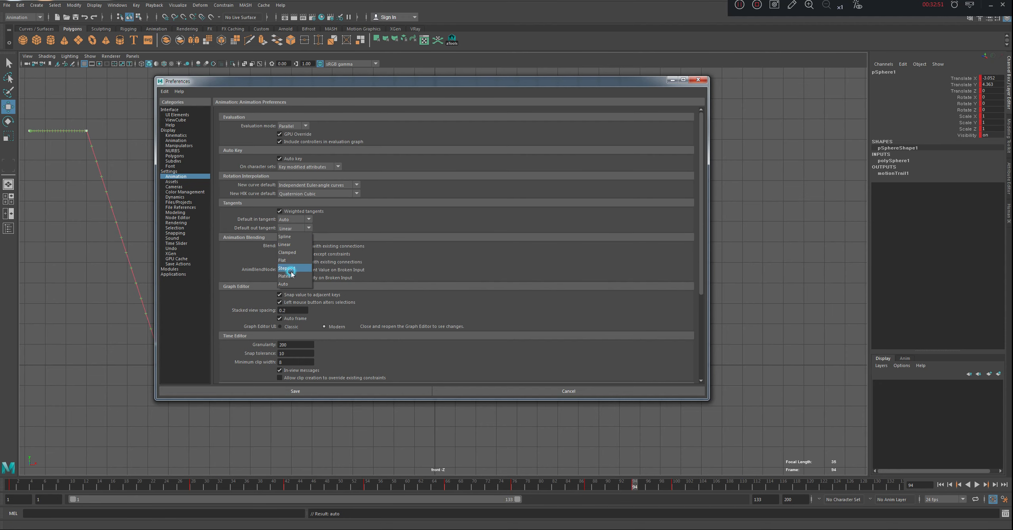
pyautogui.click(294, 285)
pyautogui.click(309, 225)
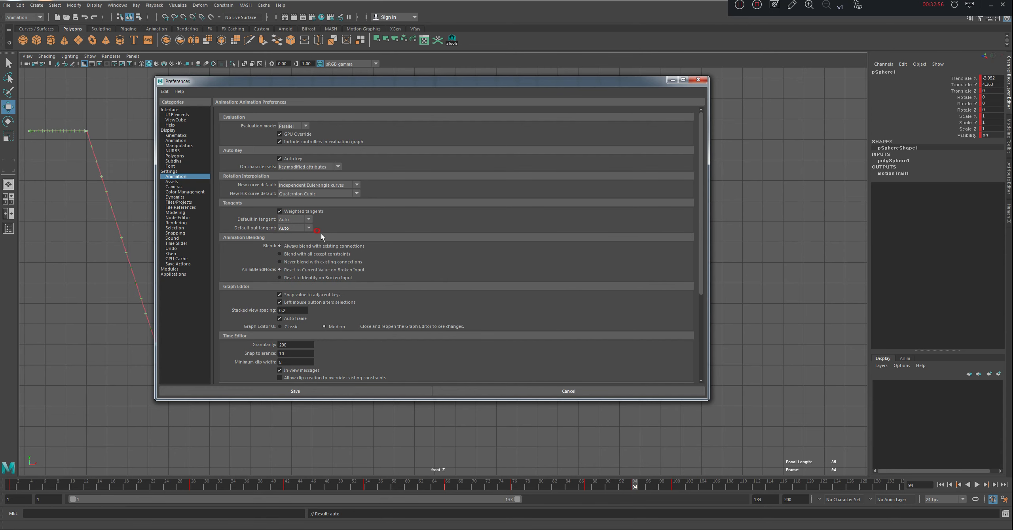
# Step: Set both the default in tangent and the default out tangent to Linear
pyautogui.click(308, 220)
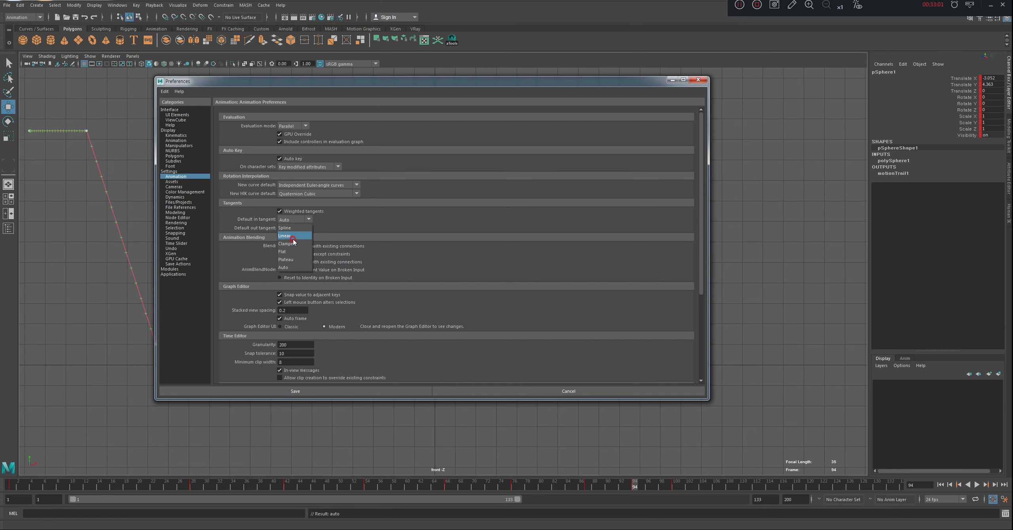
pyautogui.click(293, 236)
pyautogui.click(303, 228)
pyautogui.click(306, 236)
# Step: Set the default in tangent to Auto and the default out tangent to Plateau, and save the preferences
pyautogui.click(308, 220)
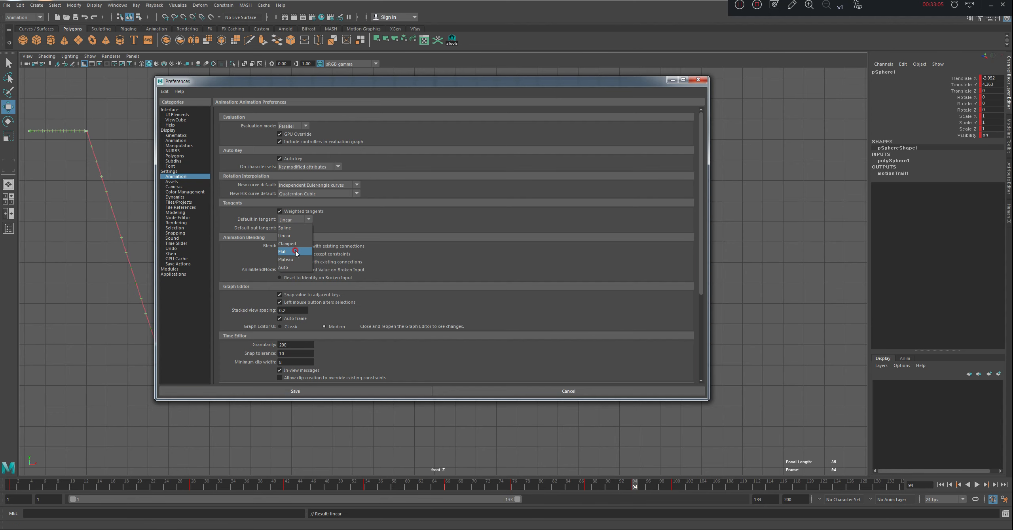
pyautogui.click(293, 267)
pyautogui.click(301, 228)
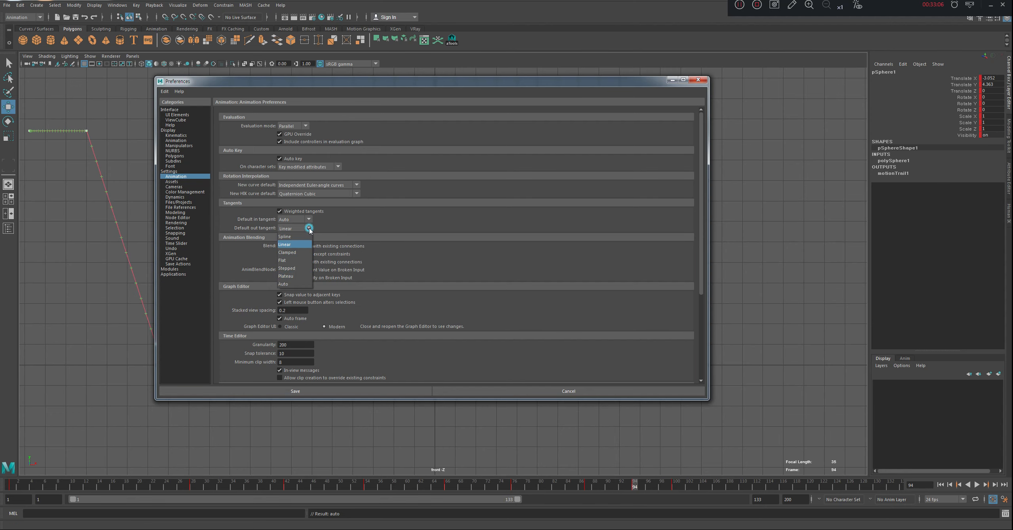
pyautogui.click(291, 277)
pyautogui.click(350, 390)
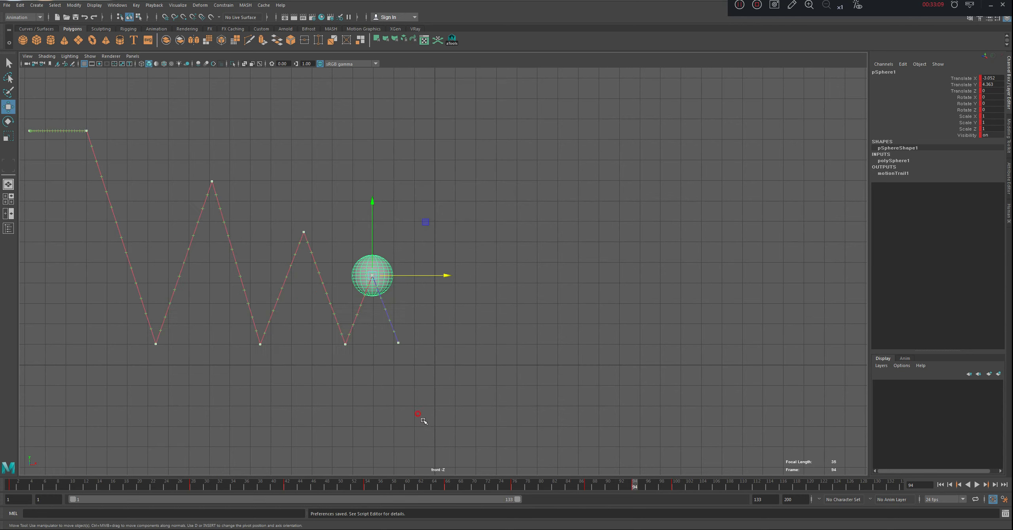
# Step: At frame 113, move the sphere forward and slightly up to about X 1.78, Y 1.56, and key it
pyautogui.click(763, 485)
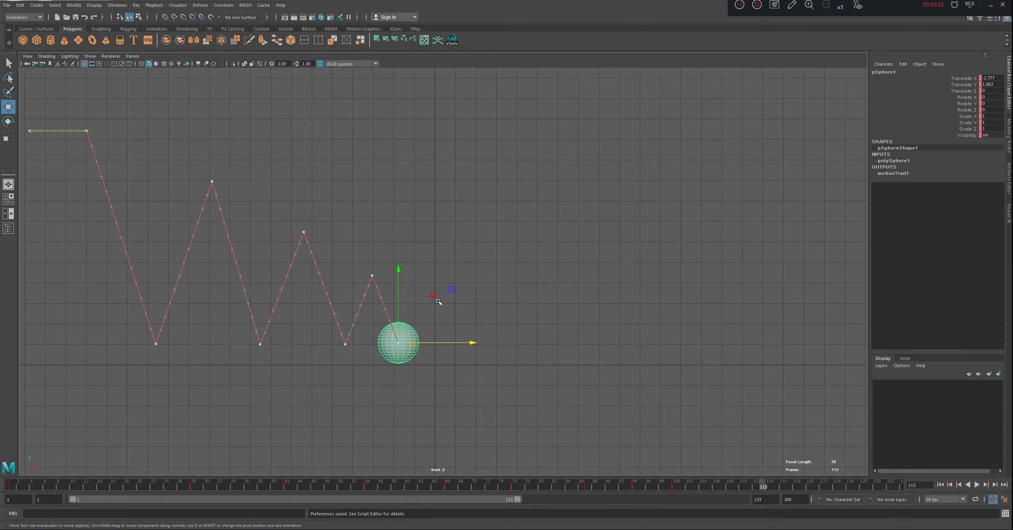
pyautogui.moveTo(450, 289); pyautogui.dragTo(525, 279)
pyautogui.press('s')
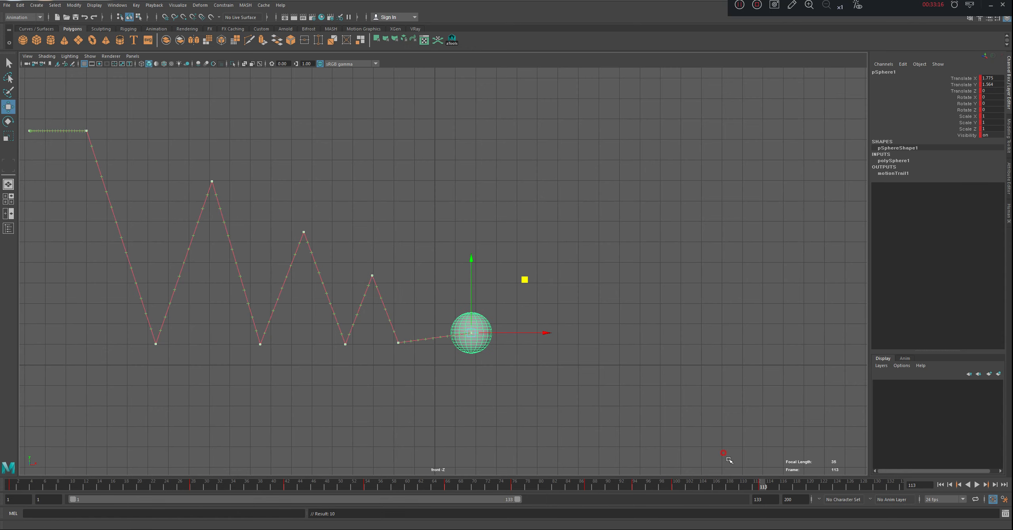
# Step: At frame 121, move the sphere up and slightly back to about X 1.08, Y 5.58, and key it
pyautogui.click(817, 485)
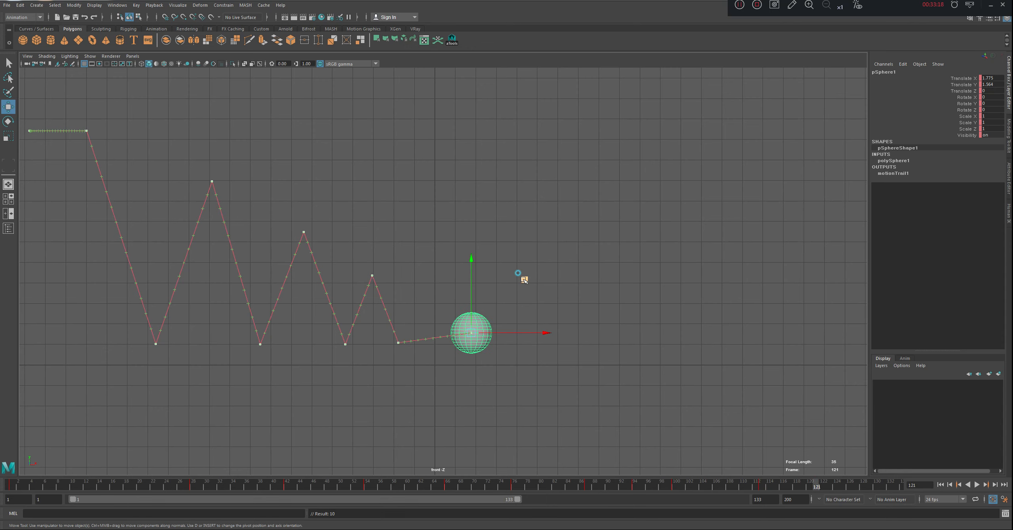
pyautogui.moveTo(524, 280); pyautogui.dragTo(509, 196)
pyautogui.press('s')
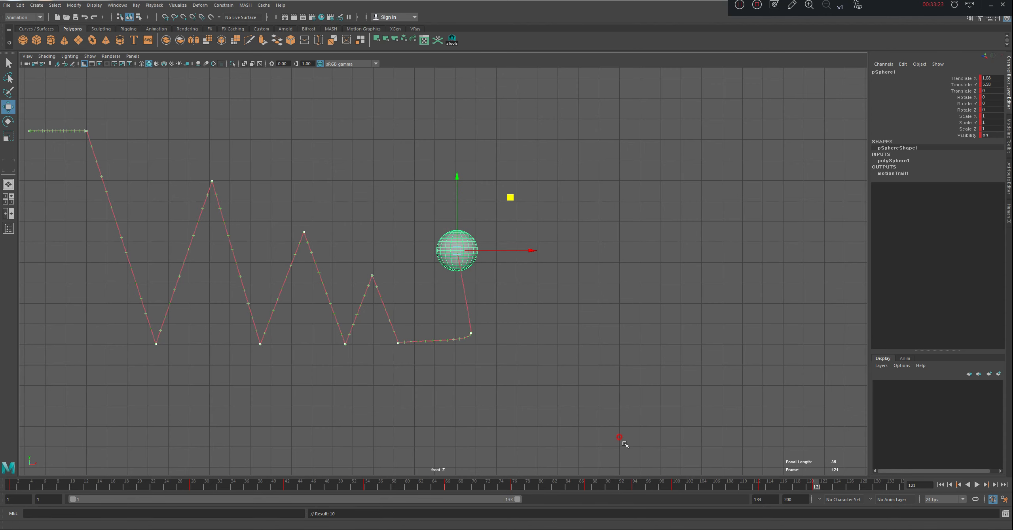
# Step: Undo the frame 121 key and move, and also the sphere's move at frame 113
pyautogui.hotkey('ctrl', 'z')
pyautogui.hotkey('ctrl', 'z')
pyautogui.hotkey('ctrl', 'z')
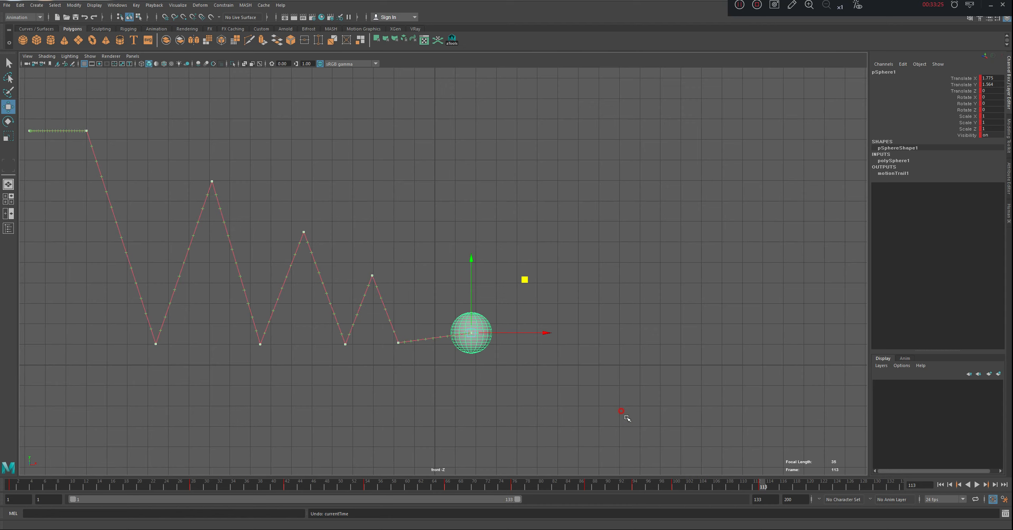
pyautogui.hotkey('ctrl', 'z')
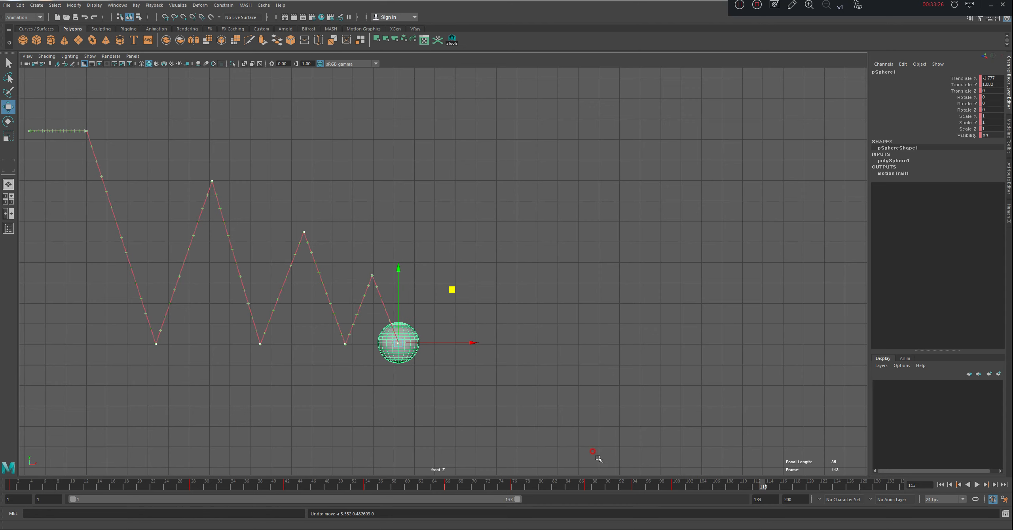
# Step: Return to frame 1 and review the default in and out tangent types offered in the animation preferences, keeping the current settings
pyautogui.moveTo(680, 489); pyautogui.dragTo(11, 485)
pyautogui.click(117, 5)
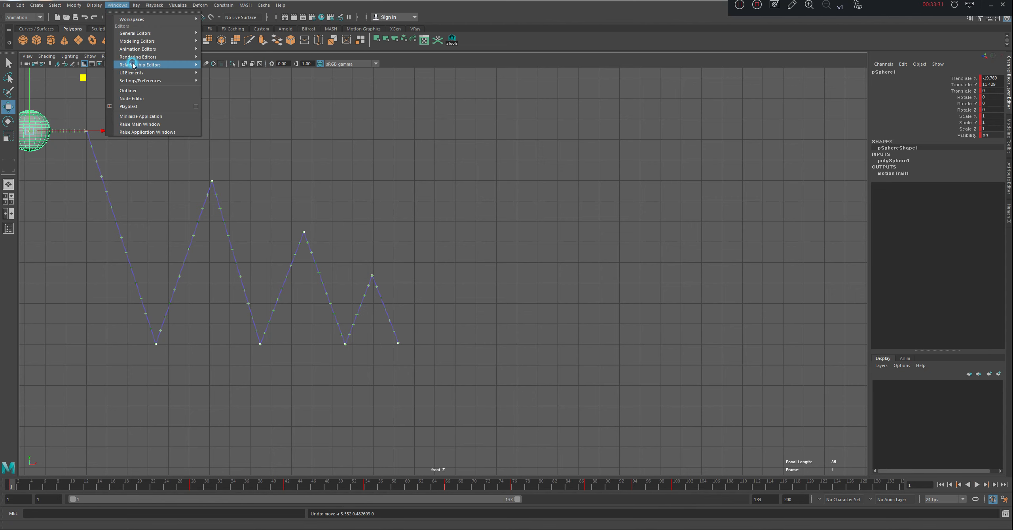
pyautogui.moveTo(178, 80)
pyautogui.click(219, 88)
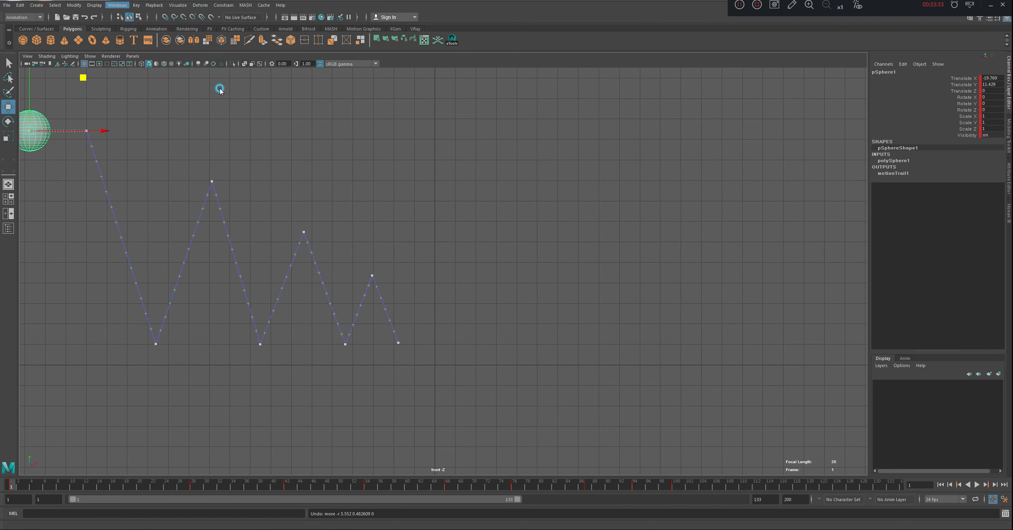
pyautogui.click(176, 176)
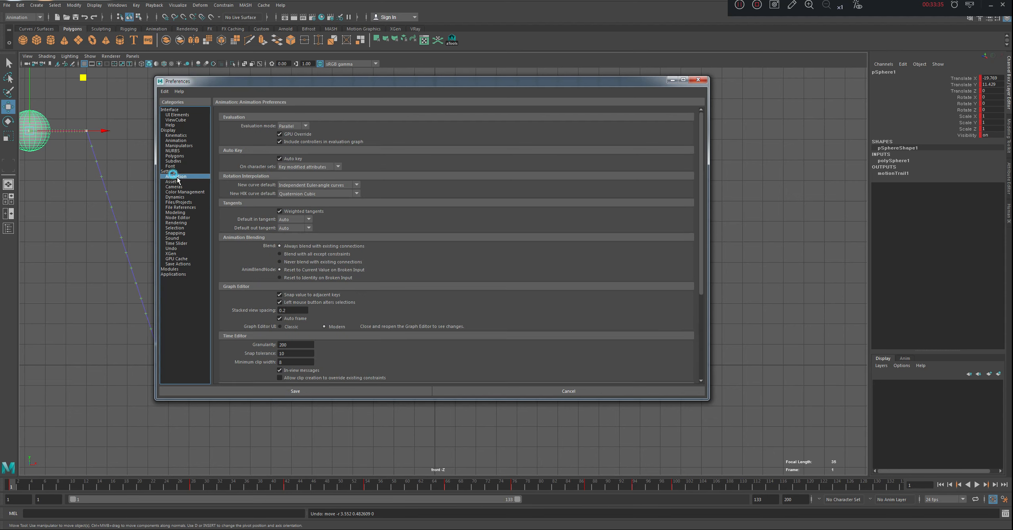
pyautogui.click(309, 219)
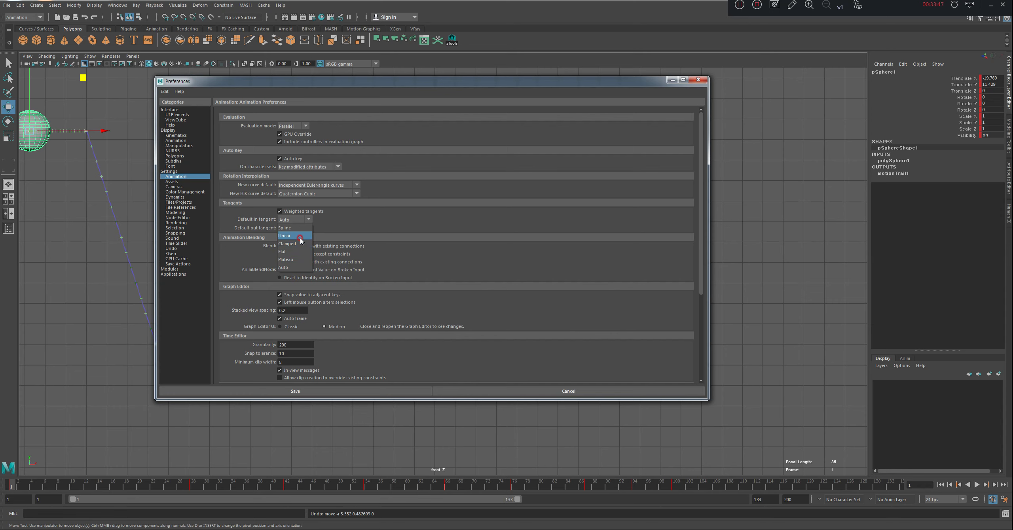
pyautogui.click(335, 216)
pyautogui.click(308, 228)
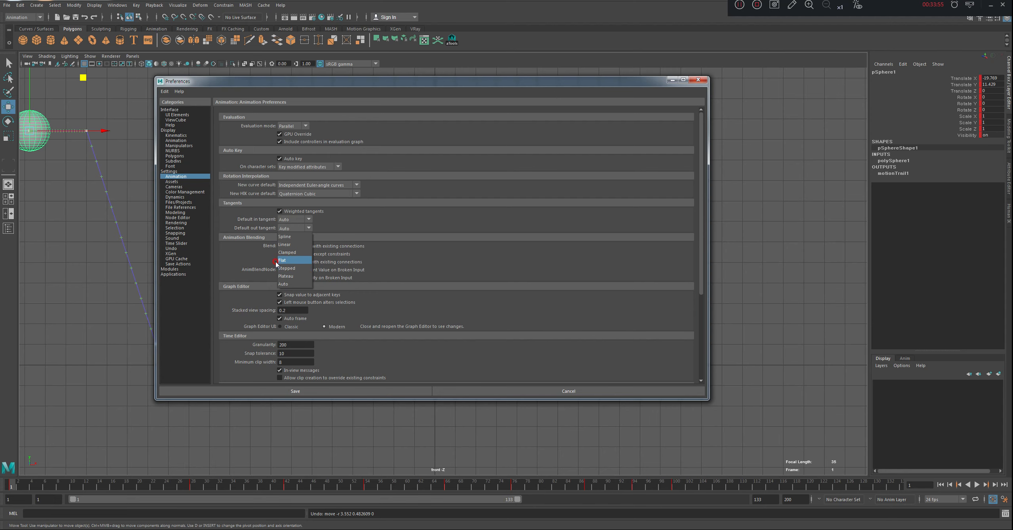
pyautogui.click(354, 210)
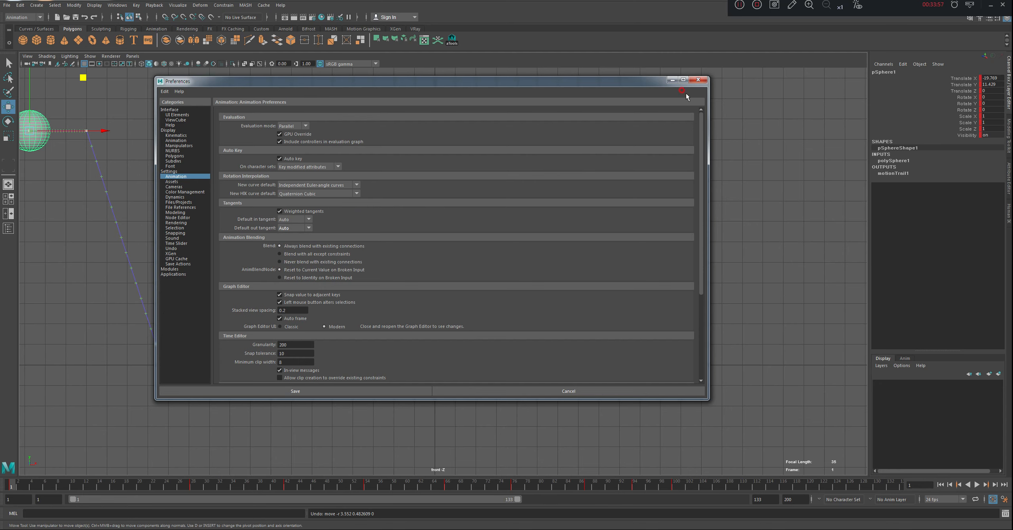
pyautogui.click(699, 80)
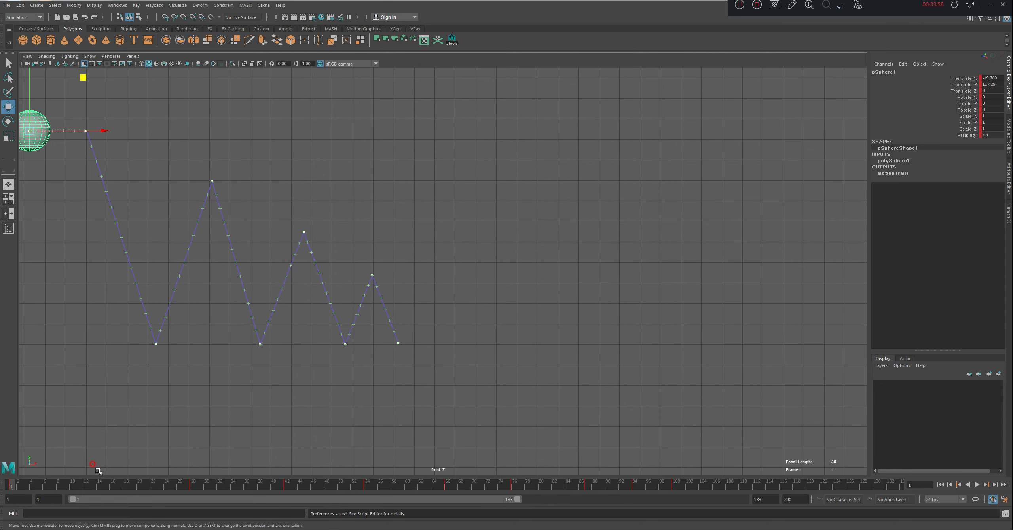
# Step: Open the Graph Editor for the sphere and place it beside the motion trail so the path can be watched
pyautogui.click(45, 484)
pyautogui.moveTo(45, 484); pyautogui.dragTo(8, 441)
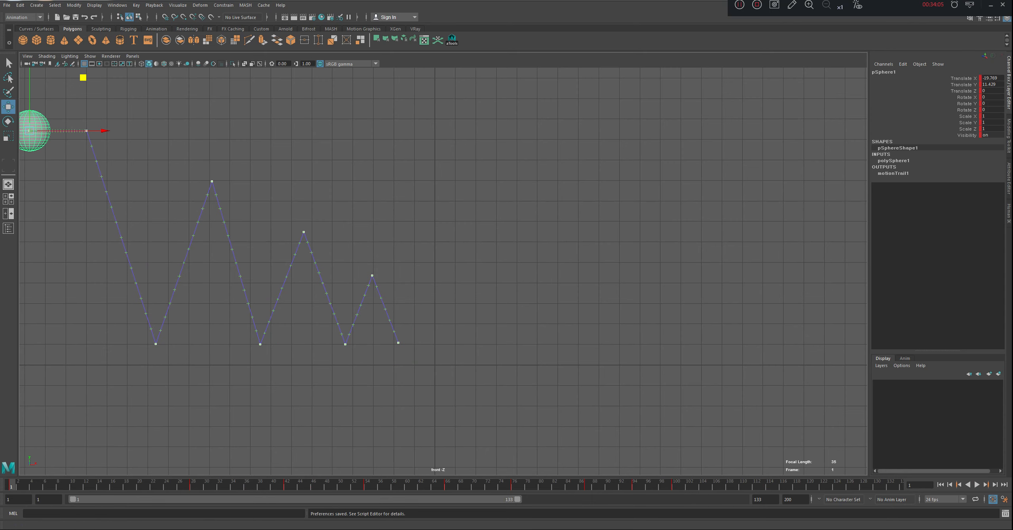
pyautogui.click(117, 5)
pyautogui.moveTo(142, 35)
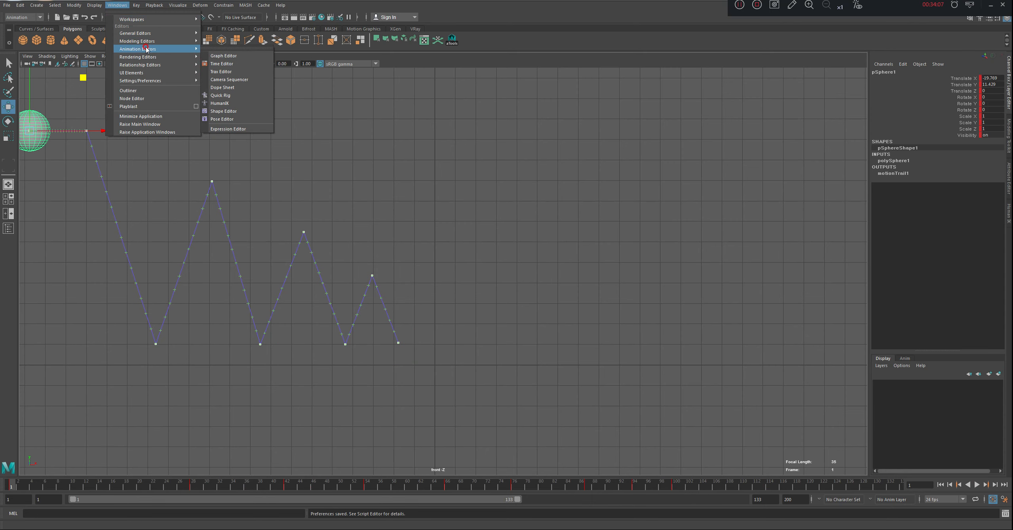
pyautogui.click(222, 57)
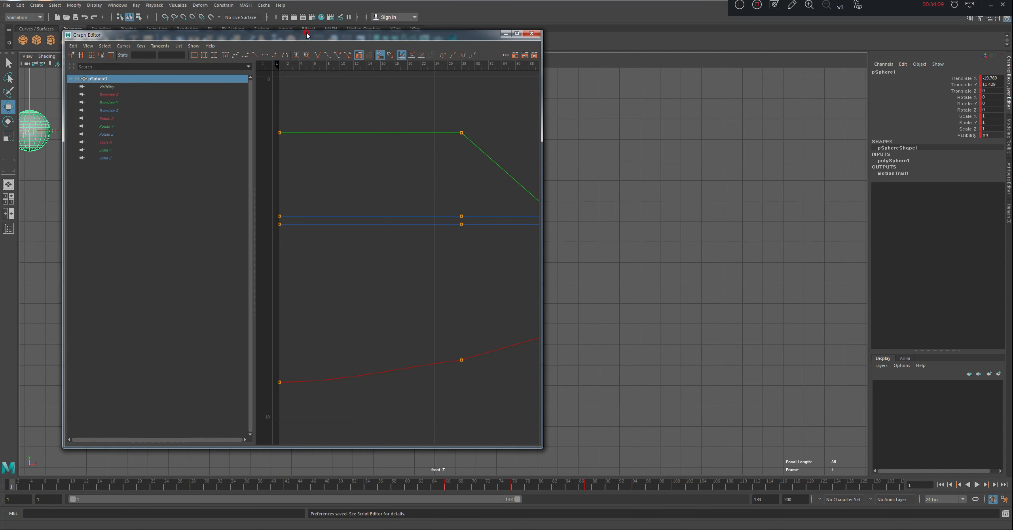
pyautogui.moveTo(307, 35); pyautogui.dragTo(487, 57)
pyautogui.moveTo(406, 64)
pyautogui.mouseDown()
pyautogui.moveTo(606, 74)
pyautogui.moveTo(742, 104)
pyautogui.moveTo(763, 78)
pyautogui.moveTo(750, 68)
pyautogui.mouseUp()
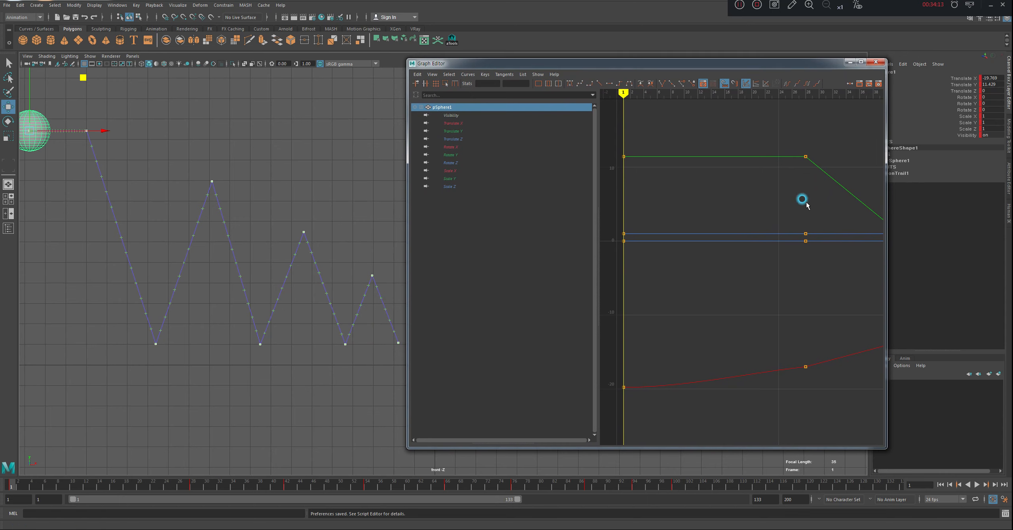
pyautogui.click(846, 330)
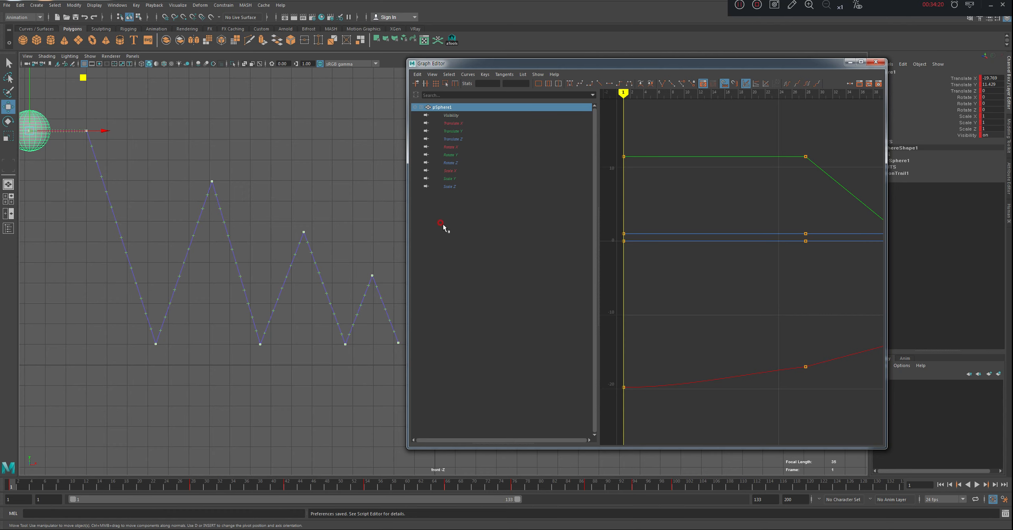
# Step: On the Translate X curve, set the frame 28 key to Auto tangents, steepen its outgoing handle slightly, and play the animation
pyautogui.click(452, 123)
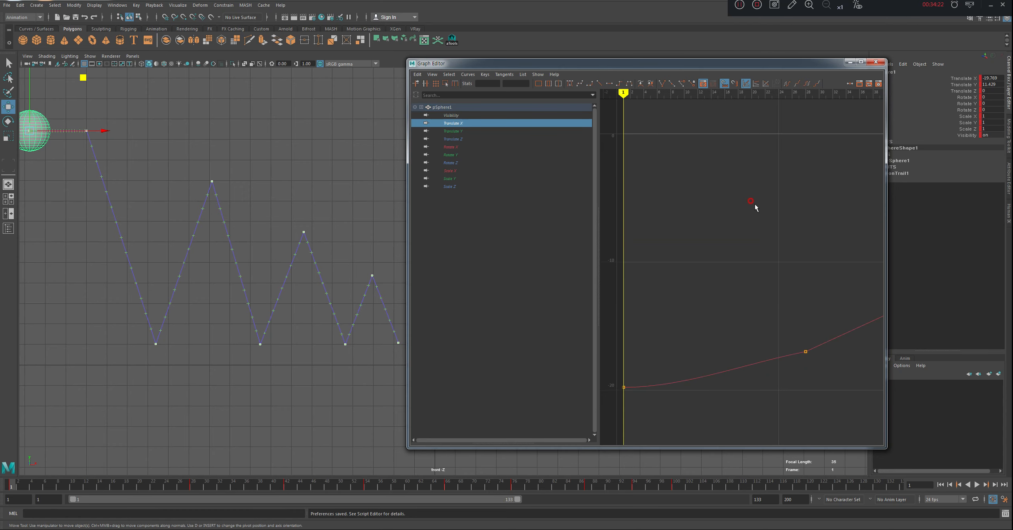
pyautogui.press('f')
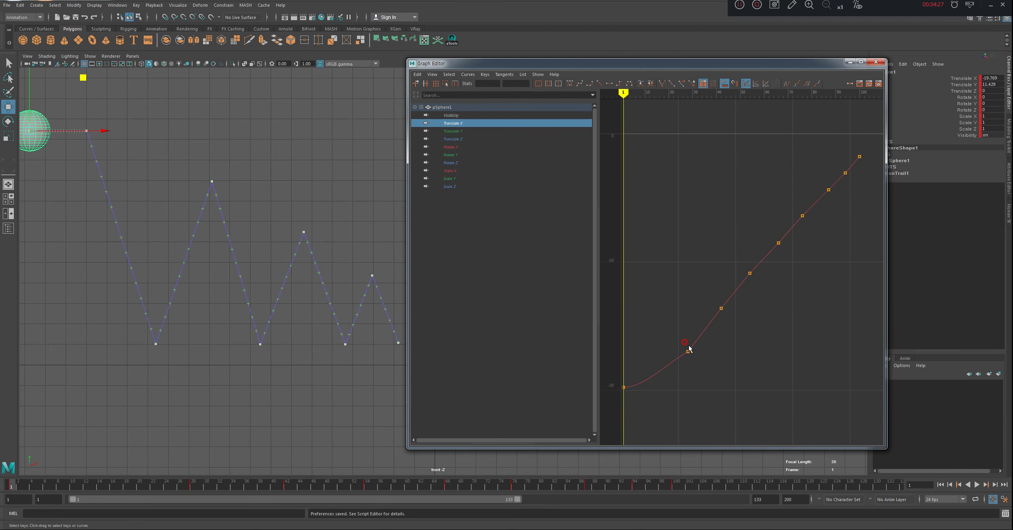
pyautogui.moveTo(667, 339); pyautogui.dragTo(737, 389)
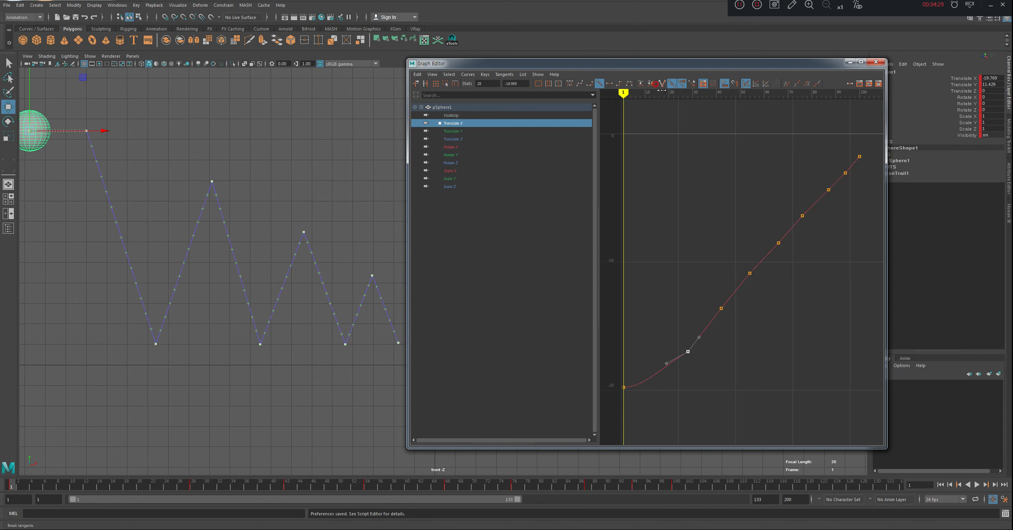
pyautogui.click(570, 85)
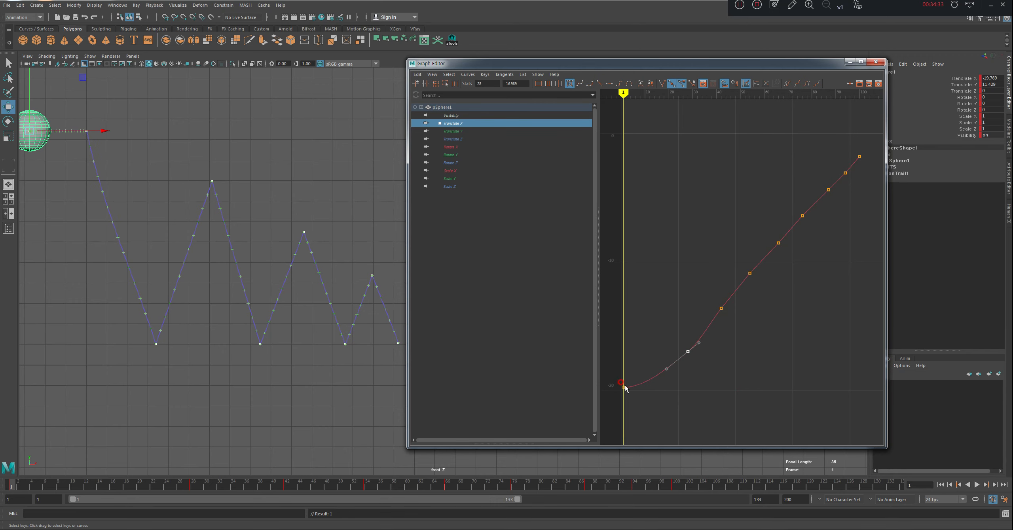
pyautogui.click(699, 343)
pyautogui.moveTo(699, 342); pyautogui.dragTo(698, 341, button='middle')
pyautogui.hotkey('alt', 'v')
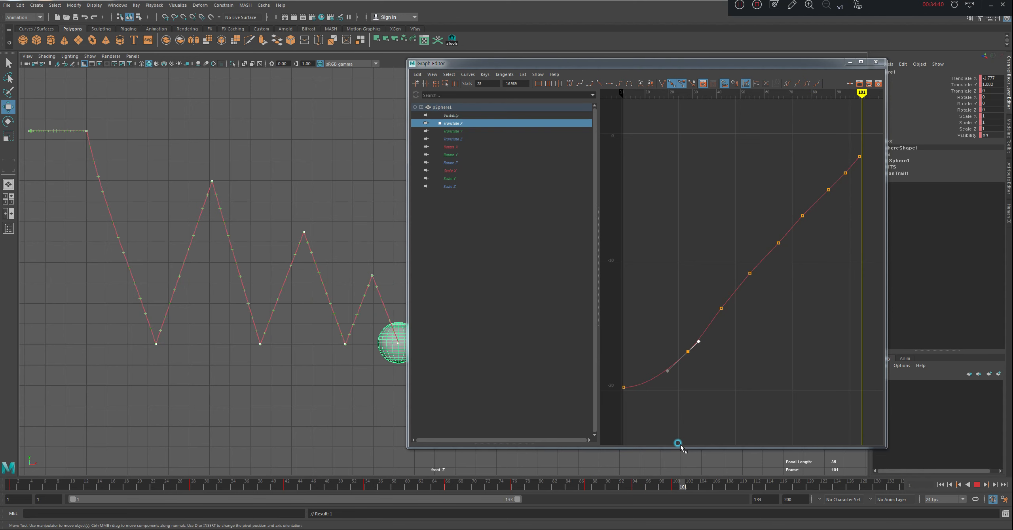
pyautogui.moveTo(680, 445); pyautogui.dragTo(688, 445)
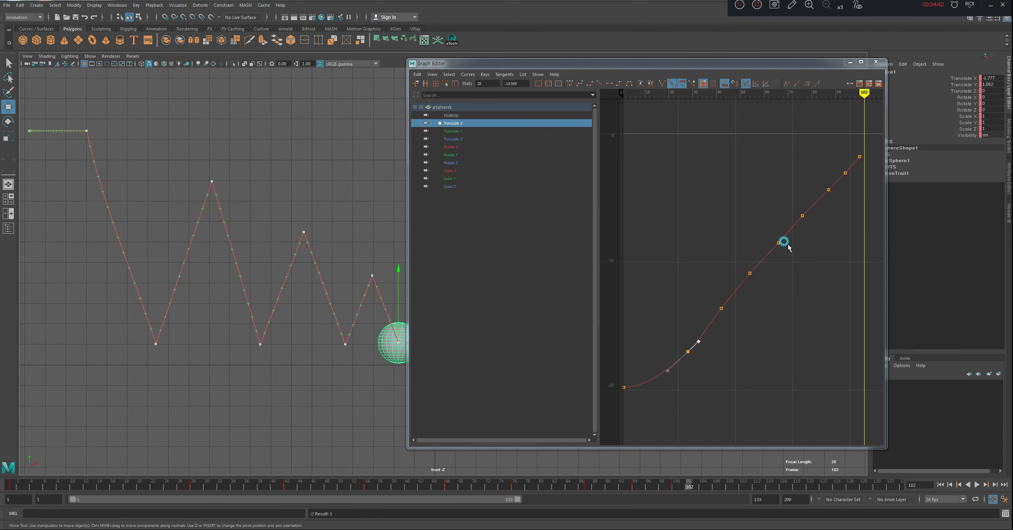
# Step: Delete the two Translate X keys just before the final key at frame 100
pyautogui.moveTo(818, 154); pyautogui.dragTo(851, 226)
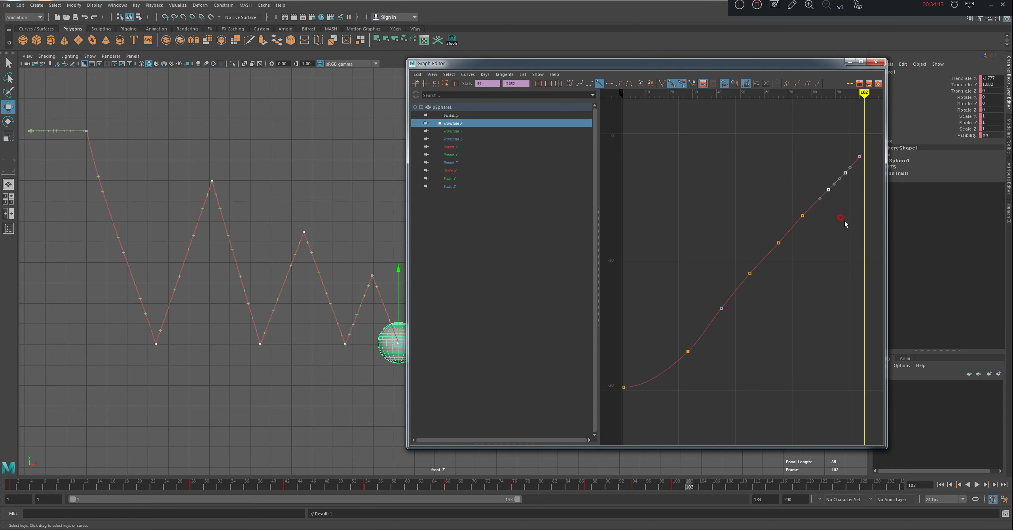
pyautogui.moveTo(804, 150); pyautogui.dragTo(852, 214)
pyautogui.press('Delete')
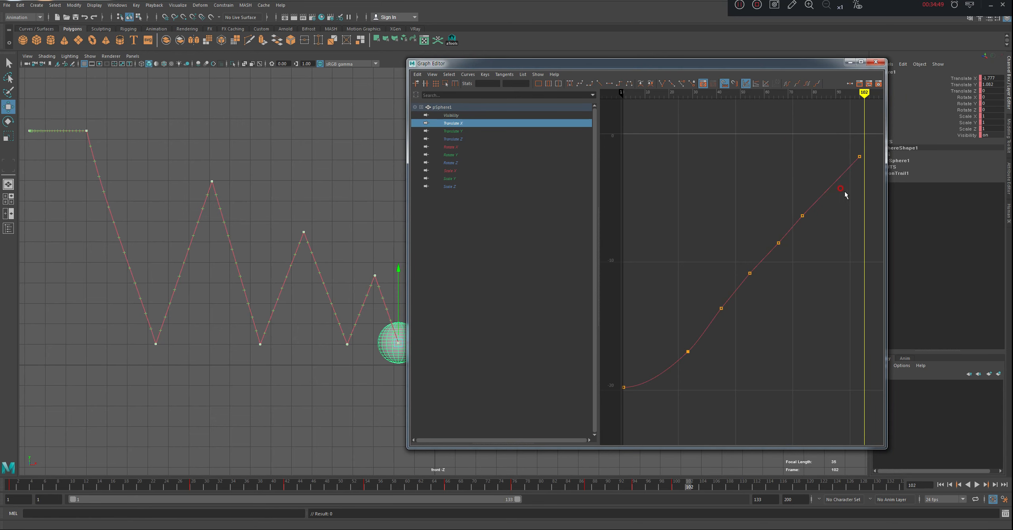
# Step: Try Auto tangents on the final Translate X key at frame 100, and undo the change
pyautogui.moveTo(834, 132); pyautogui.dragTo(887, 176)
pyautogui.click(569, 83)
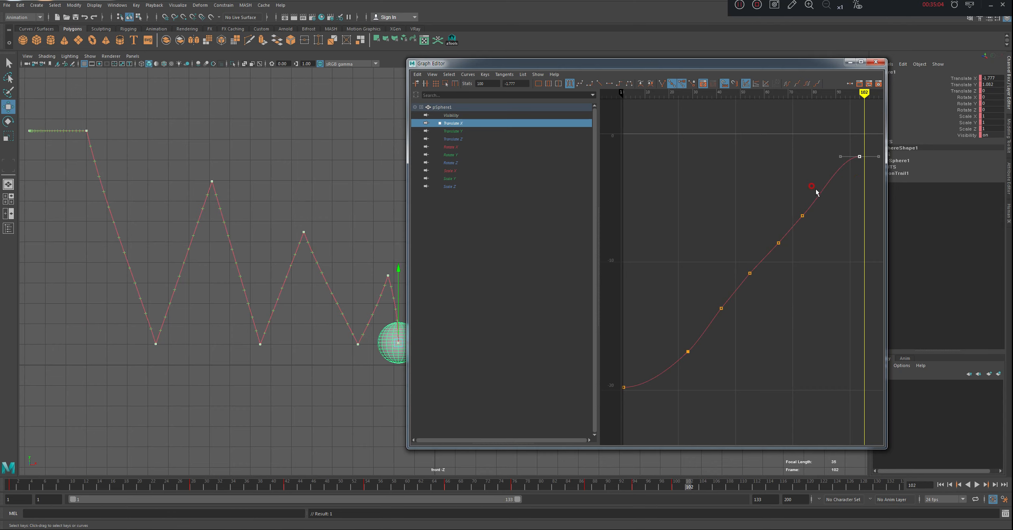
pyautogui.hotkey('ctrl', 'z')
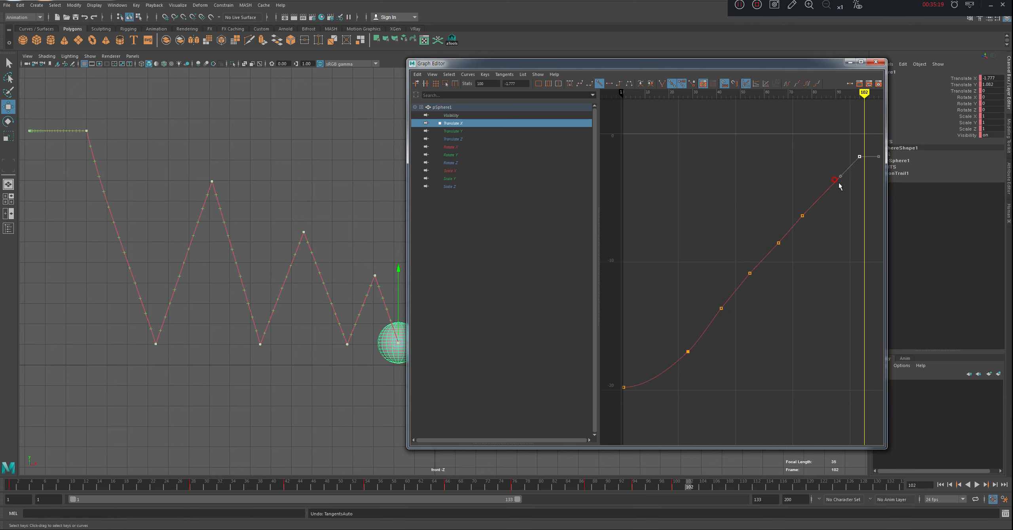
# Step: Delete the four remaining Translate X keys between frames 28 and 100, and scrub through the animation to check the forward motion
pyautogui.moveTo(678, 178); pyautogui.dragTo(811, 325)
pyautogui.press('Delete')
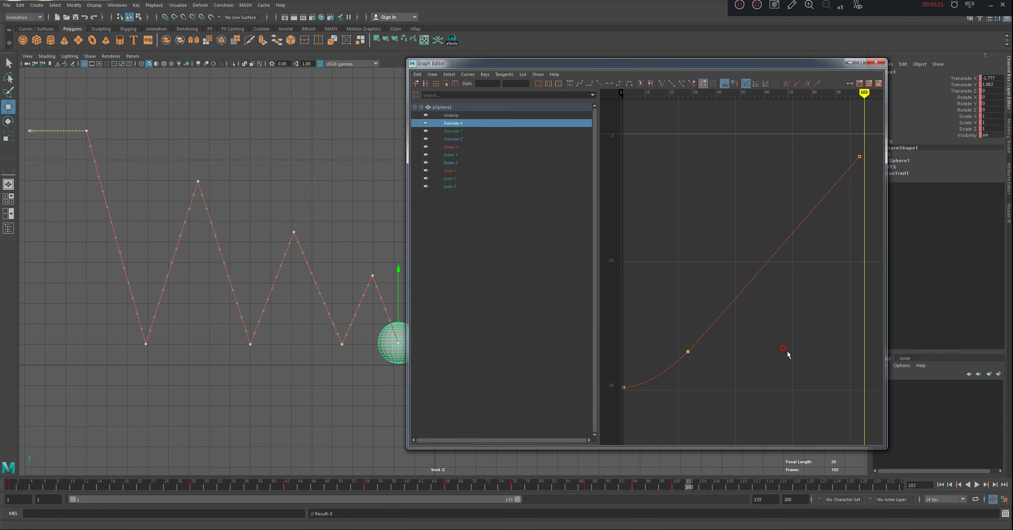
pyautogui.click(687, 351)
pyautogui.moveTo(97, 489); pyautogui.dragTo(282, 469)
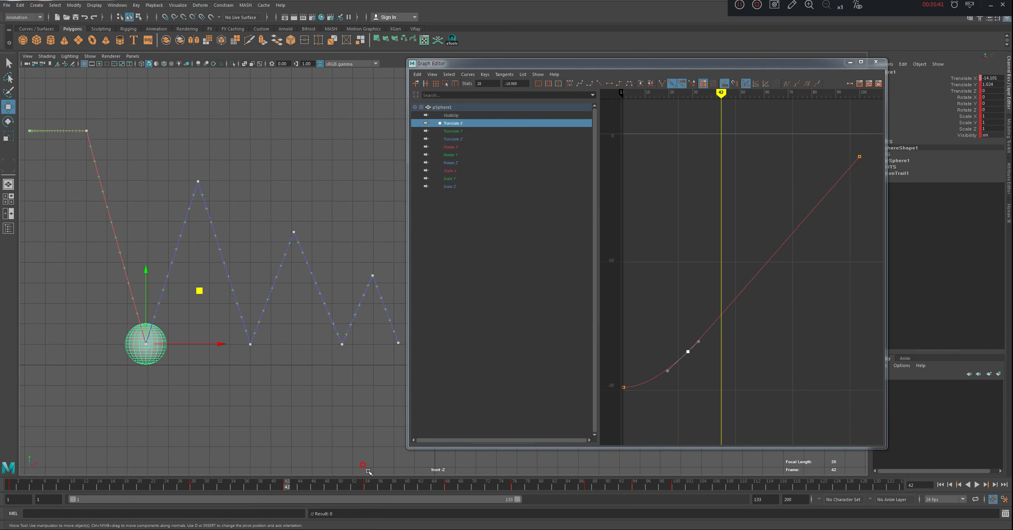
pyautogui.moveTo(367, 472); pyautogui.dragTo(369, 471)
pyautogui.moveTo(743, 234); pyautogui.dragTo(831, 205)
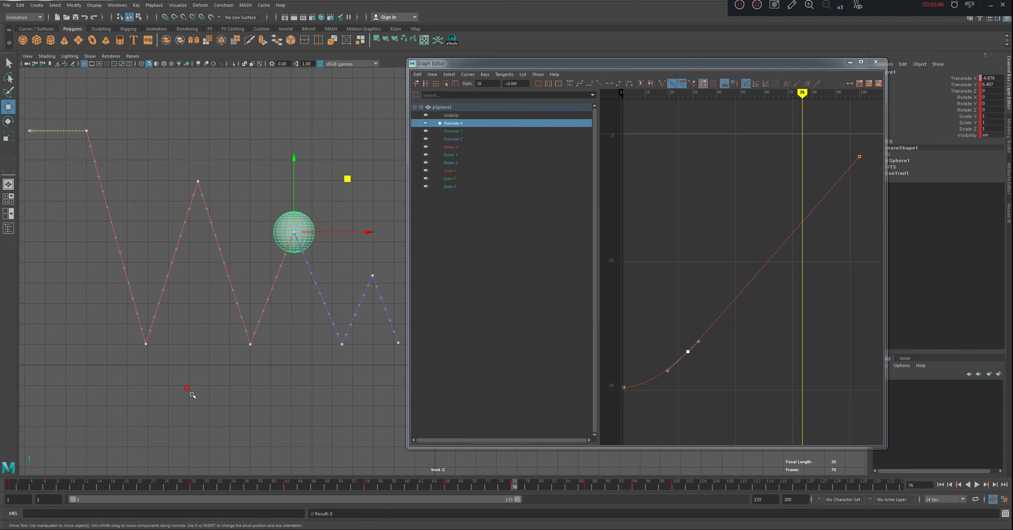
pyautogui.moveTo(75, 491); pyautogui.dragTo(192, 468)
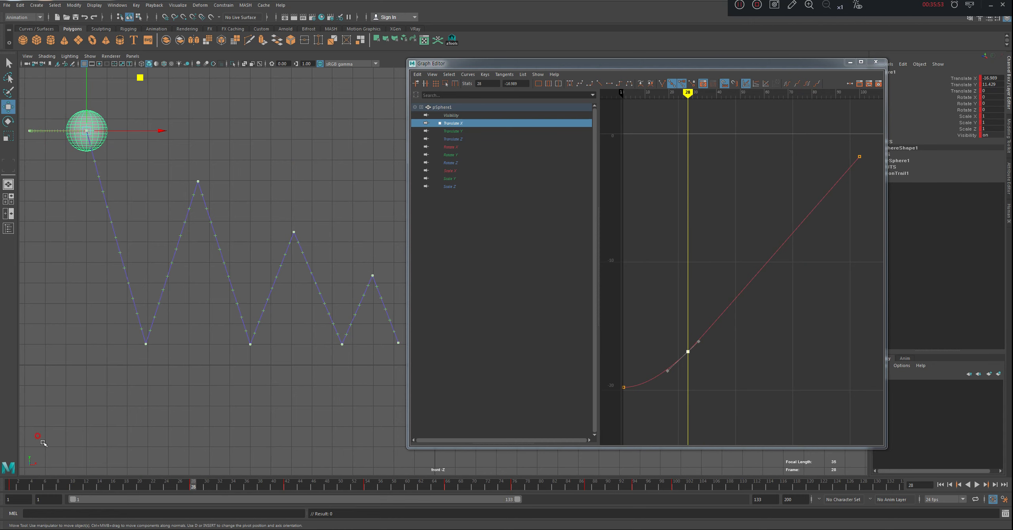
# Step: Isolate the Translate Y curve, select its keys at frames 28, 42 and 54, and examine the first drop and bounce closely
pyautogui.click(452, 130)
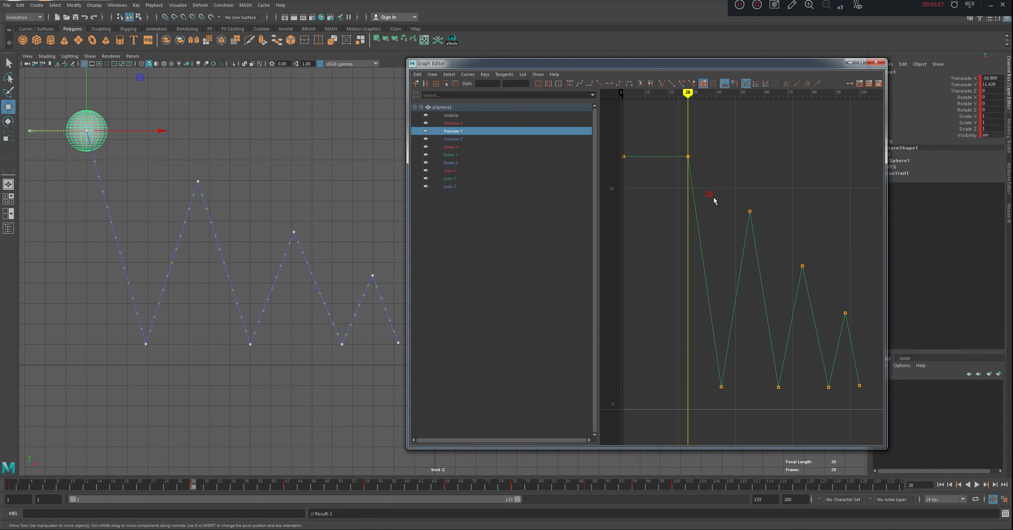
pyautogui.moveTo(654, 130); pyautogui.dragTo(756, 429)
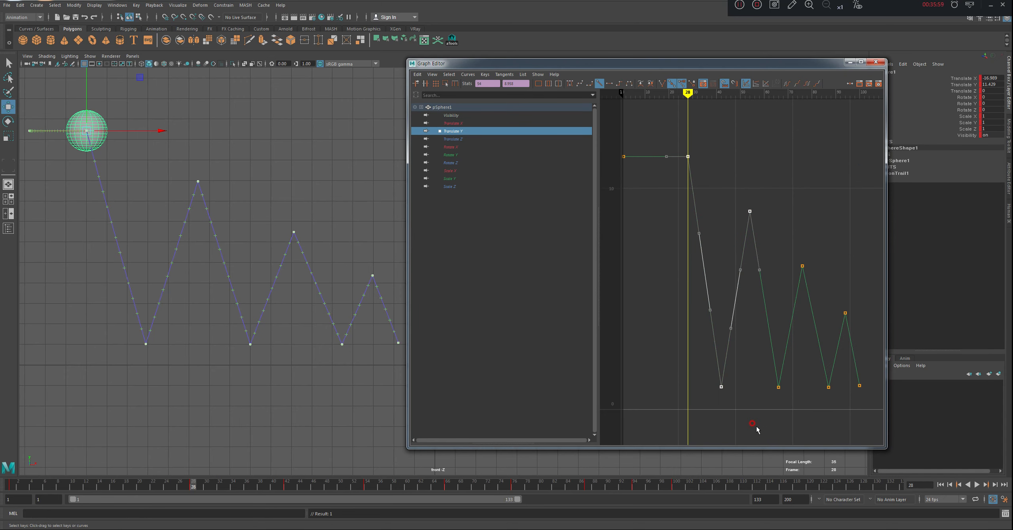
pyautogui.keyDown('alt'); pyautogui.moveTo(757, 394); pyautogui.dragTo(762, 392, button='right'); pyautogui.keyUp('alt')
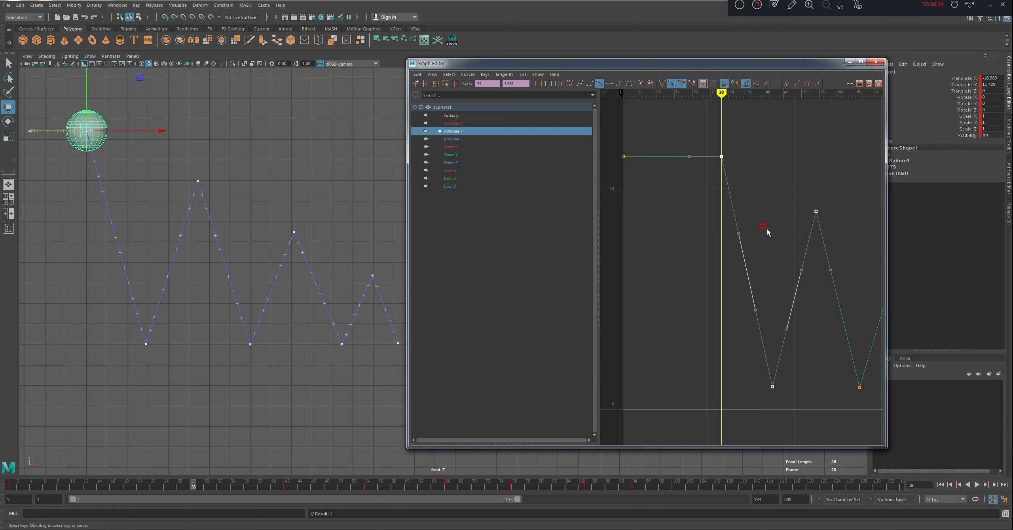
pyautogui.scroll(-5, 784, 202)
pyautogui.scroll(6, 778, 203)
pyautogui.scroll(-5, 779, 204)
pyautogui.scroll(5, 785, 205)
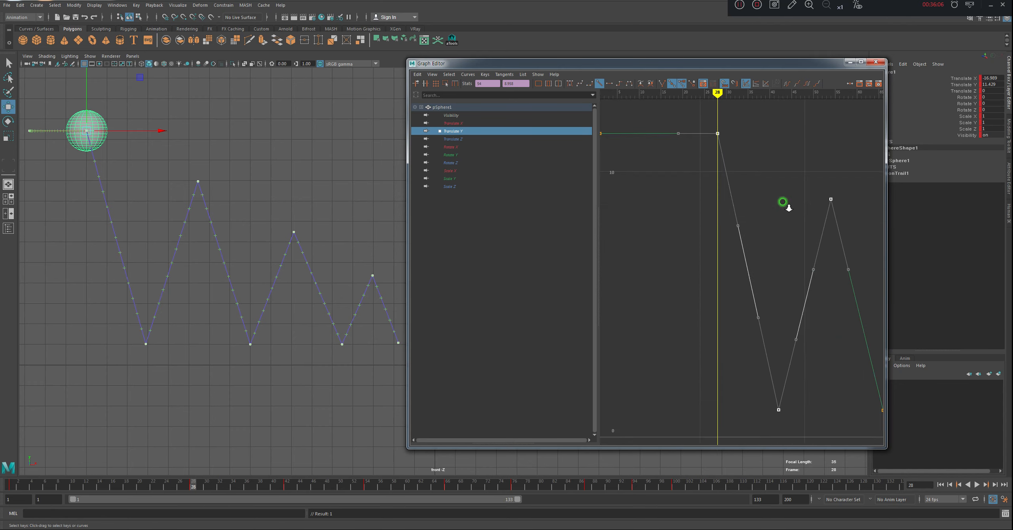
pyautogui.scroll(-5, 786, 206)
pyautogui.scroll(5, 784, 209)
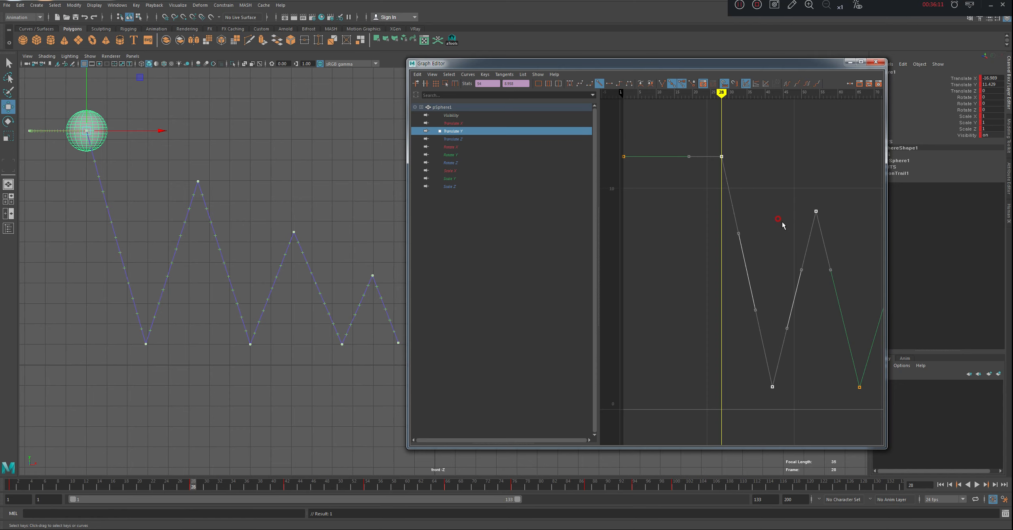
# Step: Apply Auto tangents to the Translate Y key at frame 28, where the first drop begins
pyautogui.moveTo(753, 226)
pyautogui.keyDown('alt'); pyautogui.keyDown('shift'); pyautogui.mouseDown(button='right')
pyautogui.moveTo(774, 228)
pyautogui.moveTo(762, 220)
pyautogui.moveTo(768, 214)
pyautogui.moveTo(769, 223)
pyautogui.mouseUp(button='right'); pyautogui.keyUp('shift'); pyautogui.keyUp('alt')
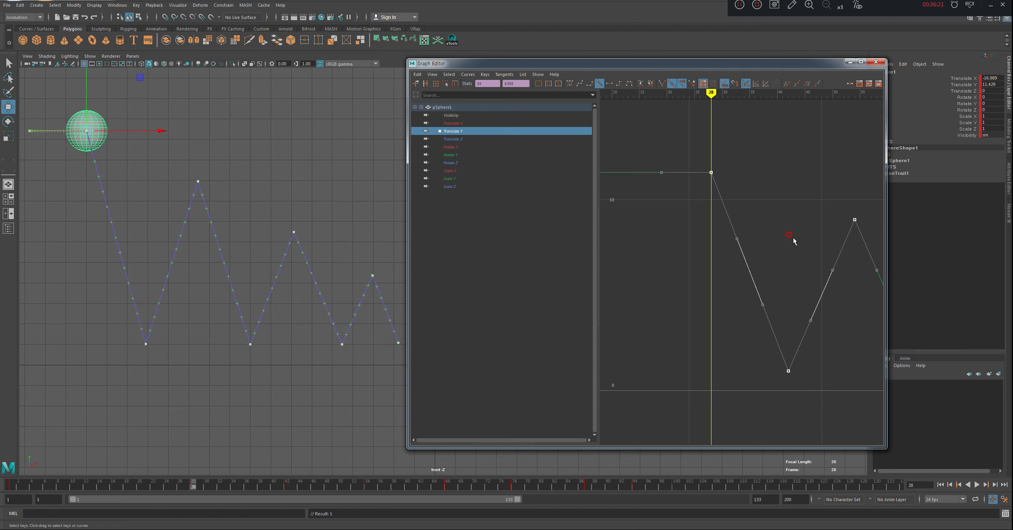
pyautogui.keyDown('alt'); pyautogui.moveTo(794, 228); pyautogui.dragTo(750, 223, button='middle'); pyautogui.keyUp('alt')
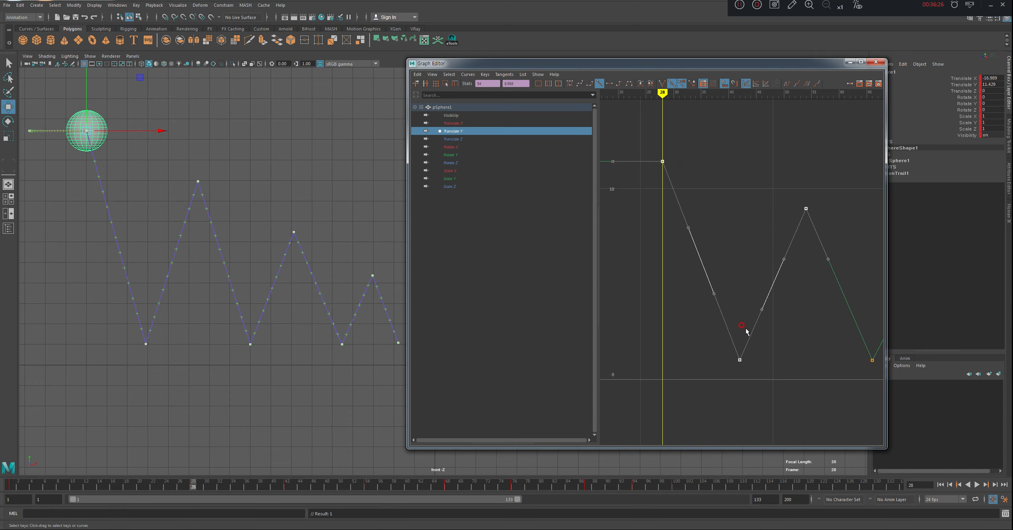
pyautogui.moveTo(647, 145); pyautogui.dragTo(771, 222)
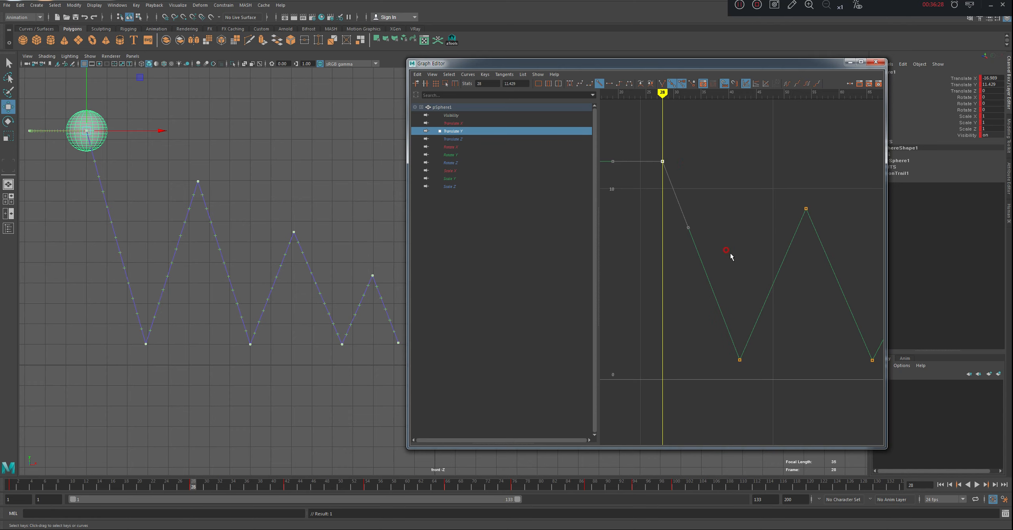
pyautogui.click(570, 83)
# Step: Apply Auto tangents to the frame 42 Translate Y ground key, break its tangents, and angle both handles steeply upward for a sharp bounce
pyautogui.click(739, 359)
pyautogui.click(569, 83)
pyautogui.moveTo(708, 333); pyautogui.dragTo(764, 380)
pyautogui.click(661, 84)
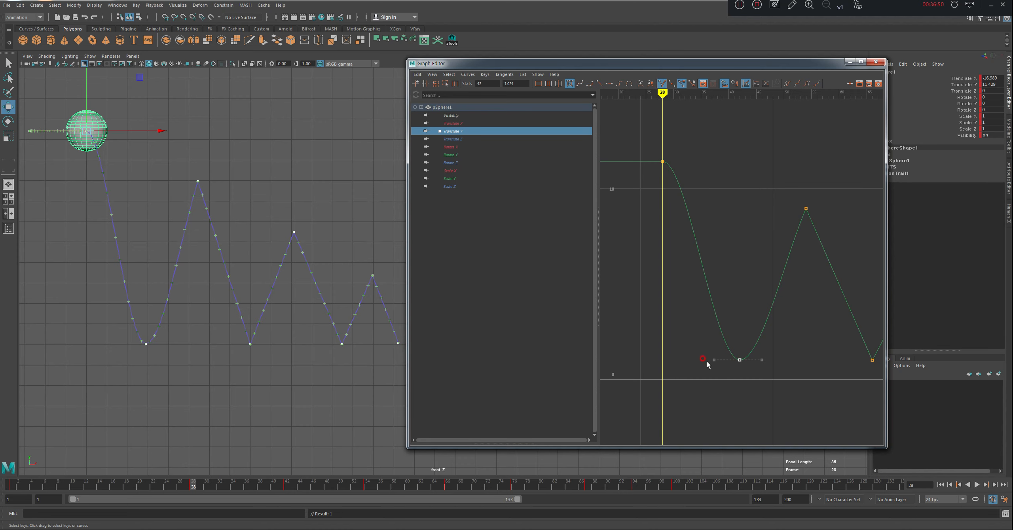
pyautogui.moveTo(713, 359); pyautogui.dragTo(732, 334)
pyautogui.moveTo(732, 334); pyautogui.dragTo(731, 335, button='middle')
pyautogui.click(760, 359)
pyautogui.click(760, 341)
pyautogui.click(739, 358)
pyautogui.moveTo(757, 355); pyautogui.dragTo(748, 322)
pyautogui.moveTo(749, 322); pyautogui.dragTo(751, 321, button='middle')
# Step: Apply Auto tangents to the Translate Y peak key at frame 54 to round off the first rebound
pyautogui.moveTo(777, 174); pyautogui.dragTo(784, 331)
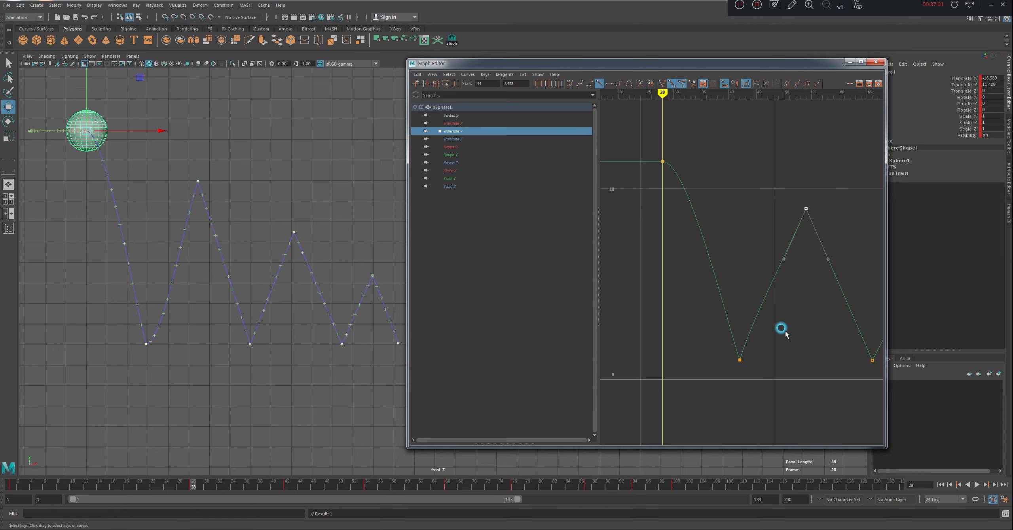
pyautogui.click(570, 83)
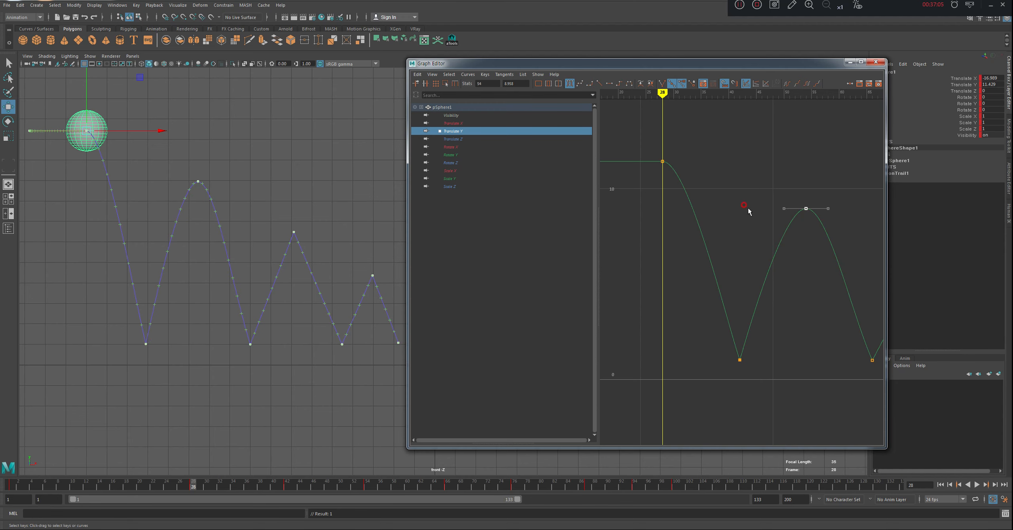
pyautogui.keyDown('alt'); pyautogui.moveTo(810, 252); pyautogui.dragTo(718, 242, button='middle'); pyautogui.keyUp('alt')
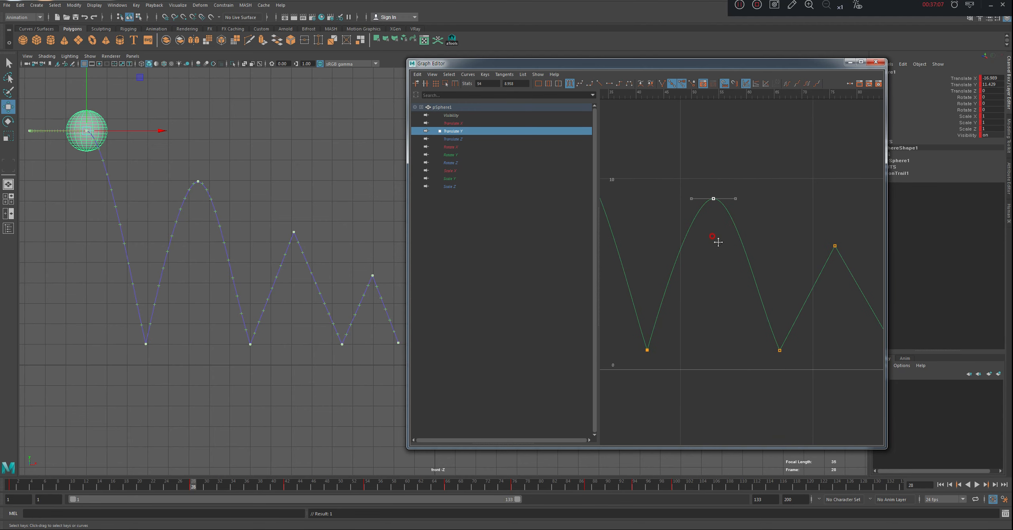
pyautogui.keyDown('alt'); pyautogui.moveTo(770, 226); pyautogui.dragTo(714, 215, button='middle'); pyautogui.keyUp('alt')
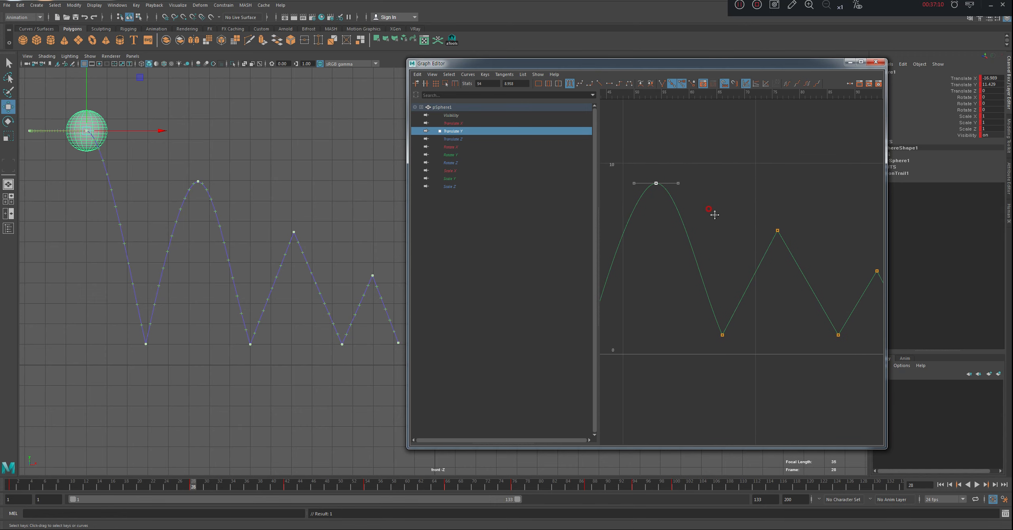
# Step: Break the tangents of the Translate Y ground key at frame 66 and angle both handles more steeply for a sharp contact
pyautogui.moveTo(695, 307); pyautogui.dragTo(752, 358)
pyautogui.moveTo(700, 284)
pyautogui.mouseDown()
pyautogui.moveTo(689, 287)
pyautogui.moveTo(700, 289)
pyautogui.mouseUp()
pyautogui.hotkey('ctrl', 'z')
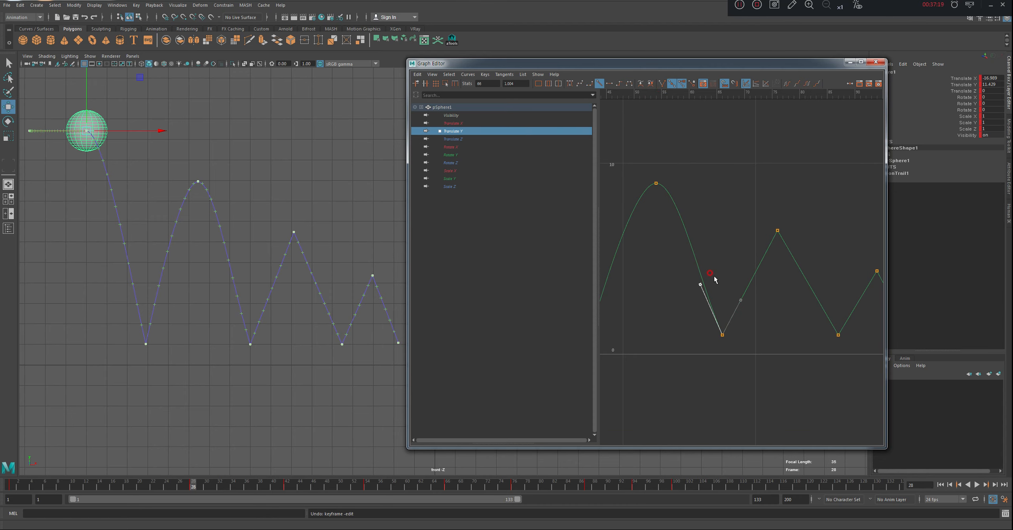
pyautogui.click(661, 83)
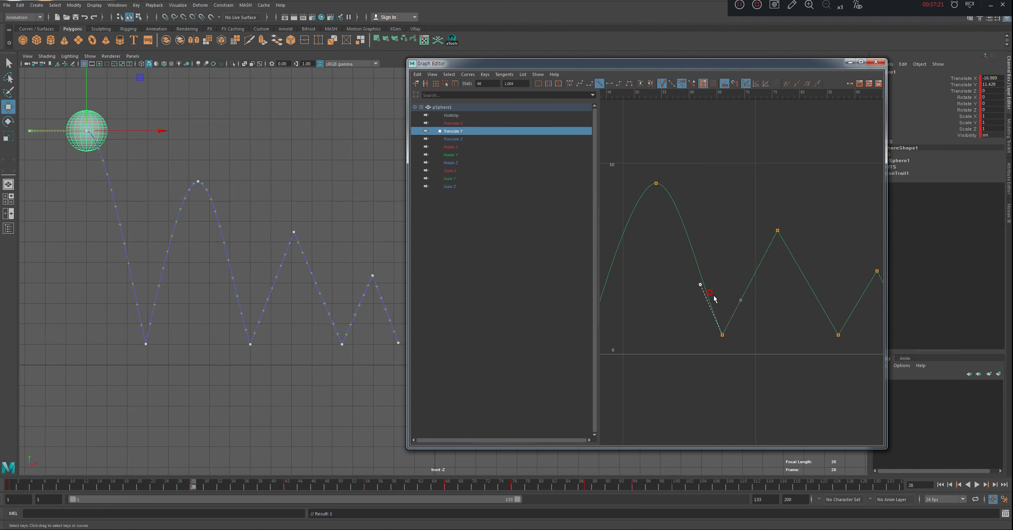
pyautogui.moveTo(700, 287); pyautogui.dragTo(703, 279)
pyautogui.click(742, 301)
pyautogui.moveTo(732, 315); pyautogui.dragTo(710, 342)
pyautogui.click(740, 301)
pyautogui.moveTo(740, 301); pyautogui.dragTo(731, 286)
# Step: Round off the Translate Y peak key at frame 76 by trying Plateau tangents and settling on Auto tangents
pyautogui.moveTo(742, 217); pyautogui.dragTo(789, 242)
pyautogui.click(628, 84)
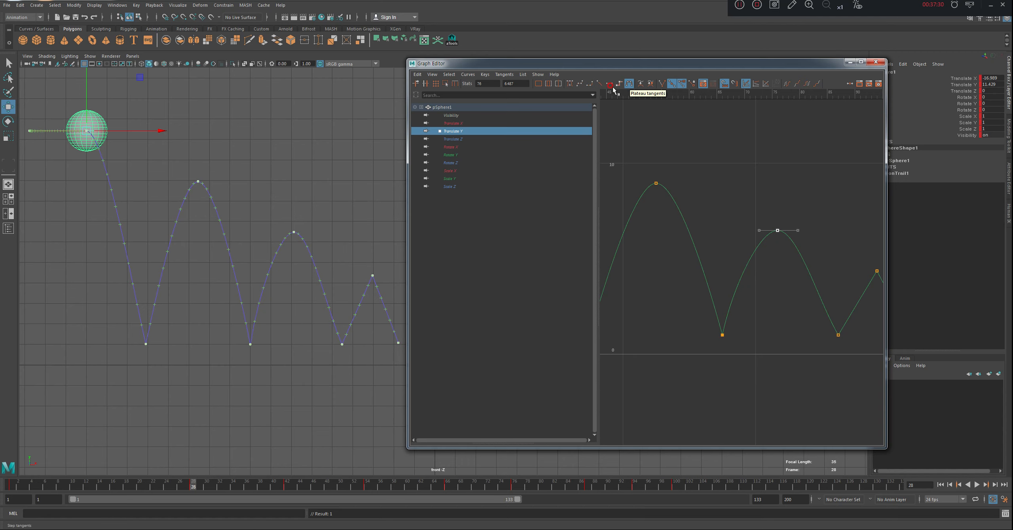
pyautogui.click(570, 83)
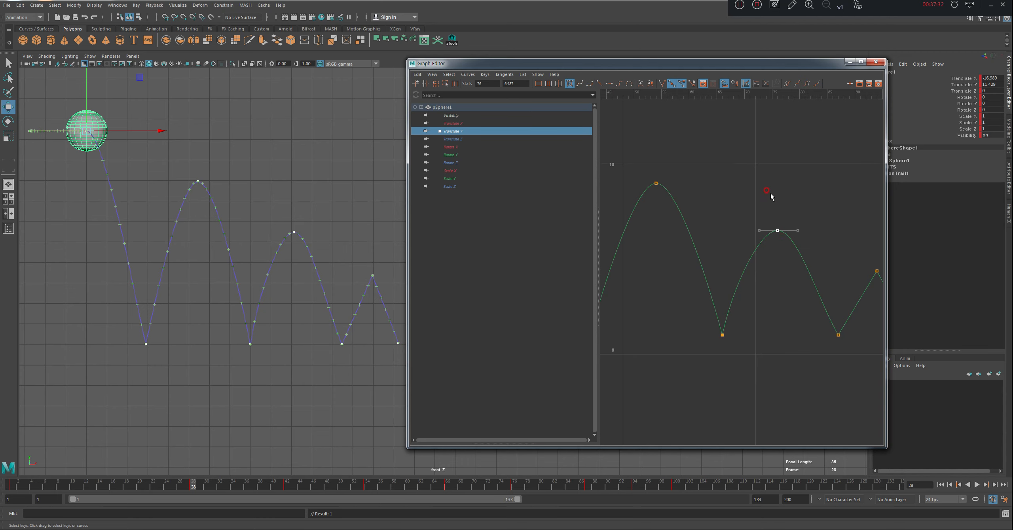
# Step: Break the tangents of the Translate Y ground key at frame 87 and steepen its handles
pyautogui.keyDown('alt'); pyautogui.moveTo(832, 309); pyautogui.dragTo(728, 276, button='middle'); pyautogui.keyUp('alt')
pyautogui.moveTo(722, 313); pyautogui.dragTo(762, 345)
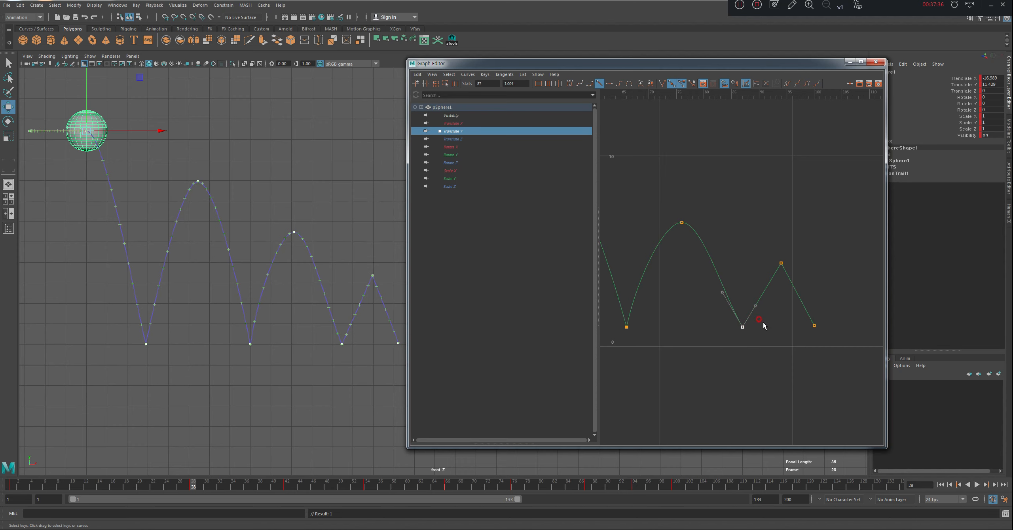
pyautogui.click(662, 84)
pyautogui.click(722, 293)
pyautogui.moveTo(722, 292); pyautogui.dragTo(747, 290, button='middle')
pyautogui.click(755, 304)
# Step: Apply Auto tangents to the frame 94 Translate Y peak, and break and steepen the incoming tangent of the final key at frame 100
pyautogui.moveTo(767, 256); pyautogui.dragTo(809, 273)
pyautogui.click(569, 84)
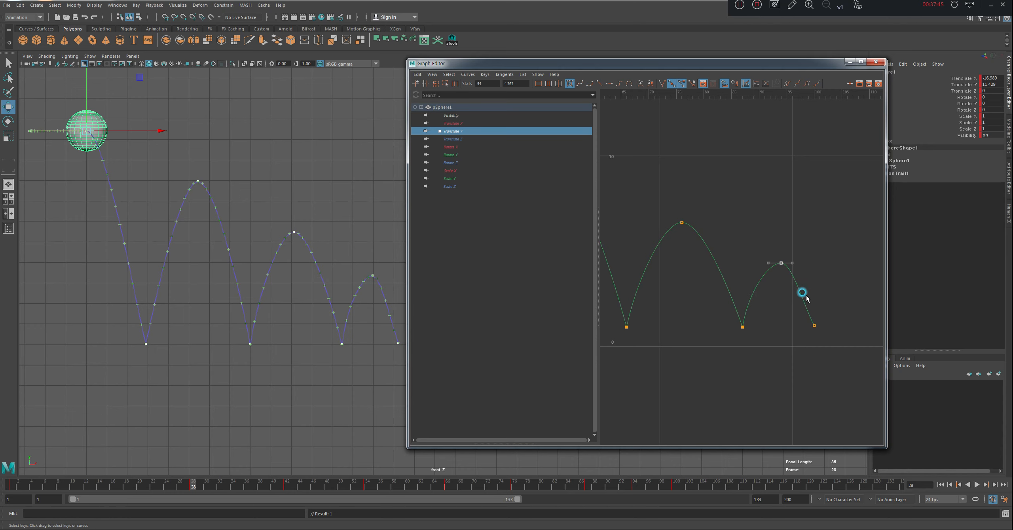
pyautogui.moveTo(840, 310); pyautogui.dragTo(784, 362)
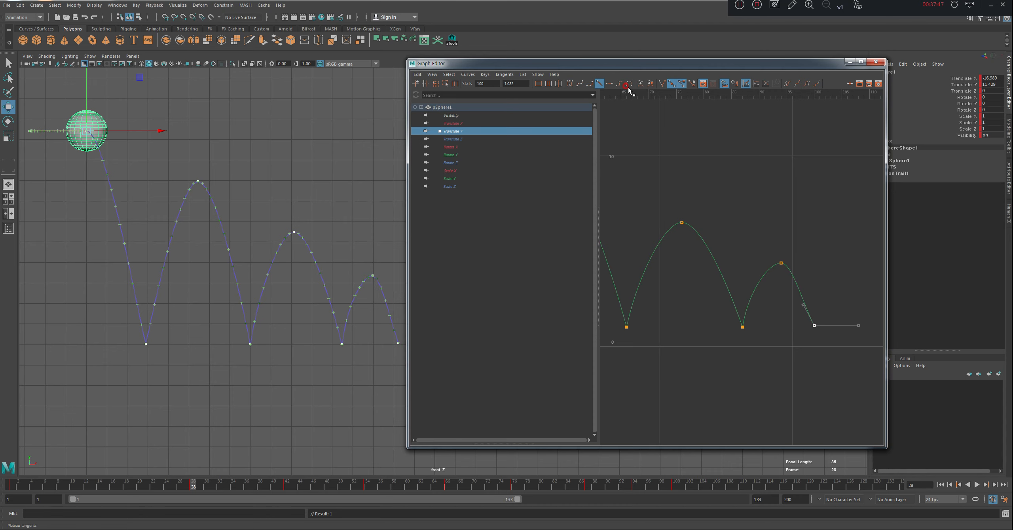
pyautogui.click(662, 84)
pyautogui.click(803, 304)
pyautogui.moveTo(803, 304); pyautogui.dragTo(808, 300, button='middle')
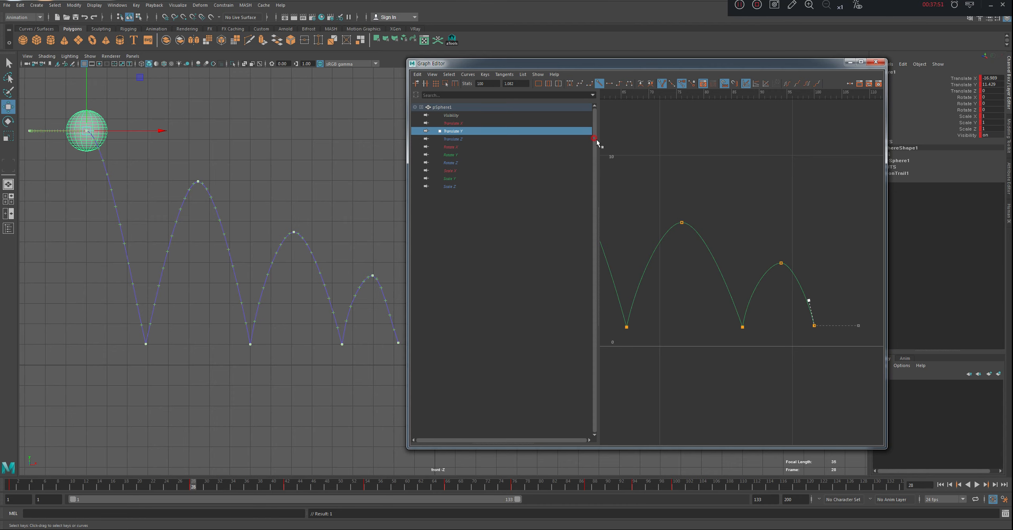
# Step: Close the Graph Editor and play the animation from frame 1 to review the refined bounce
pyautogui.click(875, 62)
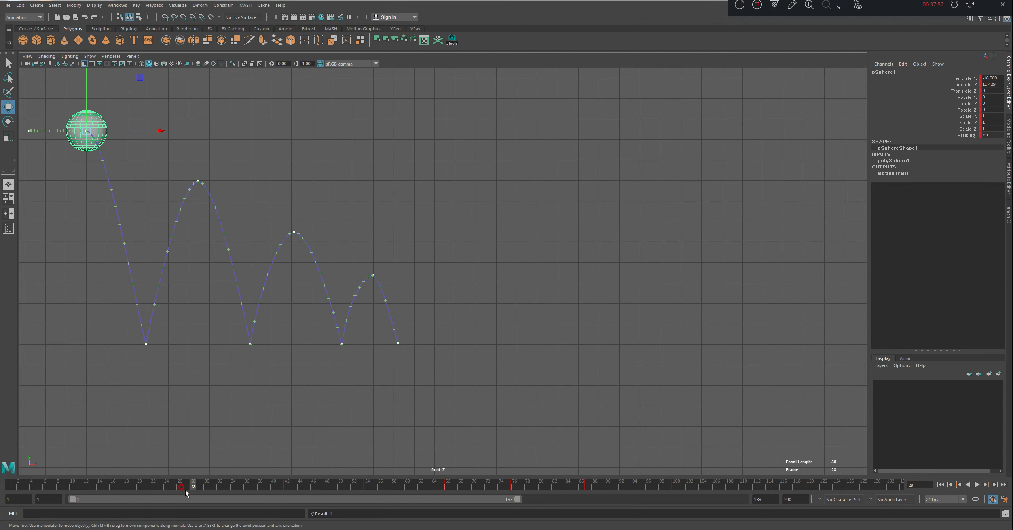
pyautogui.click(47, 487)
pyautogui.hotkey('alt', 'v')
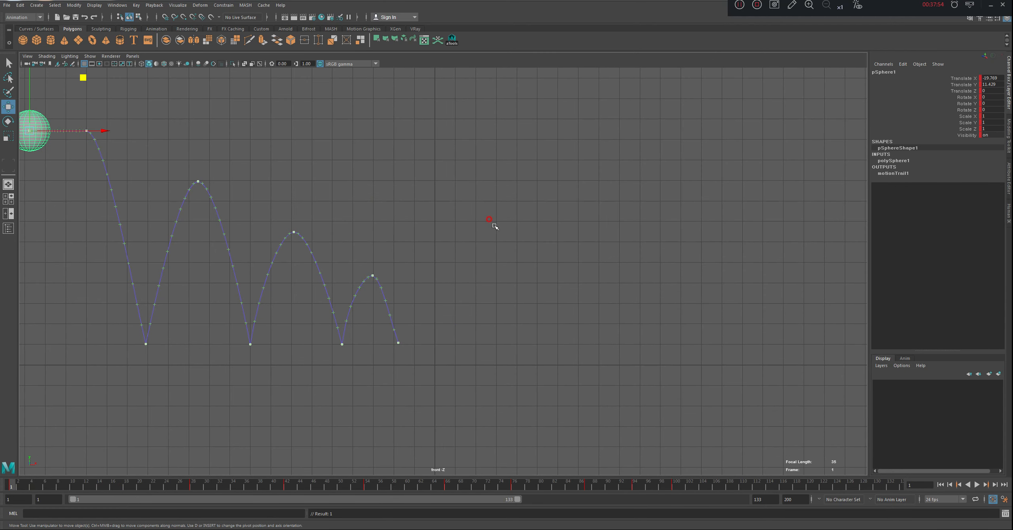
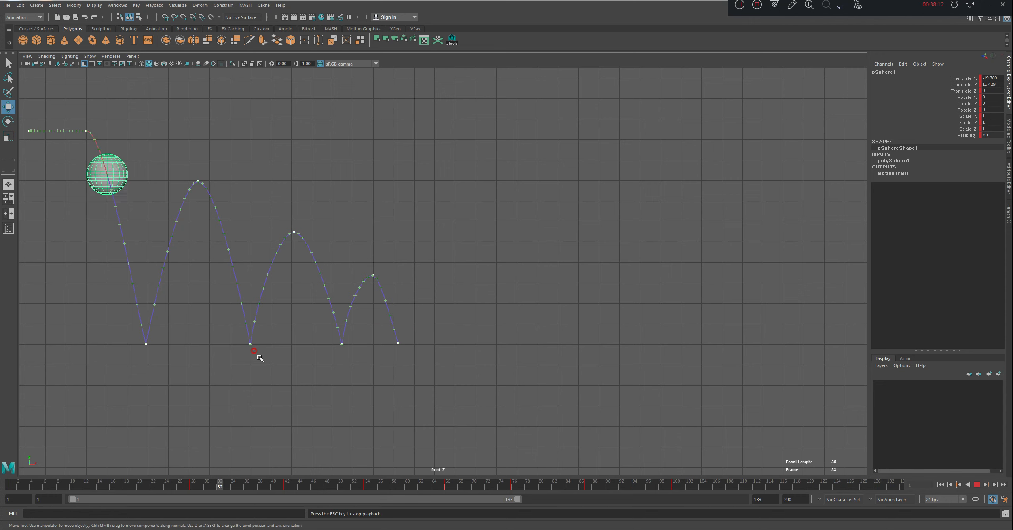
pyautogui.press('Escape')
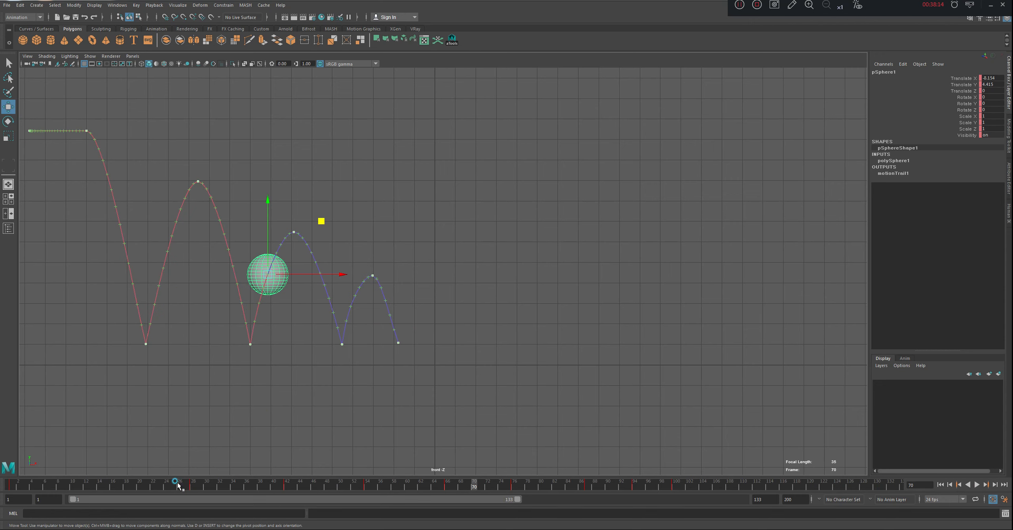
# Step: Refine the first drop by moving the ball to a height of about 9.15 at frame 34 and about 2.56 at frame 41
pyautogui.moveTo(177, 483); pyautogui.dragTo(232, 490)
pyautogui.moveTo(116, 190); pyautogui.dragTo(114, 178)
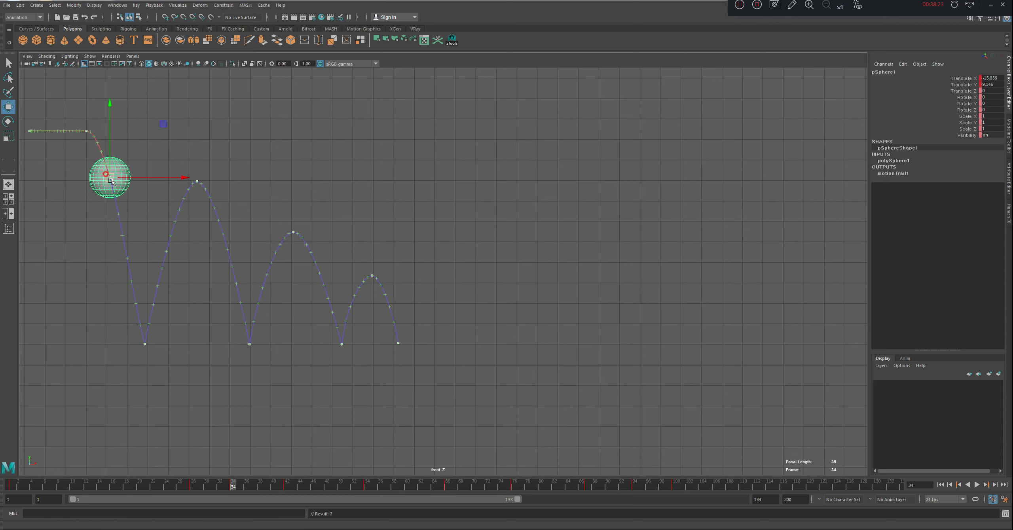
pyautogui.moveTo(242, 485); pyautogui.dragTo(279, 484)
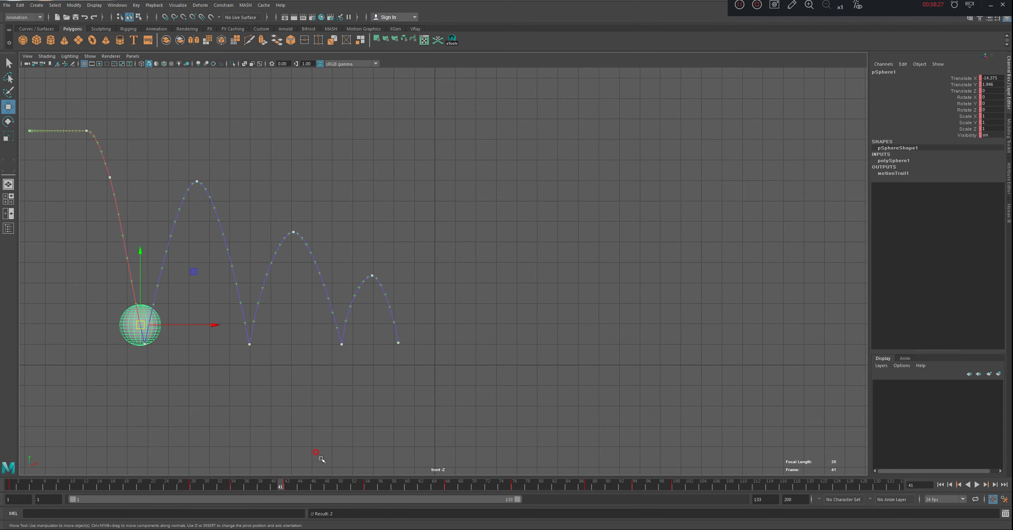
pyautogui.moveTo(141, 325); pyautogui.dragTo(141, 313)
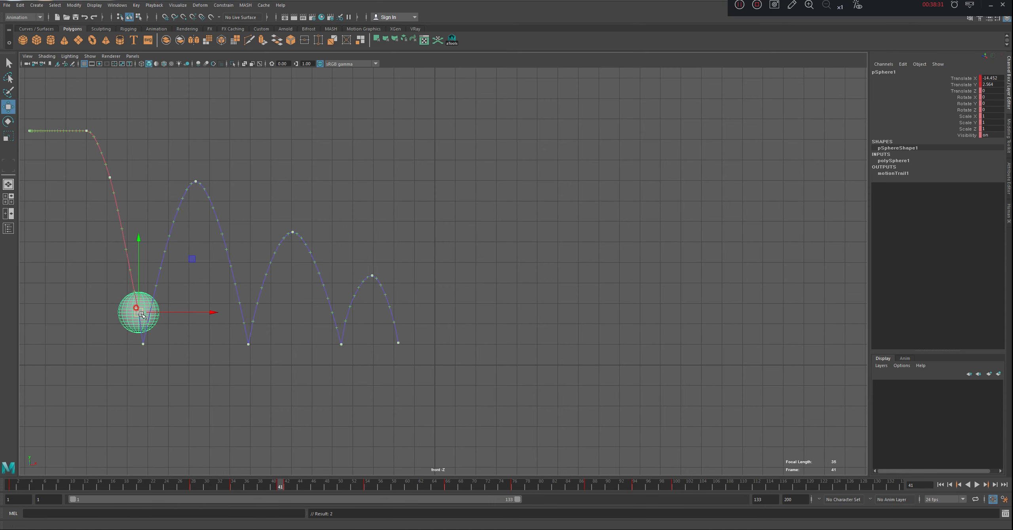
# Step: Shape the first rebound's rise by lifting the ball to a height of about 2.2 at frame 43 and raising it slightly at frame 49
pyautogui.press('.')
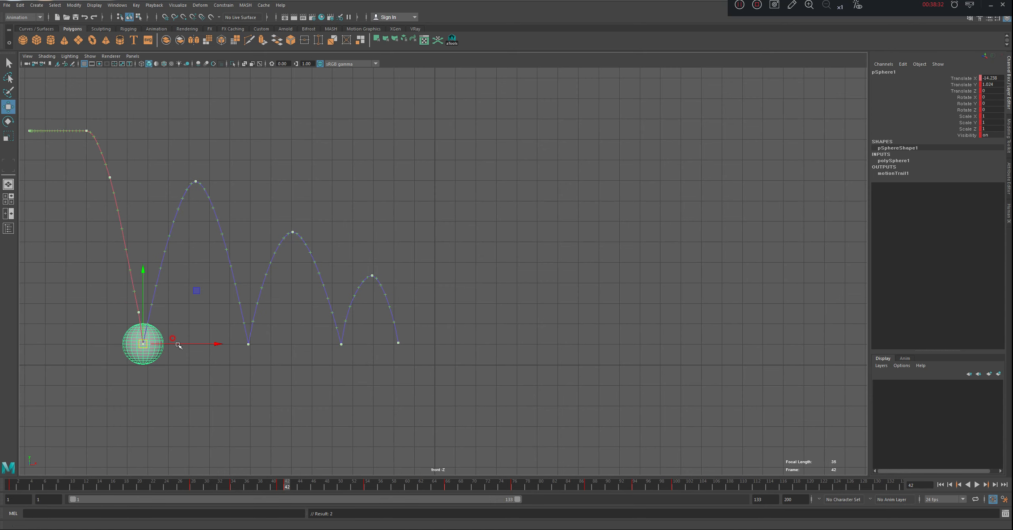
pyautogui.hotkey('alt', '.')
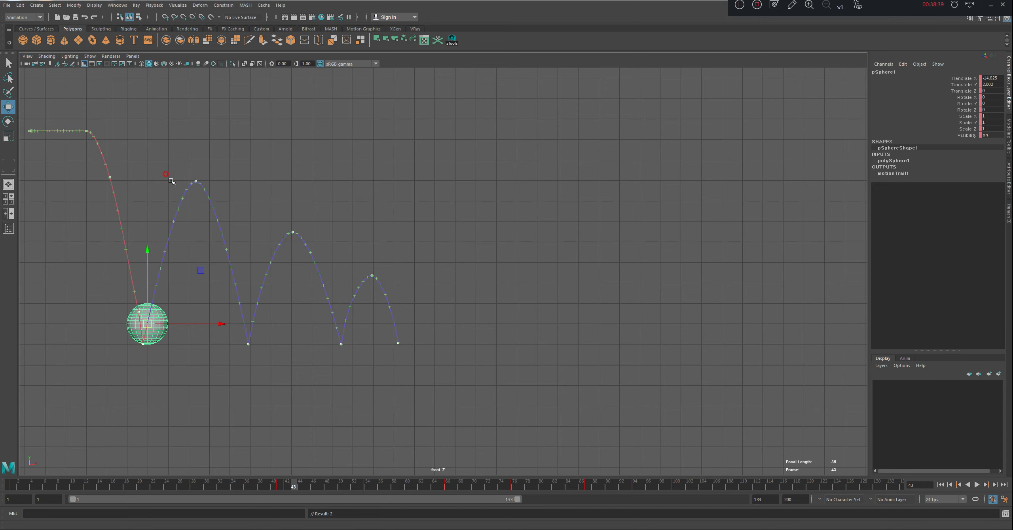
pyautogui.moveTo(148, 324); pyautogui.dragTo(149, 321)
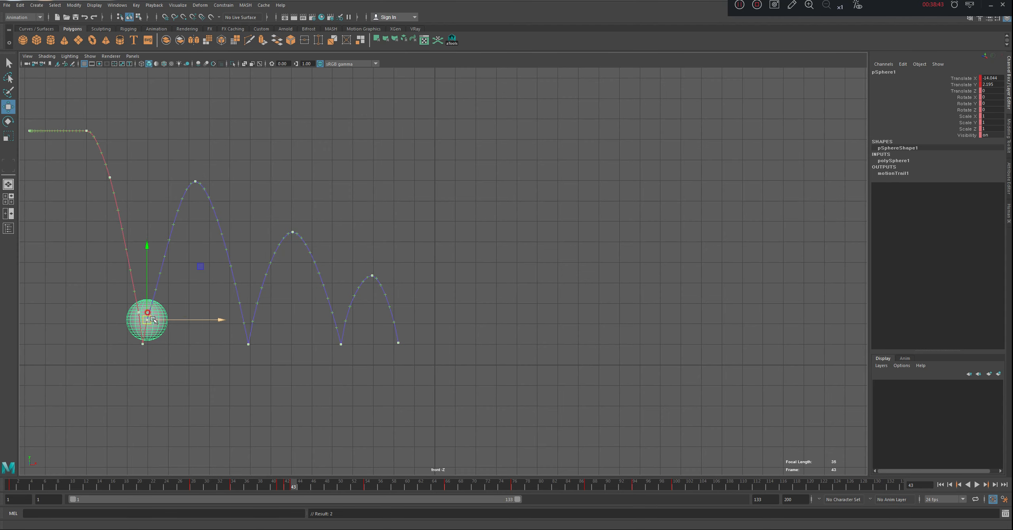
pyautogui.moveTo(303, 483); pyautogui.dragTo(330, 489)
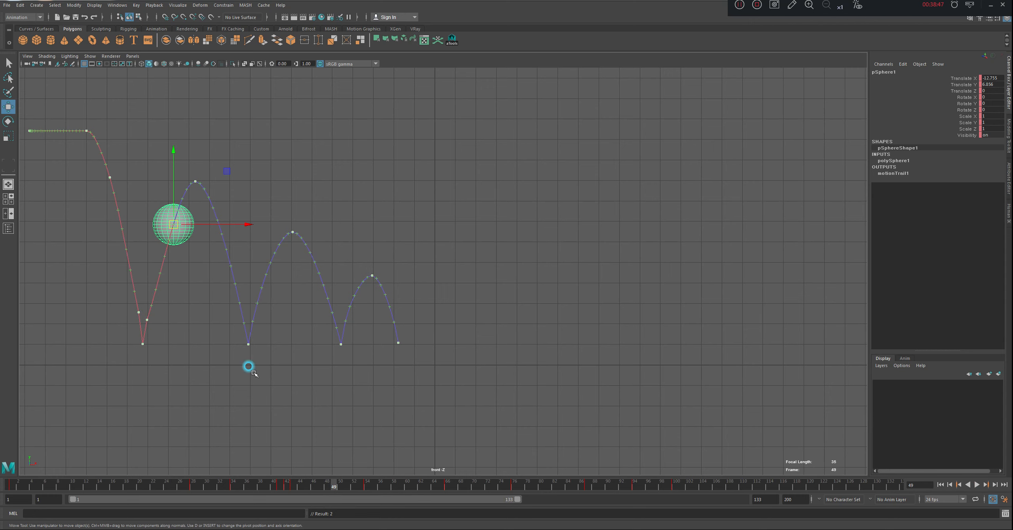
pyautogui.moveTo(175, 226); pyautogui.dragTo(177, 218)
# Step: Shape the second fall by moving the ball to a height of about 7.37 at frame 59 and about 2.32 at frame 65
pyautogui.moveTo(369, 481); pyautogui.dragTo(398, 491)
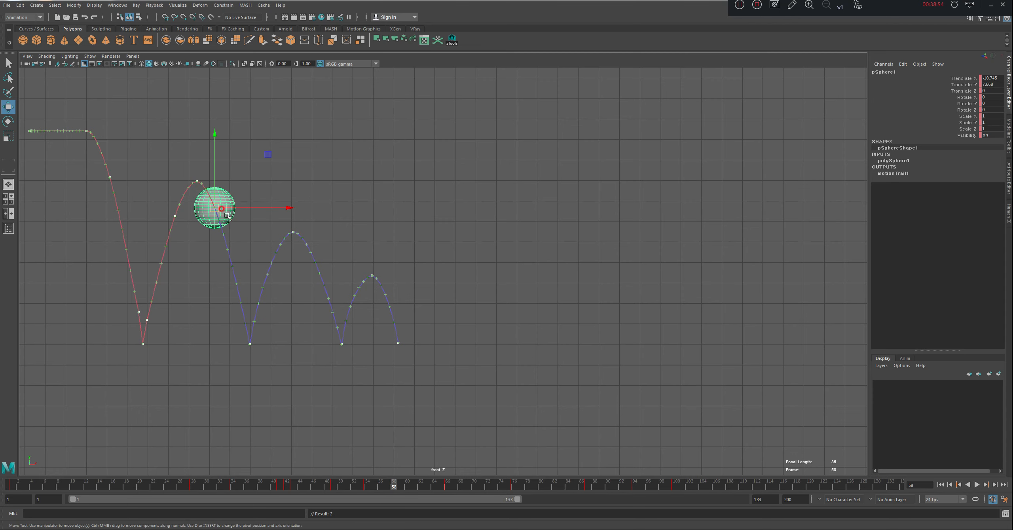
pyautogui.press('.')
pyautogui.moveTo(223, 223); pyautogui.dragTo(220, 216)
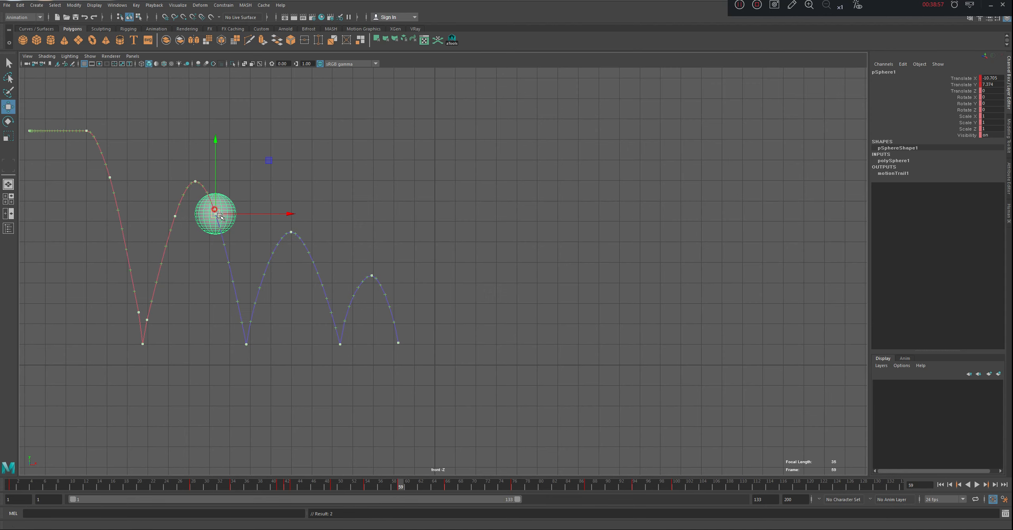
pyautogui.click(449, 485)
pyautogui.click(441, 486)
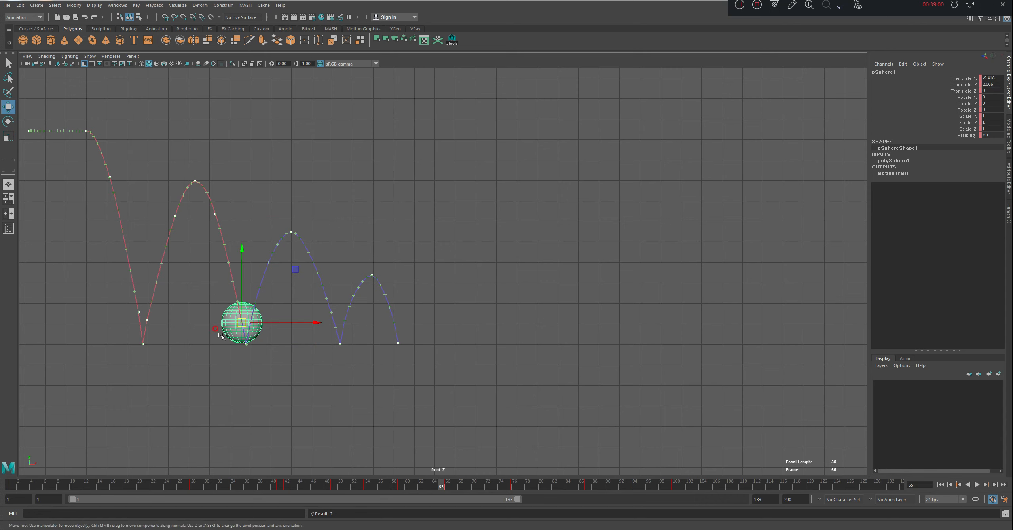
pyautogui.moveTo(240, 321); pyautogui.dragTo(245, 320)
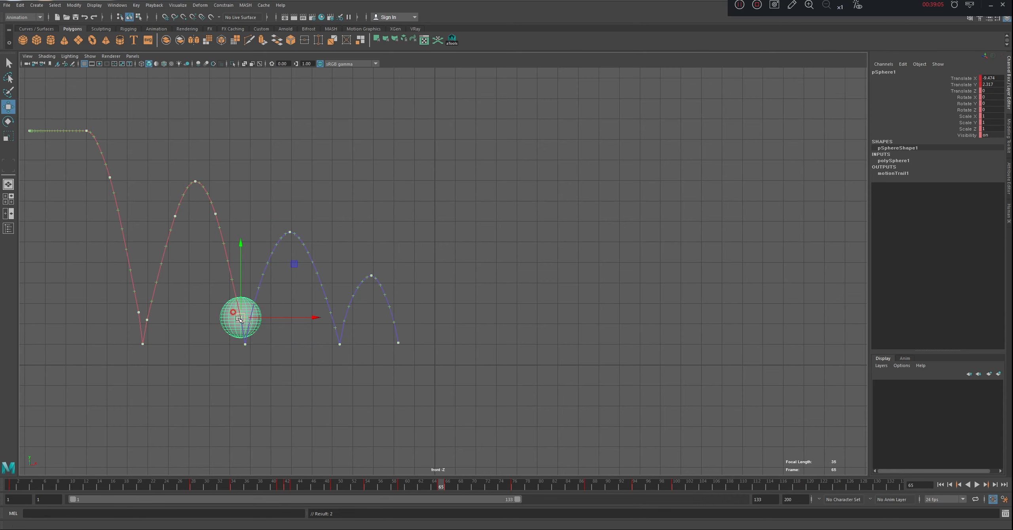
# Step: Lift the ball to a height of about 2.23 at frame 67 and check the neighbouring frames around the second ground contact
pyautogui.moveTo(448, 486); pyautogui.dragTo(454, 486)
pyautogui.moveTo(254, 321); pyautogui.dragTo(254, 319)
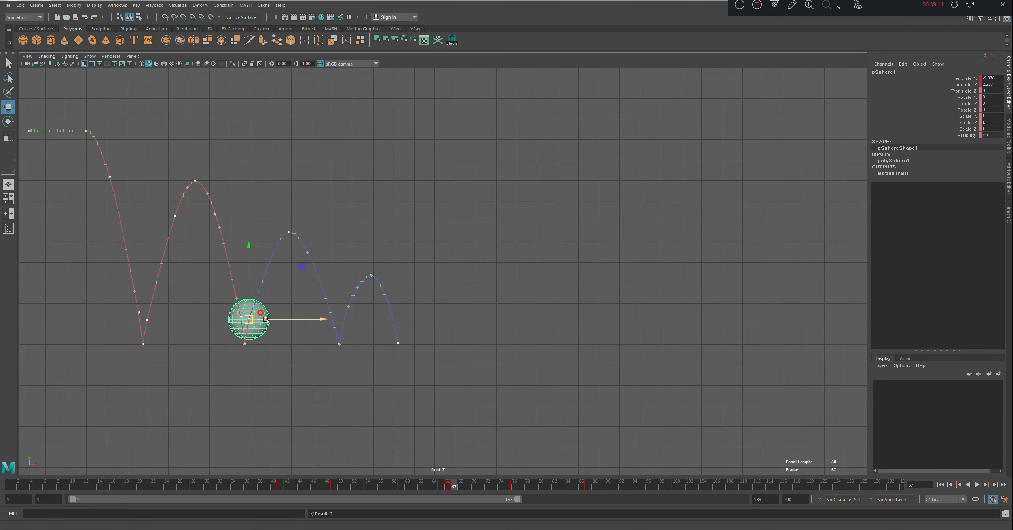
pyautogui.hotkey('alt', ',')
pyautogui.hotkey('alt', ',')
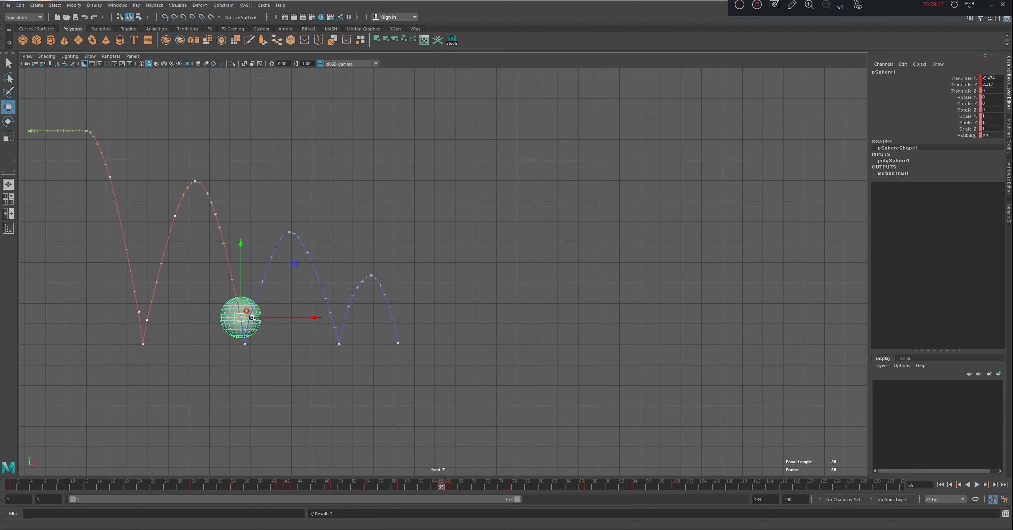
pyautogui.hotkey('alt', '.')
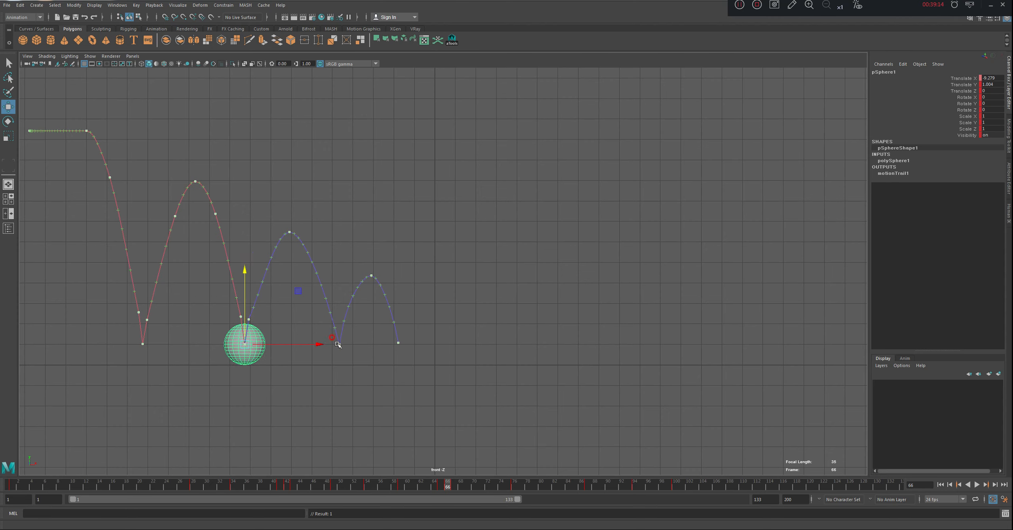
# Step: Raise the ball's third rebound at frame 72 to a height of about 5.64 and X of about -7.8
pyautogui.hotkey('alt', '.')
pyautogui.hotkey('alt', '.')
pyautogui.hotkey('alt', '.')
pyautogui.hotkey('alt', '.')
pyautogui.hotkey('alt', '.')
pyautogui.hotkey('alt', '.')
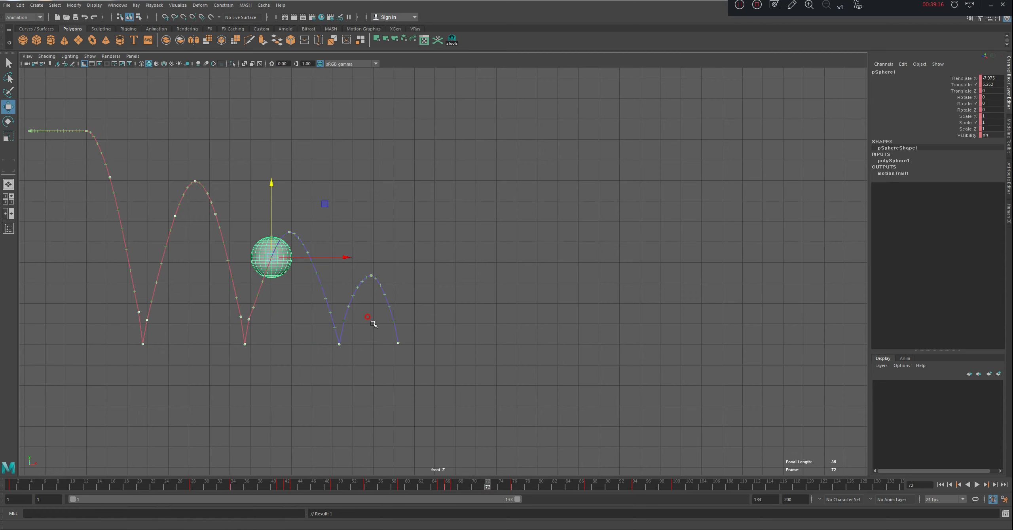
pyautogui.moveTo(272, 257)
pyautogui.mouseDown()
pyautogui.moveTo(267, 266)
pyautogui.moveTo(275, 249)
pyautogui.mouseUp()
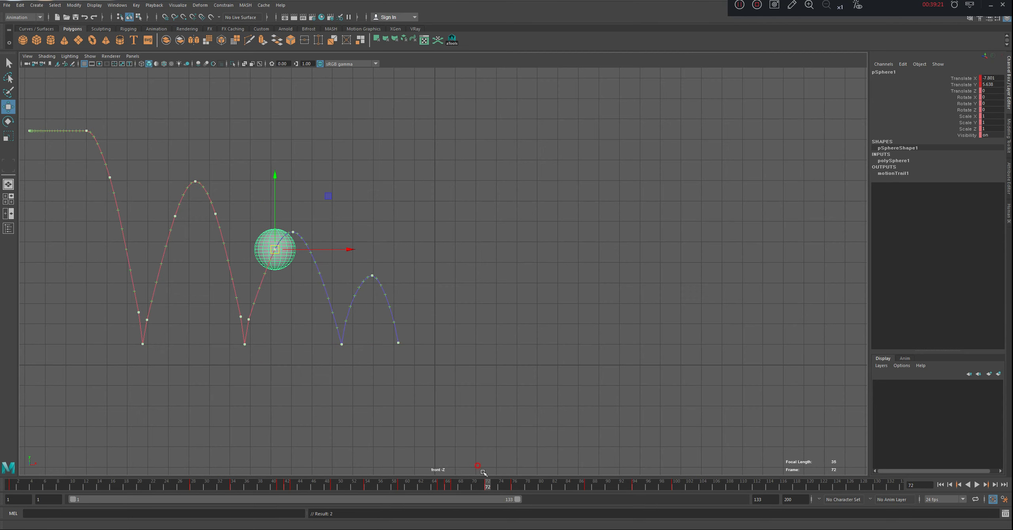
# Step: Shape the start of the third fall by moving the ball to a height of about 5.72 at frame 80
pyautogui.hotkey('alt', '.')
pyautogui.hotkey('alt', '.')
pyautogui.hotkey('alt', '.')
pyautogui.hotkey('alt', '.')
pyautogui.hotkey('alt', '.')
pyautogui.hotkey('alt', '.')
pyautogui.hotkey('alt', '.')
pyautogui.hotkey('alt', '.')
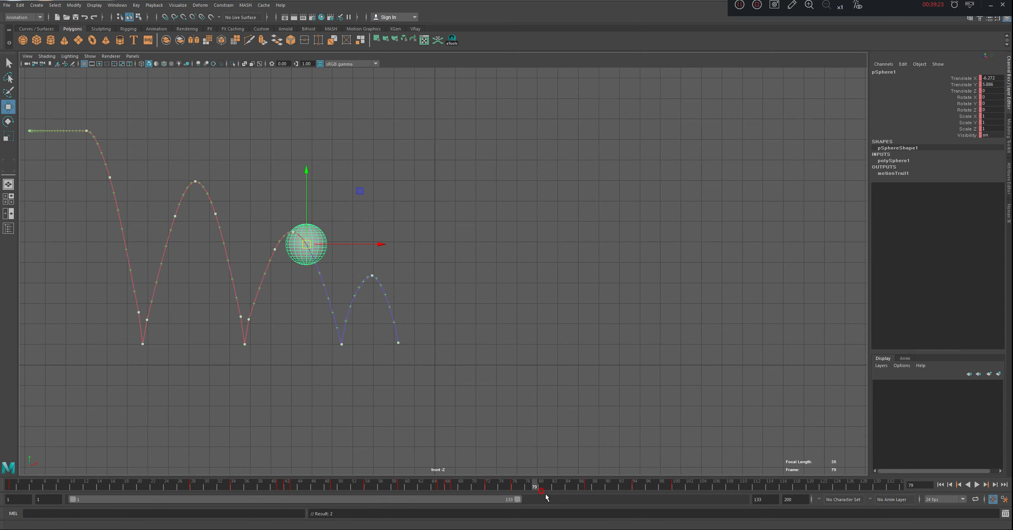
pyautogui.hotkey('alt', ',')
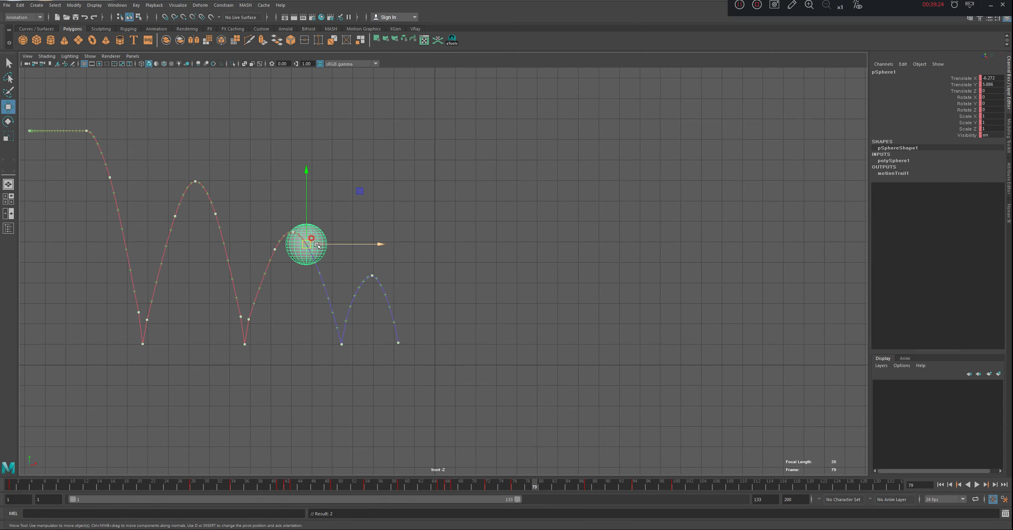
pyautogui.hotkey('alt', '.')
pyautogui.moveTo(311, 251); pyautogui.dragTo(312, 250)
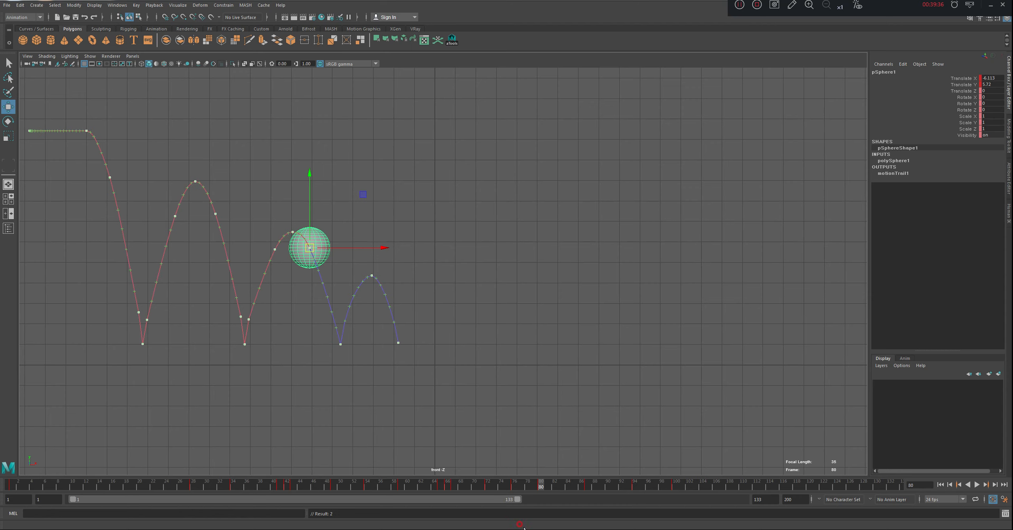
# Step: Refine the third ground contact by moving the ball to a height of about 2.09 at frame 86 and about 1.96 at frame 88
pyautogui.click(586, 486)
pyautogui.click(581, 485)
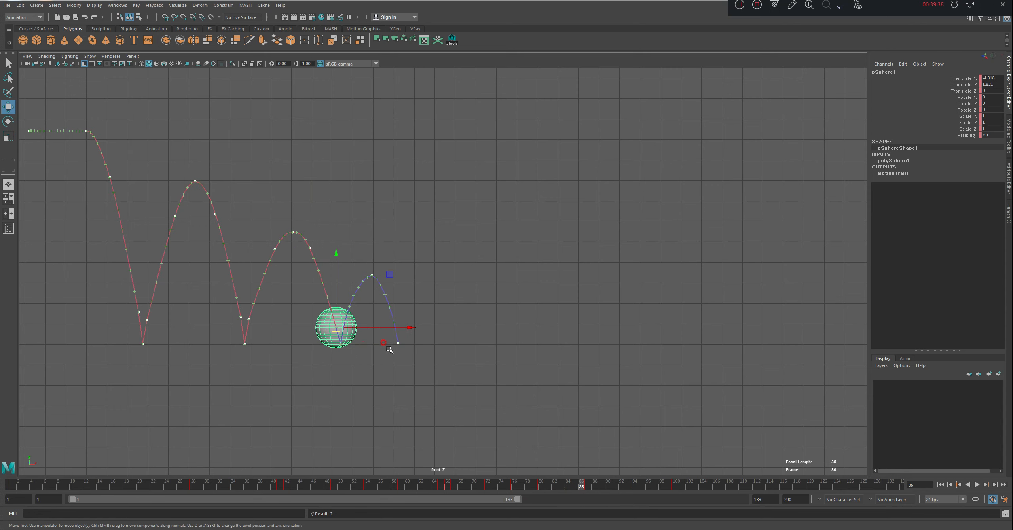
pyautogui.moveTo(336, 323); pyautogui.dragTo(338, 320)
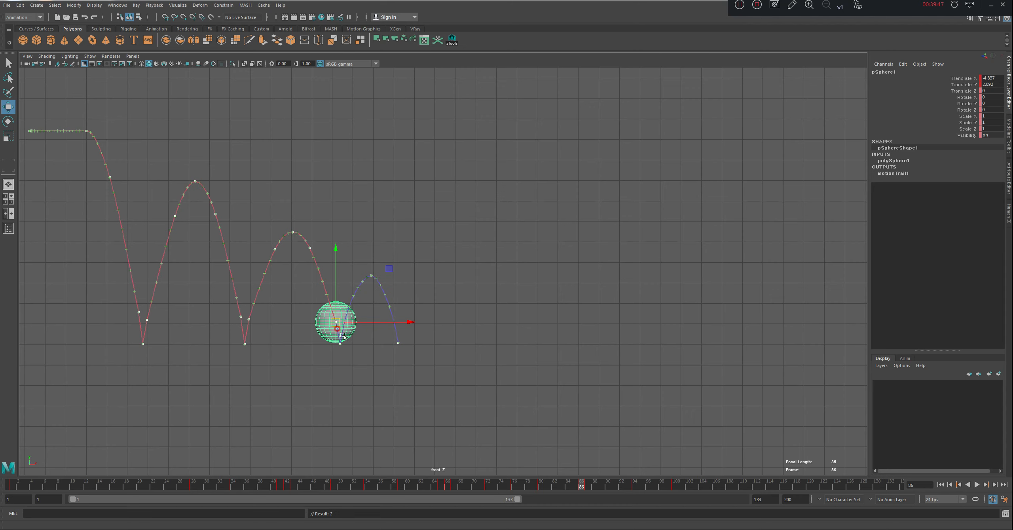
pyautogui.hotkey('alt', '.')
pyautogui.hotkey('alt', '.')
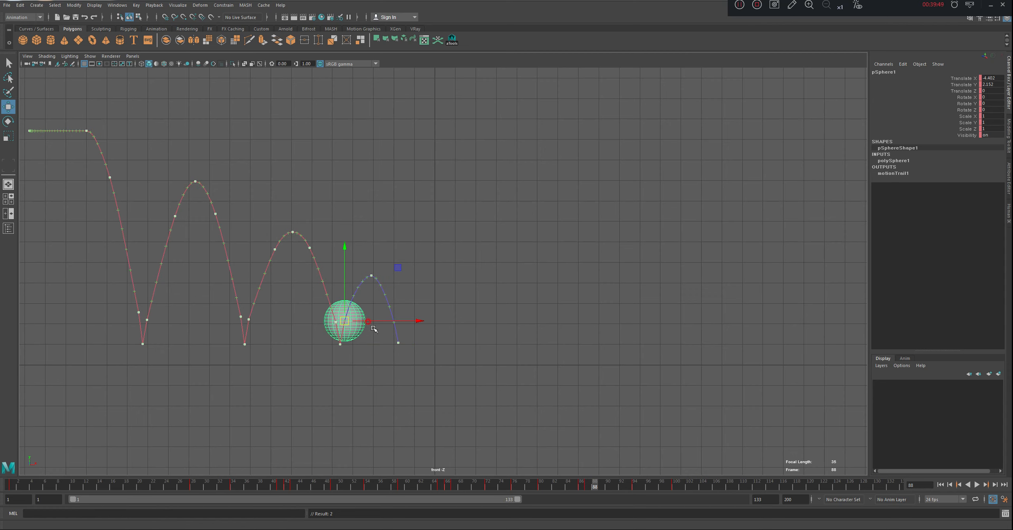
pyautogui.moveTo(344, 287); pyautogui.dragTo(347, 292)
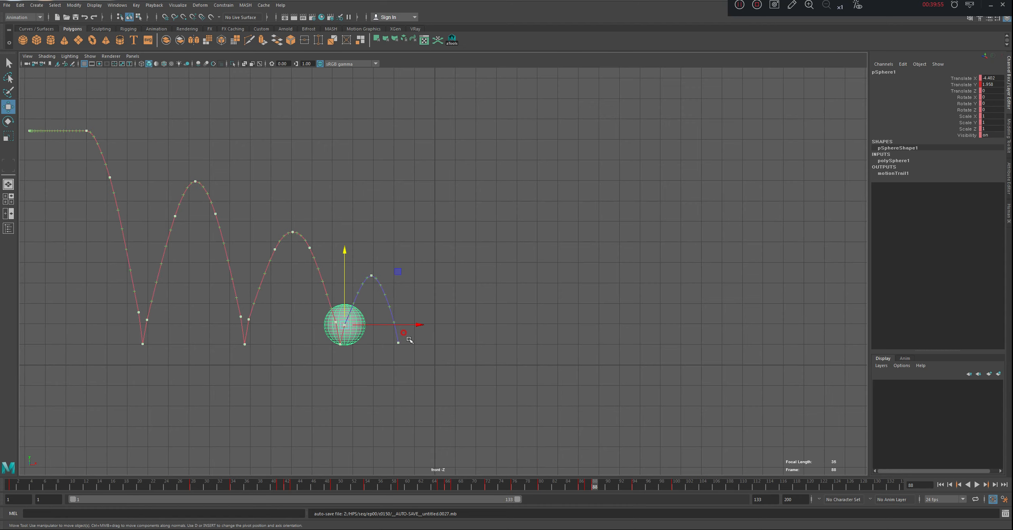
# Step: Shape the last arc by moving the ball to a height of about 3.75 at frame 91 and about 3.68 at frame 97
pyautogui.hotkey('alt', '.')
pyautogui.hotkey('alt', '.')
pyautogui.hotkey('alt', '.')
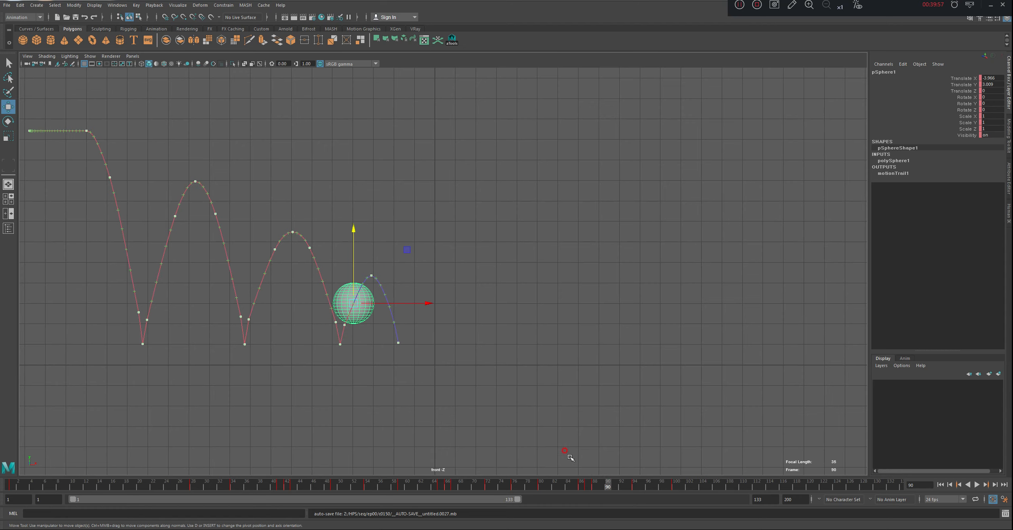
pyautogui.moveTo(359, 296); pyautogui.dragTo(360, 291)
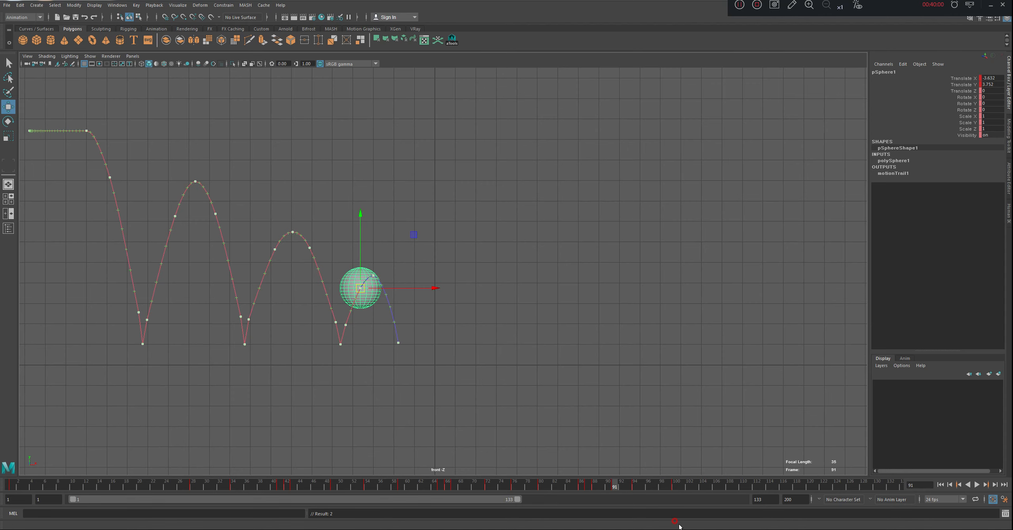
pyautogui.click(636, 488)
pyautogui.click(657, 485)
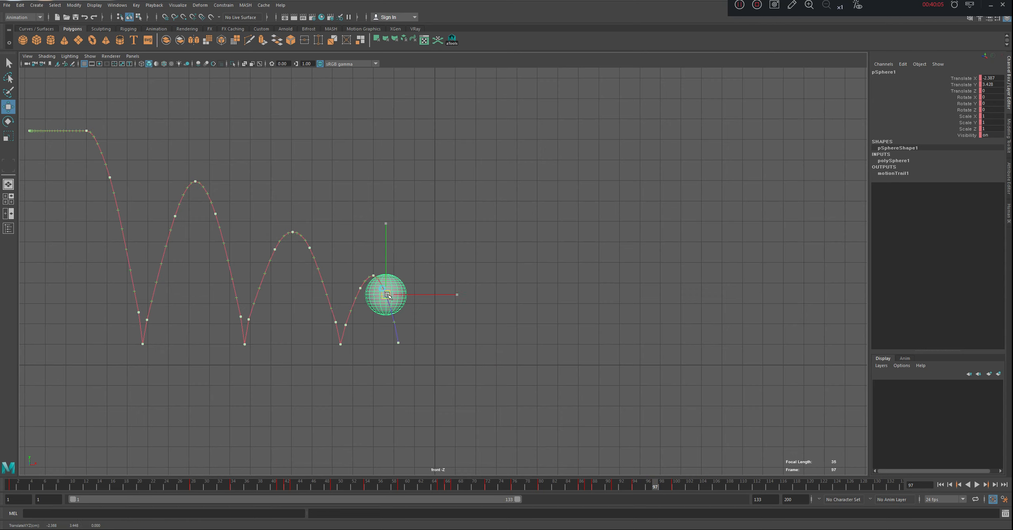
pyautogui.moveTo(385, 300); pyautogui.dragTo(387, 293)
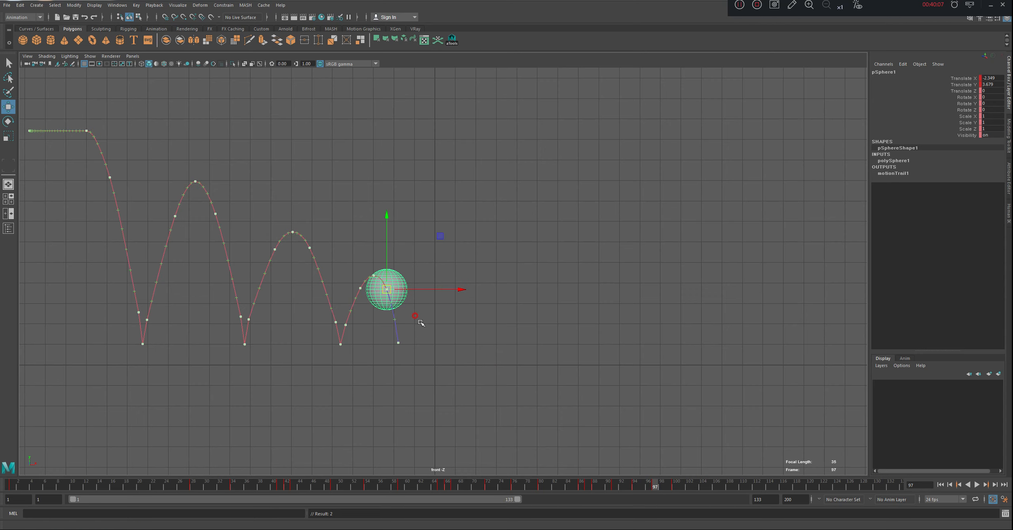
# Step: Step back and forth between frames 94 and 100 to examine the ball's spacing in the final fall
pyautogui.hotkey('alt', '.')
pyautogui.hotkey('alt', '.')
pyautogui.hotkey('alt', '.')
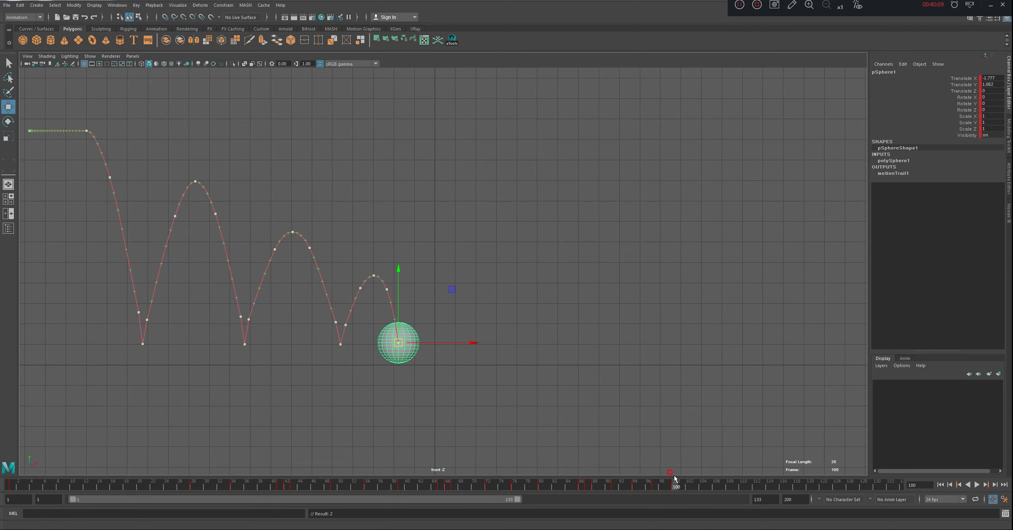
pyautogui.hotkey('alt', ',')
pyautogui.hotkey('alt', ',')
pyautogui.hotkey('alt', ',')
pyautogui.hotkey('alt', ',')
pyautogui.hotkey('alt', ',')
pyautogui.hotkey('alt', ',')
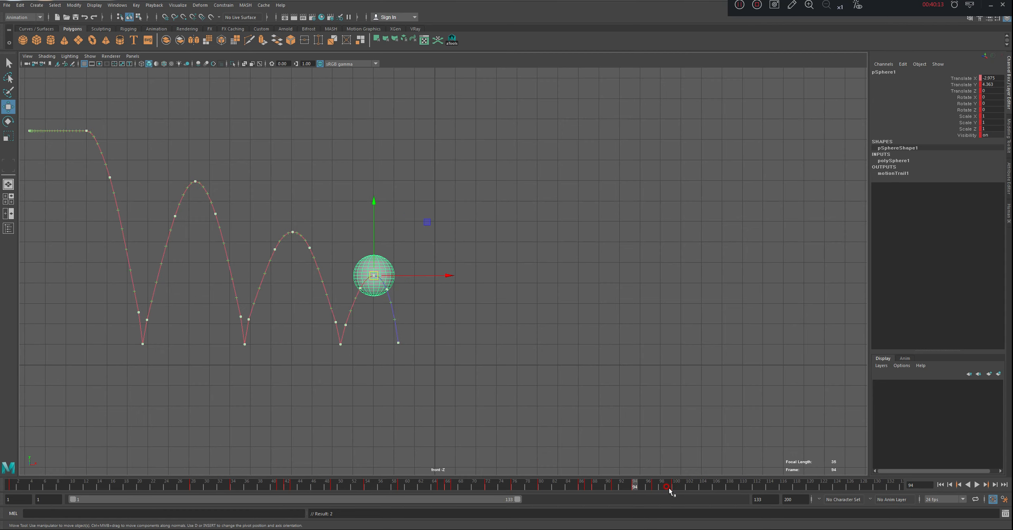
pyautogui.moveTo(647, 498); pyautogui.dragTo(653, 494)
pyautogui.hotkey('alt', '.')
pyautogui.hotkey('alt', '.')
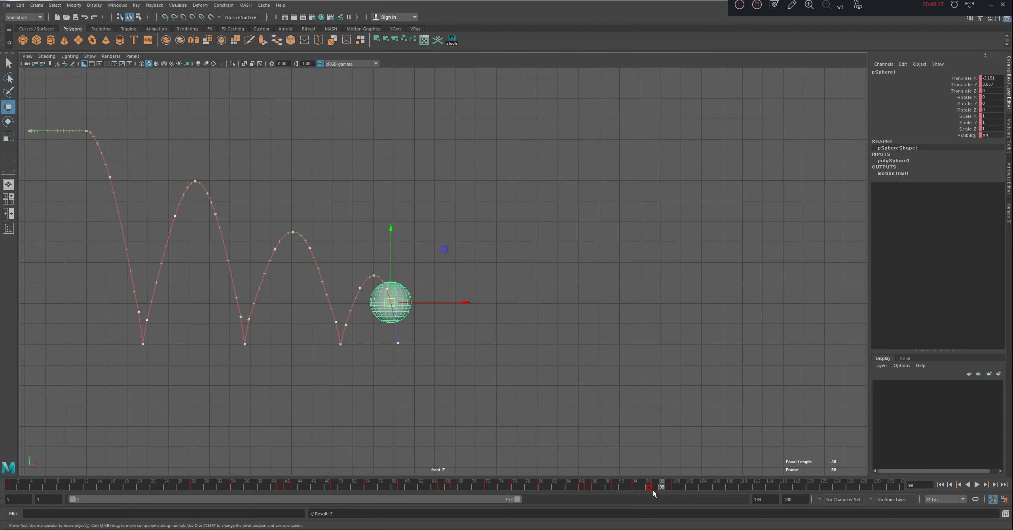
pyautogui.hotkey('alt', '.')
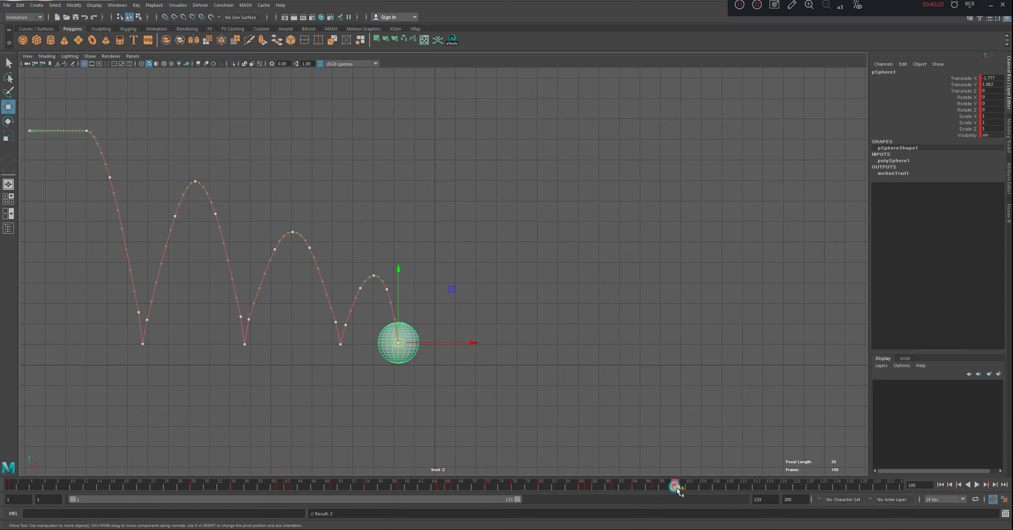
# Step: Shift the final ground contact key from frame 100 to 101 and move the ball along X to about -1.62
pyautogui.moveTo(678, 485); pyautogui.dragTo(691, 499)
pyautogui.moveTo(447, 344); pyautogui.dragTo(450, 345)
# Step: Place the ball at frame 100 at a height of about 2.11 and X of about -1.84
pyautogui.hotkey('alt', ',')
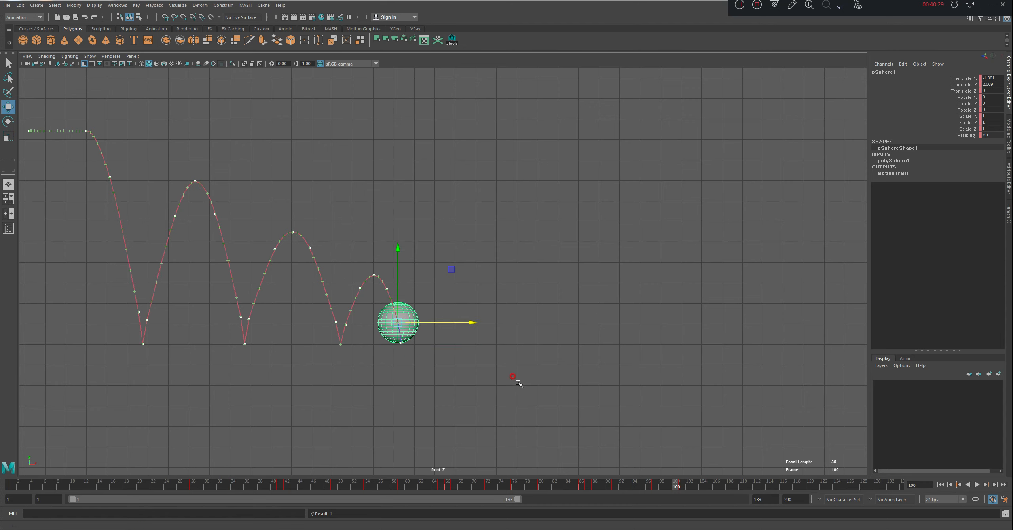
pyautogui.moveTo(453, 271); pyautogui.dragTo(450, 269)
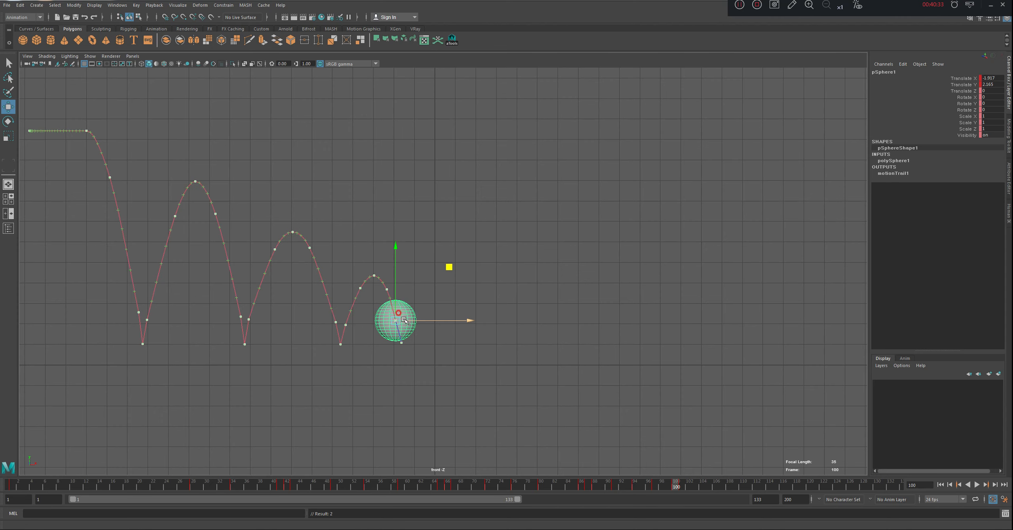
pyautogui.moveTo(396, 320); pyautogui.dragTo(398, 323)
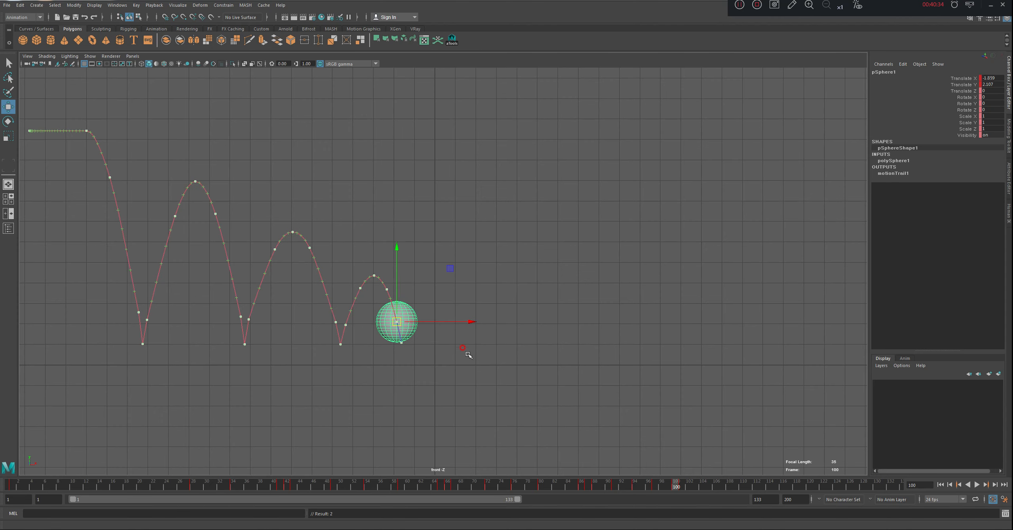
# Step: Round the final fall by moving the ball at frame 97 to a height of about 3.81 and X of about -2.45
pyautogui.hotkey('alt', ',')
pyautogui.hotkey('alt', ',')
pyautogui.hotkey('alt', ',')
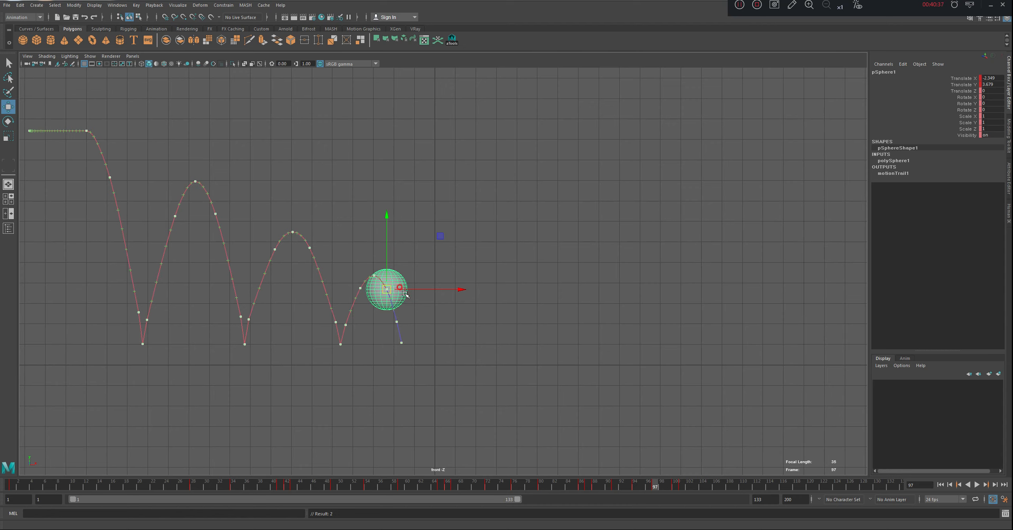
pyautogui.hotkey('alt', ',')
pyautogui.hotkey('alt', ',')
pyautogui.hotkey('alt', '.')
pyautogui.hotkey('alt', '.')
pyautogui.moveTo(390, 290); pyautogui.dragTo(385, 262)
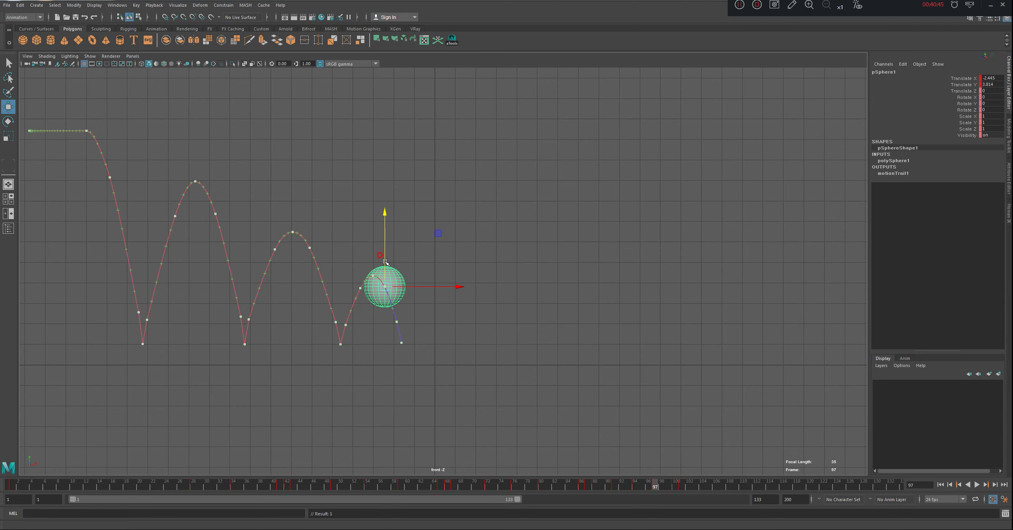
# Step: Lower the ball slightly at frame 100, just before the final ground contact
pyautogui.moveTo(133, 489); pyautogui.dragTo(3, 483)
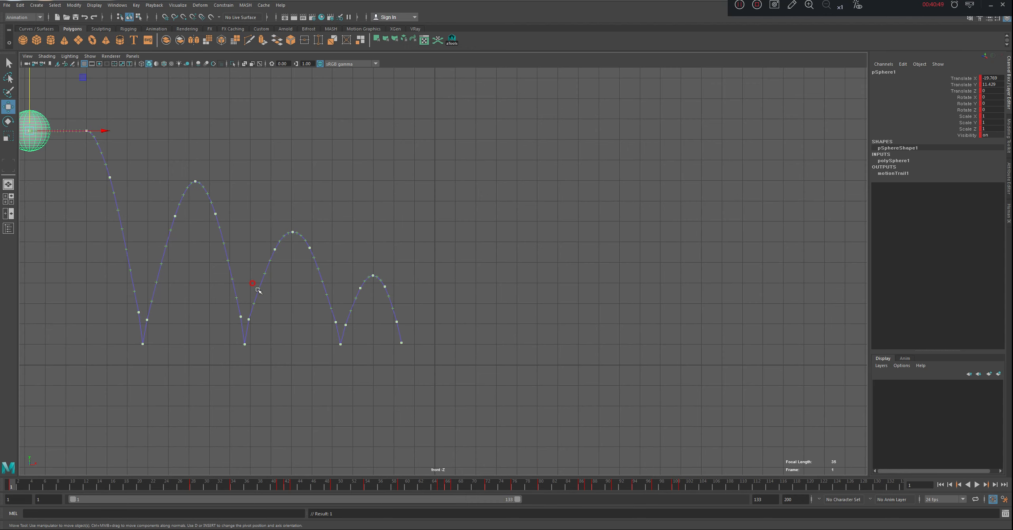
pyautogui.click(688, 486)
pyautogui.hotkey('alt', ',')
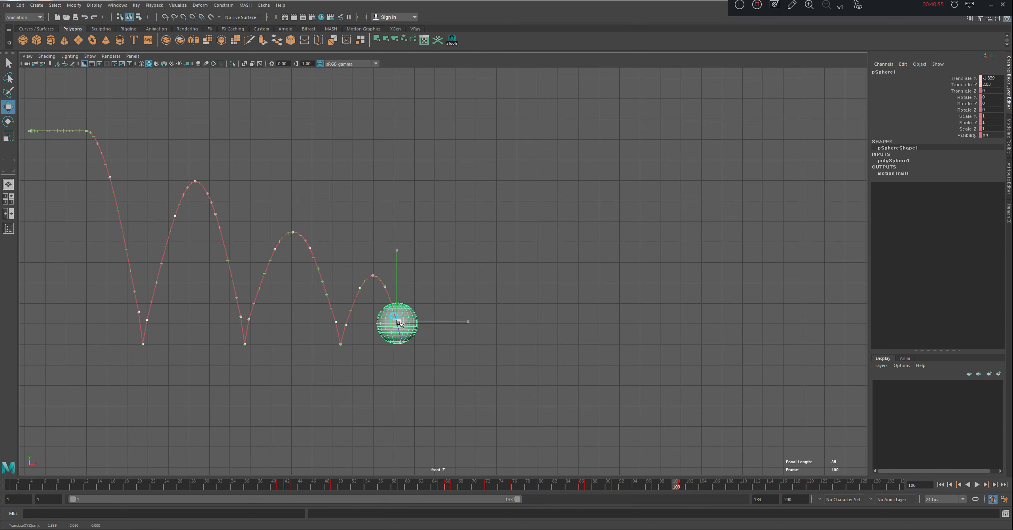
pyautogui.moveTo(400, 324); pyautogui.dragTo(400, 329)
# Step: Step backward from frame 100 to frame 86 to examine the ball's spacing through the last arc
pyautogui.hotkey('alt', ',')
pyautogui.hotkey('alt', ',')
pyautogui.hotkey('alt', ',')
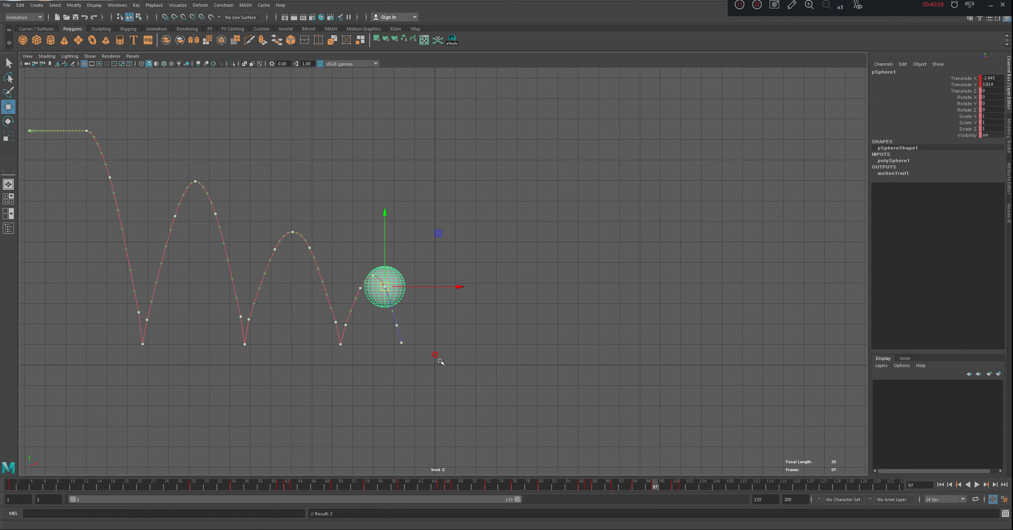
pyautogui.hotkey('alt', ',')
pyautogui.hotkey('alt', ',')
pyautogui.hotkey('alt', ',')
pyautogui.hotkey('alt', ',')
pyautogui.hotkey('alt', ',')
pyautogui.hotkey('alt', ',')
pyautogui.hotkey('alt', ',')
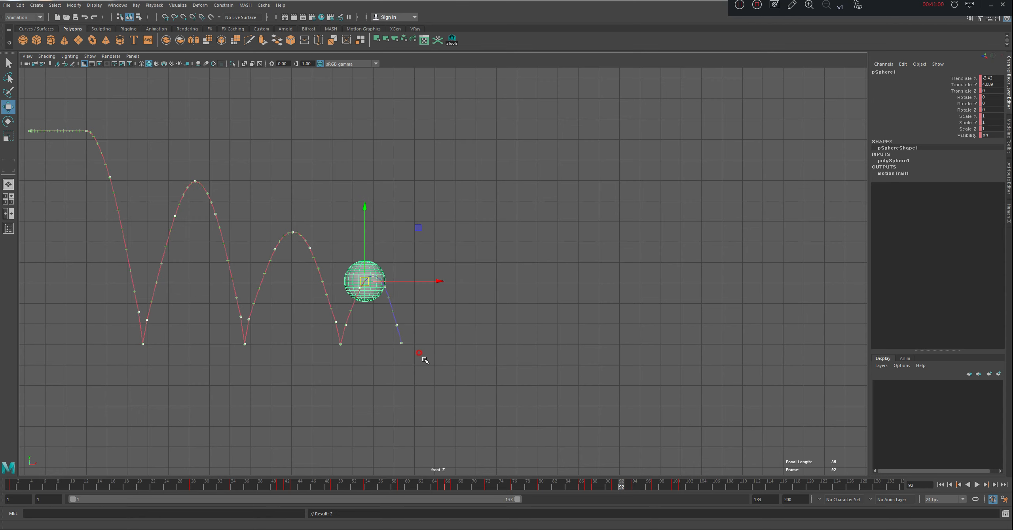
pyautogui.hotkey('alt', ',')
pyautogui.hotkey('alt', ',')
pyautogui.hotkey('alt', ',')
pyautogui.hotkey('alt', ',')
pyautogui.hotkey('alt', ',')
pyautogui.hotkey('alt', ',')
pyautogui.hotkey('alt', ',')
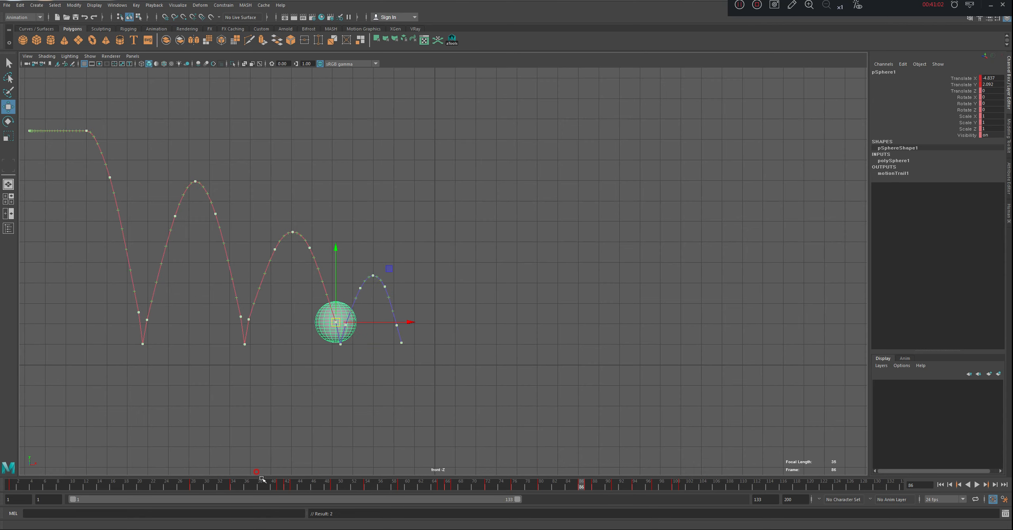
# Step: Play the bounce animation from frame 1 to check its timing and arcs, and stop the playback
pyautogui.hotkey('alt', ',')
pyautogui.moveTo(63, 486); pyautogui.dragTo(15, 491)
pyautogui.hotkey('alt', 'v')
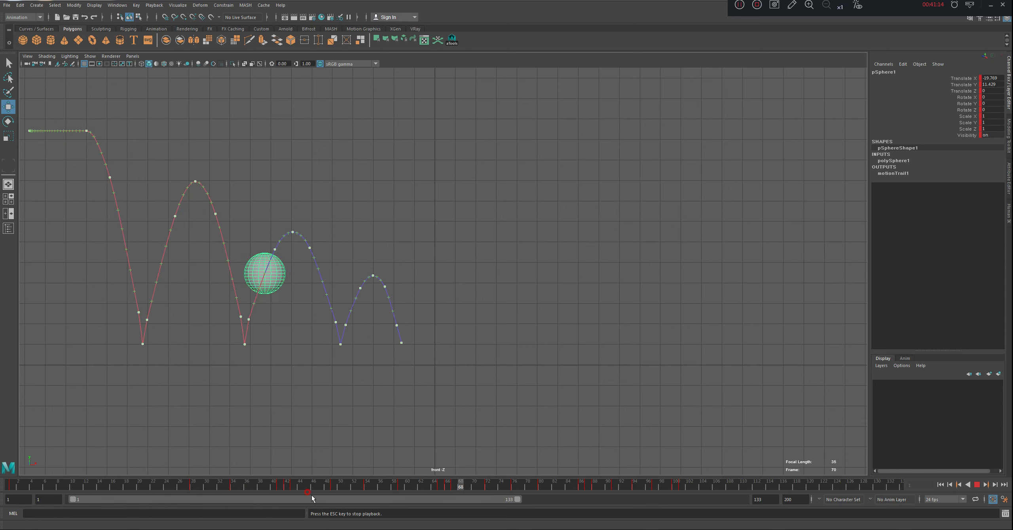
pyautogui.moveTo(281, 481); pyautogui.dragTo(255, 483)
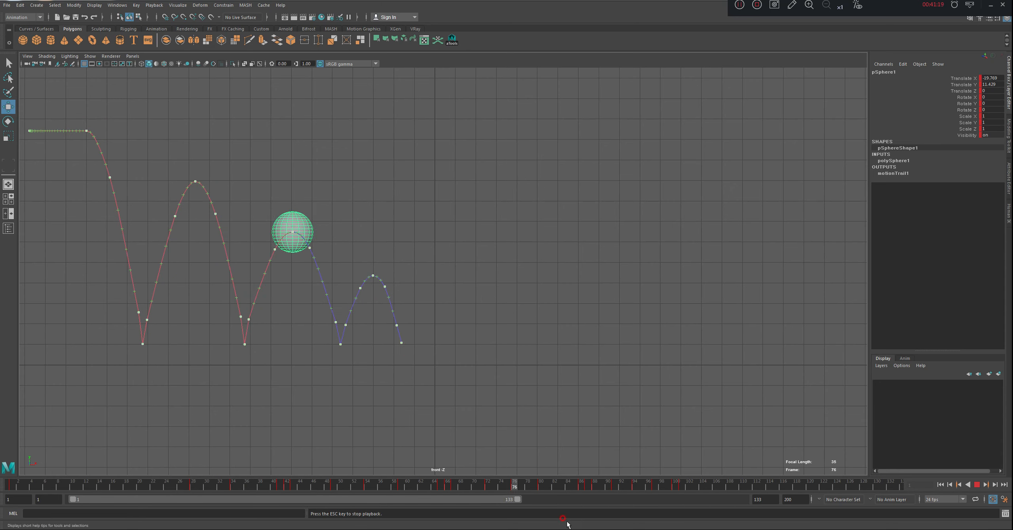
pyautogui.click(975, 486)
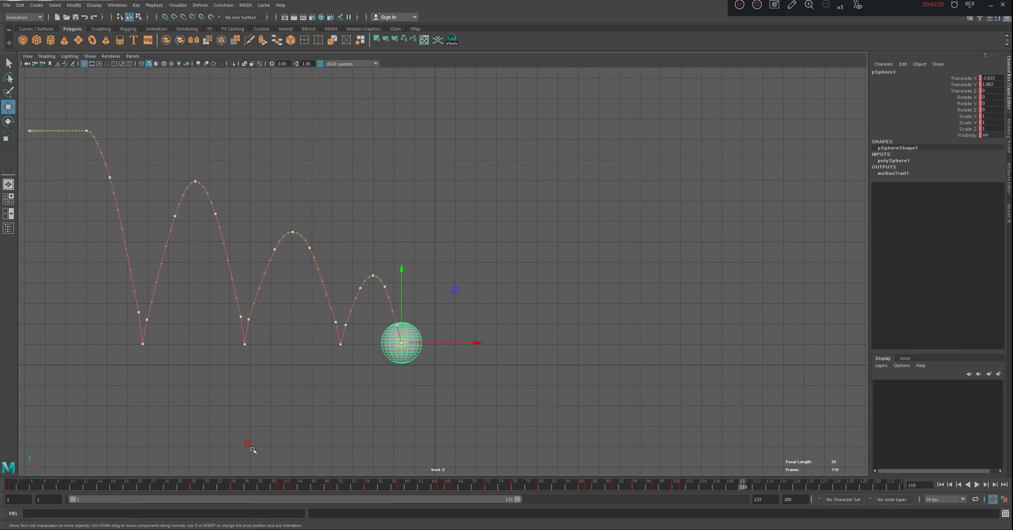
# Step: Widen the first rebound's arc by raising the ball slightly at frames 49 and 59
pyautogui.moveTo(242, 482); pyautogui.dragTo(337, 498)
pyautogui.moveTo(180, 223); pyautogui.dragTo(176, 211)
pyautogui.click(404, 489)
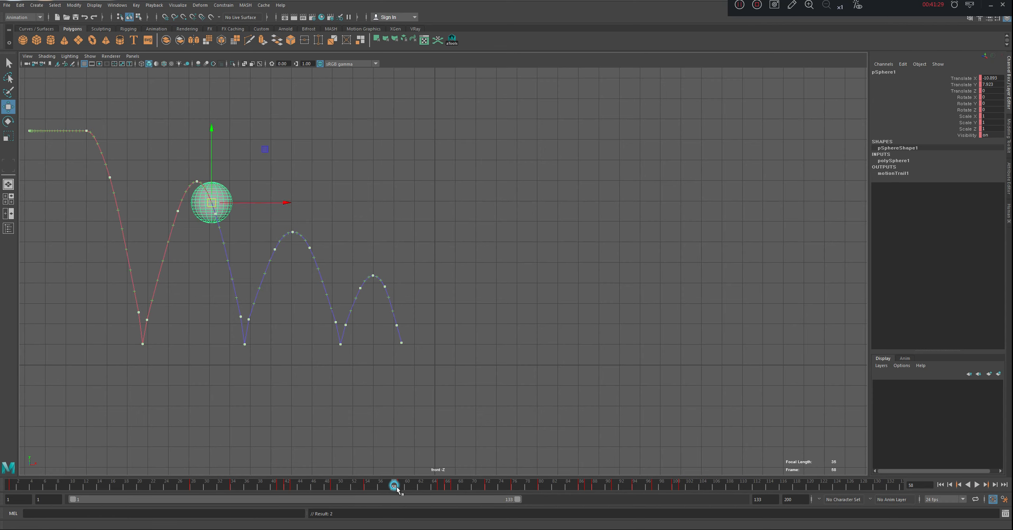
pyautogui.moveTo(217, 213); pyautogui.dragTo(217, 209)
# Step: Widen the second rebound's arc by raising the ball slightly at frame 72 and to a height of about 5.86 at frame 80
pyautogui.moveTo(495, 482)
pyautogui.mouseDown()
pyautogui.moveTo(475, 484)
pyautogui.moveTo(485, 485)
pyautogui.mouseUp()
pyautogui.moveTo(276, 253); pyautogui.dragTo(277, 248)
pyautogui.moveTo(520, 489); pyautogui.dragTo(541, 487)
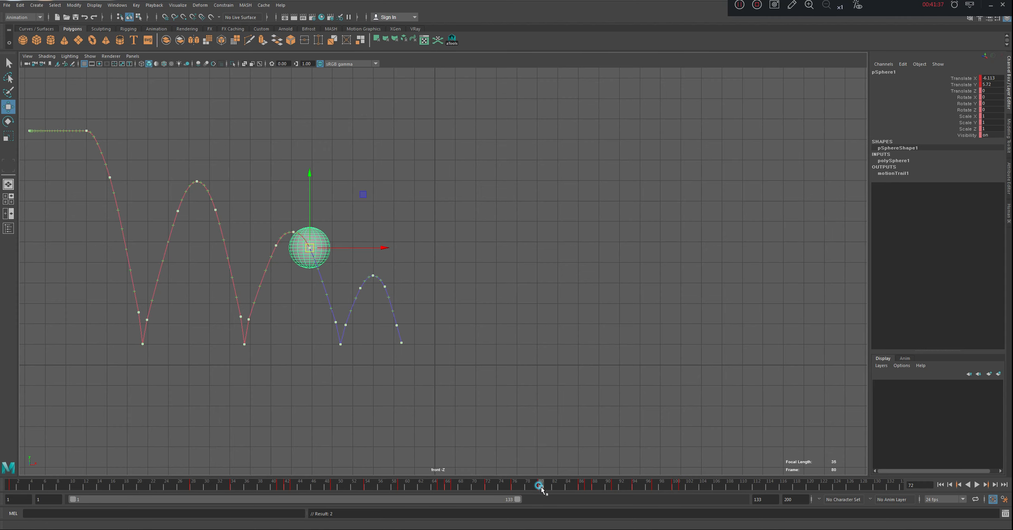
pyautogui.moveTo(309, 245); pyautogui.dragTo(308, 245)
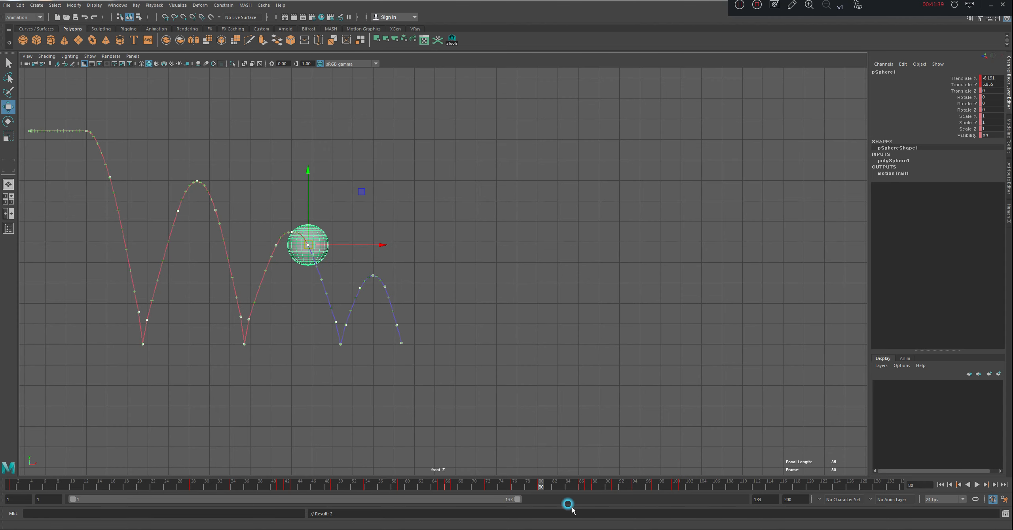
# Step: Widen the last arc's rise by moving the ball at frame 91 to a height of about 3.95 and X of about -3.56
pyautogui.moveTo(630, 488); pyautogui.dragTo(614, 487)
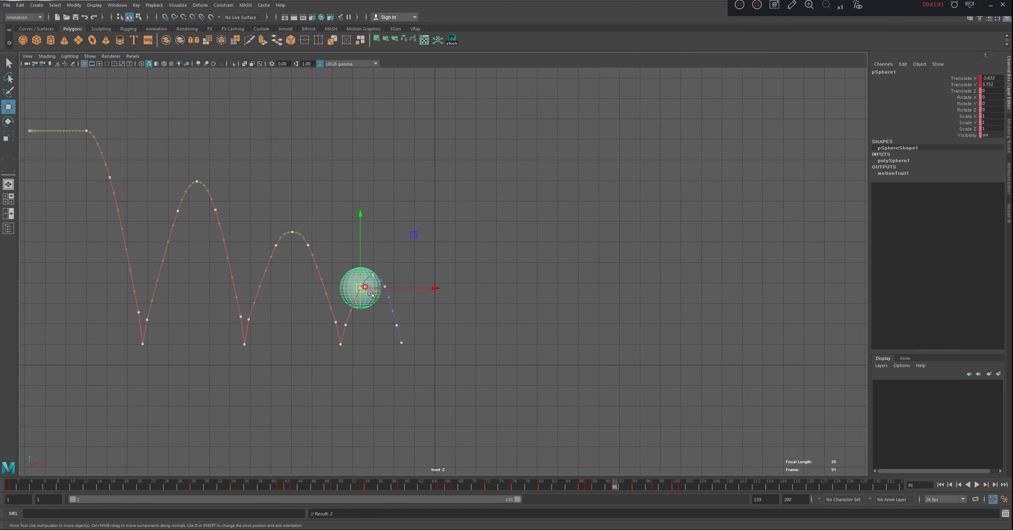
pyautogui.moveTo(363, 289); pyautogui.dragTo(365, 288)
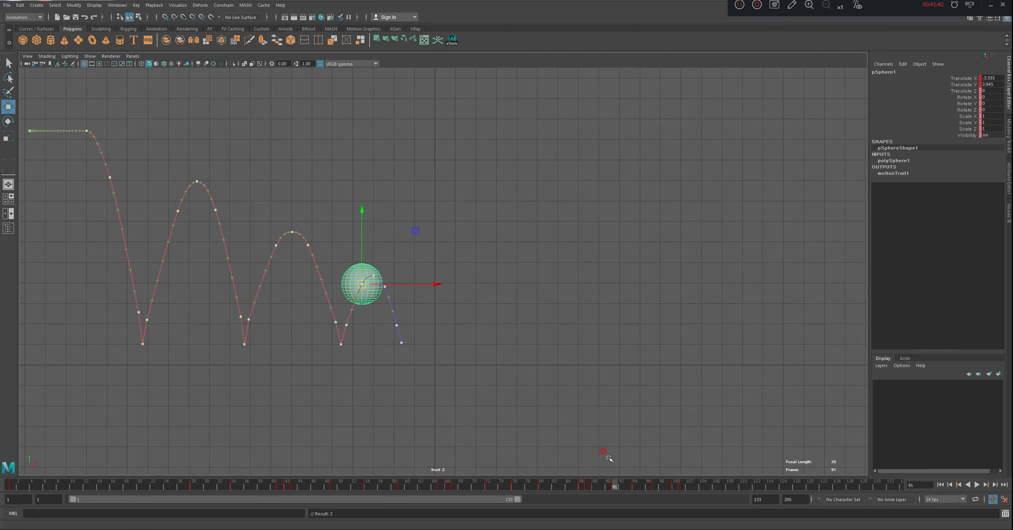
# Step: Raise the ball at frame 97 to a height of about 3.91 and open the Graph Editor
pyautogui.moveTo(629, 485); pyautogui.dragTo(653, 487)
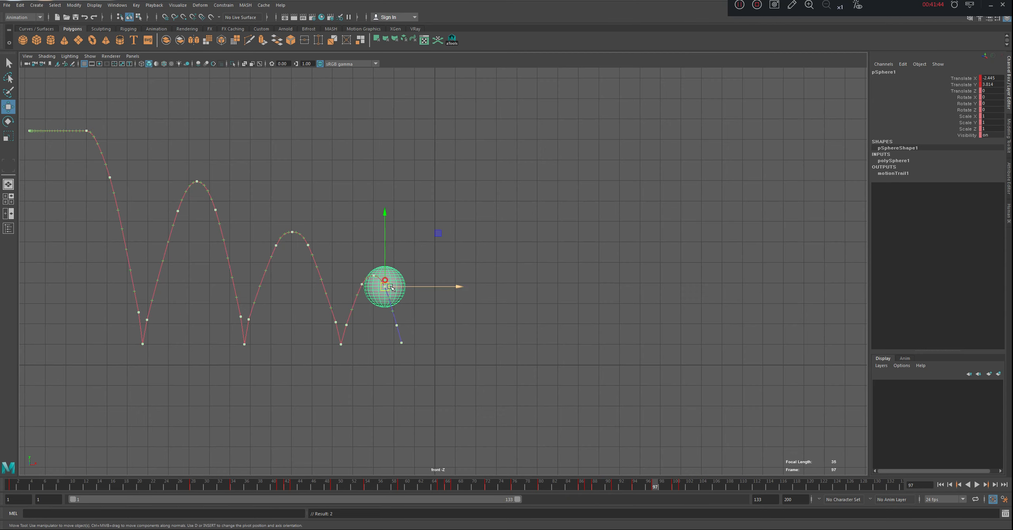
pyautogui.moveTo(390, 287); pyautogui.dragTo(385, 287)
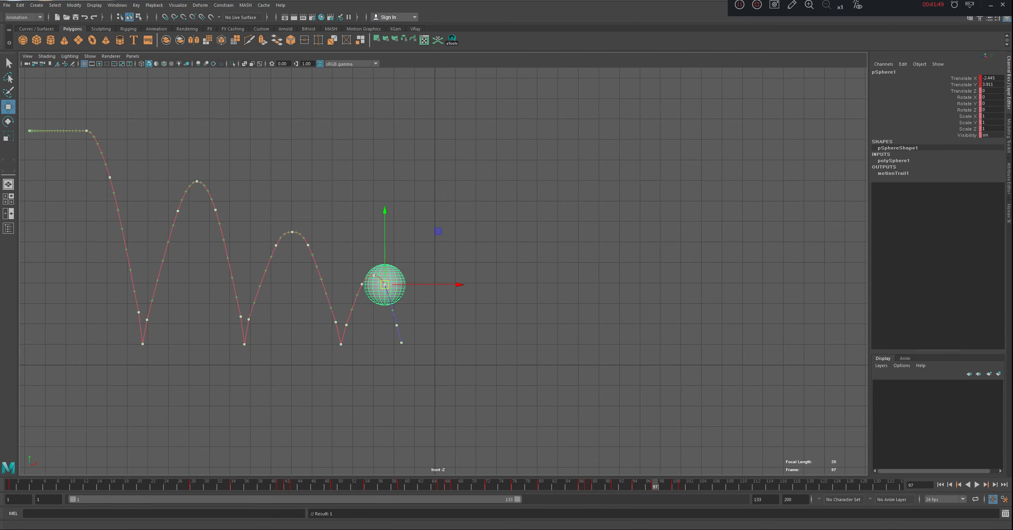
pyautogui.click(49, 528)
pyautogui.moveTo(777, 253); pyautogui.dragTo(782, 258)
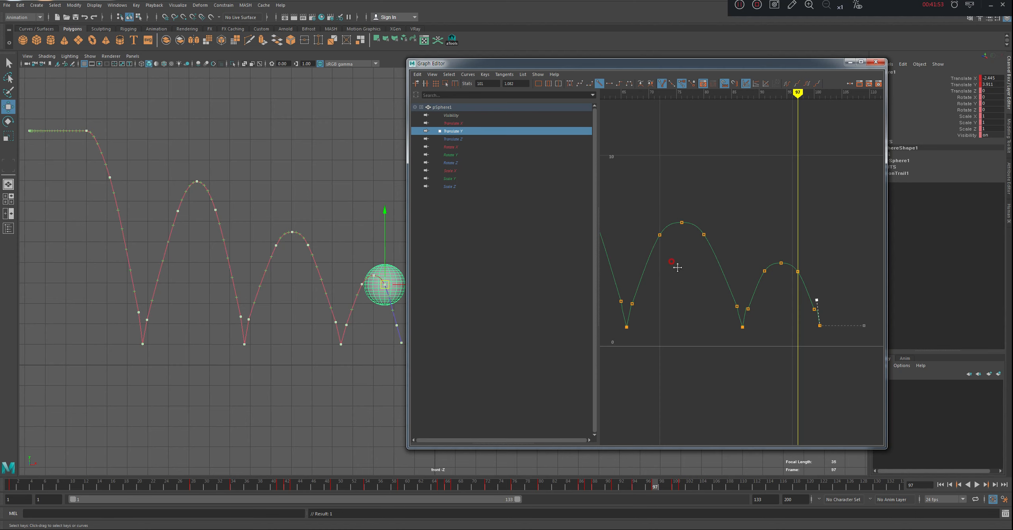
pyautogui.hotkey('ctrl', 'z')
pyautogui.hotkey('ctrl', 'z')
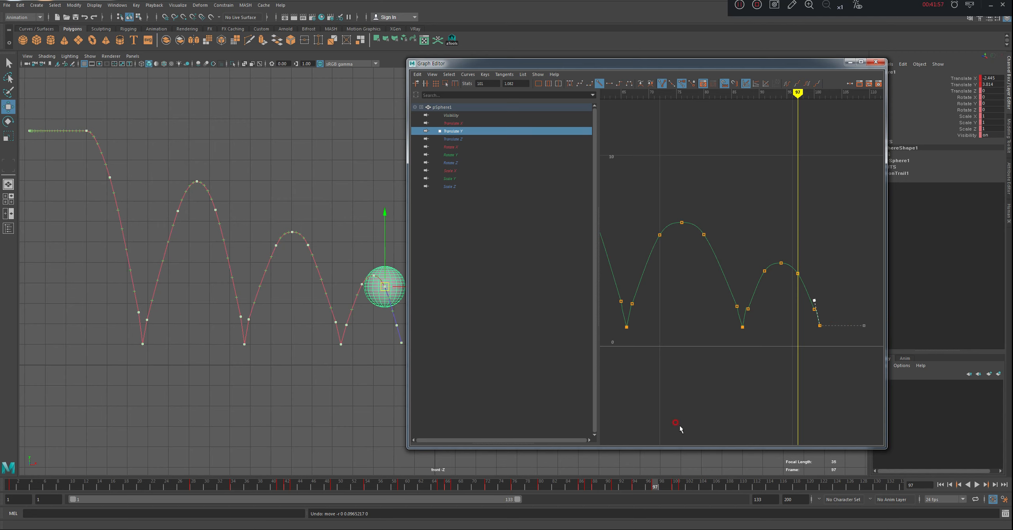
pyautogui.click(20, 4)
pyautogui.click(41, 27)
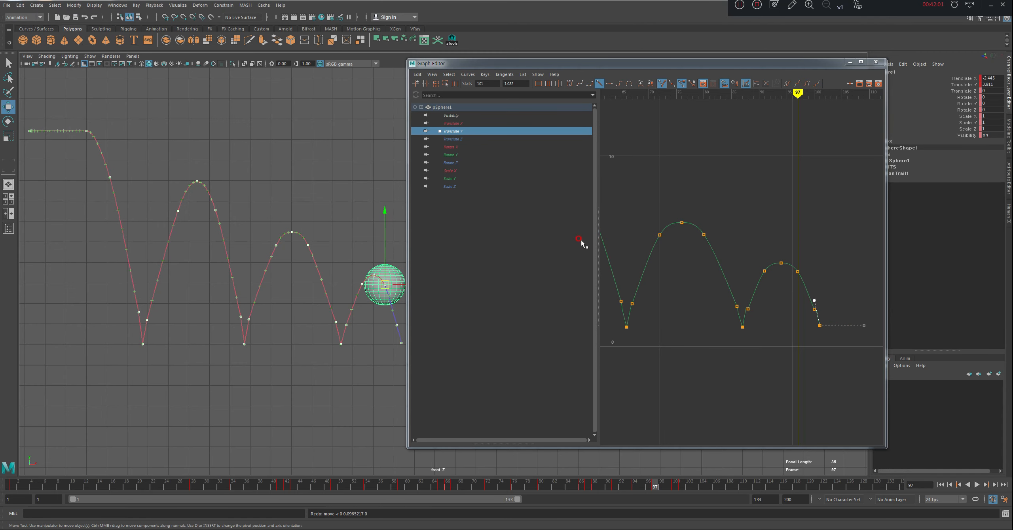
# Step: Adjust the Translate Y tangent at frame 41 to smooth the ball's first fall into the ground
pyautogui.click(754, 366)
pyautogui.keyDown('alt'); pyautogui.moveTo(687, 370); pyautogui.dragTo(779, 361, button='middle'); pyautogui.keyUp('alt')
pyautogui.keyDown('alt'); pyautogui.moveTo(680, 345); pyautogui.dragTo(784, 345, button='middle'); pyautogui.keyUp('alt')
pyautogui.keyDown('alt'); pyautogui.moveTo(693, 321); pyautogui.dragTo(672, 342, button='middle'); pyautogui.keyUp('alt')
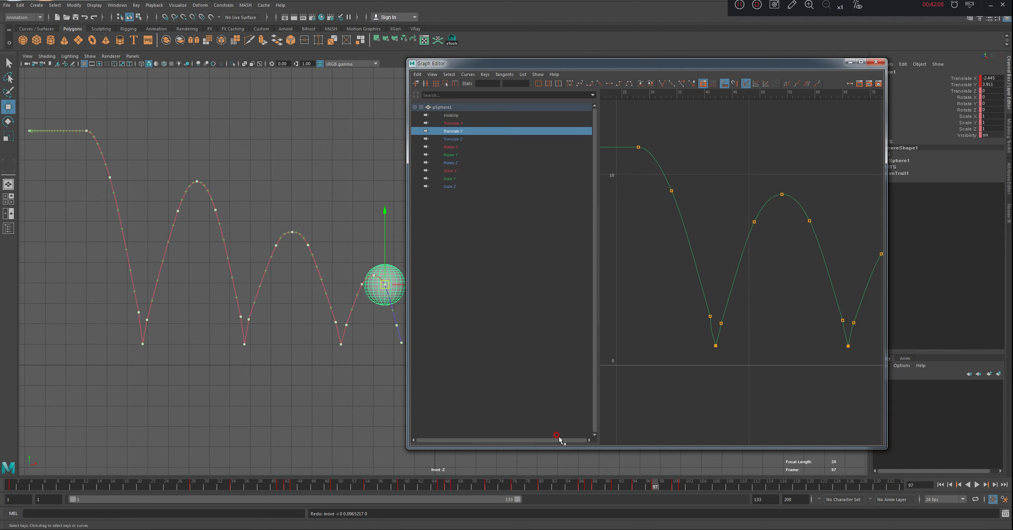
pyautogui.moveTo(691, 302); pyautogui.dragTo(706, 334)
pyautogui.moveTo(698, 274); pyautogui.dragTo(701, 270)
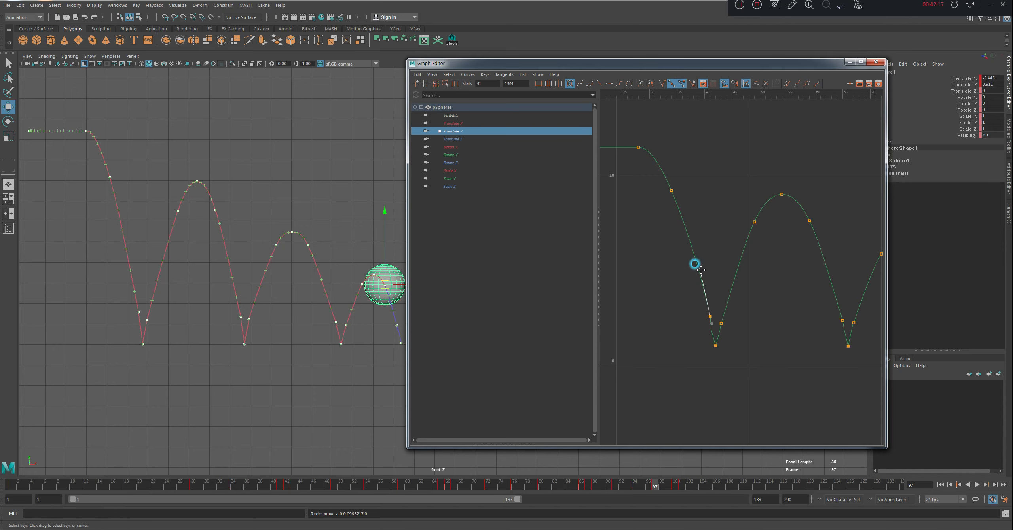
pyautogui.moveTo(668, 180); pyautogui.dragTo(685, 233)
# Step: Adjust the Translate Y tangent at frame 43 to smooth the start of the first rebound's rise
pyautogui.click(720, 323)
pyautogui.moveTo(731, 288); pyautogui.dragTo(729, 286, button='middle')
pyautogui.hotkey('ctrl', 'z')
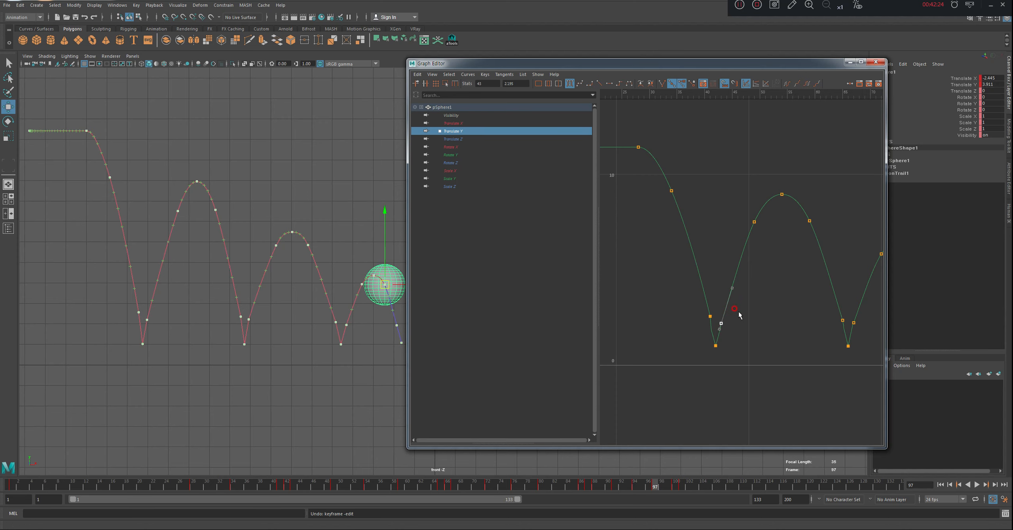
pyautogui.click(732, 288)
pyautogui.moveTo(731, 288); pyautogui.dragTo(729, 286, button='middle')
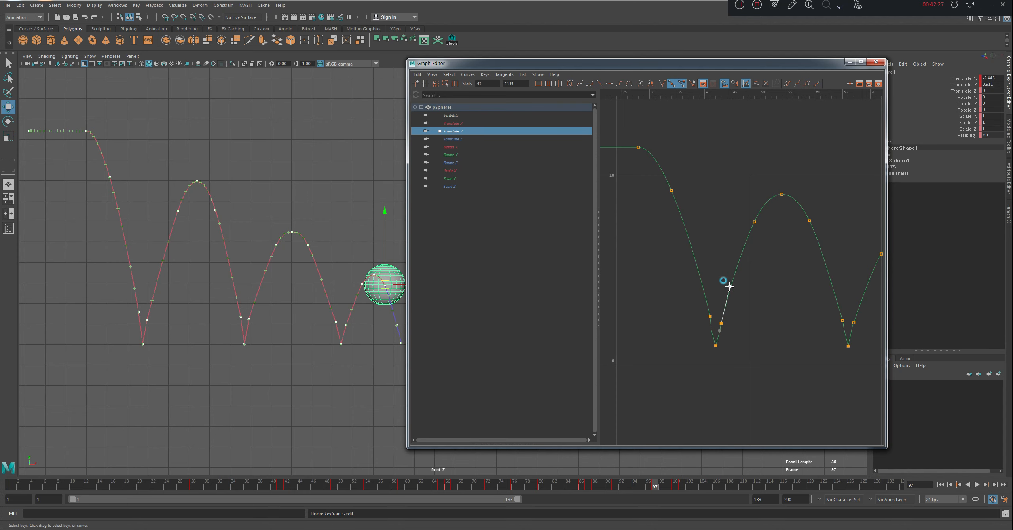
# Step: Adjust the Translate Y tangents at frames 49 and 59 to round both sides of the first rebound's peak
pyautogui.click(753, 221)
pyautogui.click(753, 220)
pyautogui.click(754, 221)
pyautogui.click(754, 221)
pyautogui.moveTo(754, 219); pyautogui.dragTo(754, 218)
pyautogui.click(809, 221)
# Step: Adjust the Translate Y tangents at frames 65 and 67 to smooth the curve on both sides of the second landing
pyautogui.click(842, 320)
pyautogui.moveTo(836, 281); pyautogui.dragTo(830, 299)
pyautogui.moveTo(831, 285); pyautogui.dragTo(678, 283, button='middle')
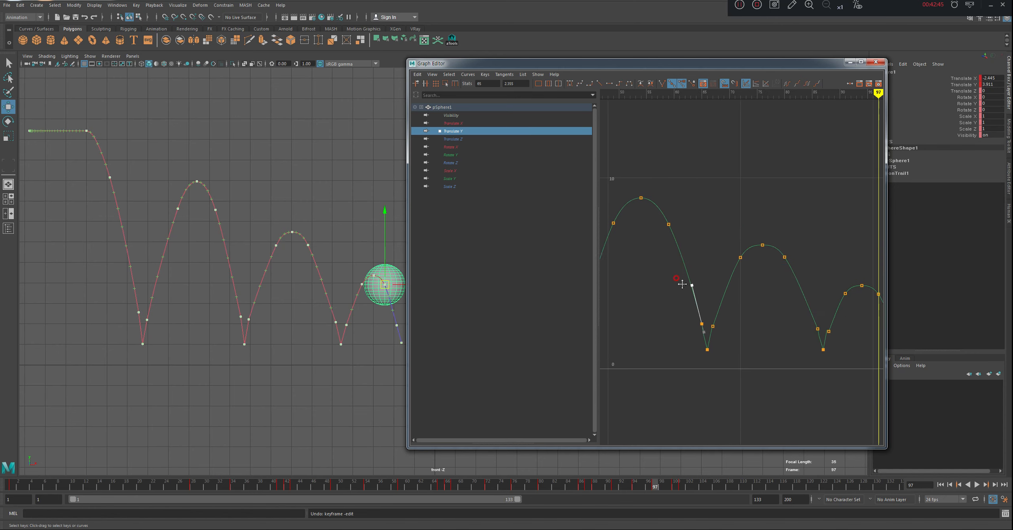
pyautogui.moveTo(727, 315); pyautogui.dragTo(706, 336)
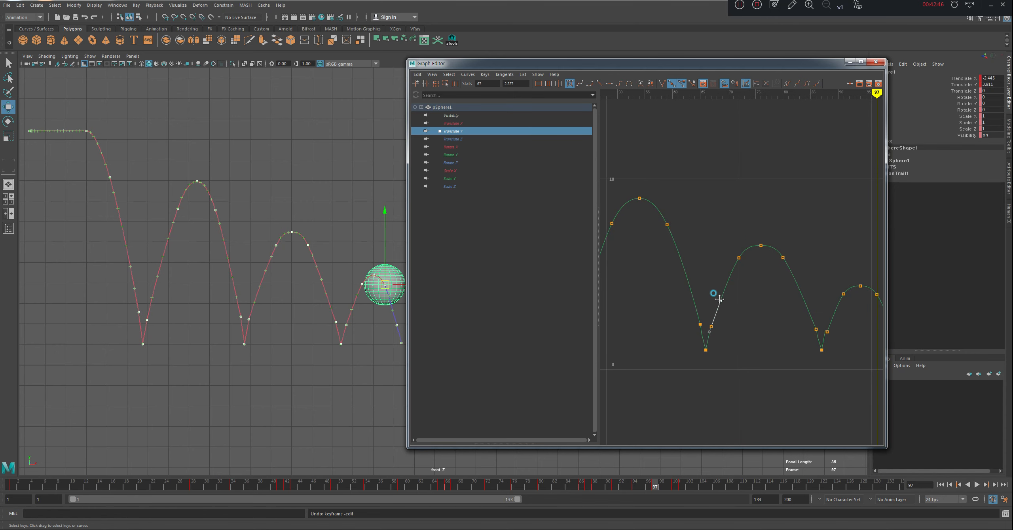
pyautogui.click(716, 299)
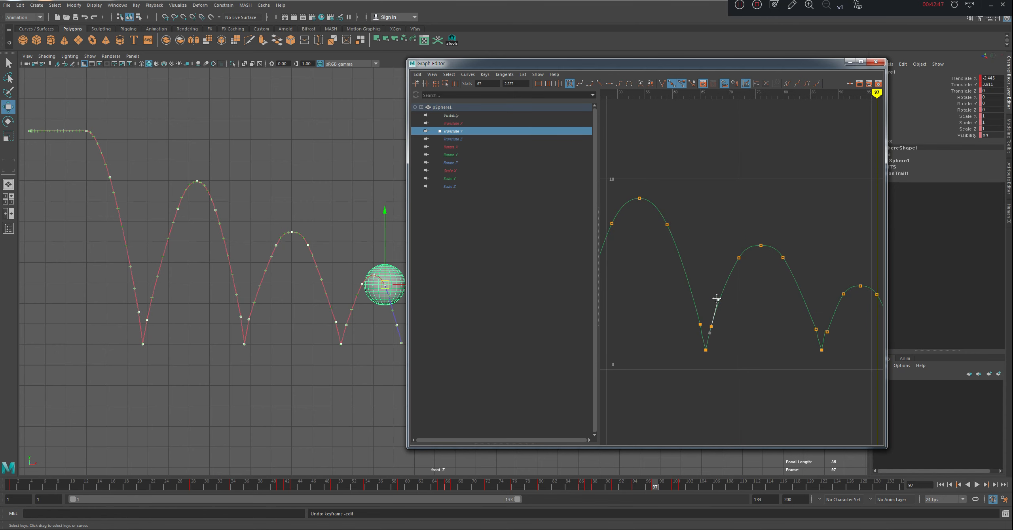
# Step: Adjust the Translate Y tangents at frames 72, 80 and 86 to smooth the second rebound's arc
pyautogui.click(738, 258)
pyautogui.moveTo(727, 270); pyautogui.dragTo(728, 273)
pyautogui.moveTo(793, 247); pyautogui.dragTo(796, 273)
pyautogui.moveTo(801, 316); pyautogui.dragTo(804, 297)
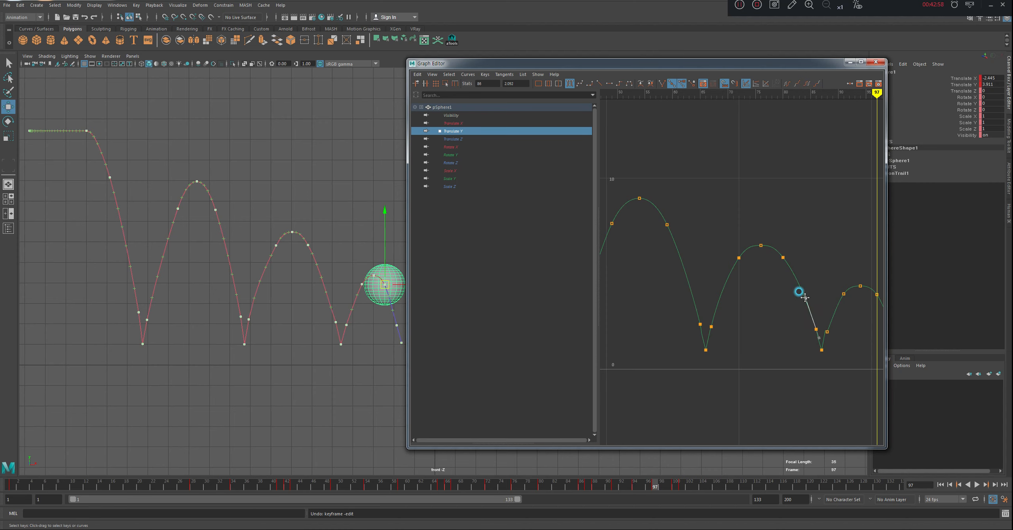
pyautogui.click(755, 240)
pyautogui.click(752, 244)
# Step: Adjust the Translate Y tangents at frames 88 and 91 to smooth the last bounce's rise
pyautogui.keyDown('alt'); pyautogui.moveTo(816, 275); pyautogui.dragTo(745, 257, button='middle'); pyautogui.keyUp('alt')
pyautogui.click(755, 313)
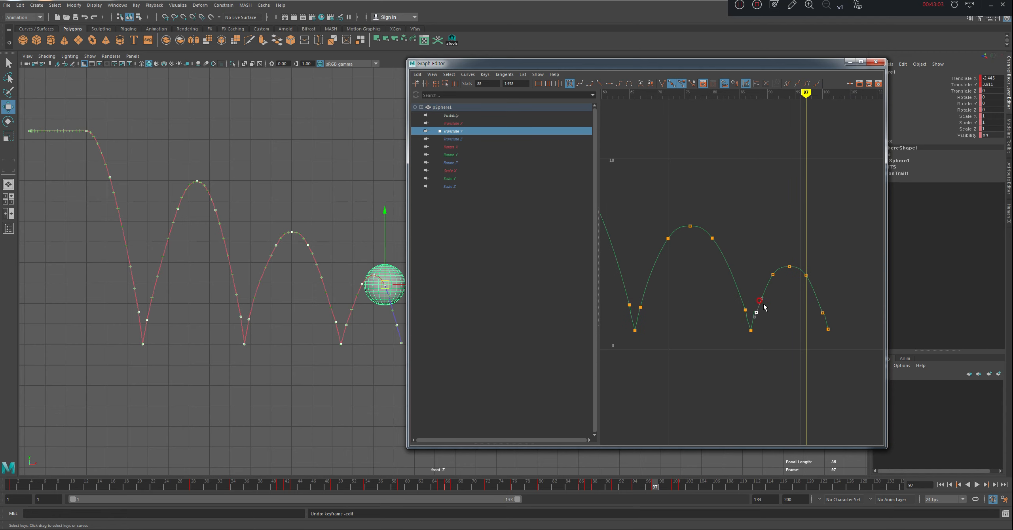
pyautogui.click(772, 275)
pyautogui.click(751, 310)
pyautogui.click(773, 275)
pyautogui.click(766, 281)
# Step: Adjust the Translate Y tangents at frames 97 and 100 to smooth the last bounce's fall
pyautogui.click(805, 285)
pyautogui.click(807, 276)
pyautogui.click(810, 282)
pyautogui.click(822, 313)
pyautogui.click(528, 166)
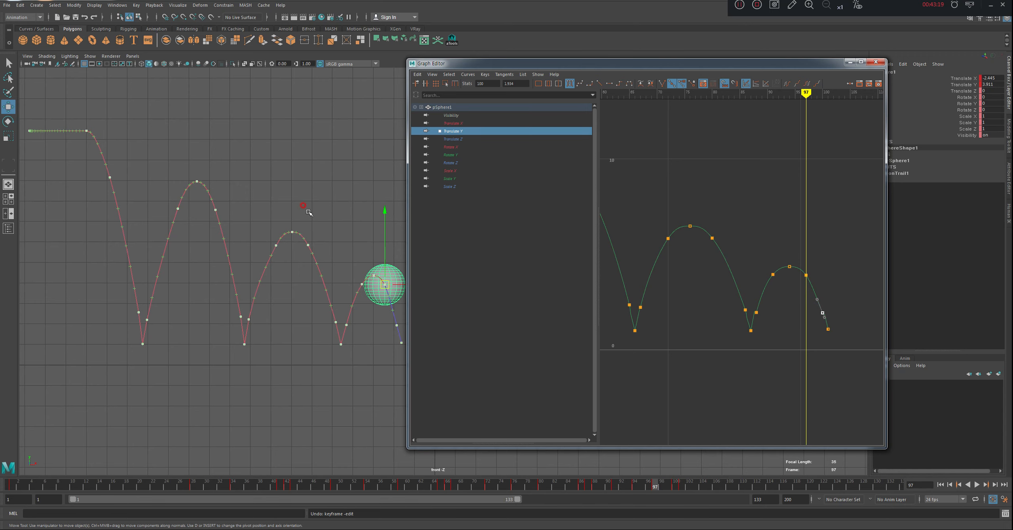
# Step: Widen the first rebound's arc by moving the ball to X of about -12.68 at frame 49 and about -10.59 at frame 59
pyautogui.click(222, 479)
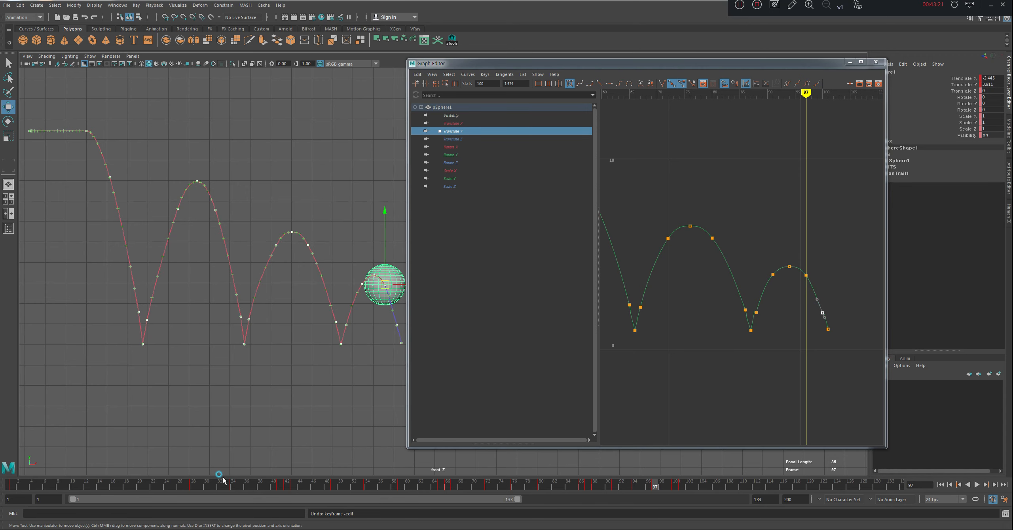
pyautogui.moveTo(230, 484); pyautogui.dragTo(333, 482)
pyautogui.click(266, 283)
pyautogui.moveTo(245, 208); pyautogui.dragTo(242, 208)
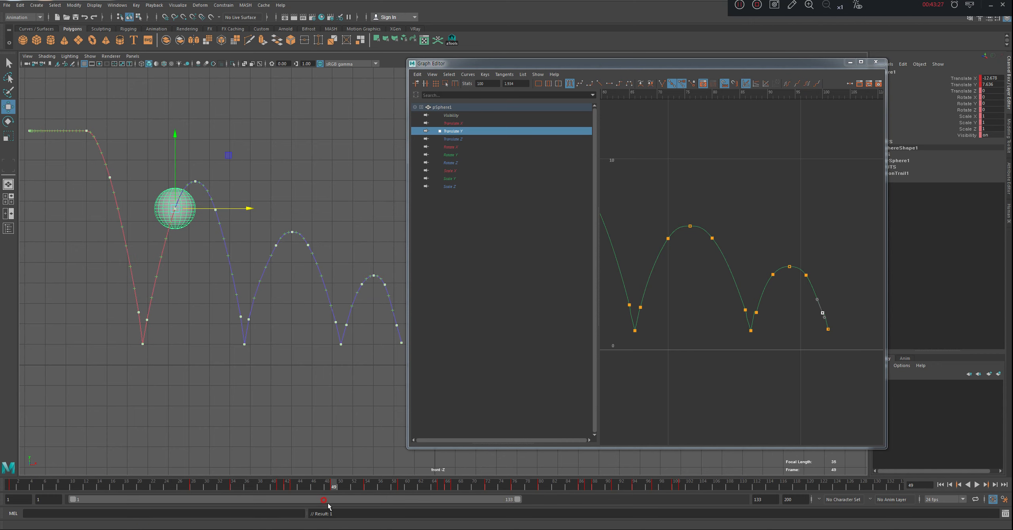
pyautogui.click(397, 487)
pyautogui.click(262, 205)
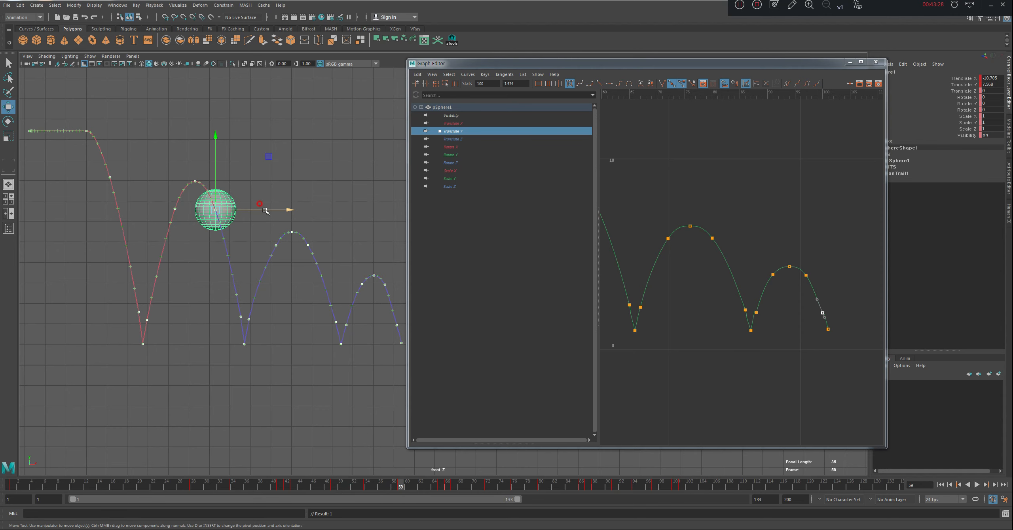
pyautogui.moveTo(265, 211); pyautogui.dragTo(267, 213)
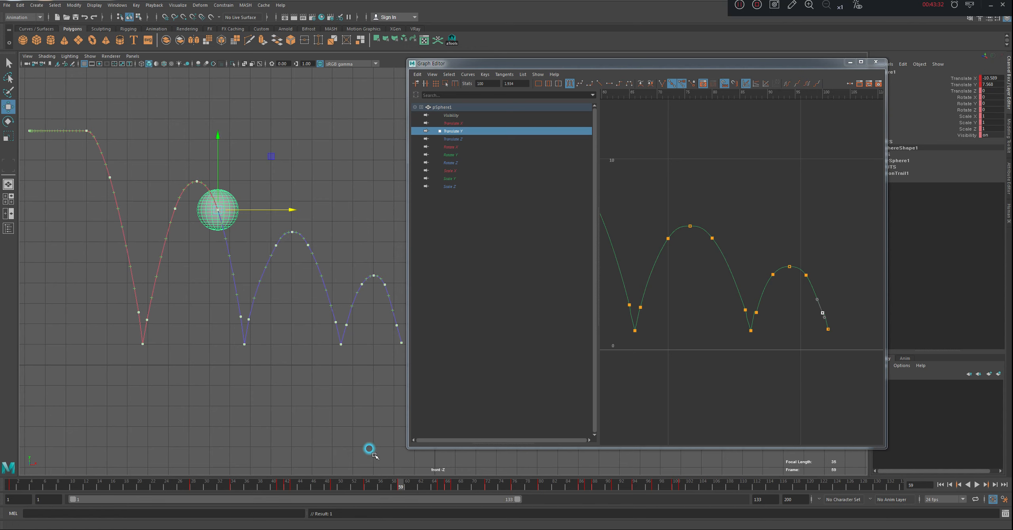
# Step: Widen the second rebound's arc by moving the ball slightly back along X at frame 72 and to X of about -6.17 at frame 80
pyautogui.moveTo(447, 486); pyautogui.dragTo(488, 487)
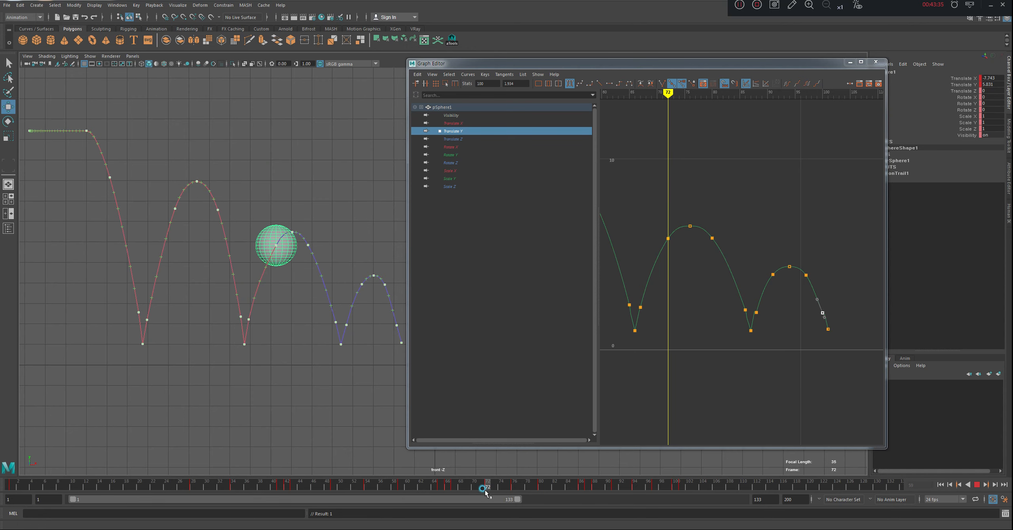
pyautogui.moveTo(322, 247); pyautogui.dragTo(319, 238)
pyautogui.click(534, 490)
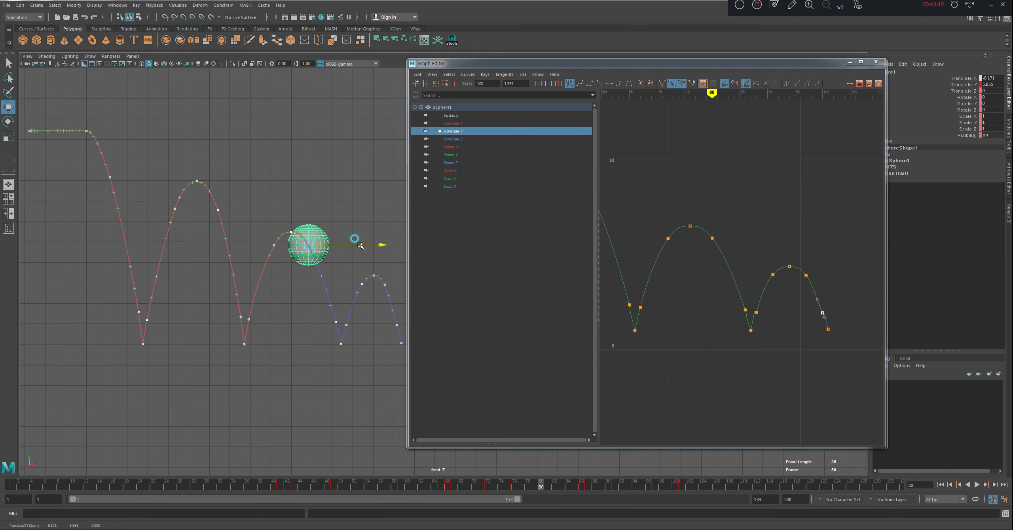
pyautogui.click(402, 329)
pyautogui.moveTo(353, 322); pyautogui.dragTo(357, 334, button='middle')
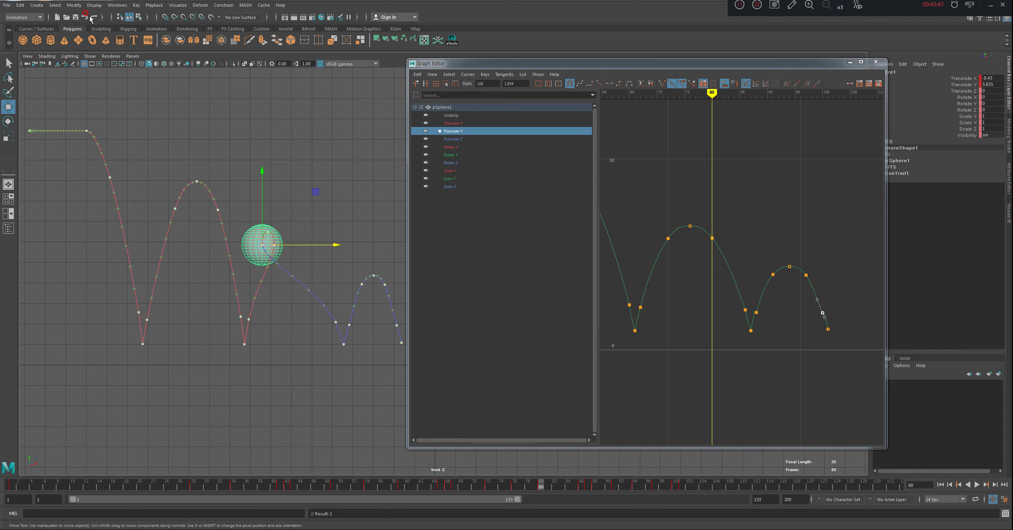
pyautogui.click(20, 4)
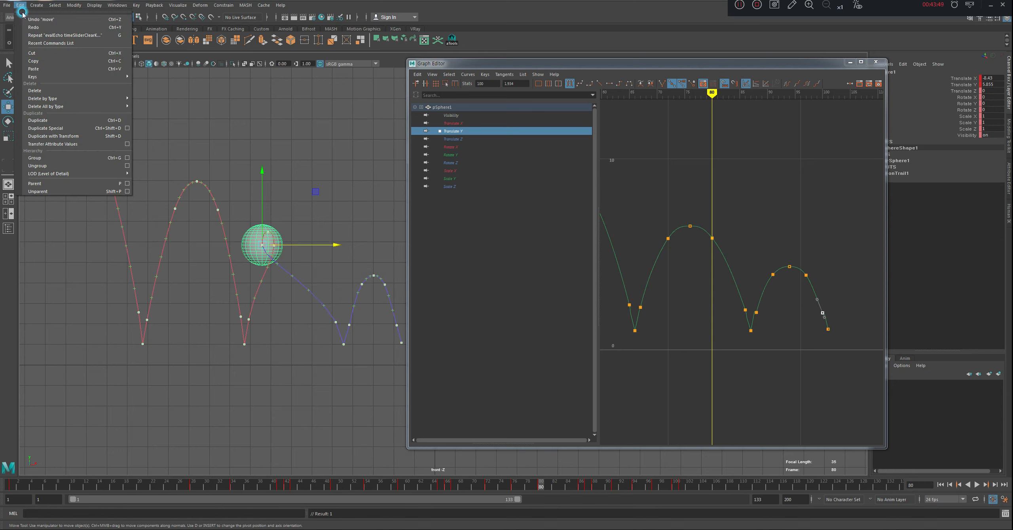
pyautogui.click(41, 19)
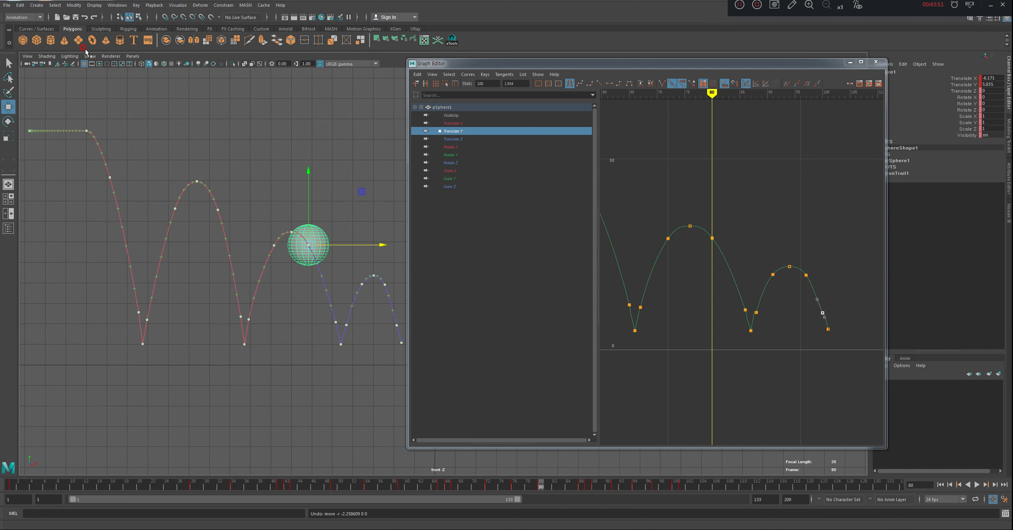
# Step: Widen the last arc by moving the ball slightly back along X at frame 91 and to X of about -2.41 at frame 97
pyautogui.moveTo(545, 485); pyautogui.dragTo(614, 487)
pyautogui.moveTo(395, 284); pyautogui.dragTo(394, 284)
pyautogui.moveTo(624, 489); pyautogui.dragTo(653, 486)
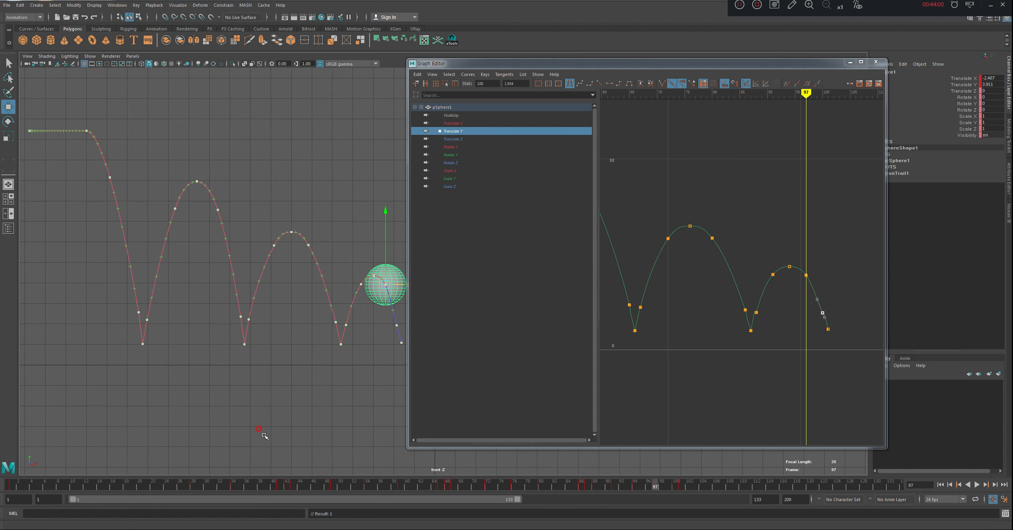
# Step: Play the bounce animation from frame 1 to check the arcs, and scrub through the first rebound's rise to frame 48
pyautogui.click(45, 483)
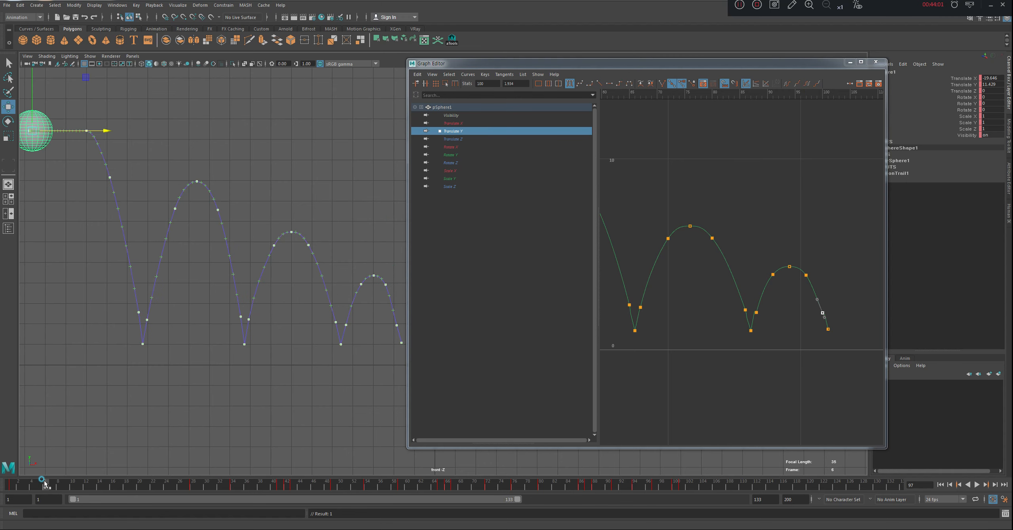
pyautogui.moveTo(44, 483); pyautogui.dragTo(11, 484)
pyautogui.click(850, 61)
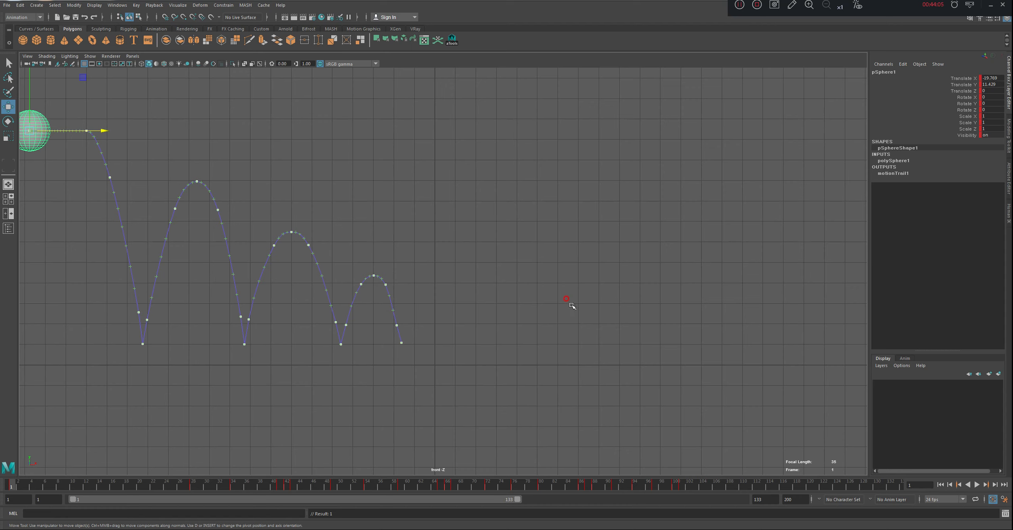
pyautogui.click(976, 485)
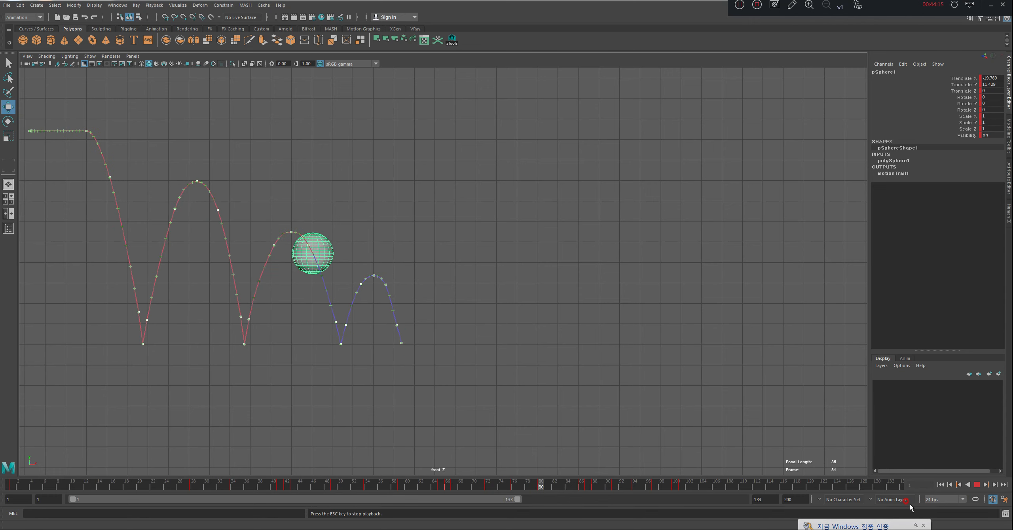
pyautogui.click(976, 484)
pyautogui.moveTo(127, 488); pyautogui.dragTo(307, 472)
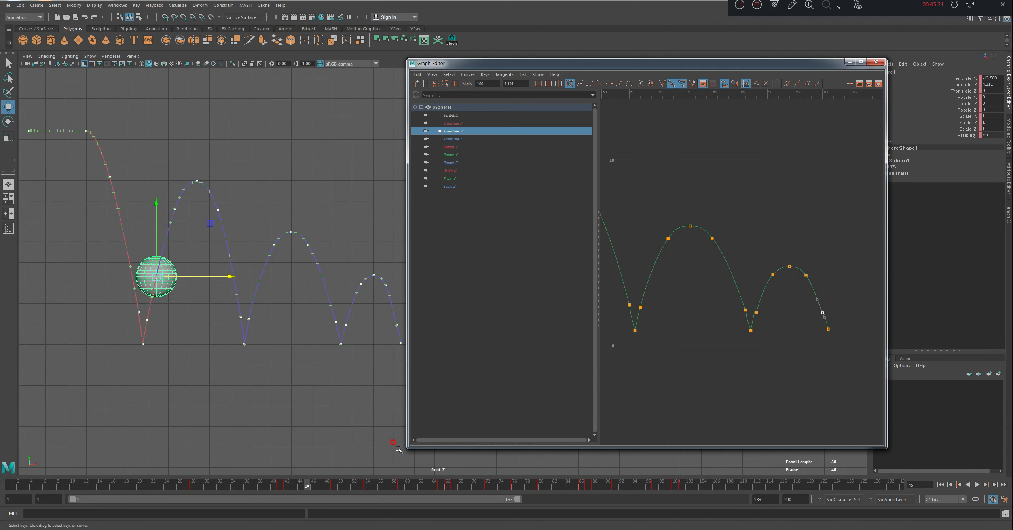
pyautogui.moveTo(692, 478); pyautogui.dragTo(323, 463)
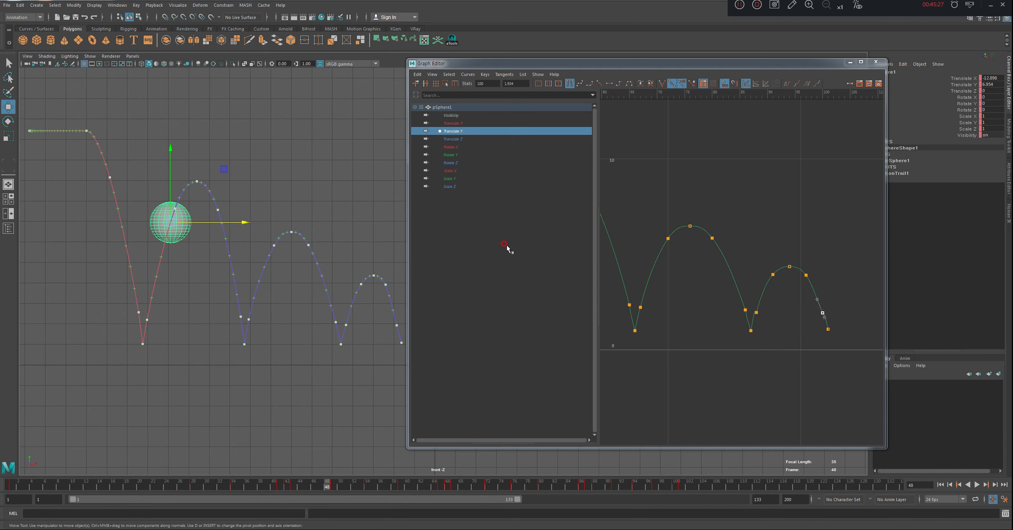